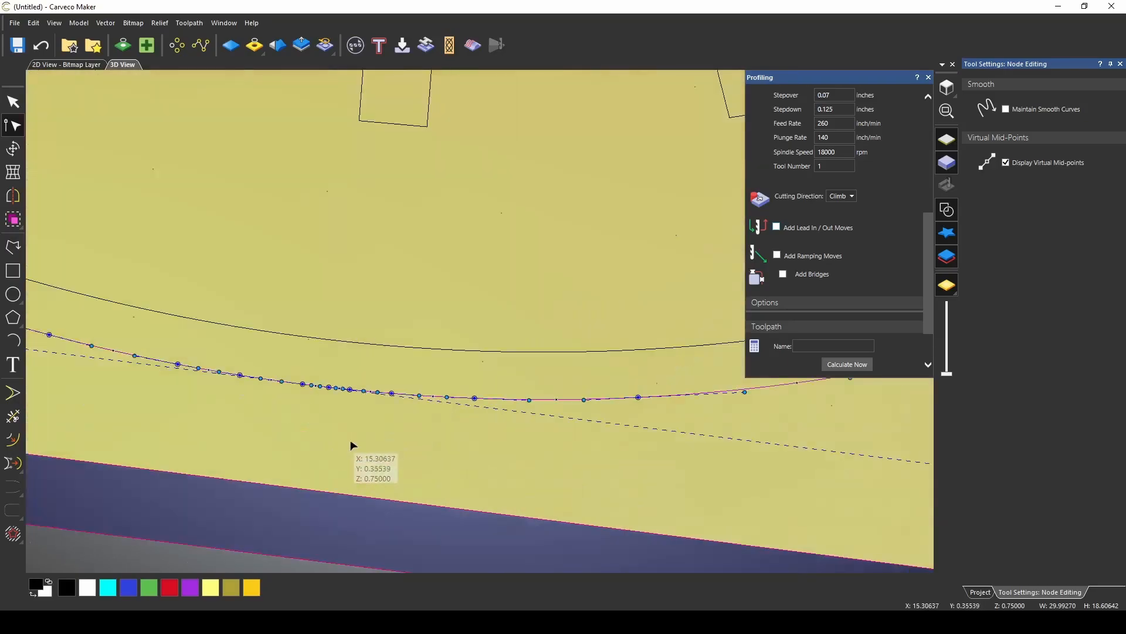
# - Examine the nodes along the sign's outer outline and leave node editing
pyautogui.scroll(4, 407, 319)
pyautogui.scroll(3, 414, 258)
pyautogui.scroll(-6, 389, 173)
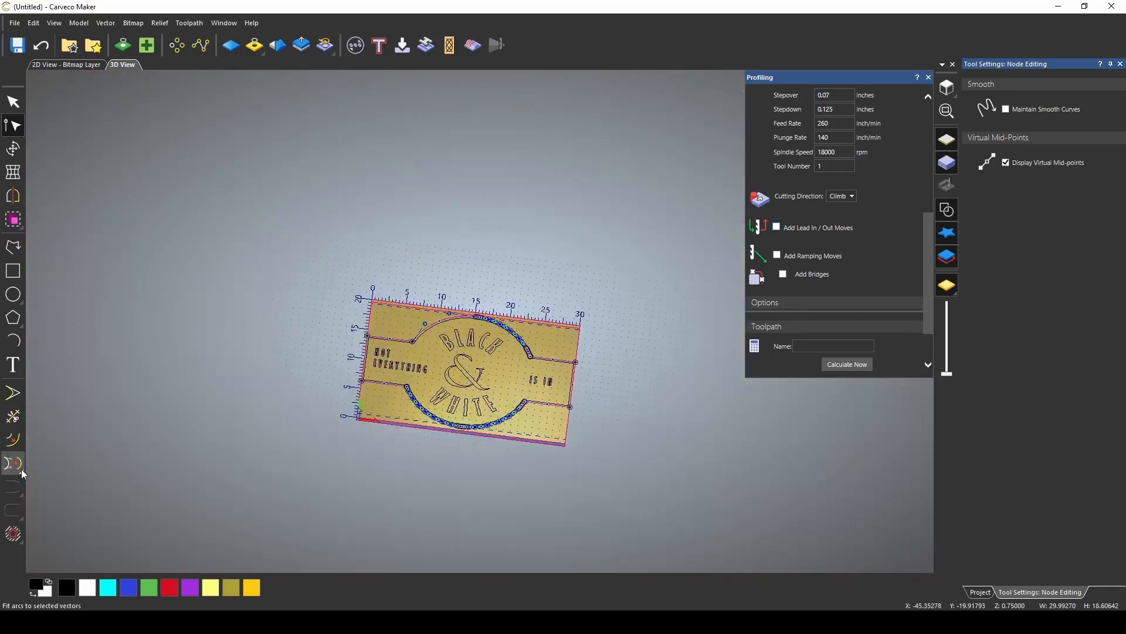
pyautogui.scroll(6, 596, 437)
pyautogui.scroll(-6, 387, 317)
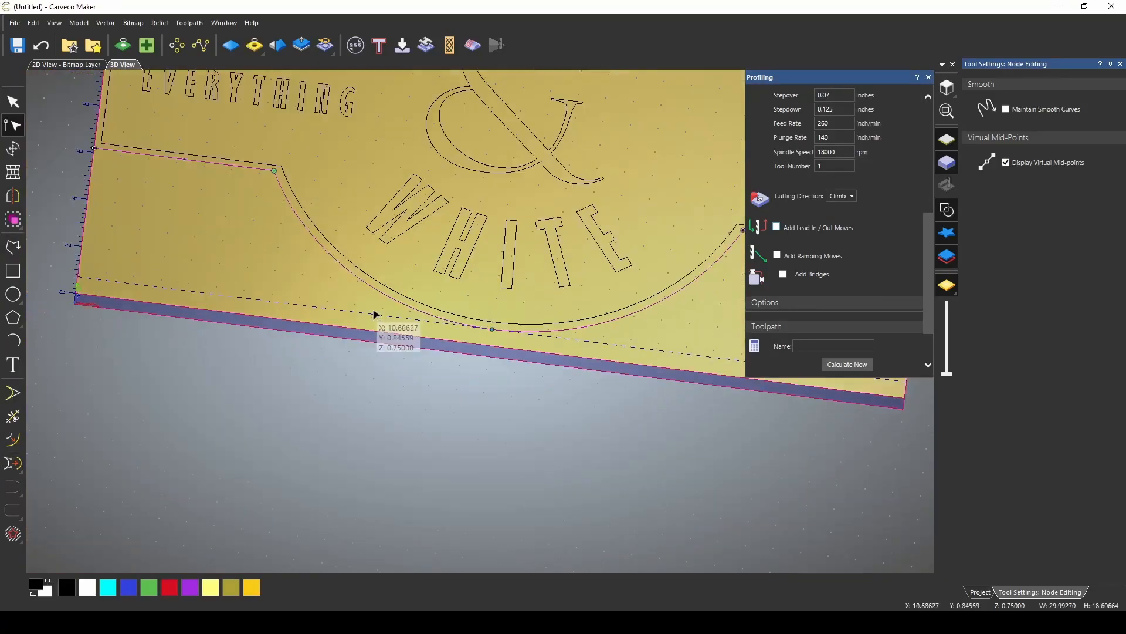
pyautogui.press('Escape')
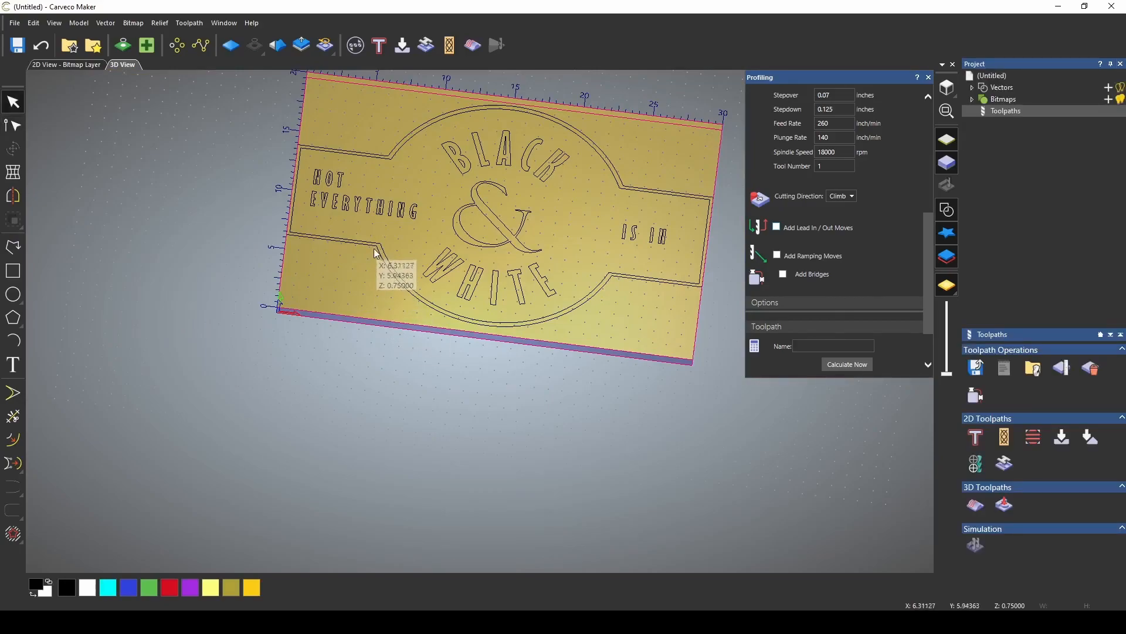
pyautogui.click(385, 281)
pyautogui.moveTo(612, 295); pyautogui.dragTo(581, 304)
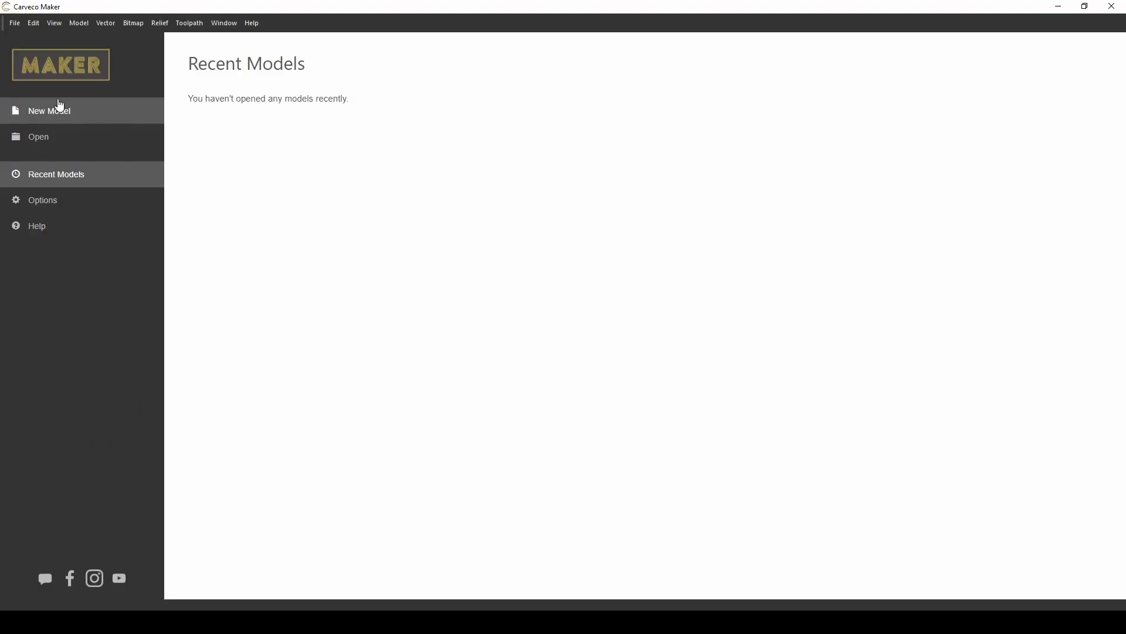
# - Create a new model 30 inches wide and 20 inches high
pyautogui.click(60, 106)
pyautogui.moveTo(512, 249); pyautogui.dragTo(435, 249)
pyautogui.write('30')
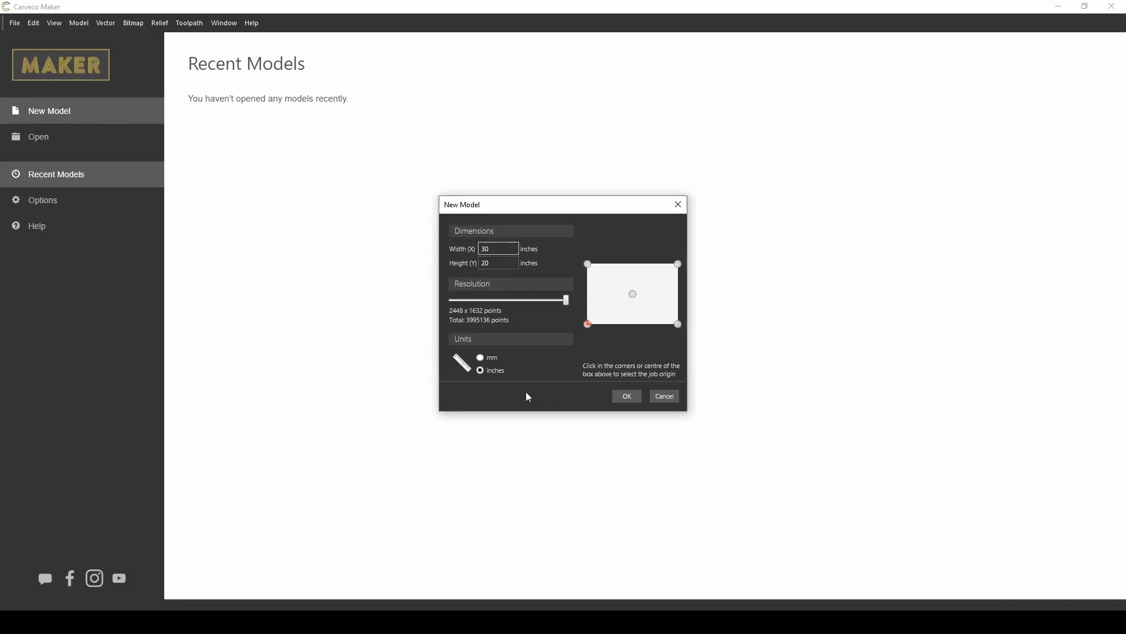
pyautogui.click(627, 397)
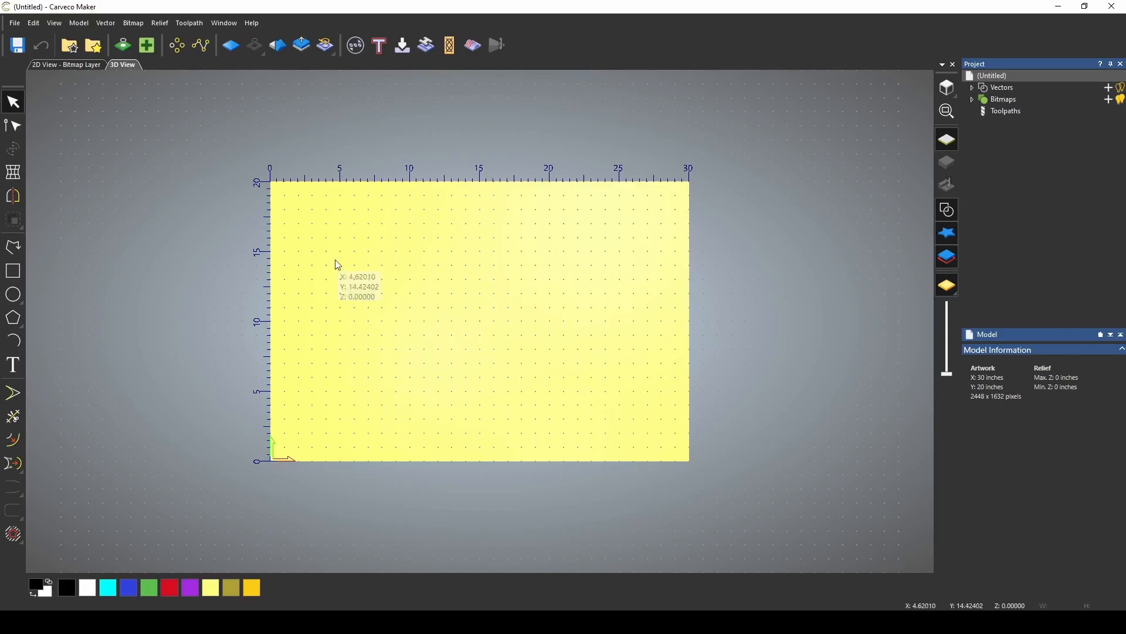
# - Look at the available toolpath commands and show the project's toolpath operations
pyautogui.click(189, 25)
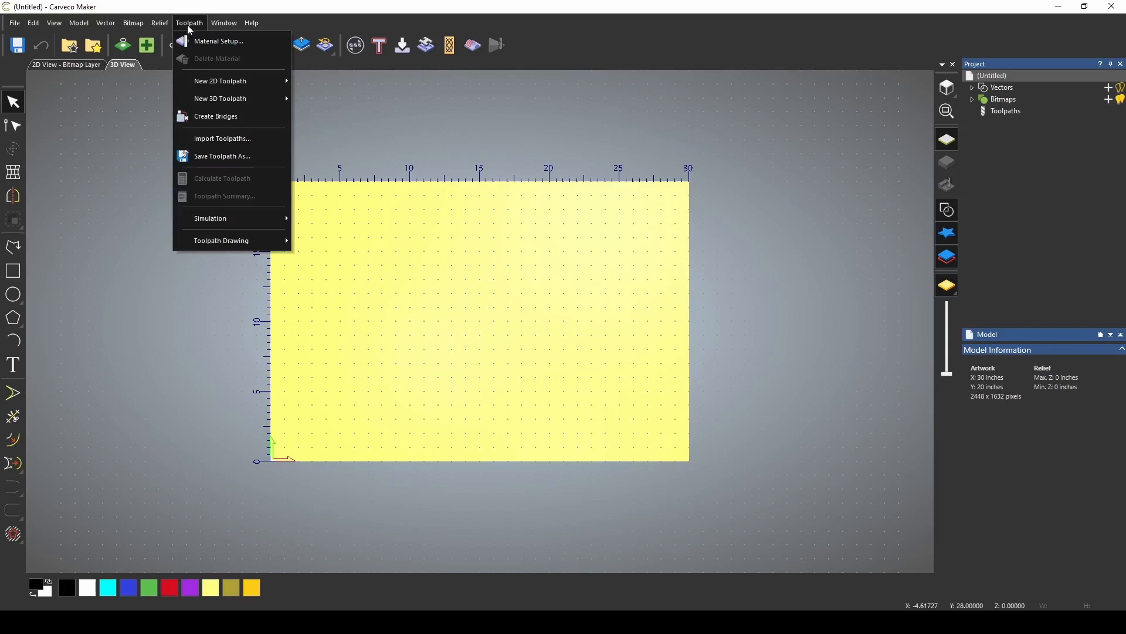
pyautogui.click(431, 106)
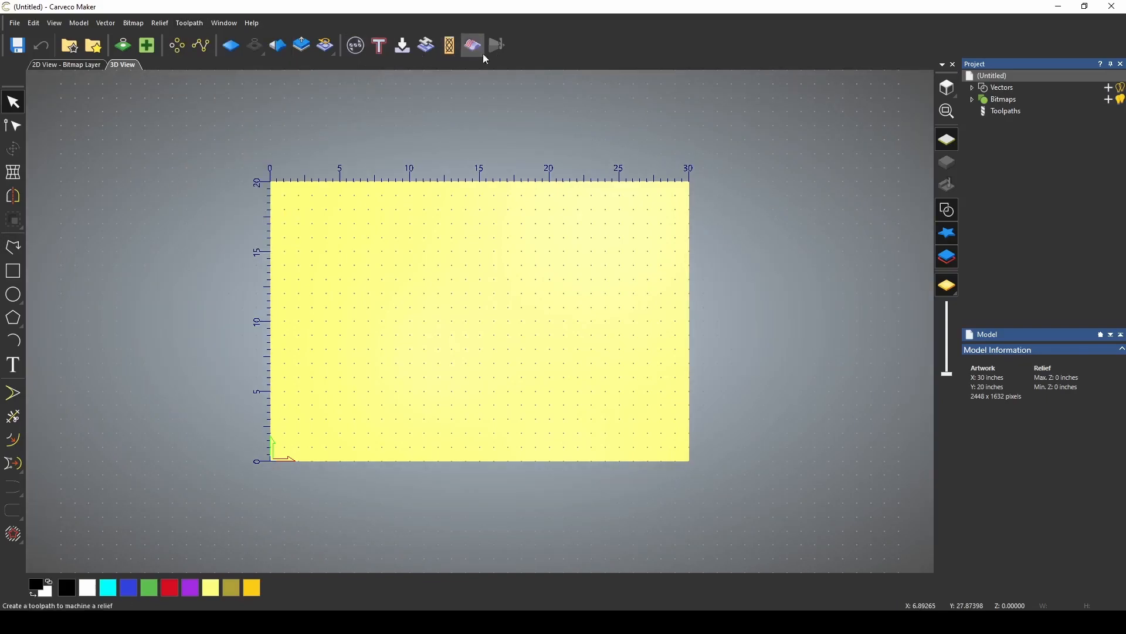
pyautogui.click(1007, 111)
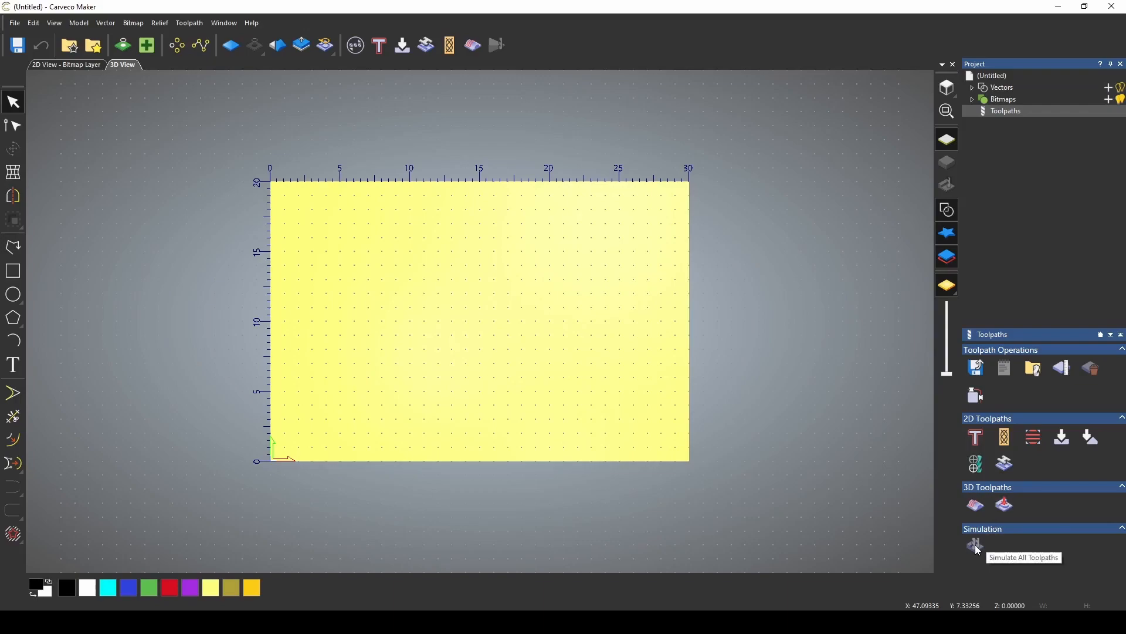
# - Bring the "Black & White" sign vectors onto the model and close the vector library
pyautogui.click(69, 49)
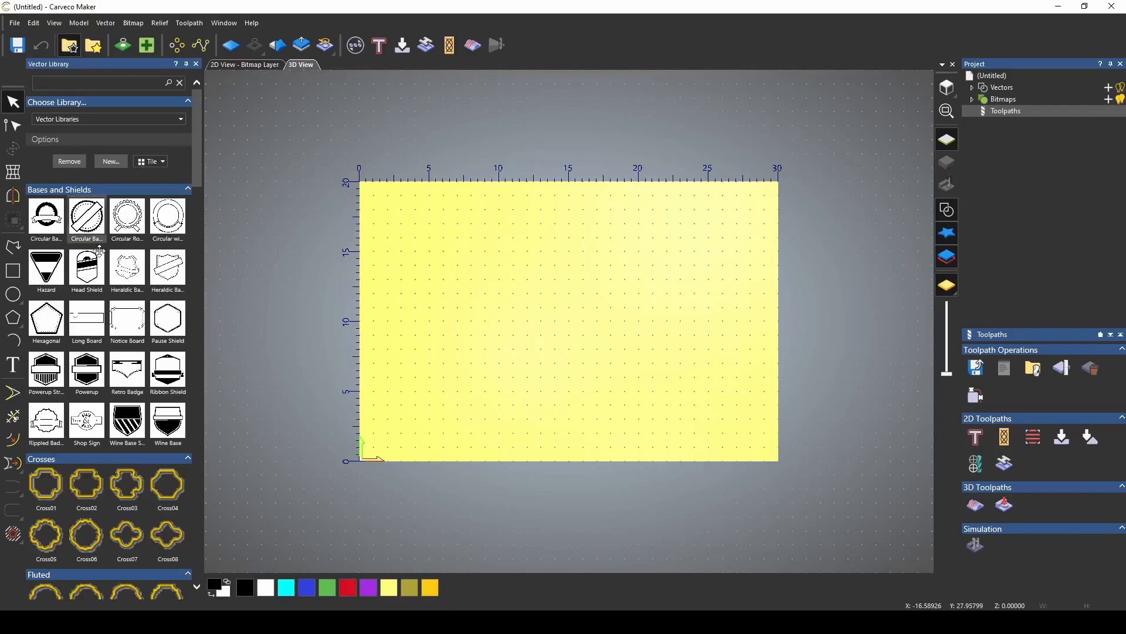
pyautogui.moveTo(588, 350); pyautogui.dragTo(564, 332)
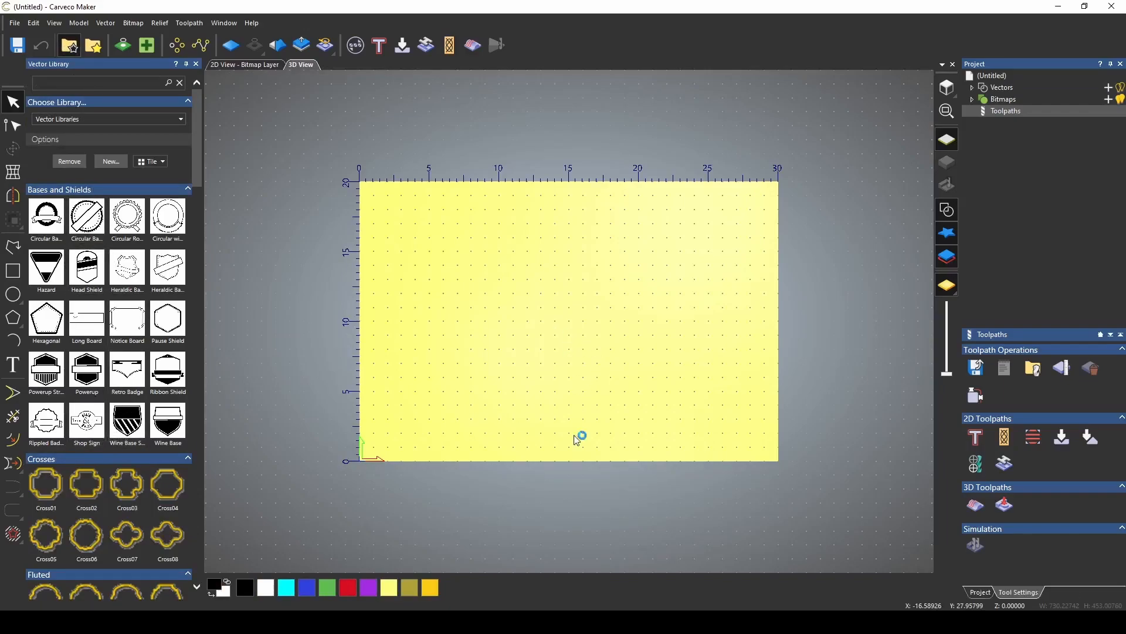
pyautogui.click(196, 64)
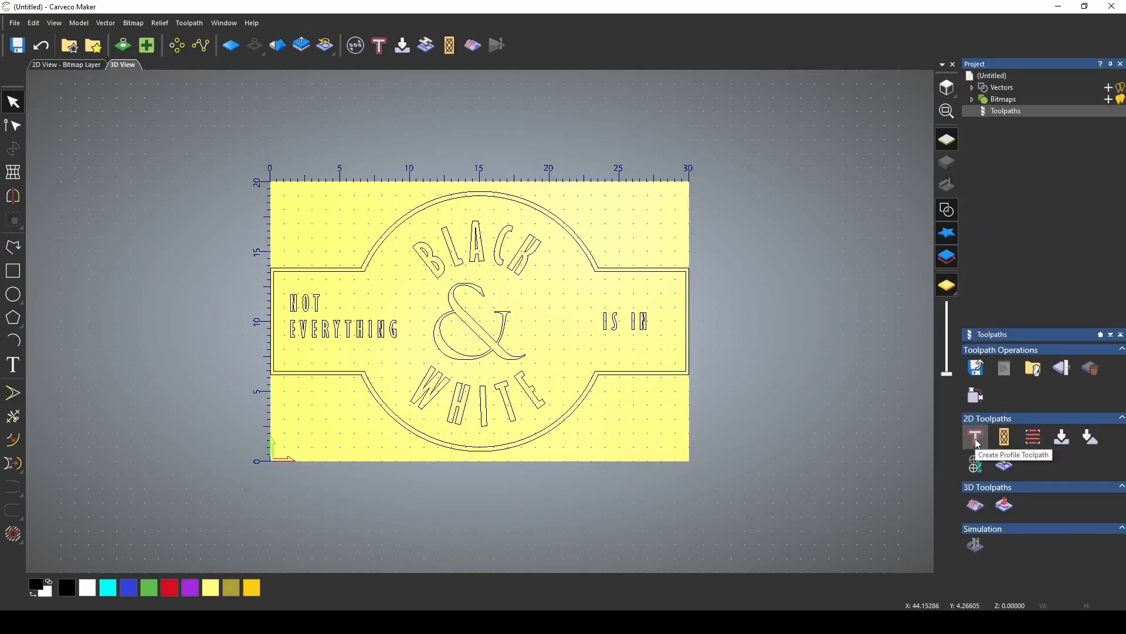
# - Start a profile toolpath for the sign's outermost outline, keeping the Outside profile type and the Selected Vectors association
pyautogui.click(976, 438)
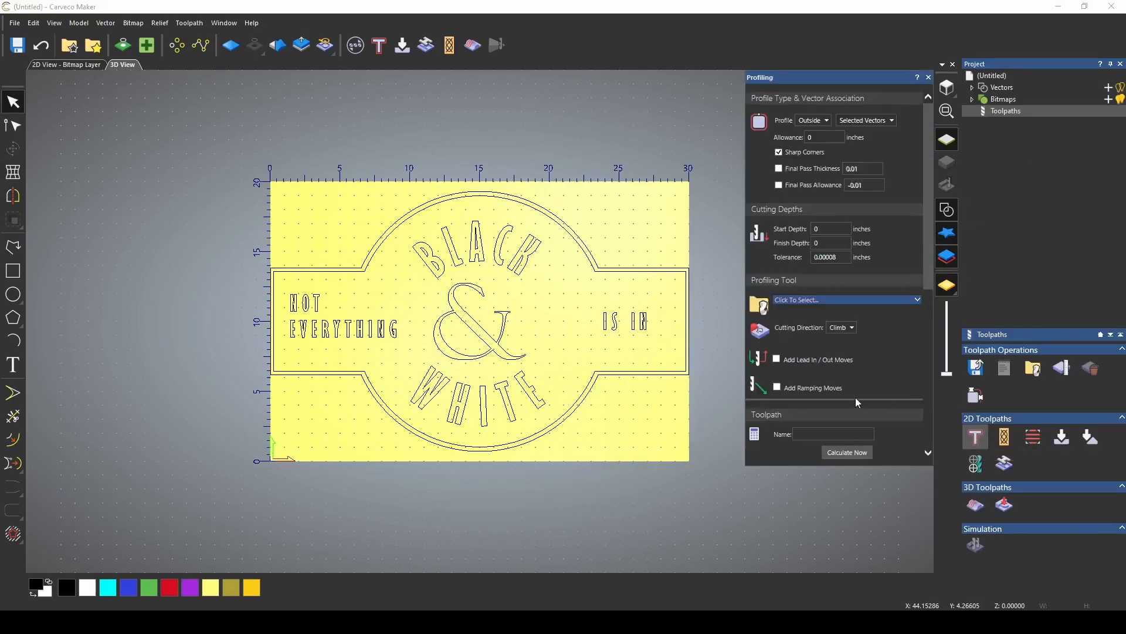
pyautogui.click(682, 382)
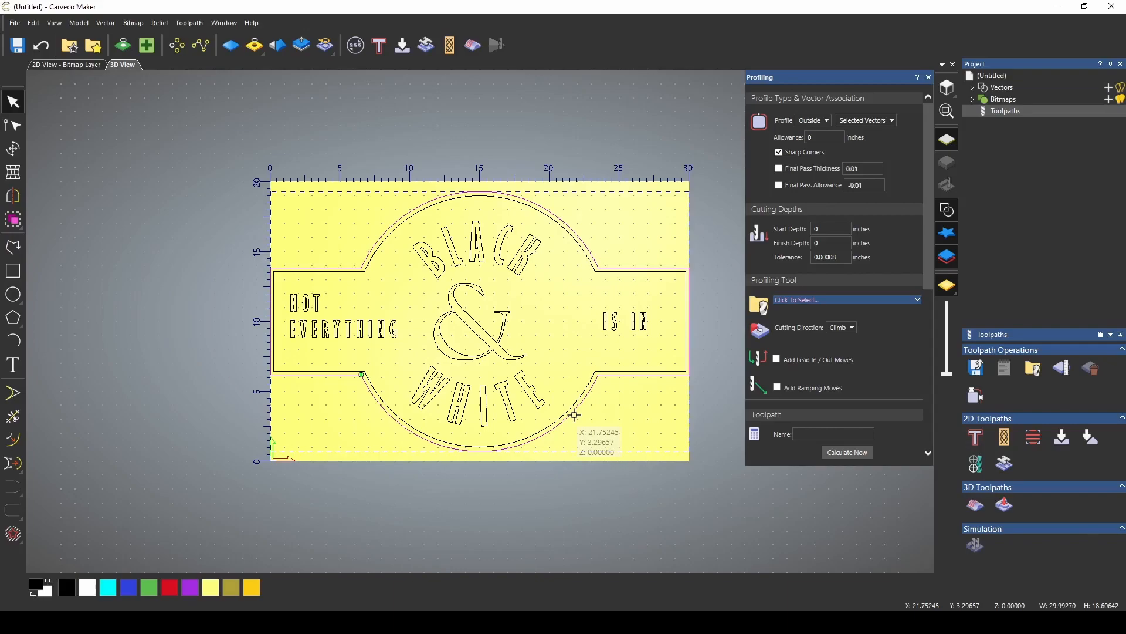
pyautogui.click(826, 122)
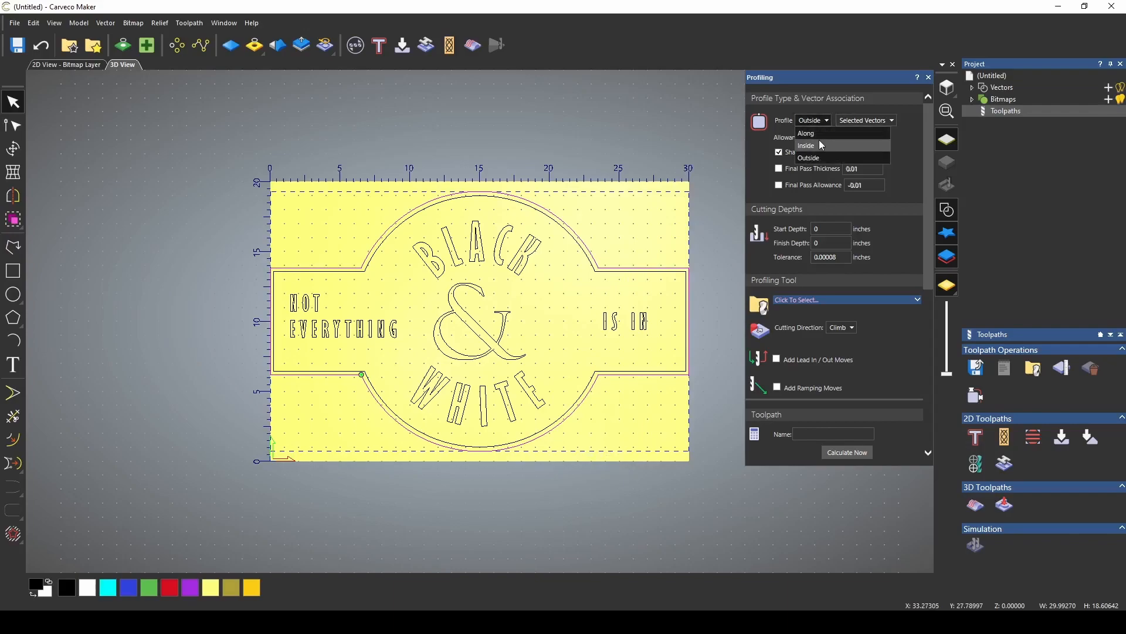
pyautogui.click(823, 120)
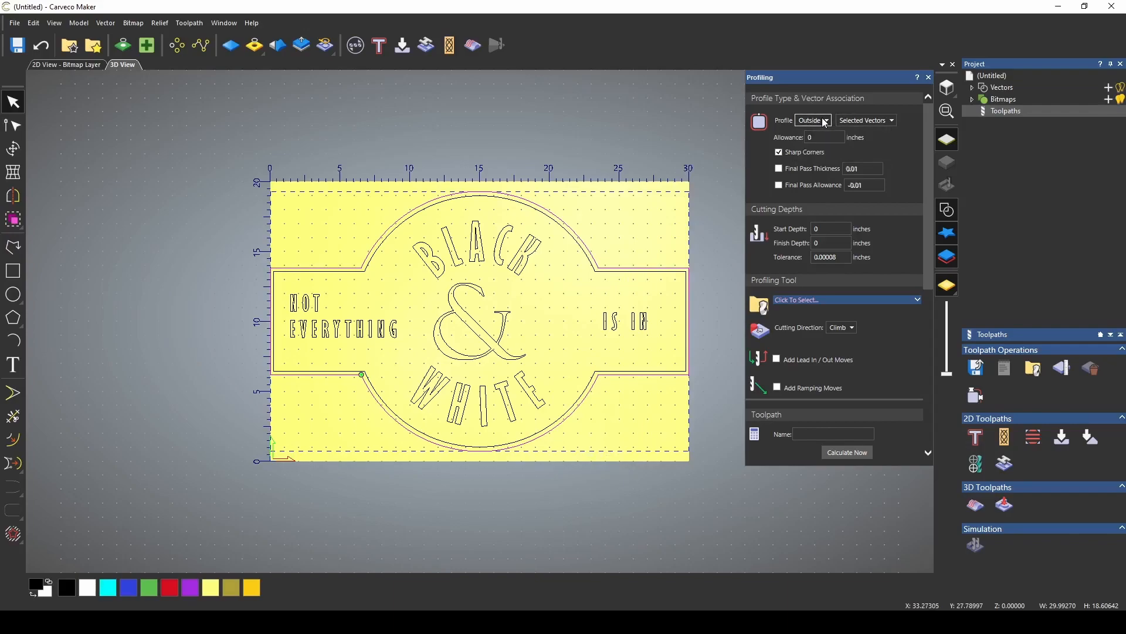
pyautogui.click(885, 125)
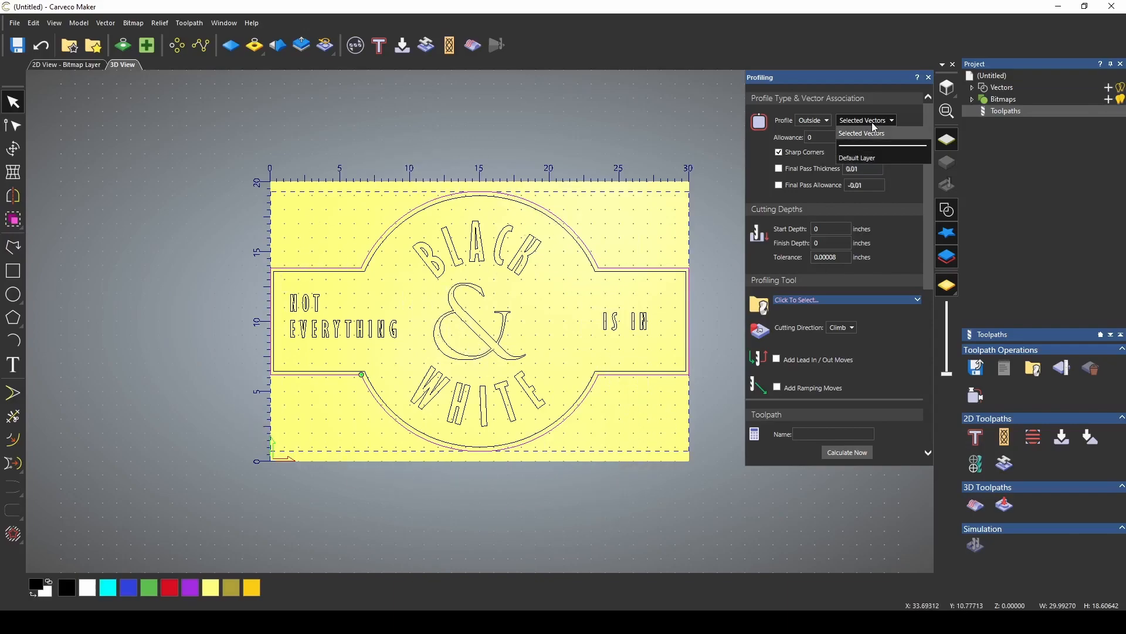
pyautogui.click(826, 126)
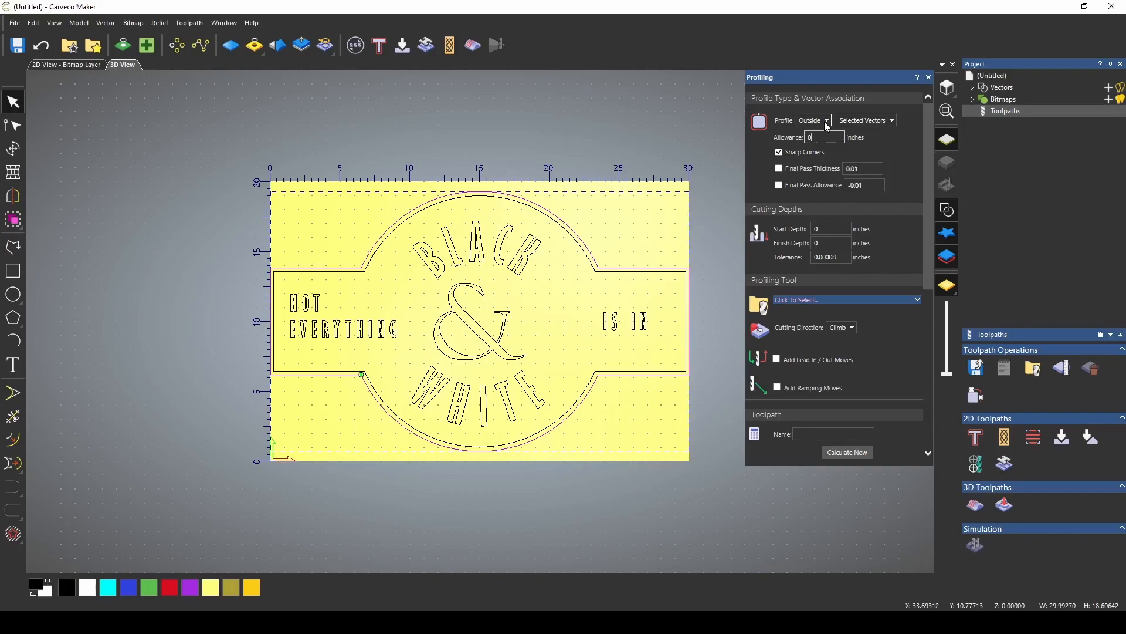
# - Disable Sharp Corners and enable Final Pass Thickness for the profile toolpath
pyautogui.click(780, 153)
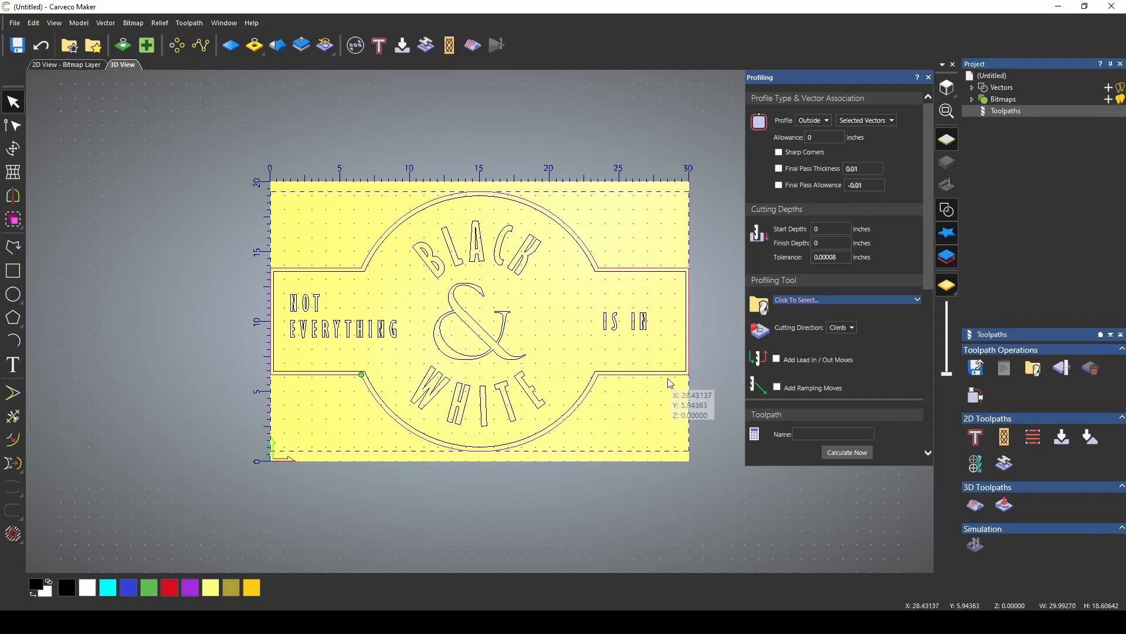
pyautogui.click(780, 153)
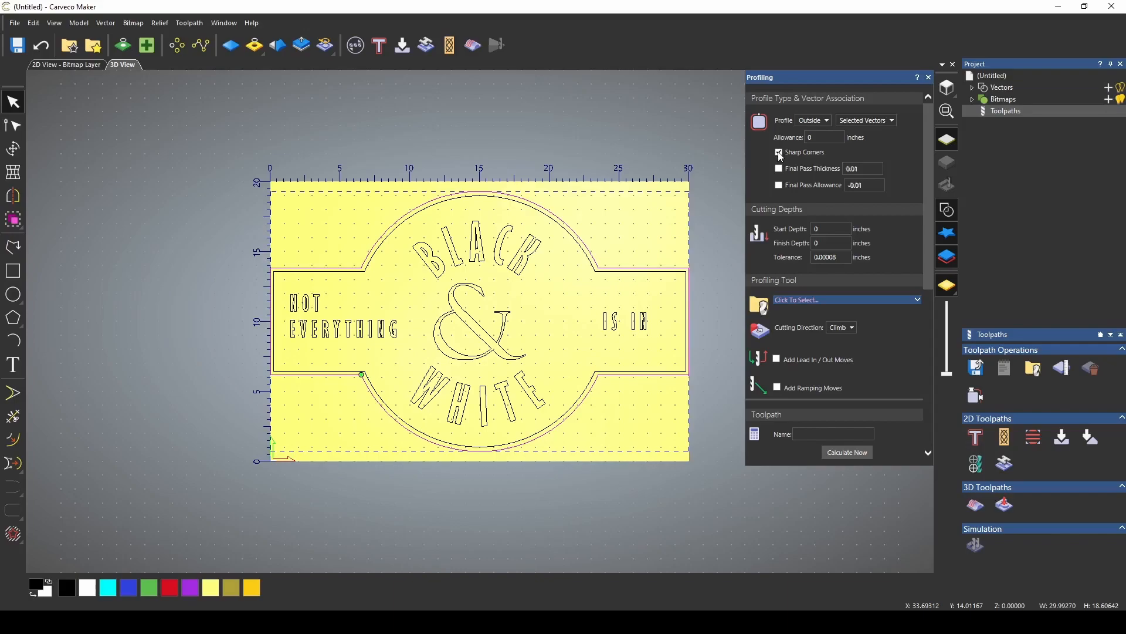
pyautogui.click(779, 153)
pyautogui.click(781, 170)
# - Set the profile toolpath's finish depth to 0.5 inches
pyautogui.click(838, 228)
pyautogui.click(835, 242)
pyautogui.doubleClick(835, 242)
pyautogui.write('.25')
pyautogui.moveTo(834, 243); pyautogui.dragTo(744, 236)
pyautogui.write('.5')
# - Define the material as 0.5 inches thick with its Z zero at the top surface
pyautogui.moveTo(930, 259); pyautogui.dragTo(942, 448)
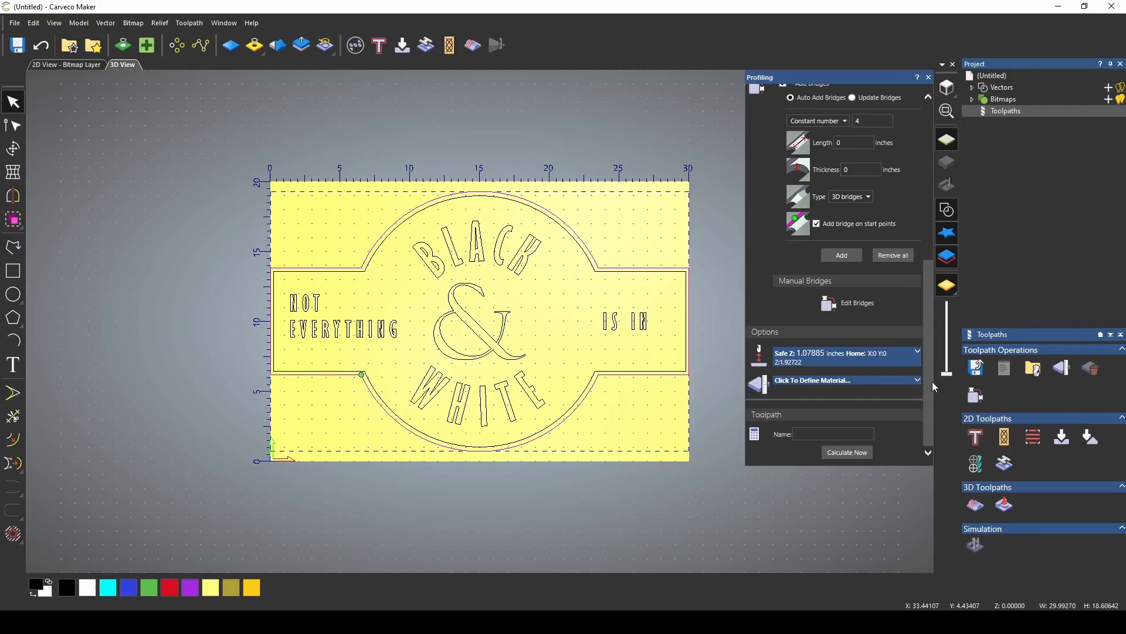
pyautogui.click(914, 381)
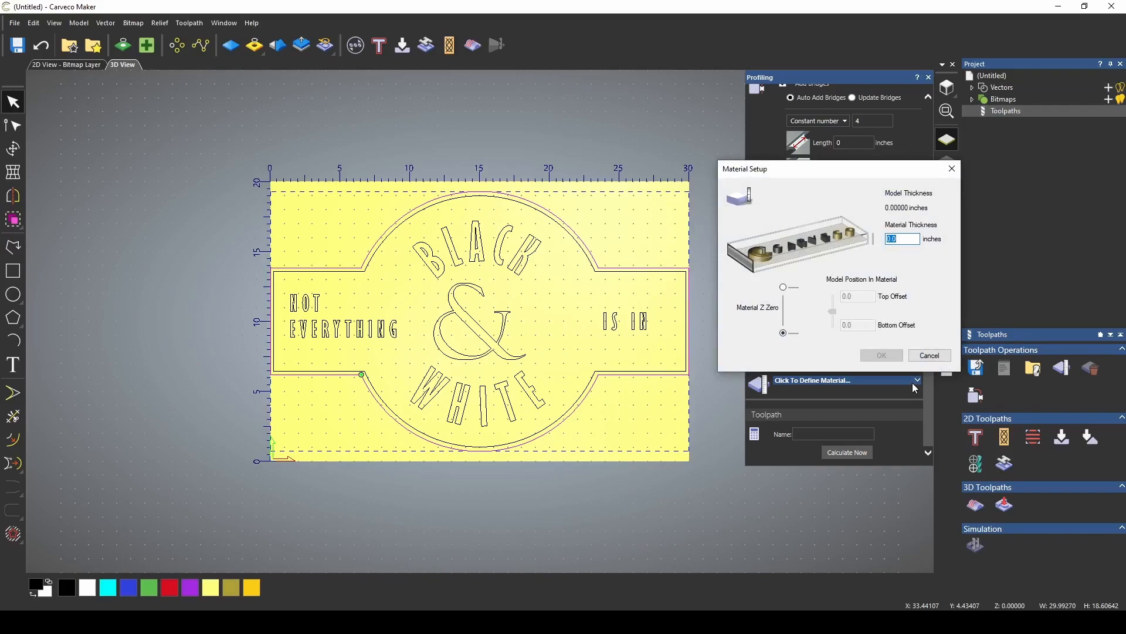
pyautogui.click(904, 239)
pyautogui.moveTo(911, 238); pyautogui.dragTo(822, 239)
pyautogui.write('.5')
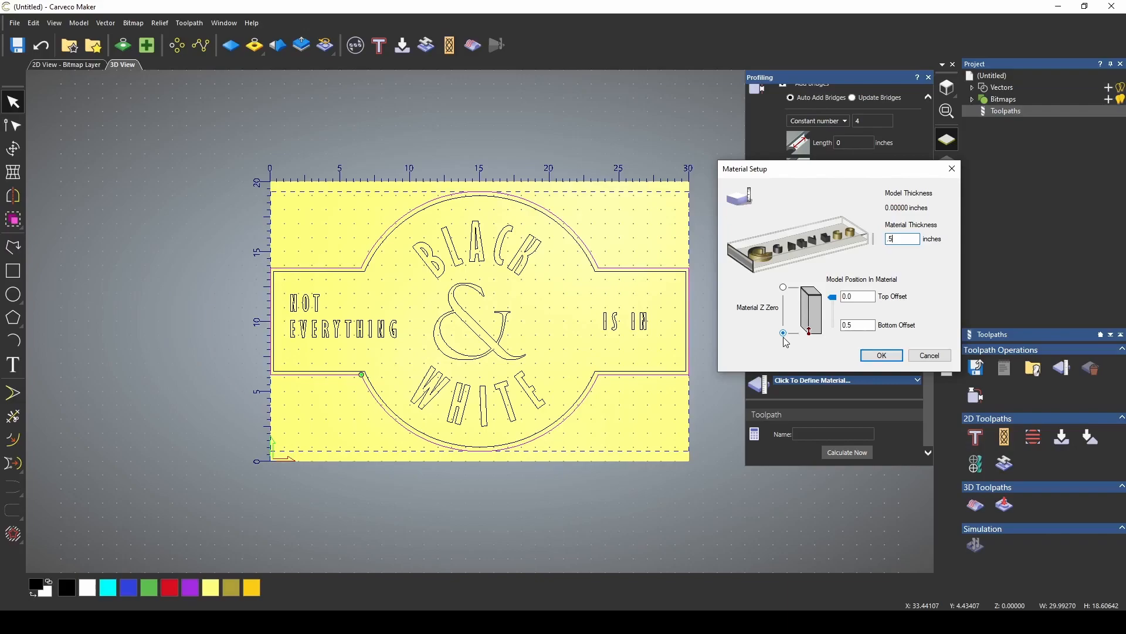
pyautogui.click(784, 286)
pyautogui.click(882, 356)
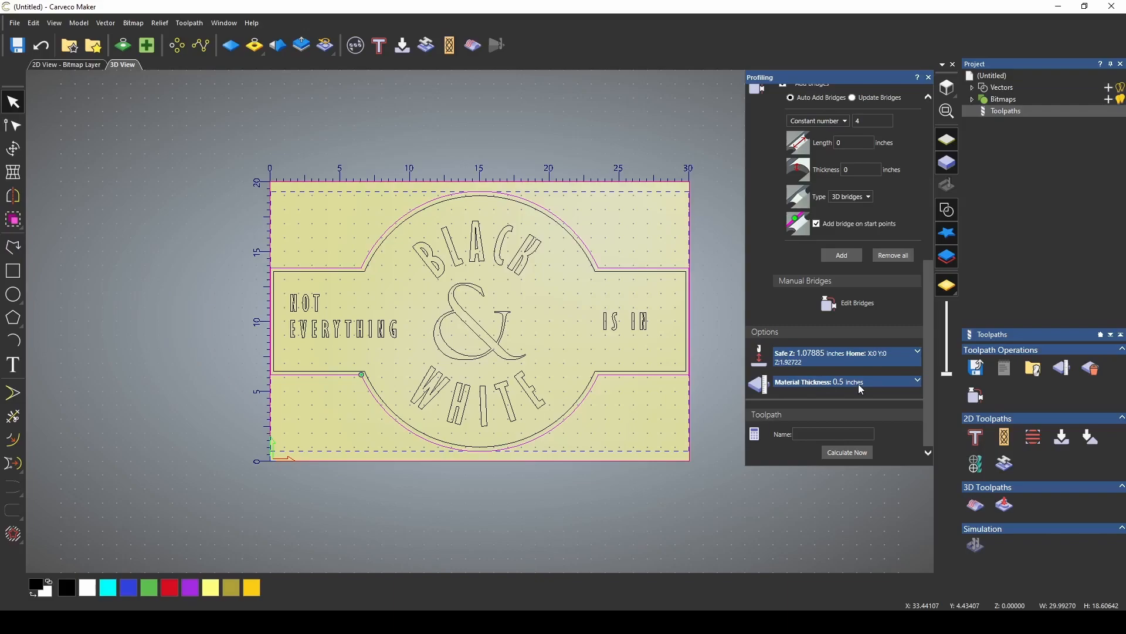
# - Set the profile toolpath's safe Z height to 0.05 inches
pyautogui.click(918, 352)
pyautogui.scroll(-3, 870, 352)
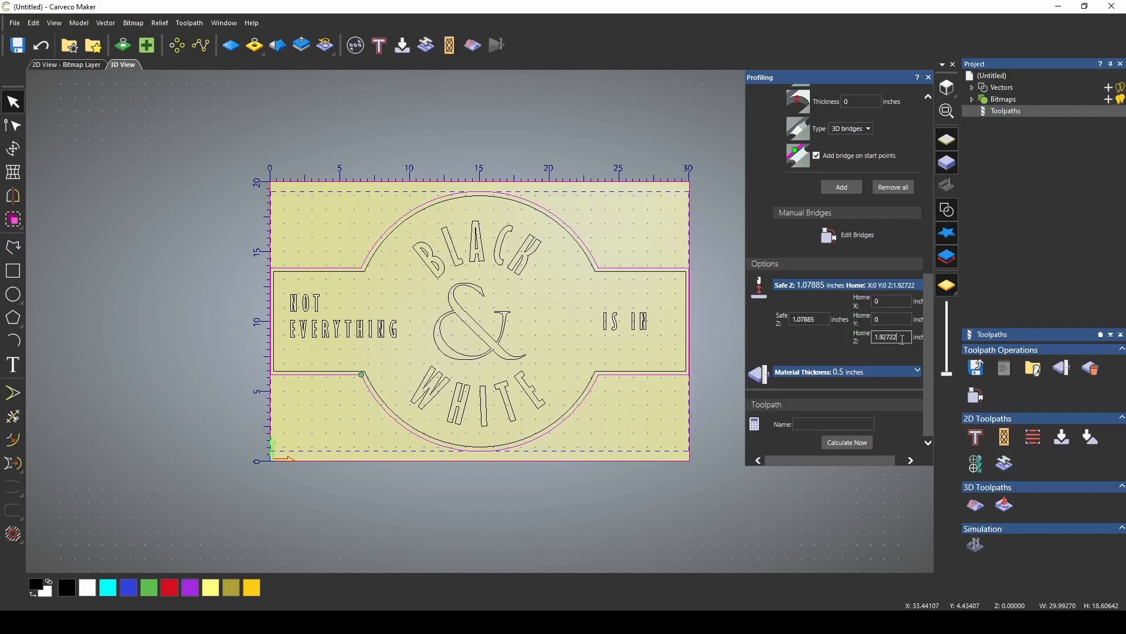
pyautogui.click(822, 319)
pyautogui.doubleClick(805, 319)
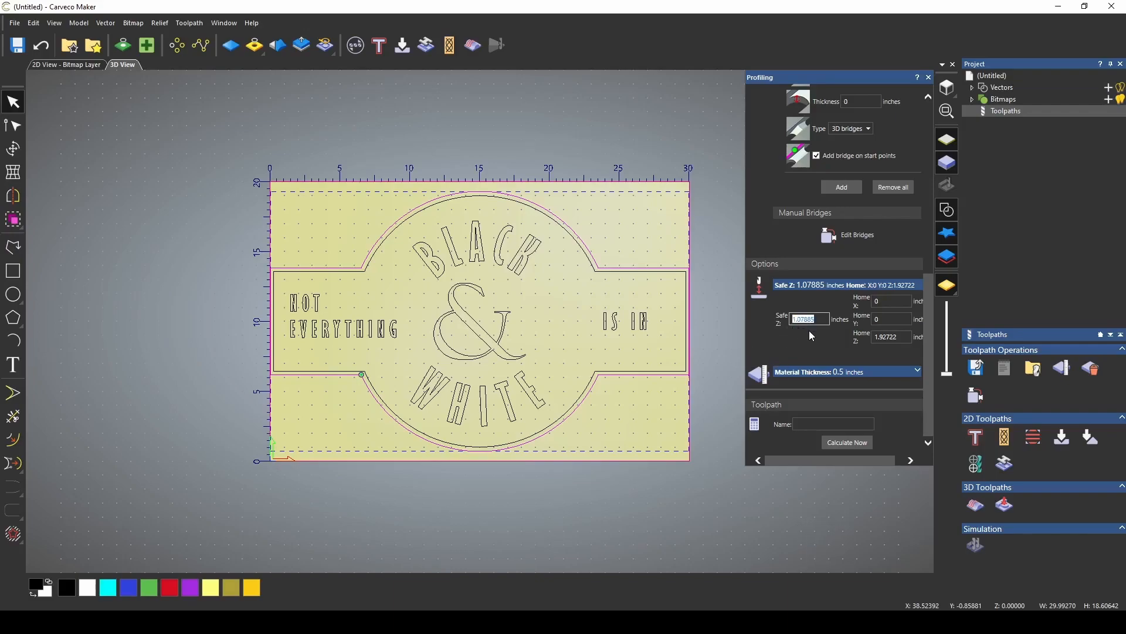
pyautogui.write('.0')
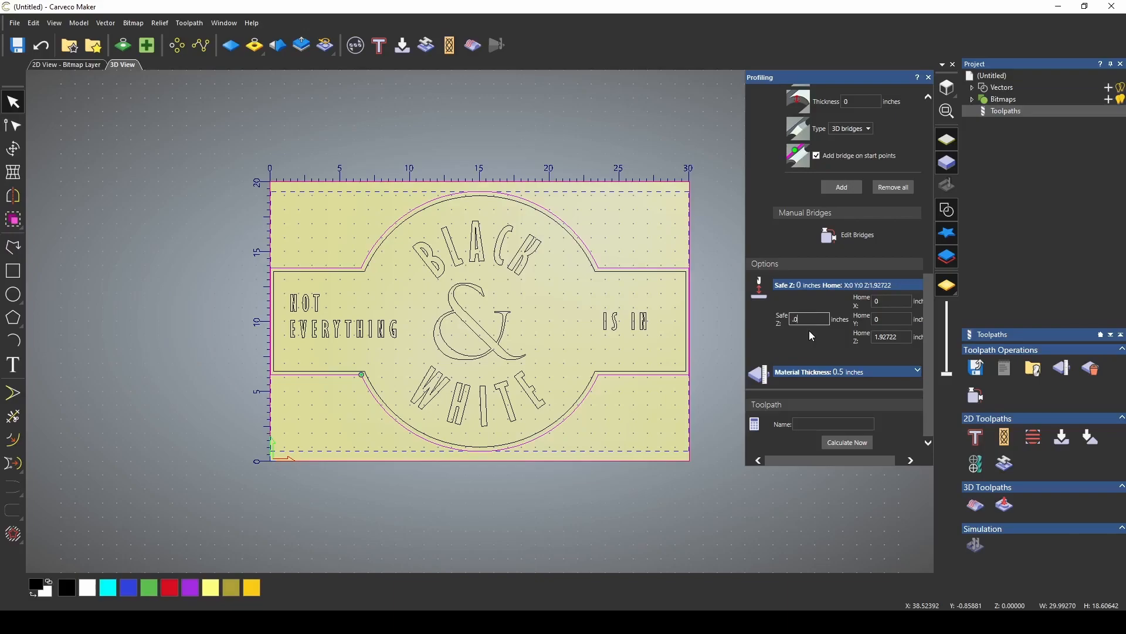
pyautogui.write('5')
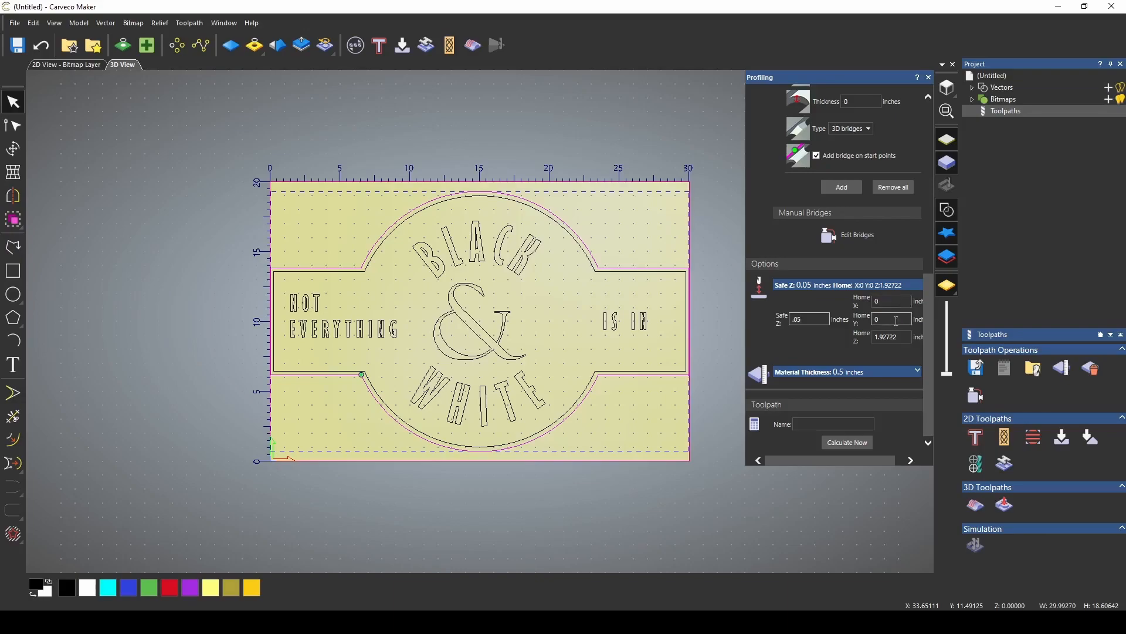
# - Open the tool database for the profiling tool and look through its main tool groups, from My Tools to Legacy Woodworking
pyautogui.scroll(10, 896, 321)
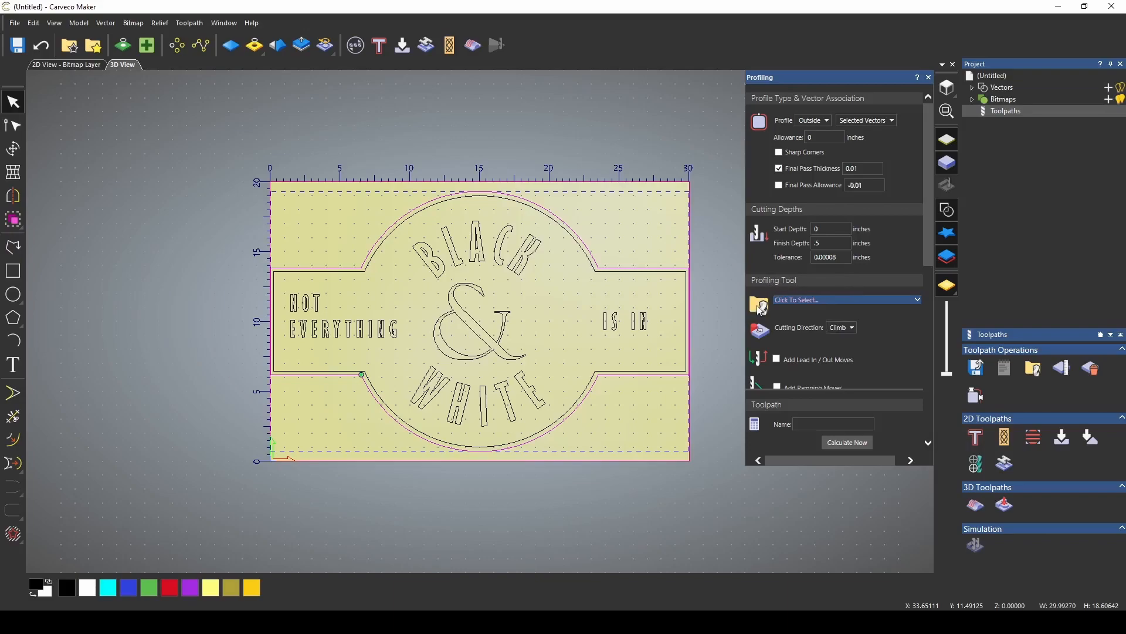
pyautogui.click(815, 301)
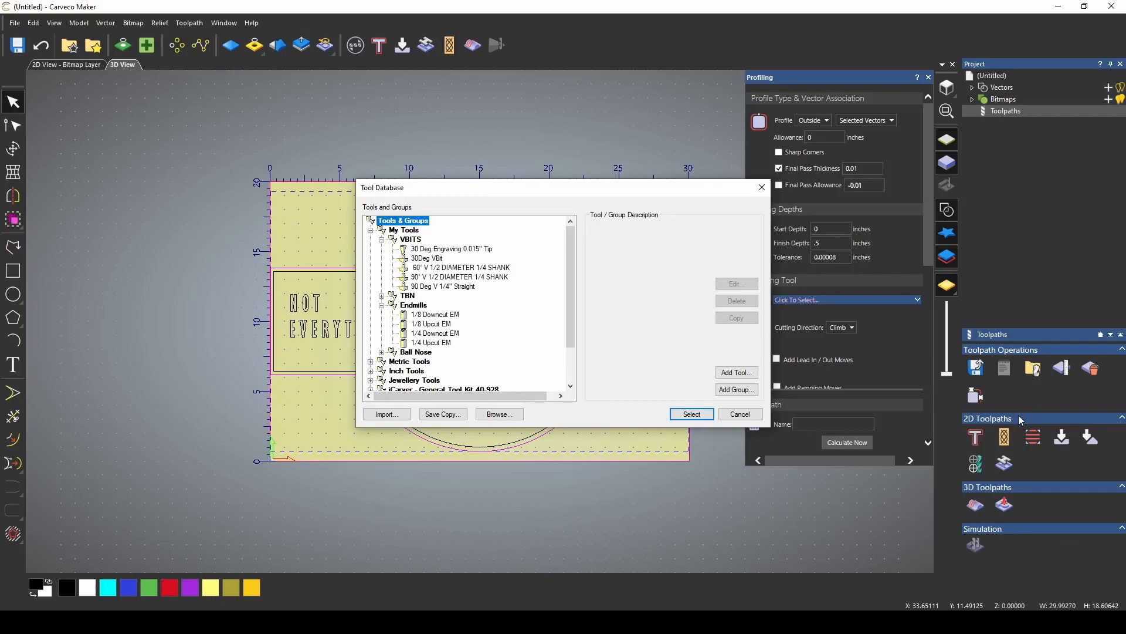
pyautogui.click(382, 239)
pyautogui.click(381, 259)
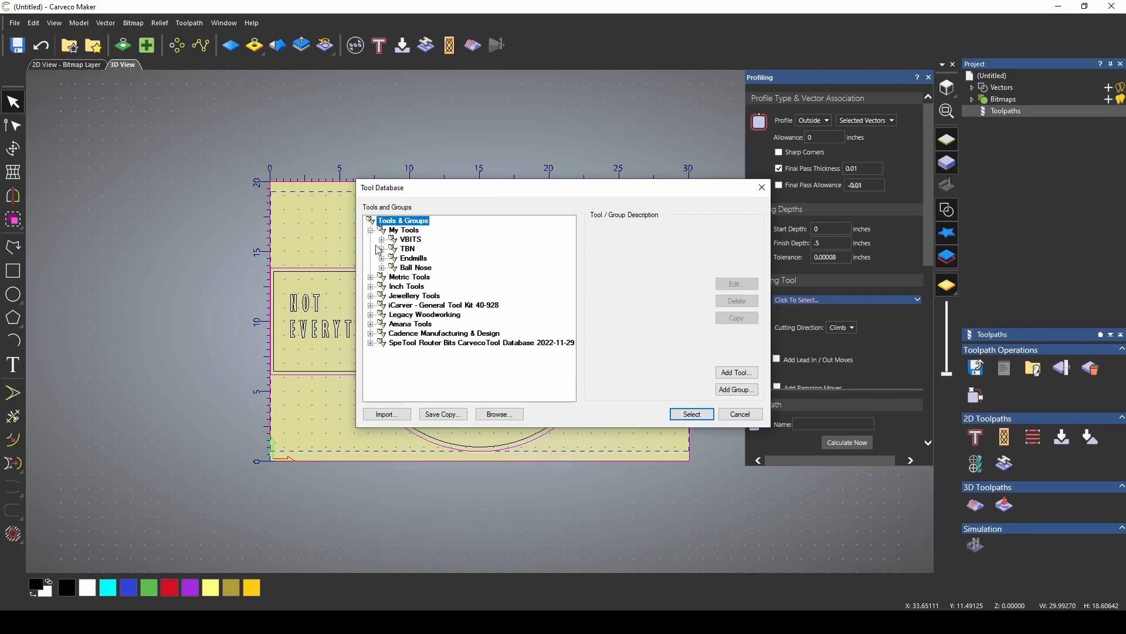
pyautogui.click(370, 230)
pyautogui.click(400, 231)
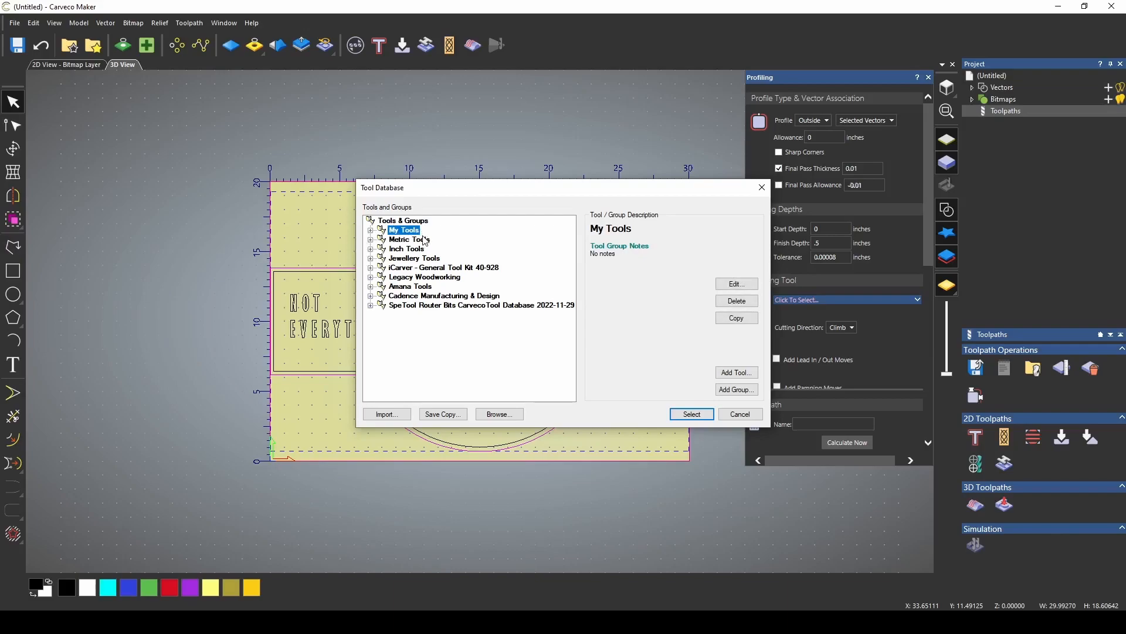
pyautogui.click(425, 241)
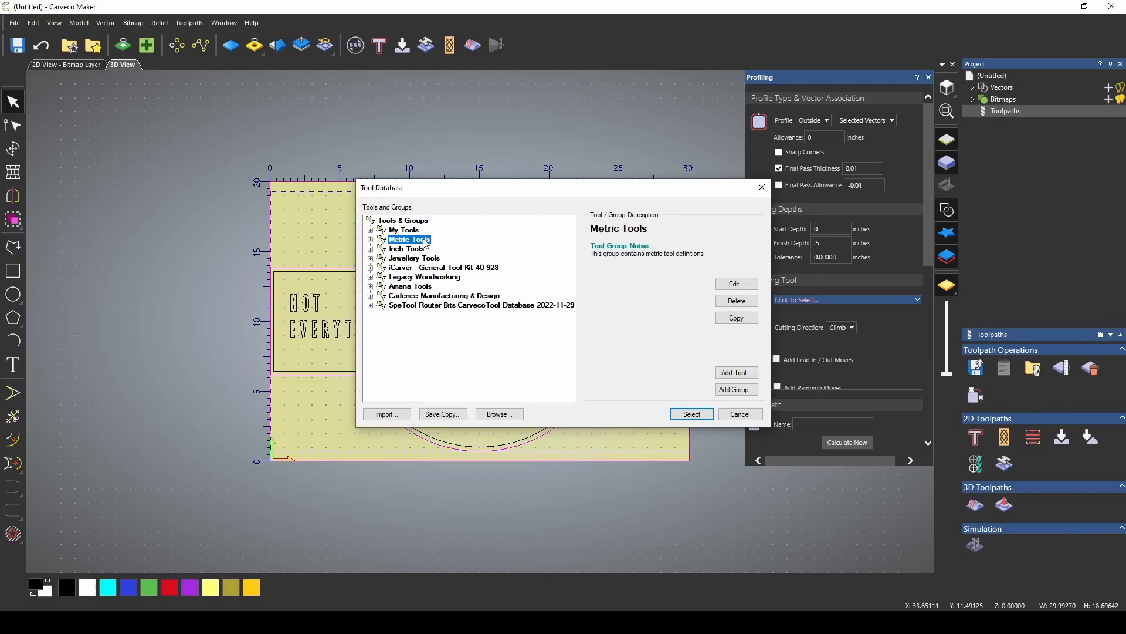
pyautogui.click(413, 251)
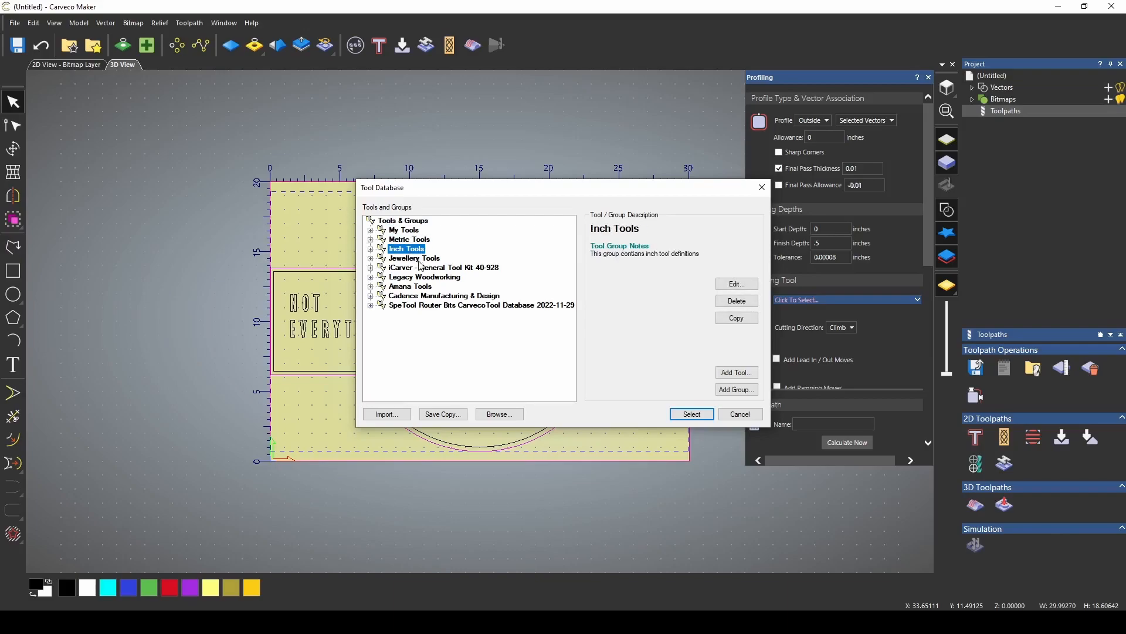
pyautogui.click(418, 260)
pyautogui.click(440, 278)
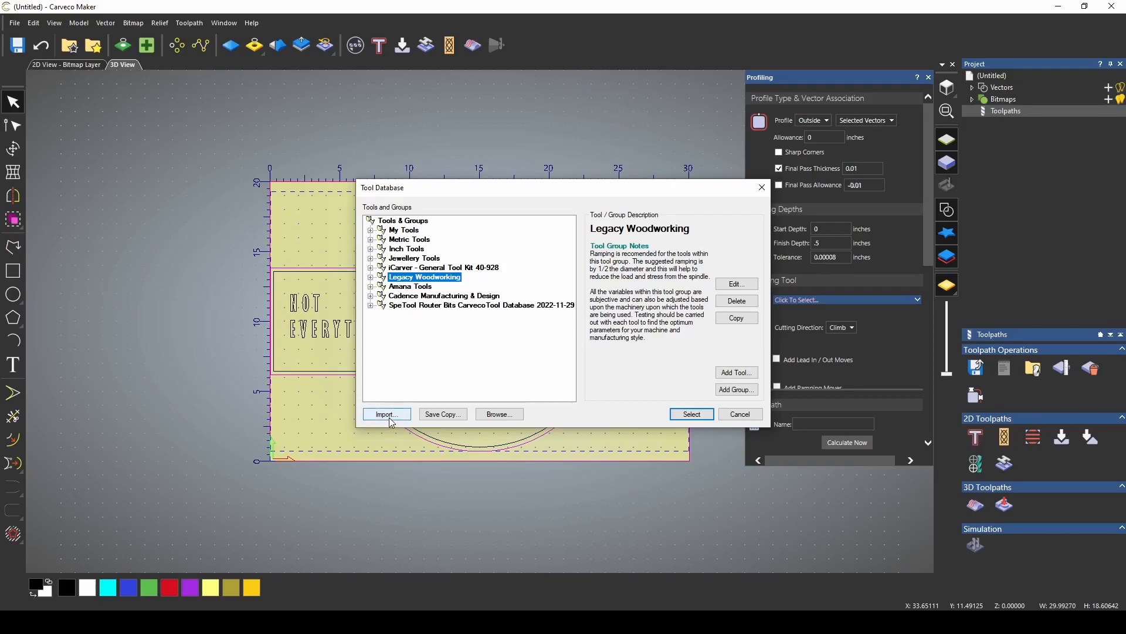
# - Examine the Cadence Manufacturing & Design tool group and the default settings of its 1/16" Skinny Jenny Tapered Ball Nose
pyautogui.doubleClick(421, 296)
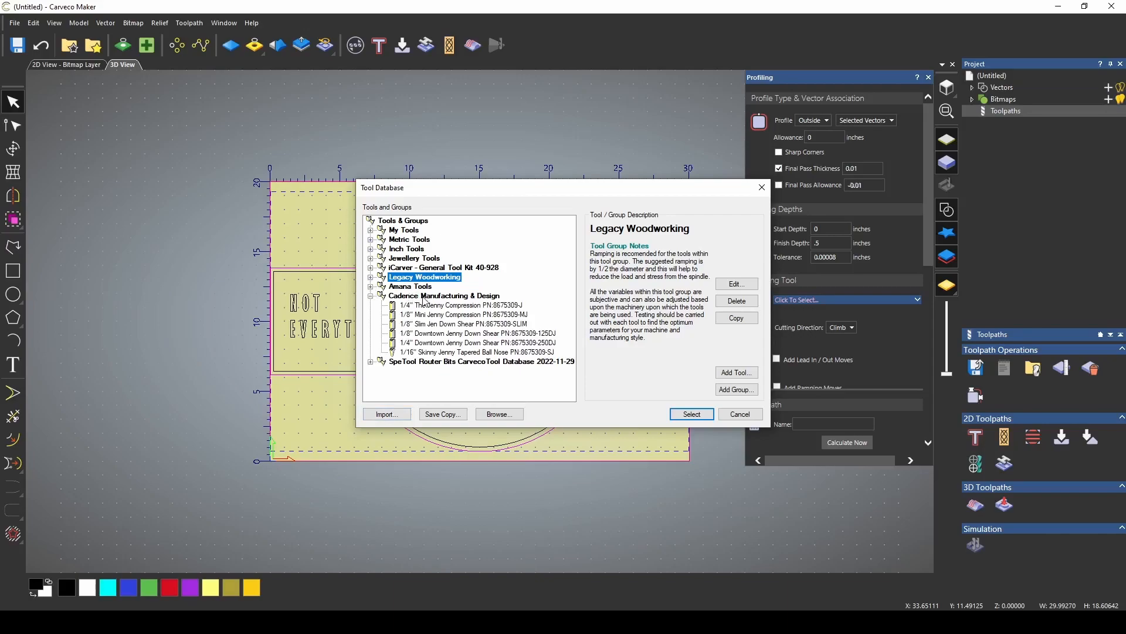
pyautogui.click(426, 298)
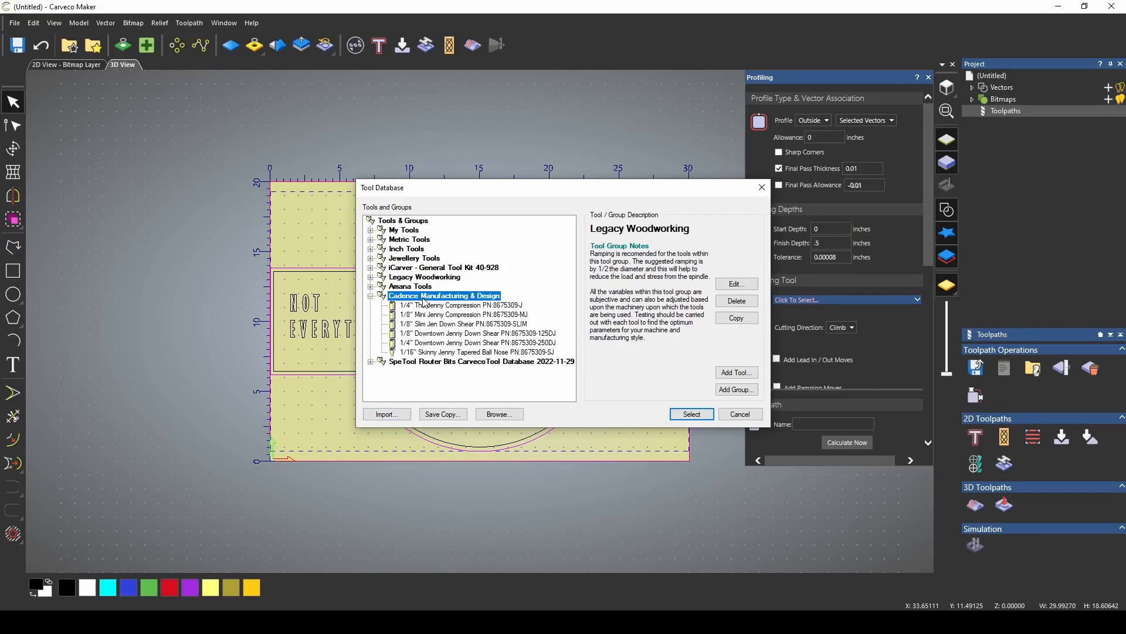
pyautogui.click(487, 352)
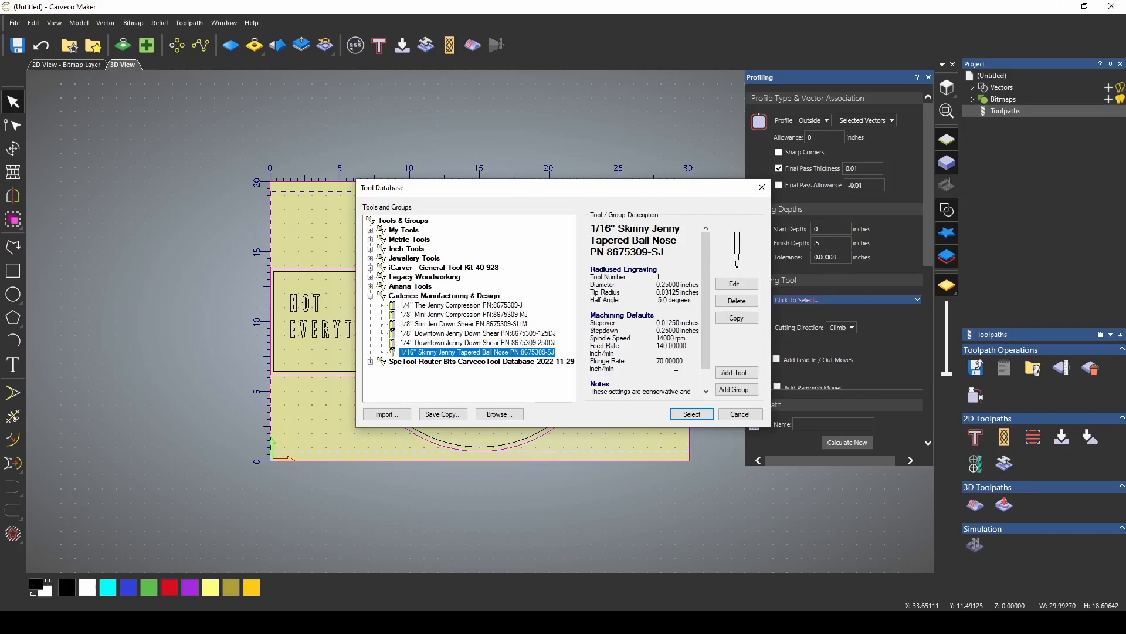
pyautogui.click(370, 295)
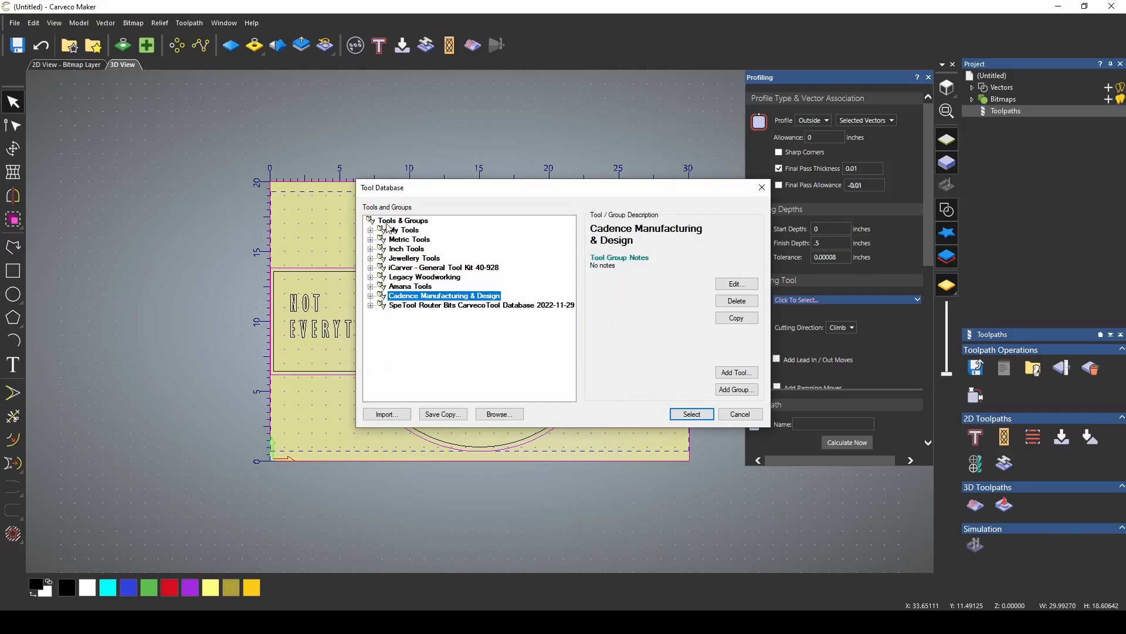
# - Review the VBITS and TBN subgroups of My Tools, including the settings of the 1/8 TBN tool
pyautogui.click(403, 221)
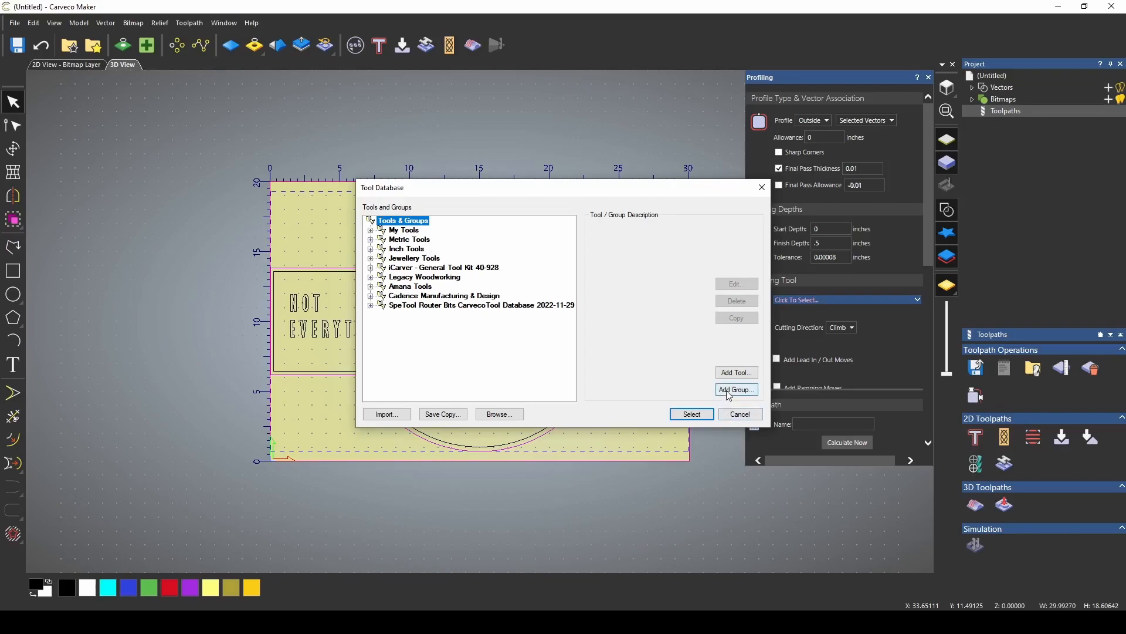
pyautogui.click(371, 230)
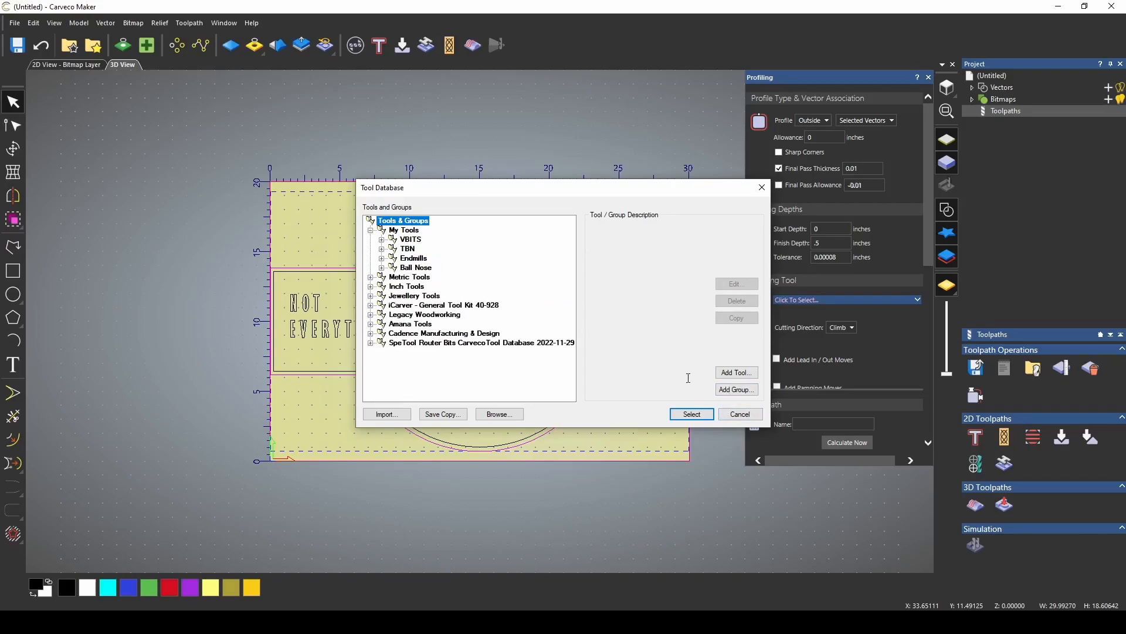
pyautogui.click(410, 230)
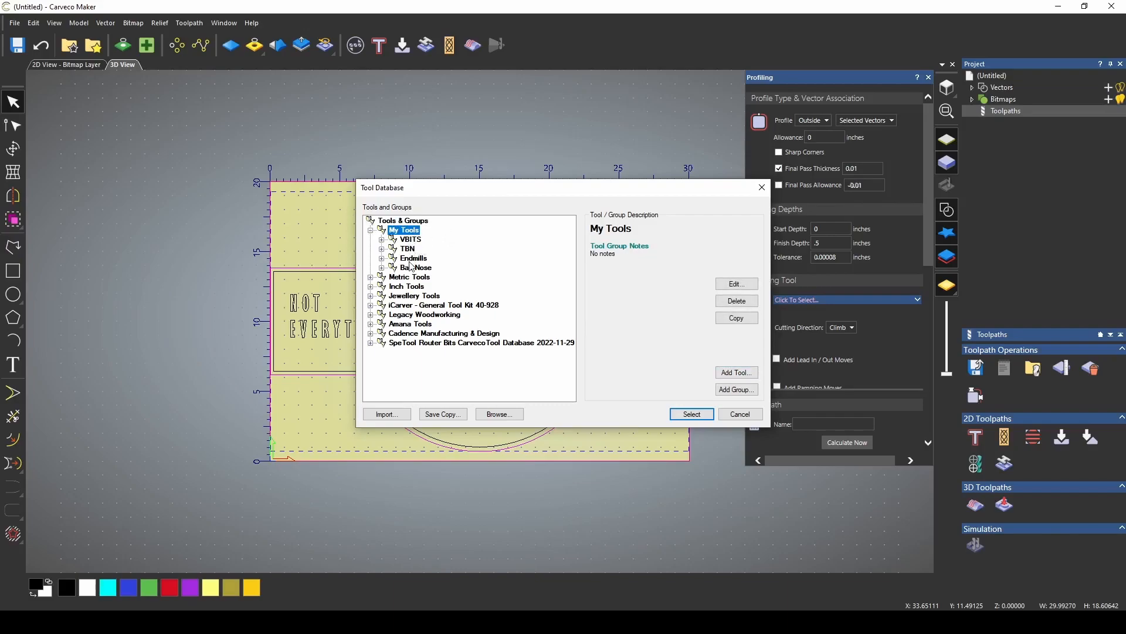
pyautogui.doubleClick(394, 249)
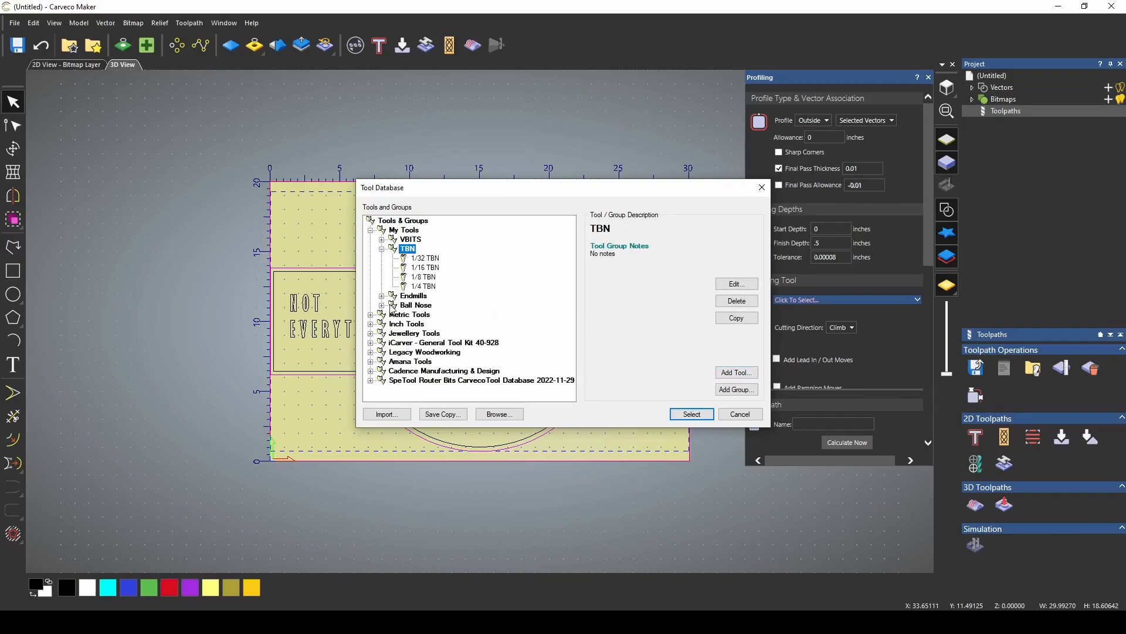
pyautogui.click(381, 240)
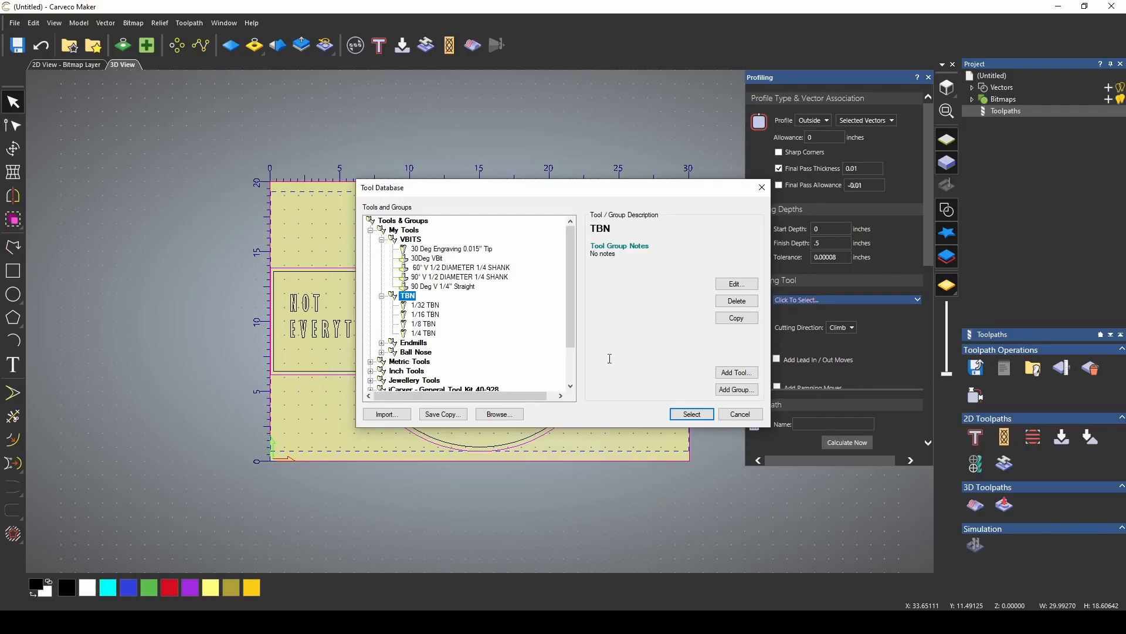
pyautogui.click(425, 324)
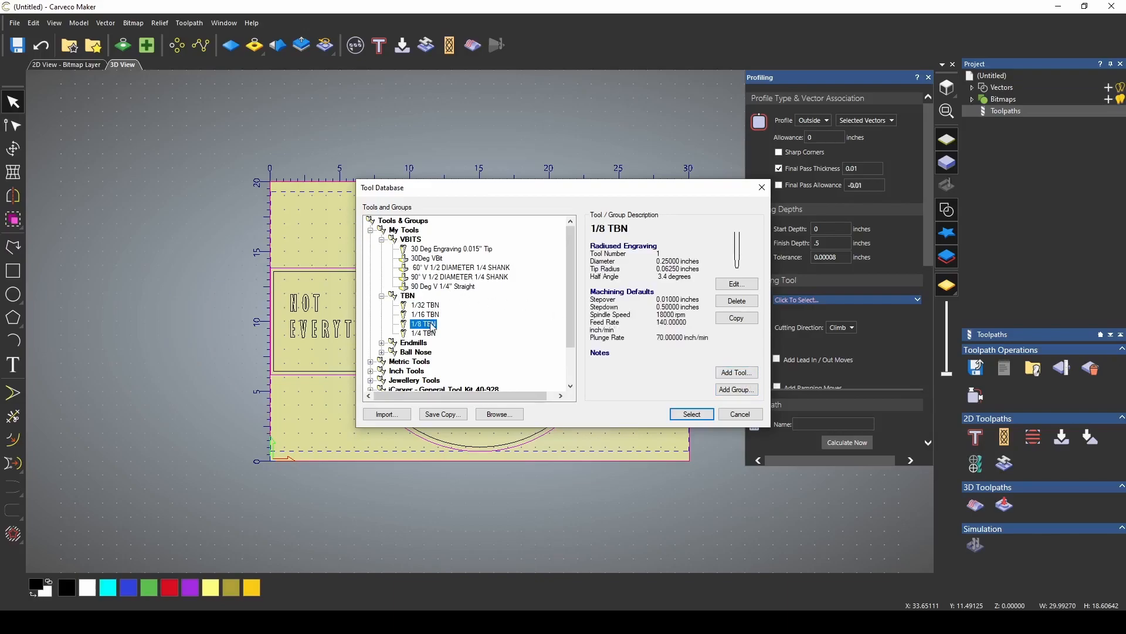
# - Choose the 1/4 Upcut EM from the Endmills group as the profiling tool
pyautogui.click(381, 296)
pyautogui.click(381, 305)
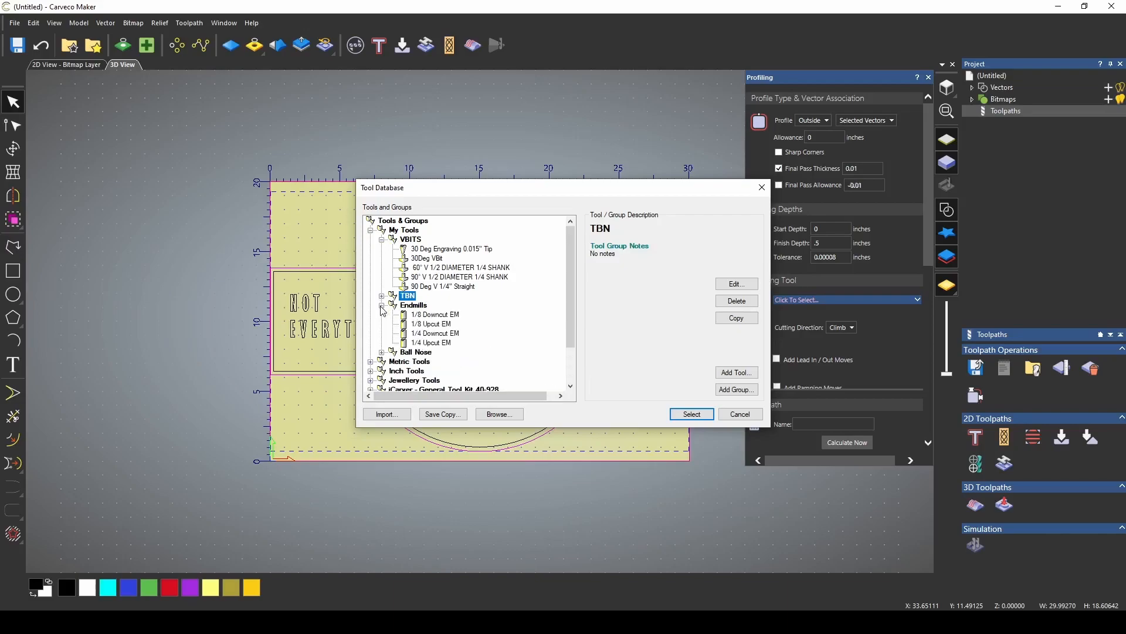
pyautogui.click(434, 343)
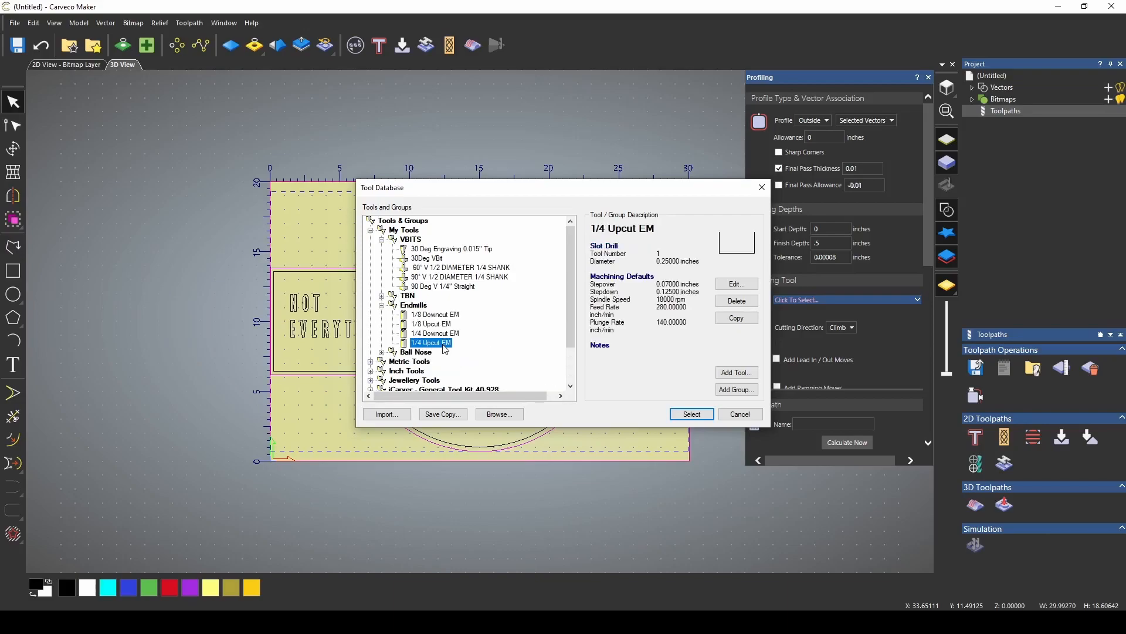
pyautogui.doubleClick(447, 345)
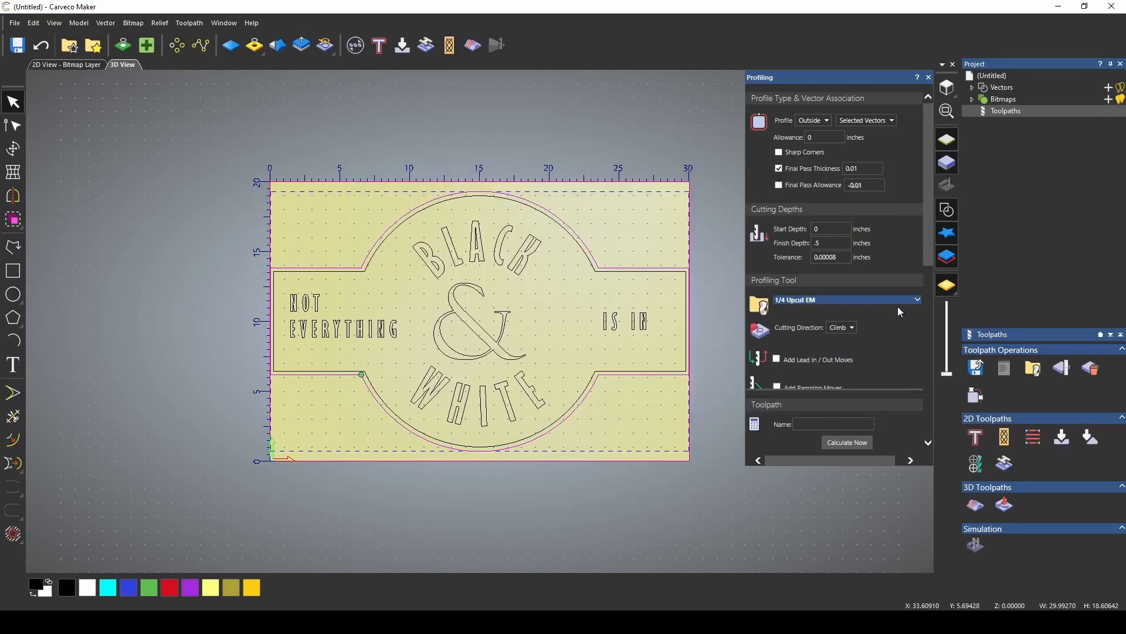
# - Review the feed and plunge rates of the 1/4 Upcut EM and set the cutting direction to Conventional
pyautogui.click(918, 300)
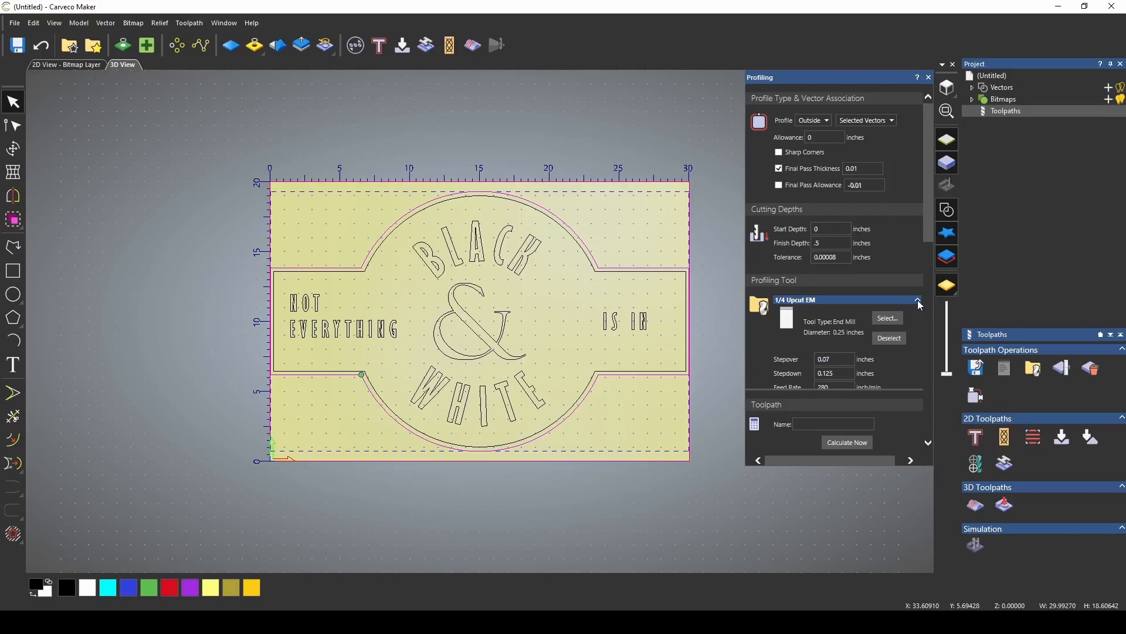
pyautogui.scroll(-3, 920, 305)
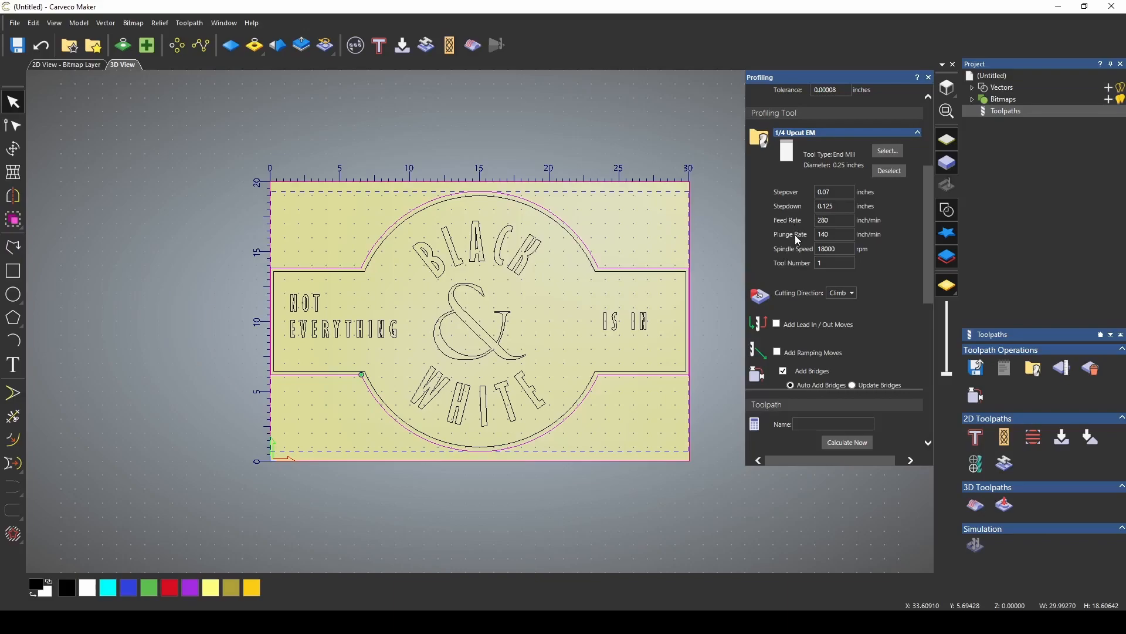
pyautogui.doubleClick(847, 221)
pyautogui.click(847, 235)
pyautogui.click(848, 221)
pyautogui.moveTo(842, 220); pyautogui.dragTo(716, 248)
pyautogui.click(852, 296)
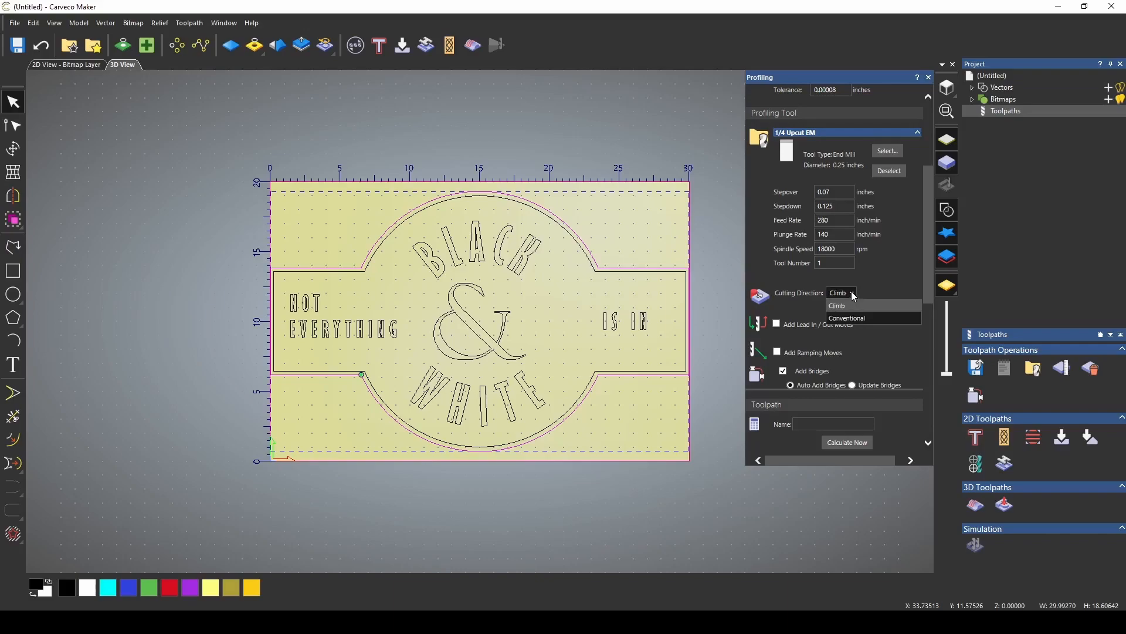
pyautogui.click(858, 305)
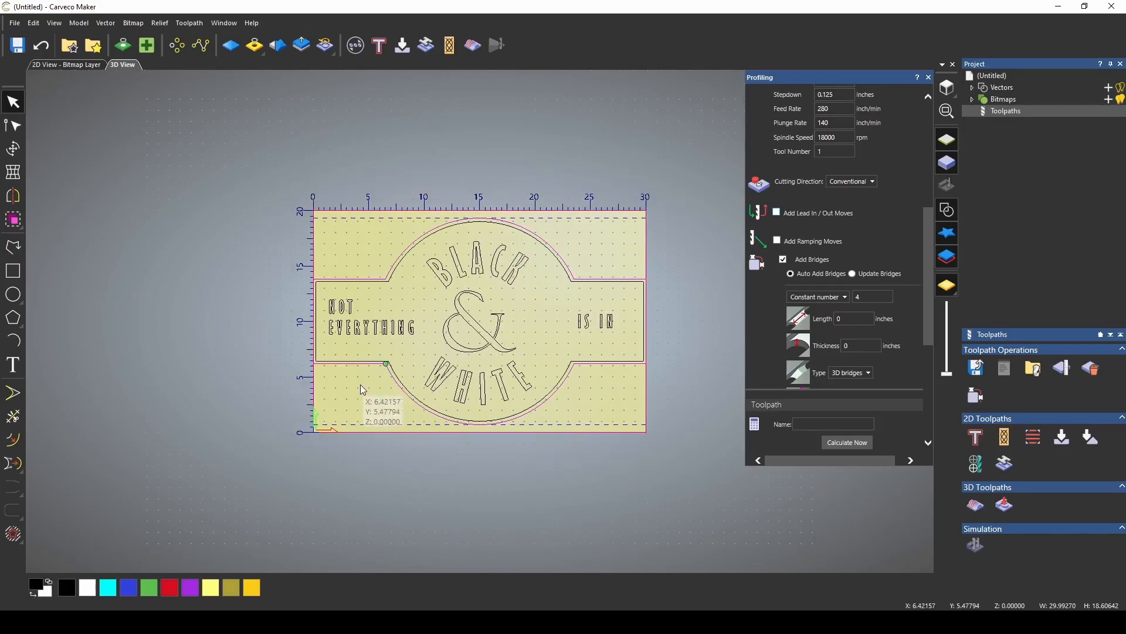
# - Examine the start point at the corner of the selected outline where the straight lower edge meets the arc
pyautogui.scroll(4, 368, 395)
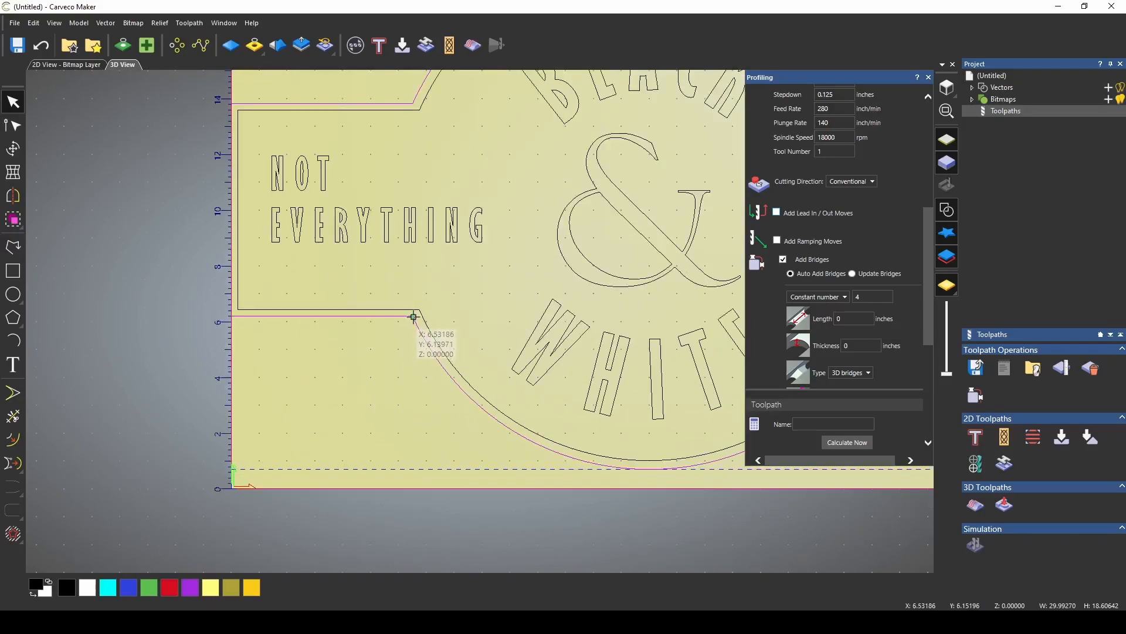
pyautogui.moveTo(386, 332); pyautogui.dragTo(429, 329, button='middle')
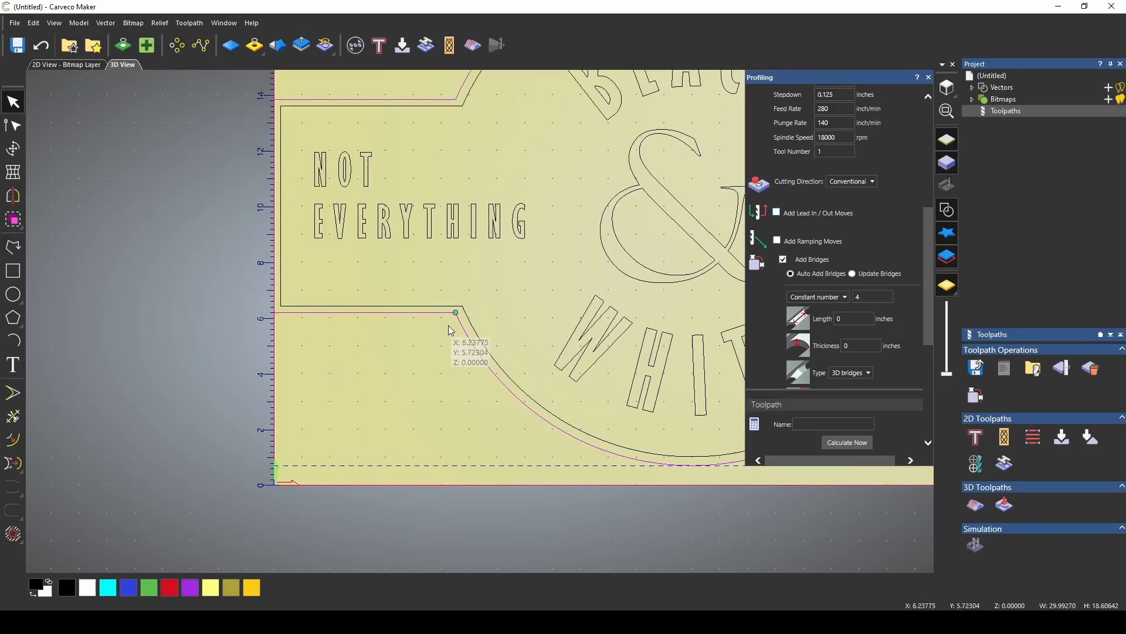
pyautogui.scroll(3, 455, 323)
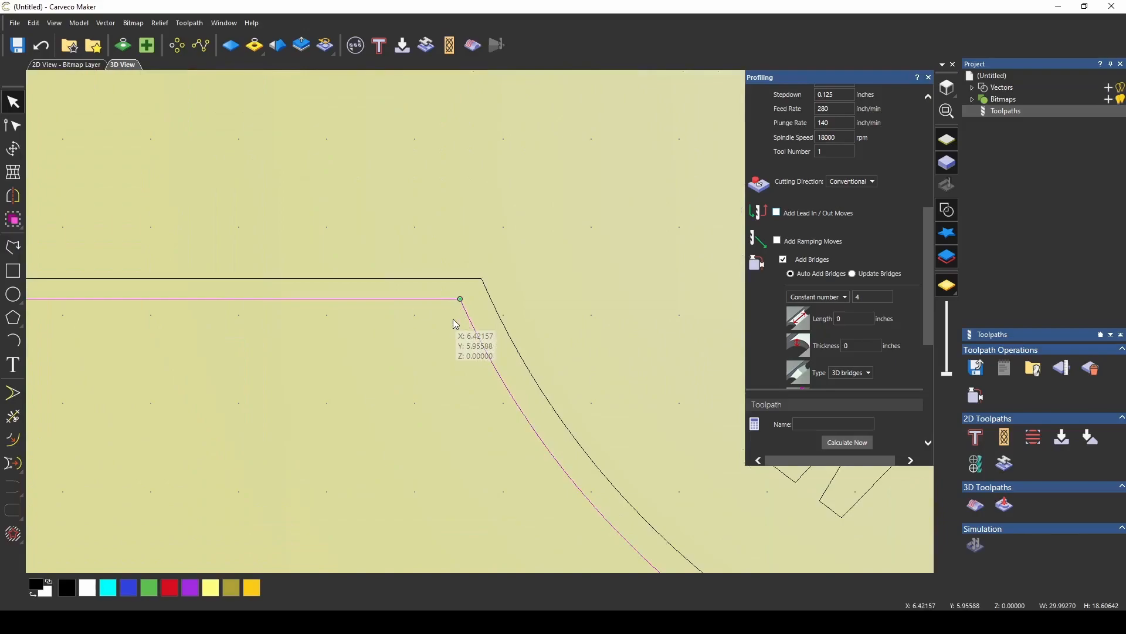
pyautogui.scroll(2, 462, 309)
pyautogui.scroll(-5, 462, 310)
pyautogui.scroll(1, 461, 352)
pyautogui.scroll(-2, 463, 367)
pyautogui.scroll(3, 479, 327)
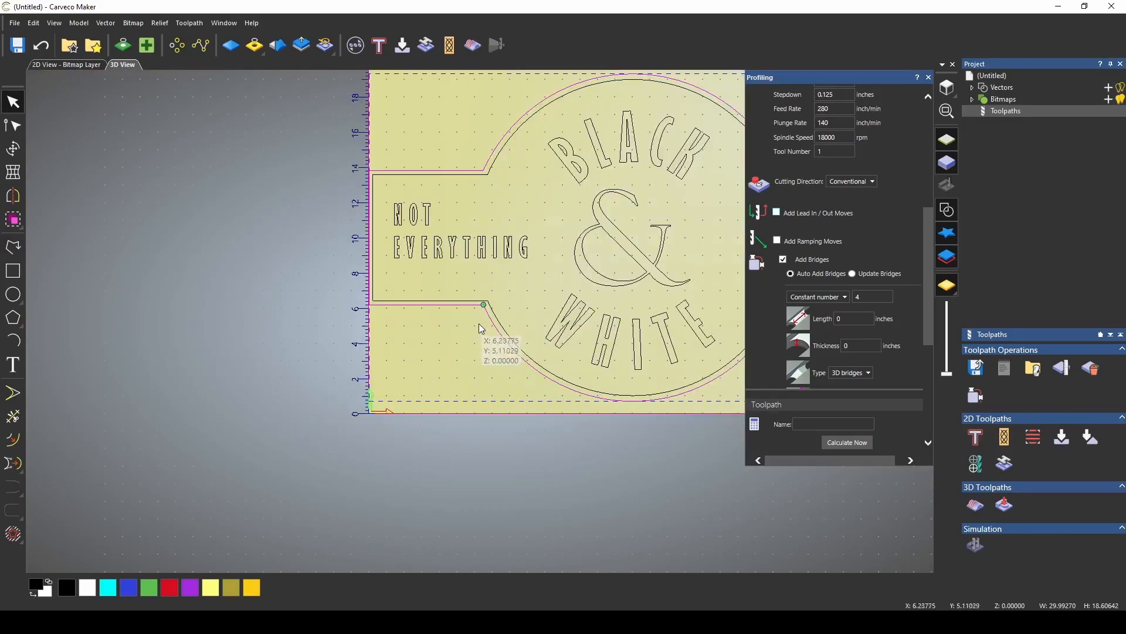
pyautogui.scroll(-3, 495, 323)
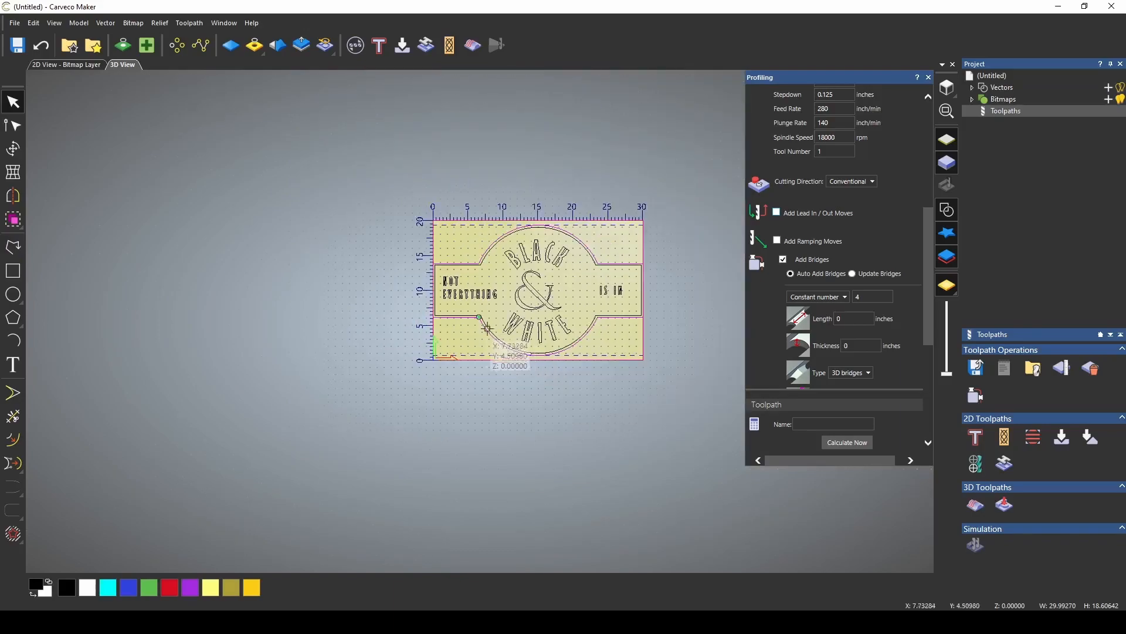
# - Insert a node at about X 3.4 on the outline's straight edge below "EVERYTHING" and make it the vector's start node
pyautogui.scroll(3, 481, 322)
pyautogui.scroll(2, 481, 322)
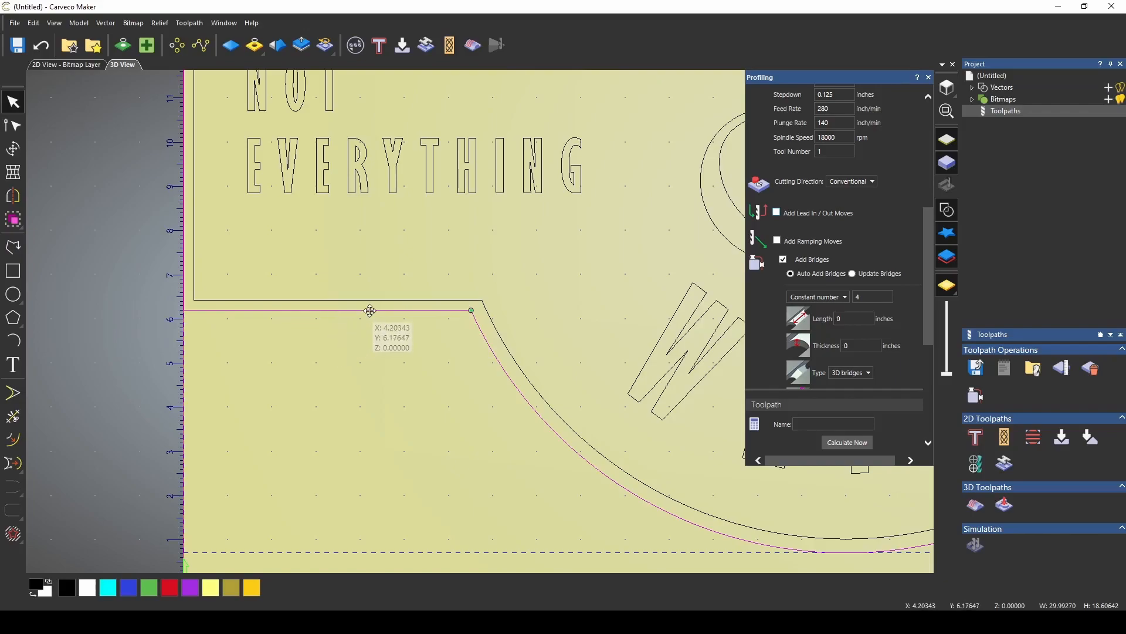
pyautogui.doubleClick(335, 310)
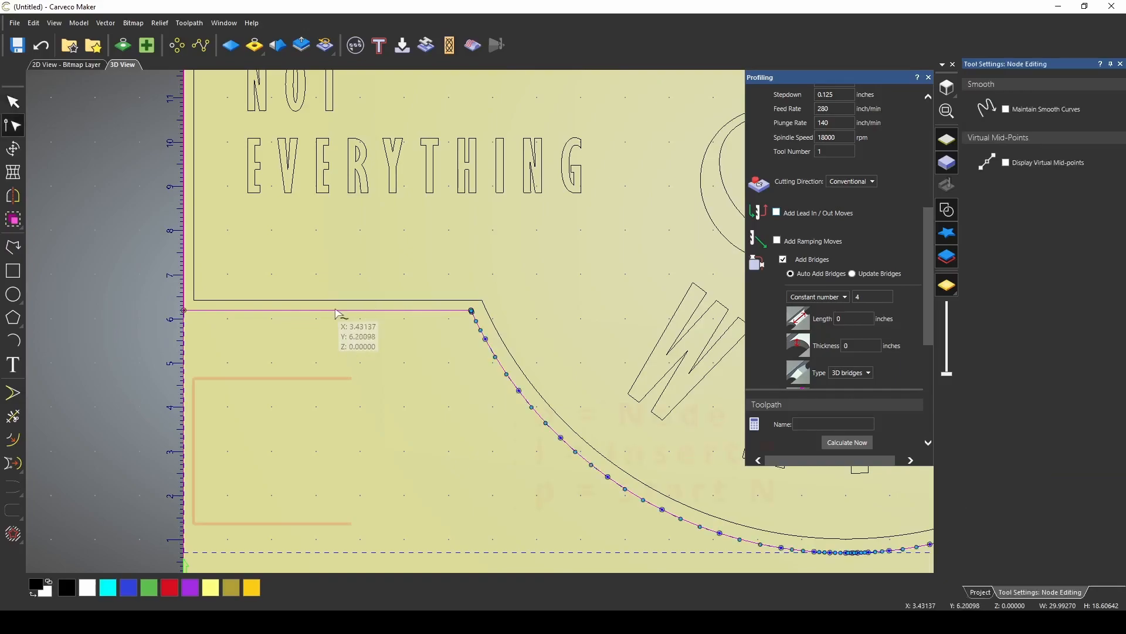
pyautogui.press('i')
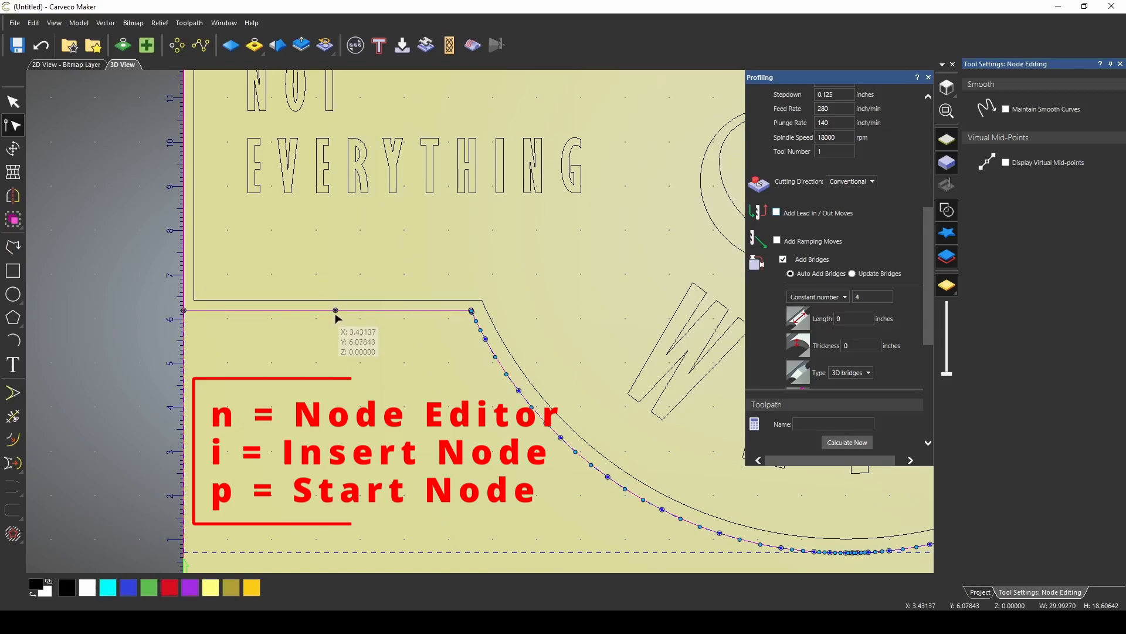
pyautogui.press('p')
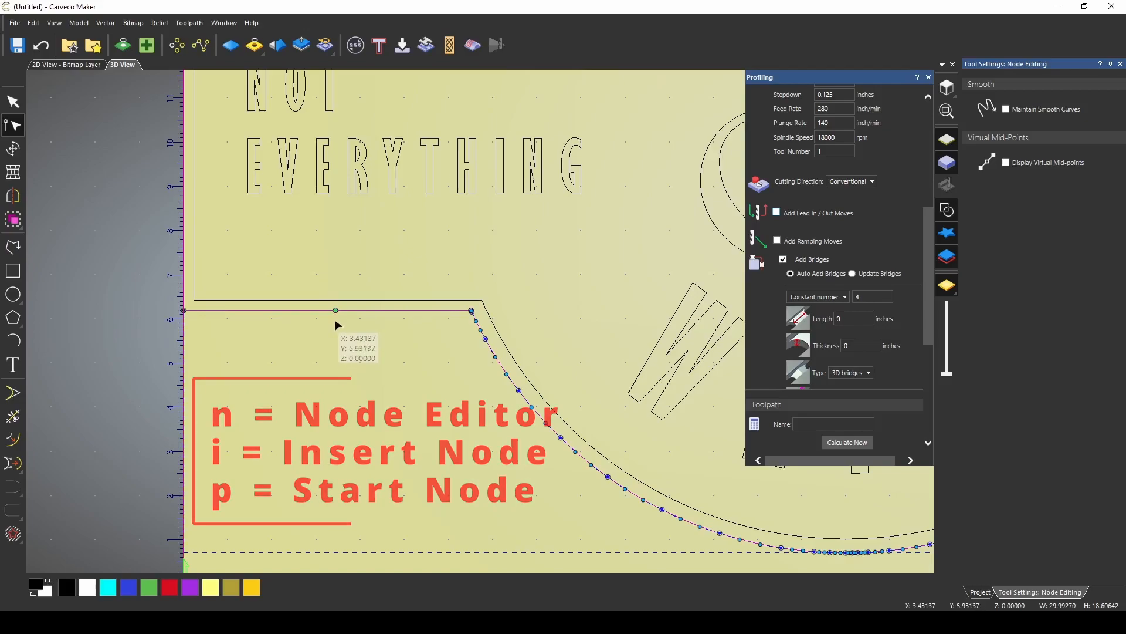
pyautogui.click(1121, 64)
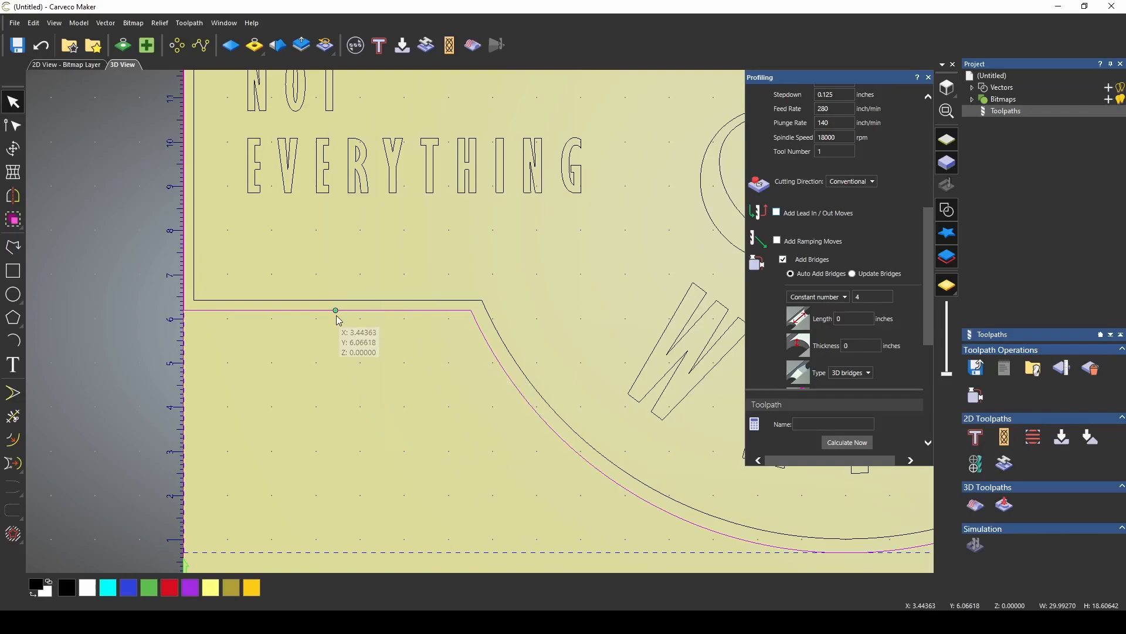
# - Calculate the outside profile toolpath for the selected outline
pyautogui.click(846, 443)
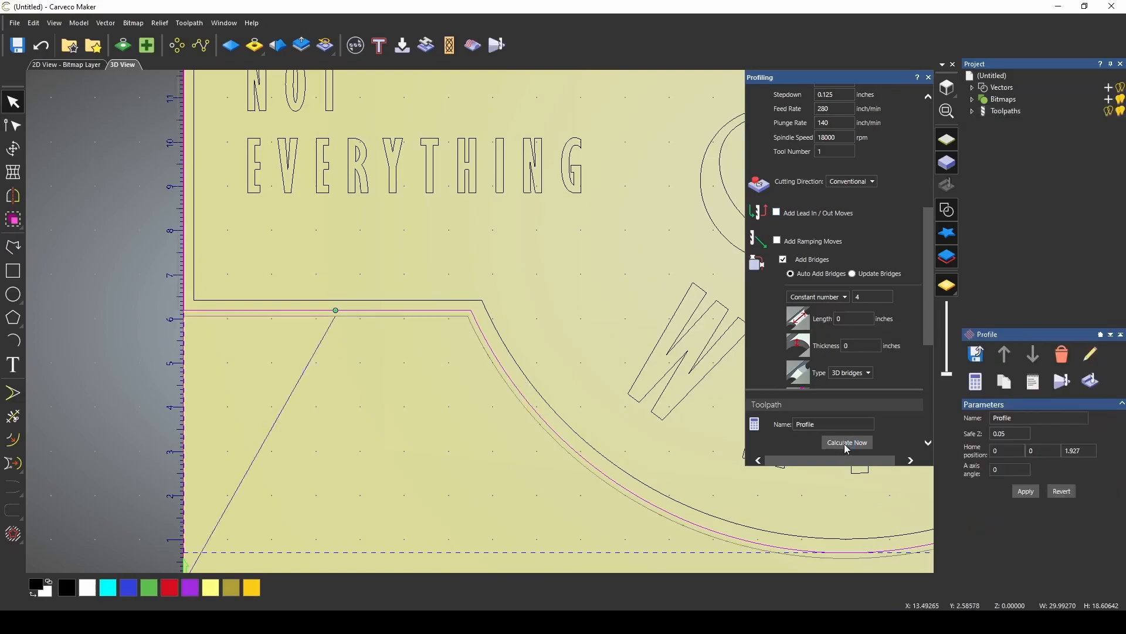
# - Examine the calculated passes near the start node against the finish depth, stepdown and final pass thickness settings
pyautogui.scroll(5, 362, 326)
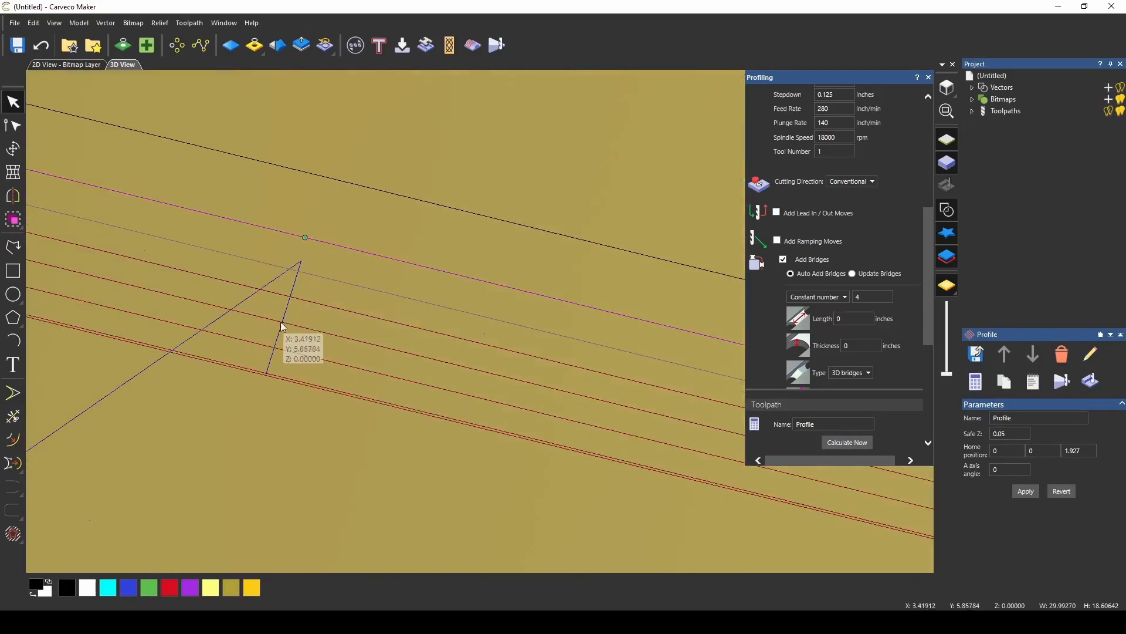
pyautogui.moveTo(457, 457); pyautogui.dragTo(448, 424)
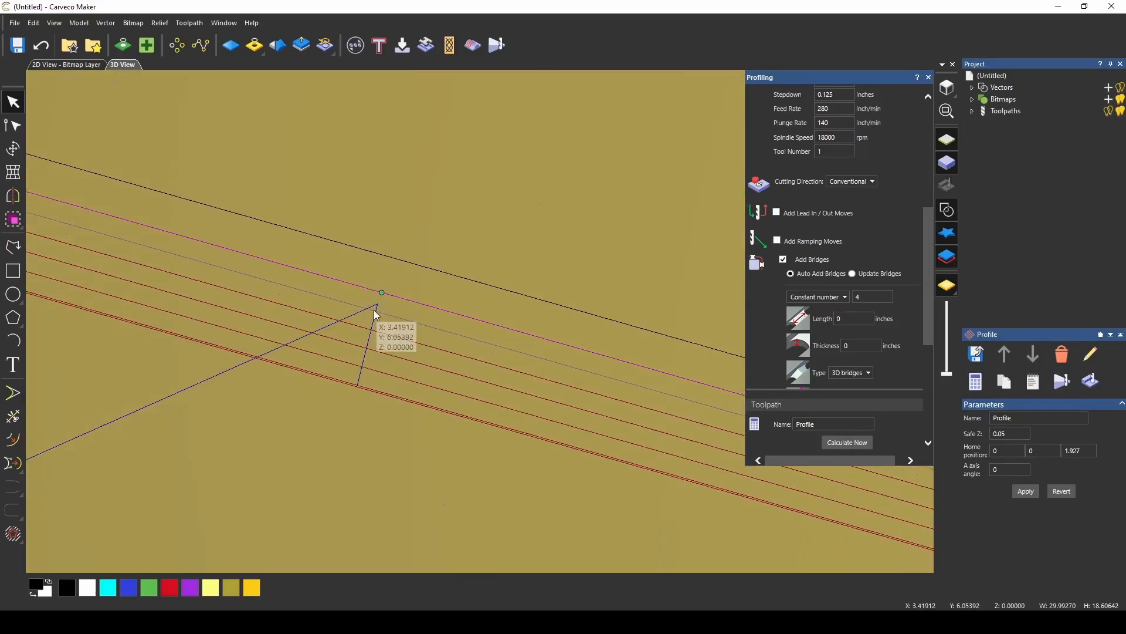
pyautogui.scroll(-4, 366, 317)
pyautogui.scroll(3, 431, 347)
pyautogui.scroll(-5, 833, 293)
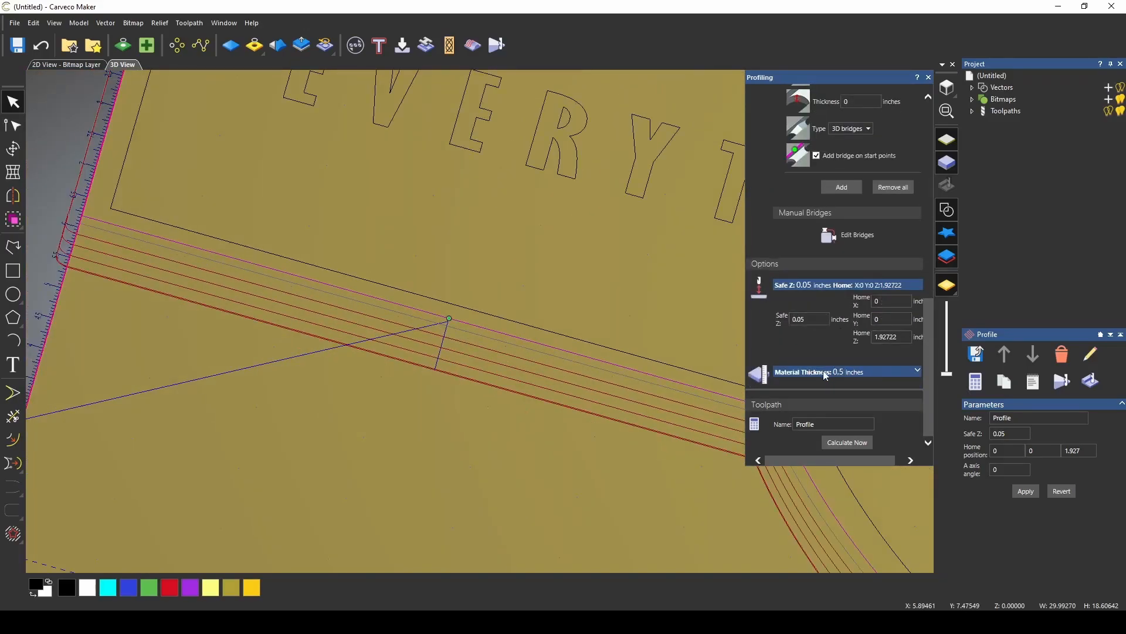
pyautogui.scroll(5, 845, 373)
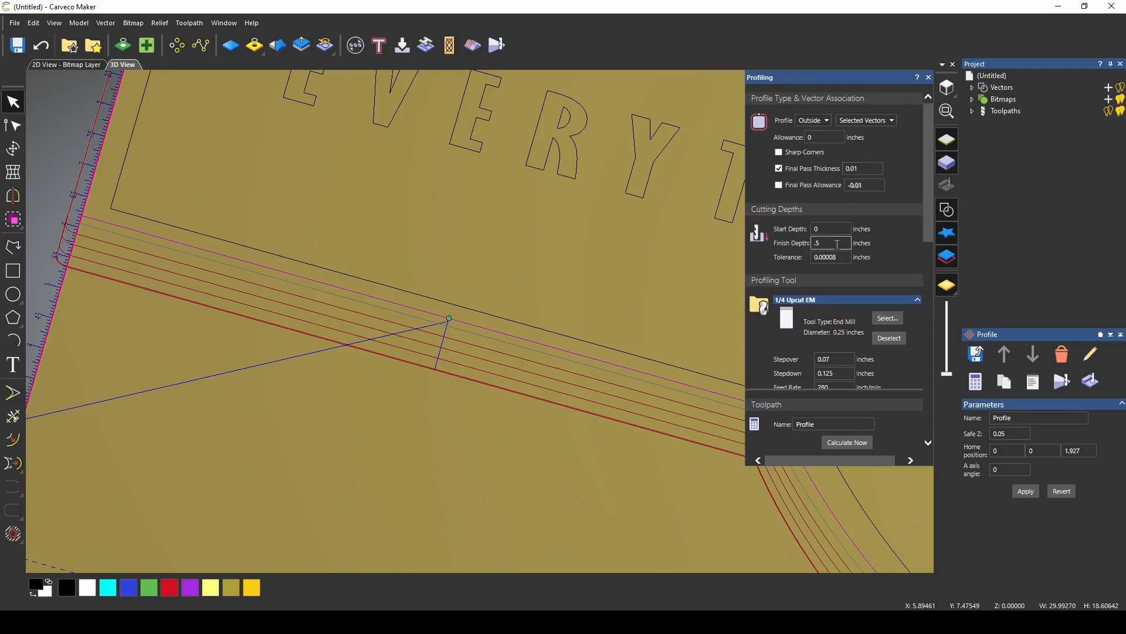
pyautogui.scroll(-3, 849, 245)
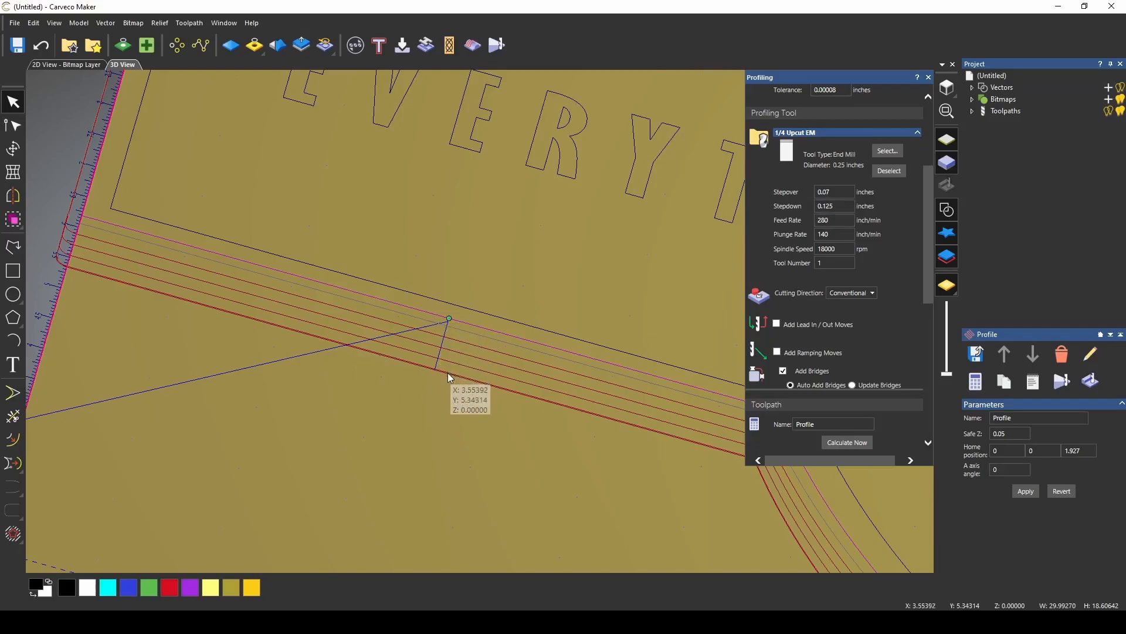
pyautogui.scroll(3, 785, 178)
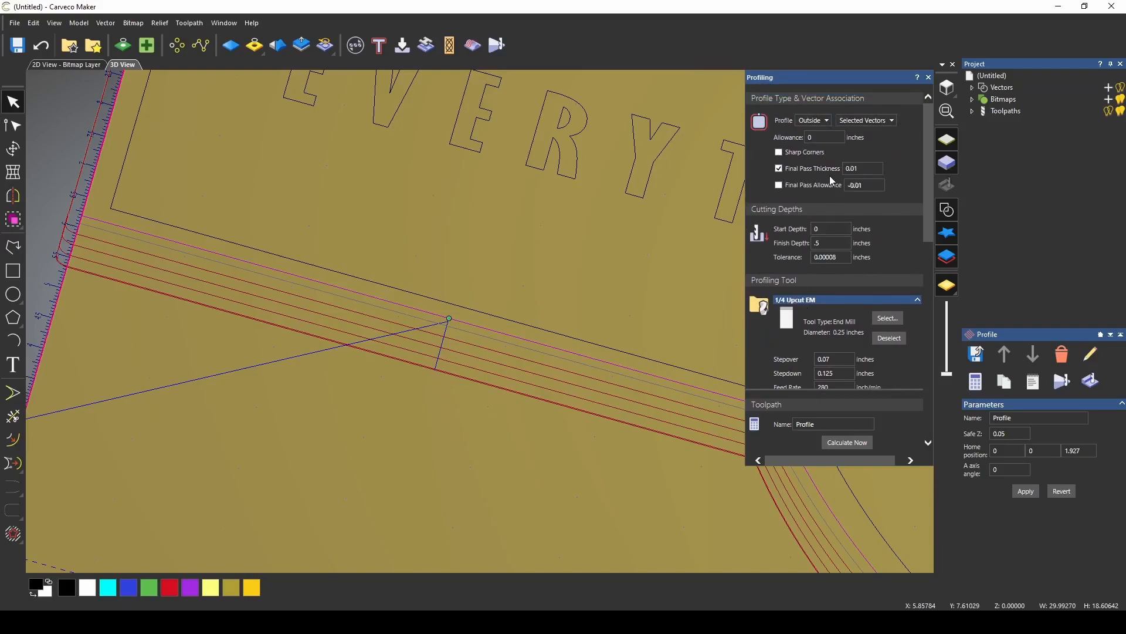
pyautogui.scroll(5, 440, 382)
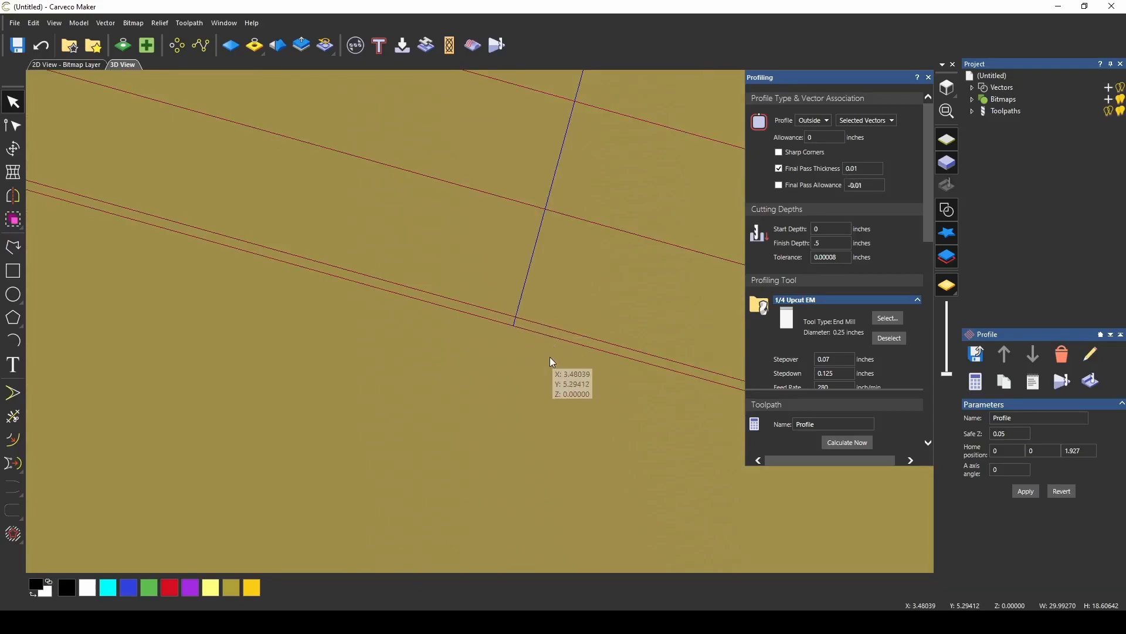
# - Examine the straight plunge of the toolpath at the start node on the edge below "EVERYTHING"
pyautogui.scroll(-3, 500, 297)
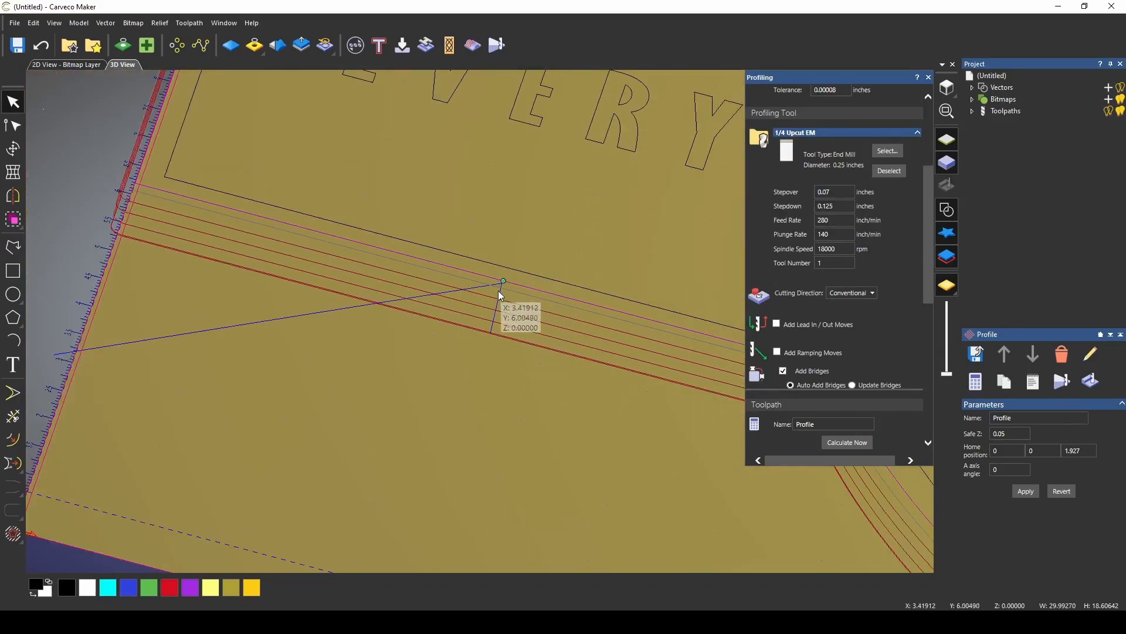
pyautogui.scroll(4, 500, 302)
pyautogui.moveTo(509, 328); pyautogui.dragTo(500, 351)
pyautogui.scroll(-3, 510, 334)
pyautogui.scroll(-4, 509, 332)
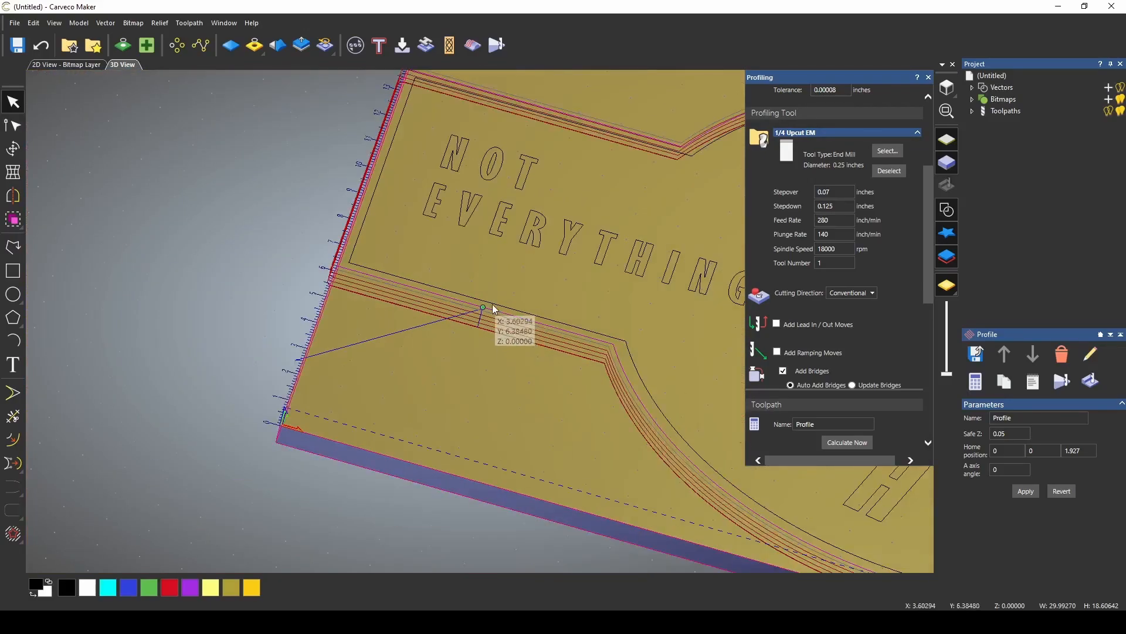
pyautogui.scroll(5, 495, 320)
pyautogui.scroll(-2, 464, 338)
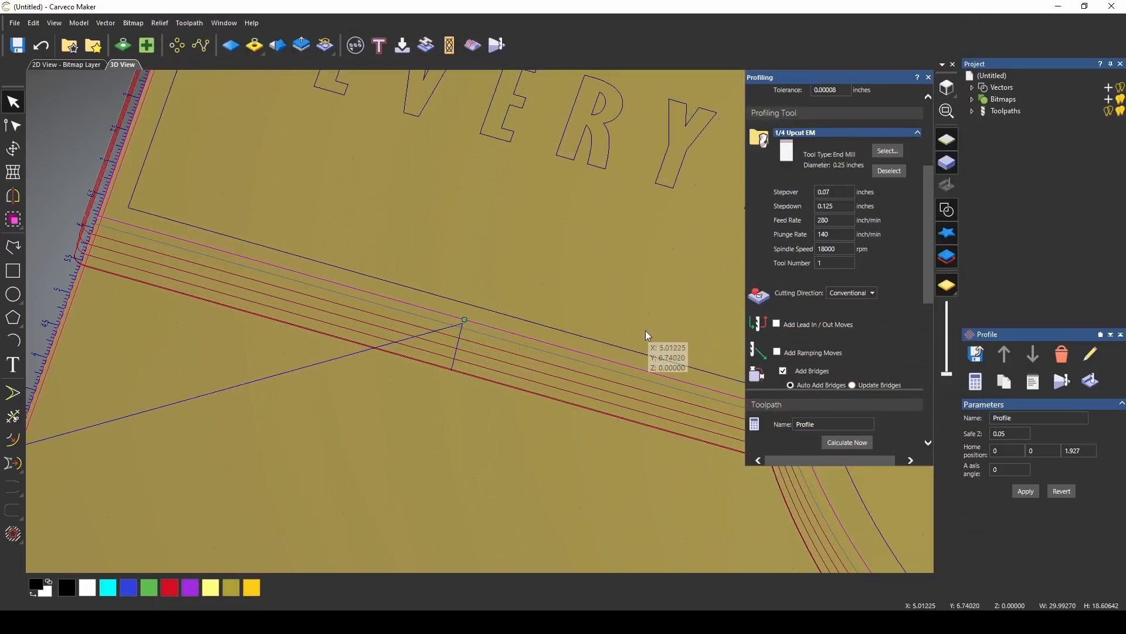
# - Enable linear lead in/out moves with a distance of 0.5 and recalculate the profile toolpath
pyautogui.click(777, 325)
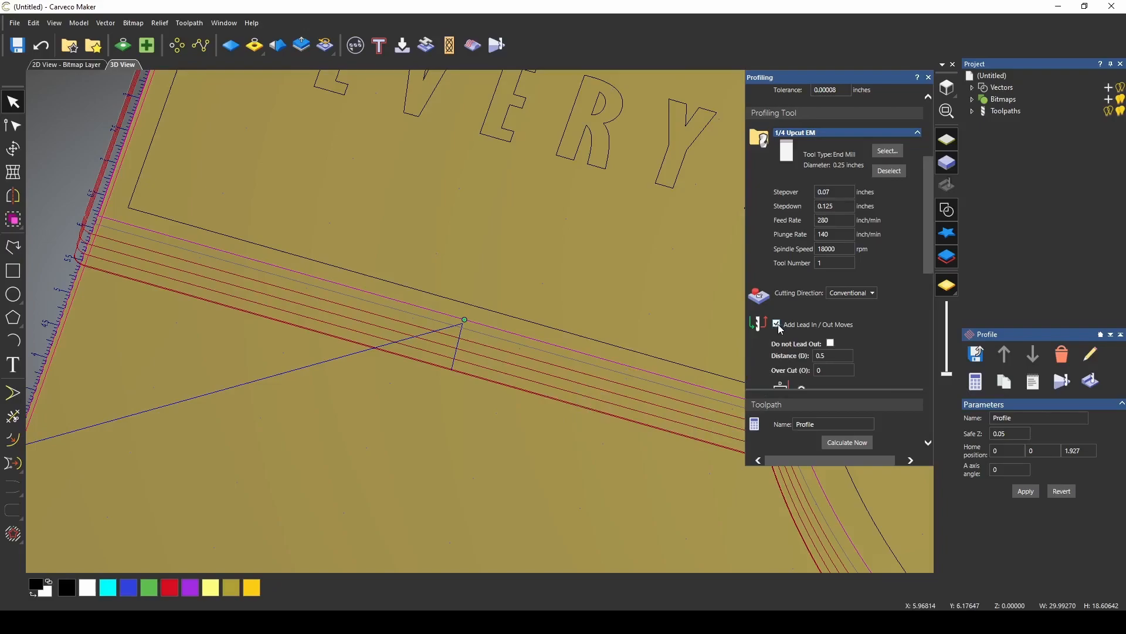
pyautogui.scroll(-3, 776, 270)
pyautogui.click(818, 244)
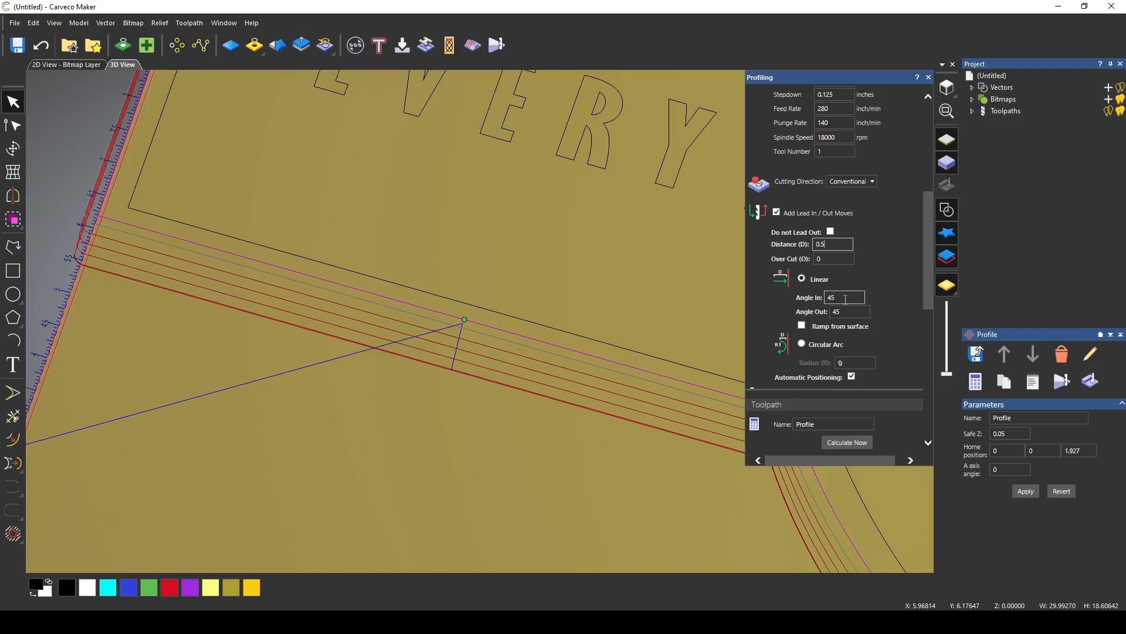
pyautogui.click(853, 445)
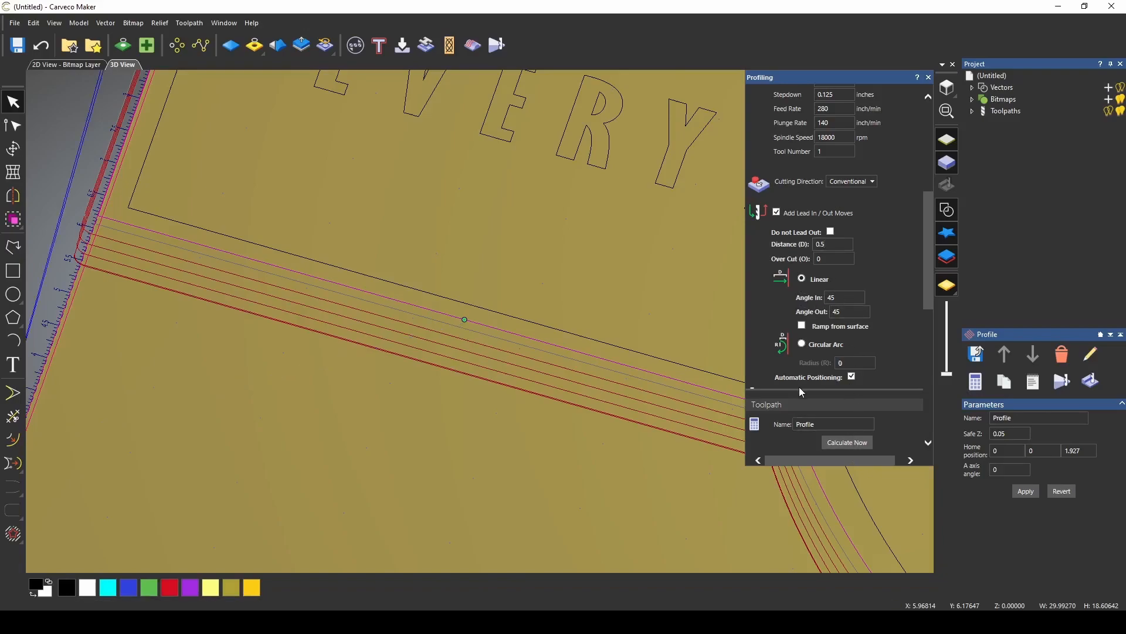
# - Turn off automatic positioning of the lead moves, recalculate the toolpath and inspect the leads near the start node
pyautogui.click(851, 377)
pyautogui.scroll(-5, 530, 347)
pyautogui.scroll(6, 393, 234)
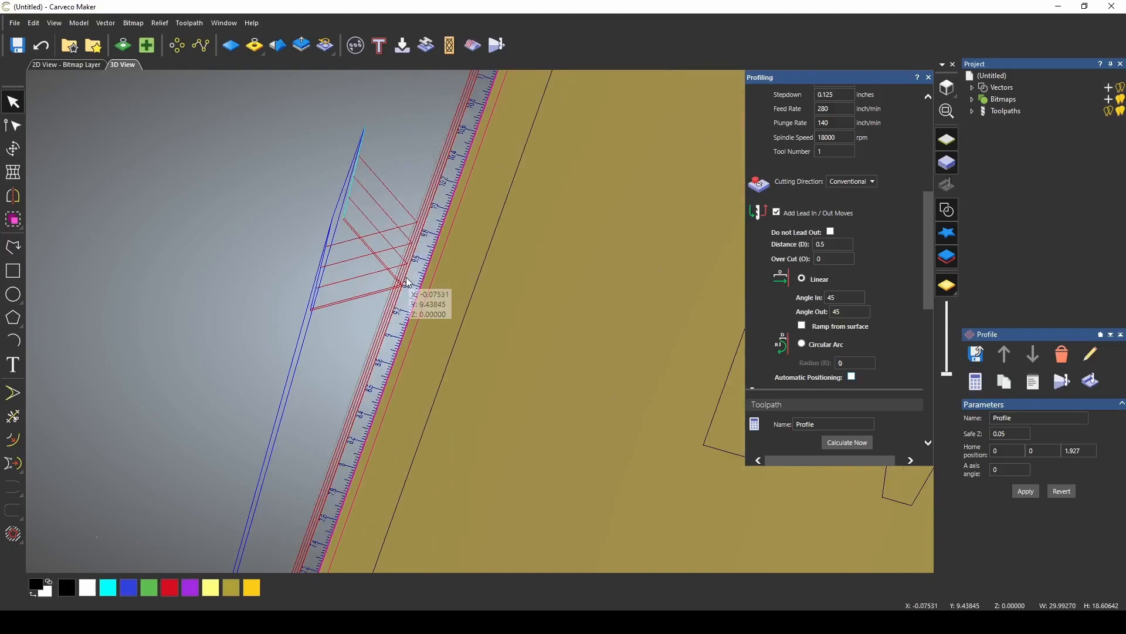
pyautogui.scroll(-3, 408, 283)
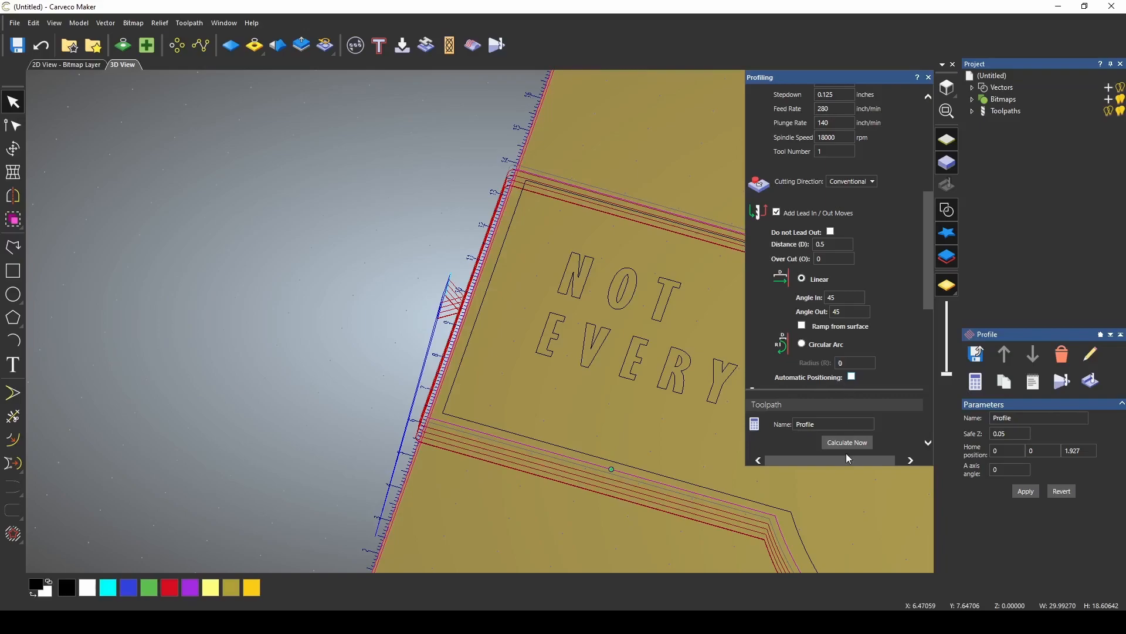
pyautogui.scroll(3, 613, 551)
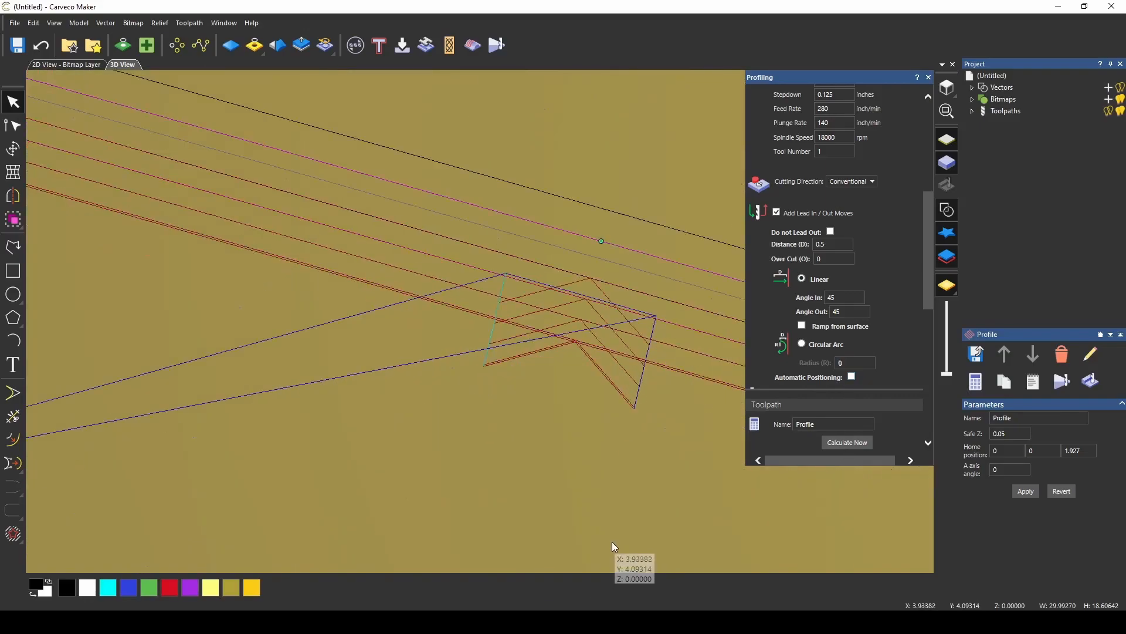
pyautogui.moveTo(570, 457); pyautogui.dragTo(530, 419)
pyautogui.scroll(-3, 651, 251)
pyautogui.scroll(5, 570, 252)
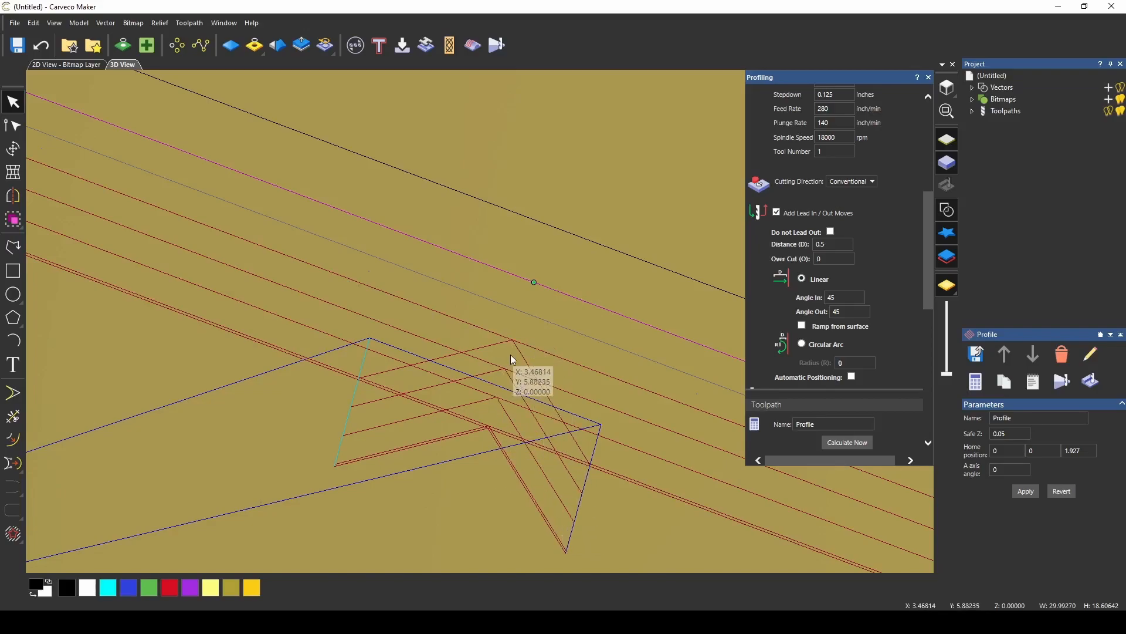
# - Change the lead moves to a circular arc with a .75 radius, recalculate the toolpath and inspect the arcs
pyautogui.click(802, 345)
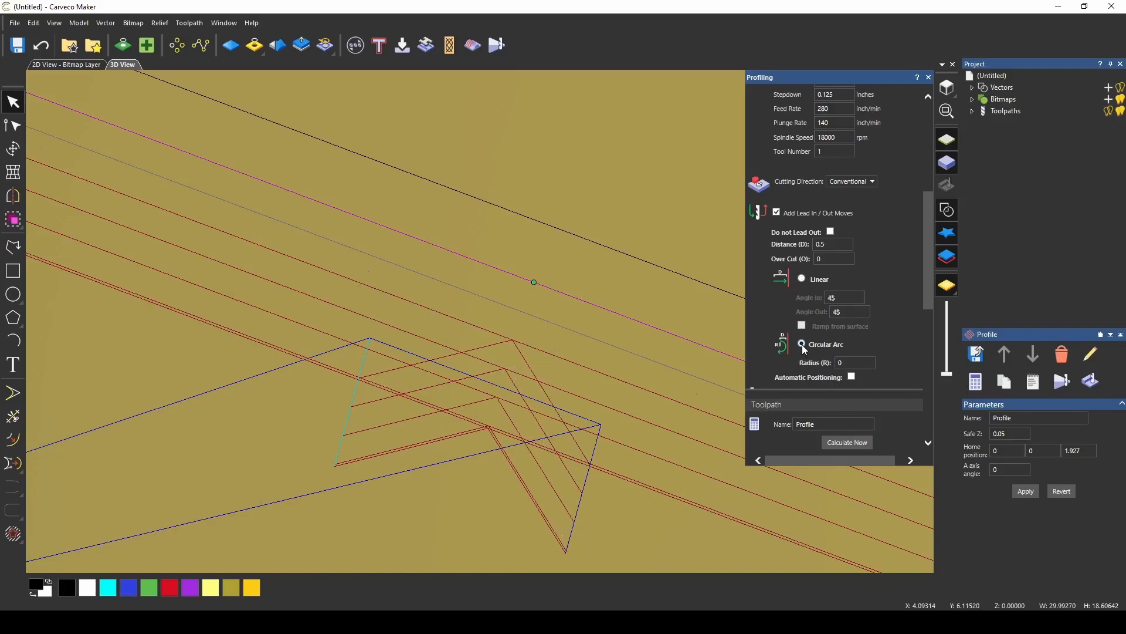
pyautogui.scroll(-2, 804, 349)
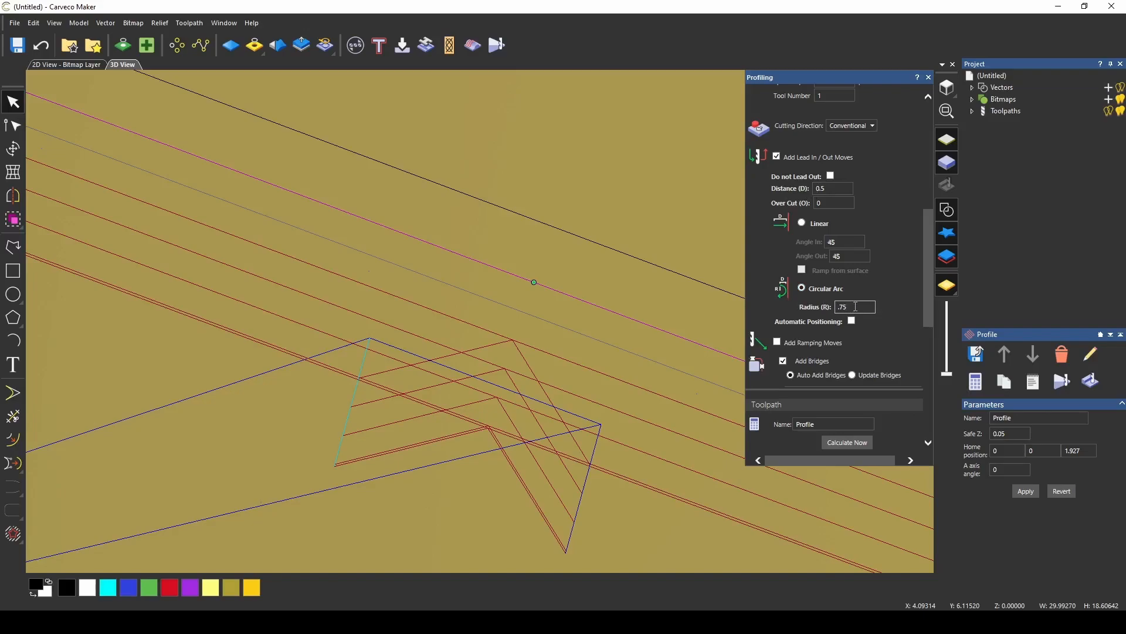
pyautogui.click(868, 444)
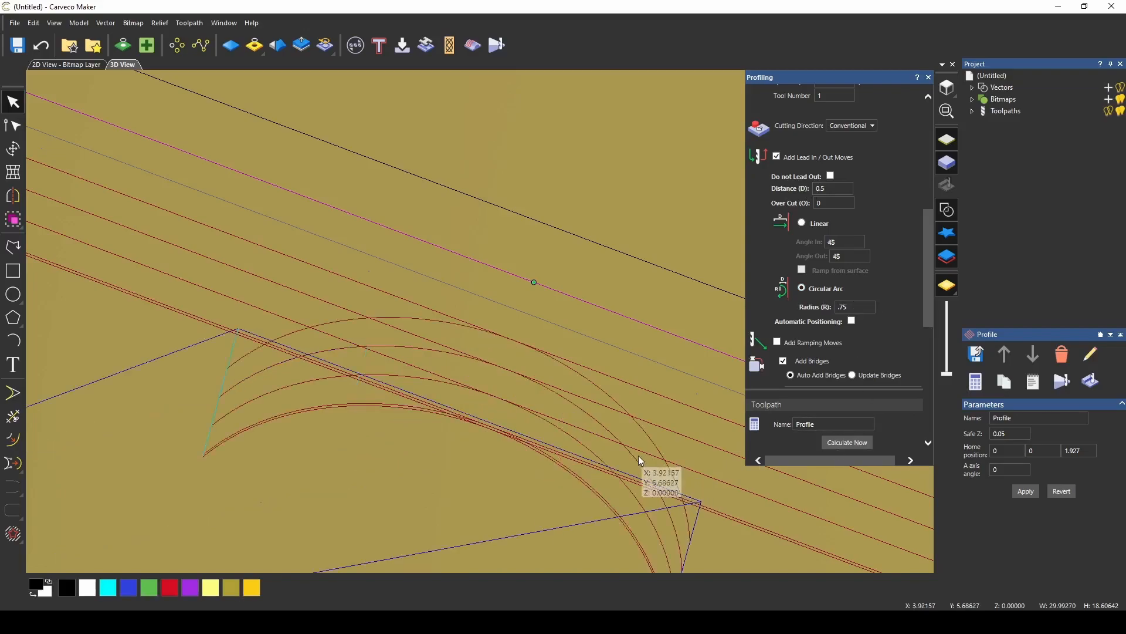
pyautogui.scroll(-1, 644, 493)
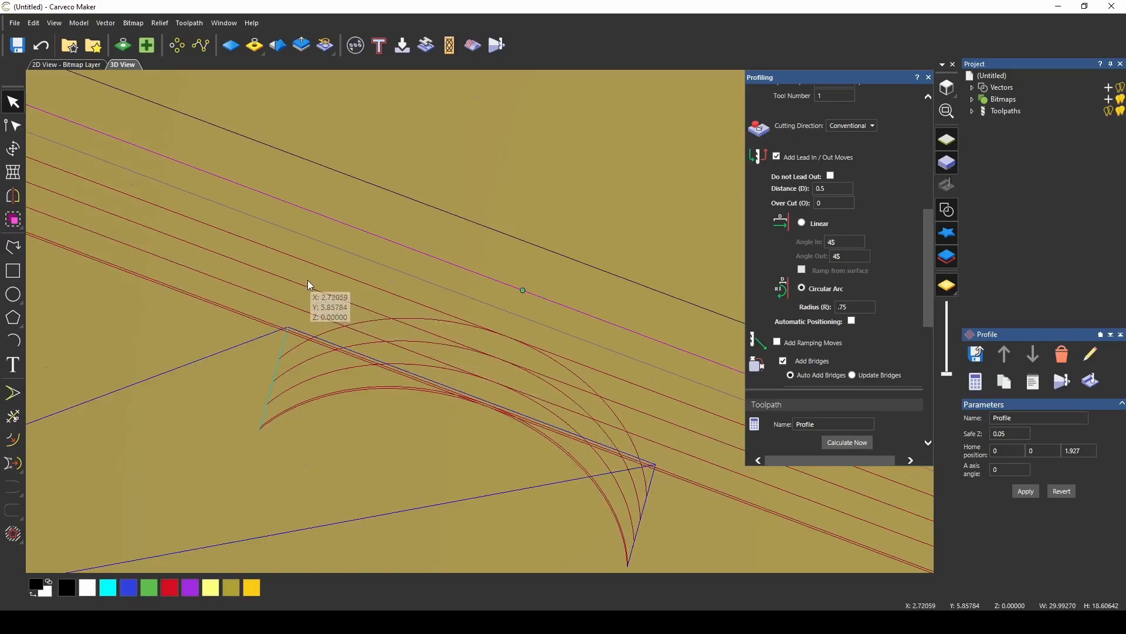
pyautogui.moveTo(561, 480); pyautogui.dragTo(535, 580)
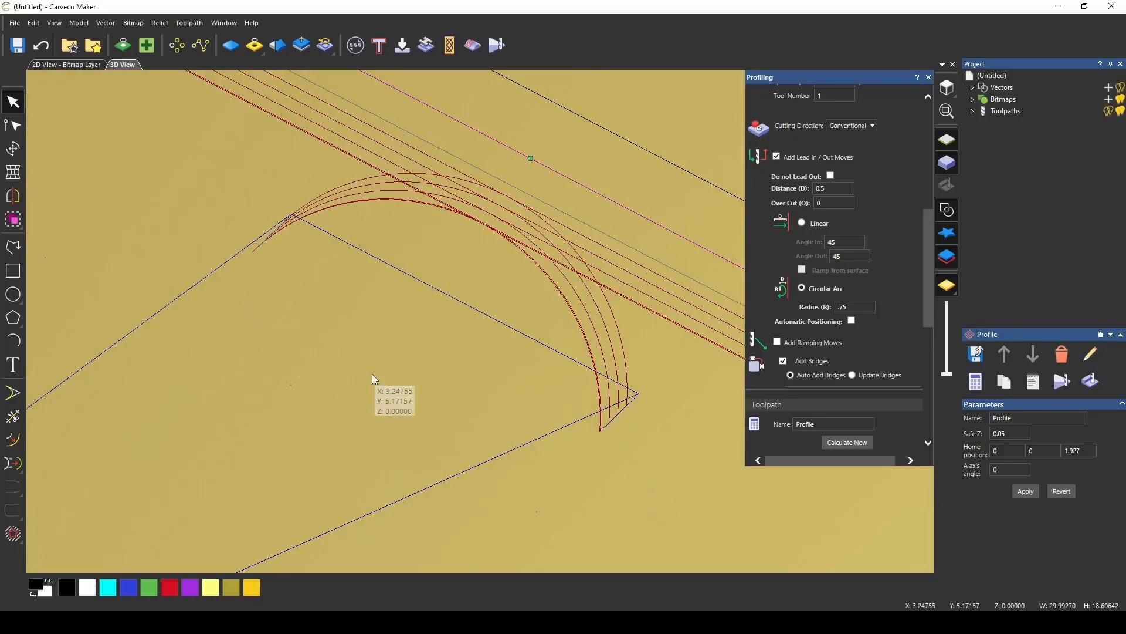
pyautogui.scroll(2, 487, 378)
pyautogui.scroll(-1, 395, 434)
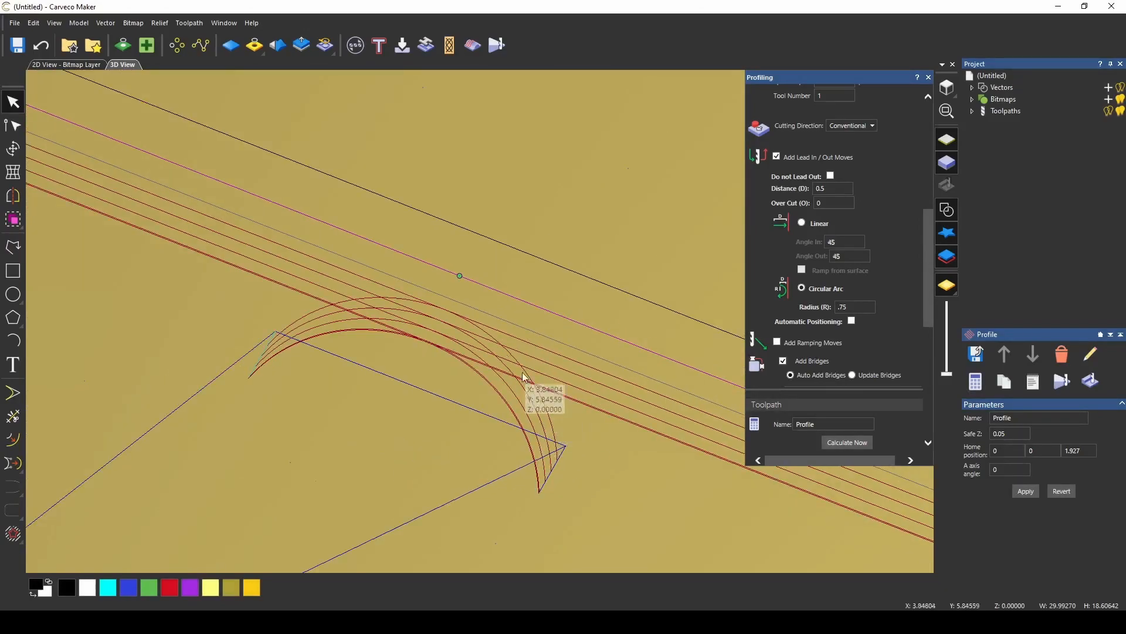
# - Disable the lead in/out moves, enable Smooth ramping moves instead and recalculate the profile toolpath
pyautogui.click(778, 158)
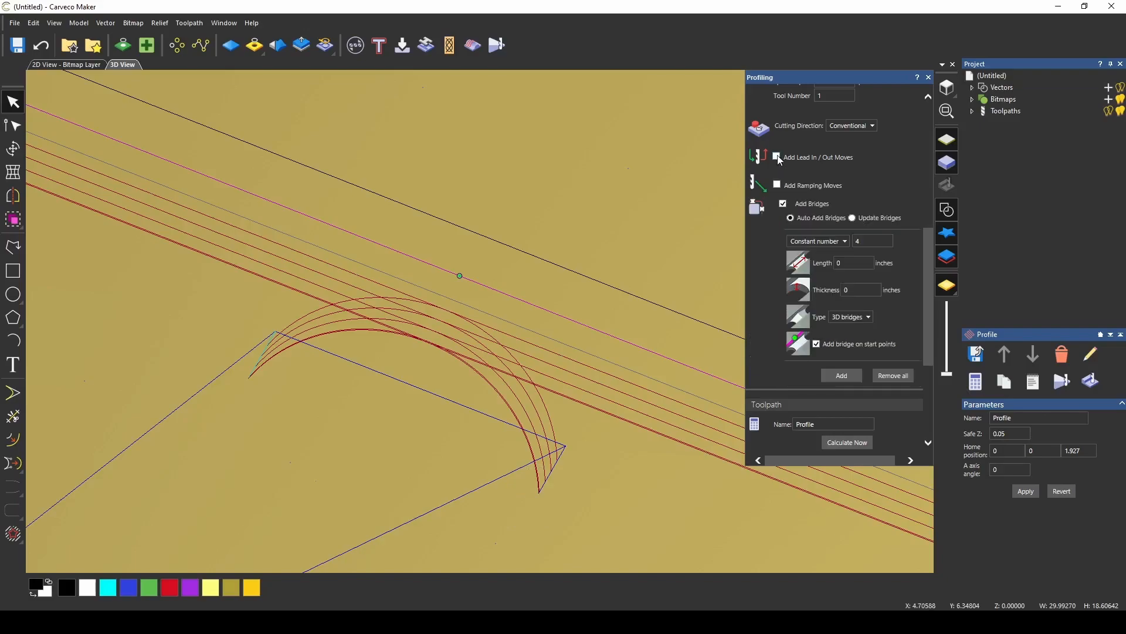
pyautogui.click(778, 186)
pyautogui.moveTo(634, 503); pyautogui.dragTo(588, 341)
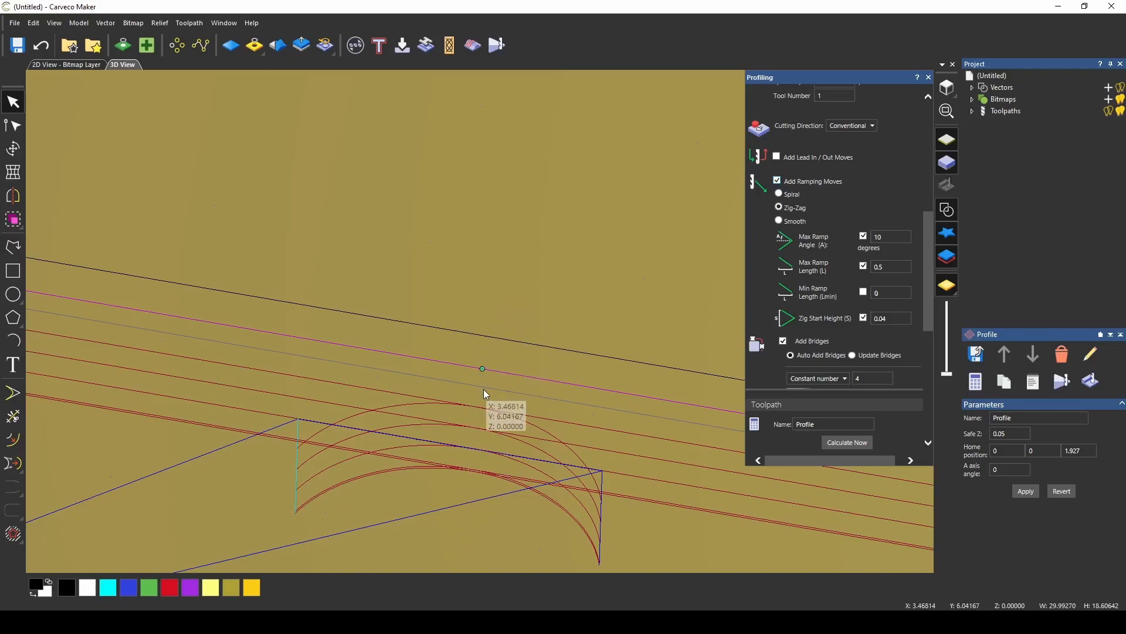
pyautogui.click(778, 195)
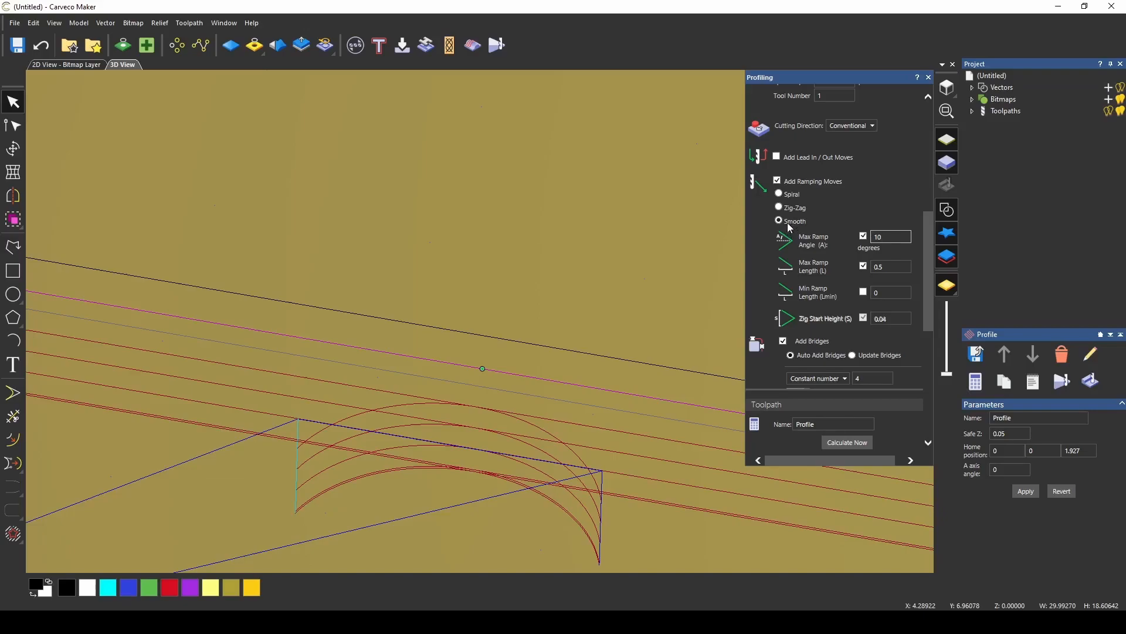
pyautogui.click(780, 194)
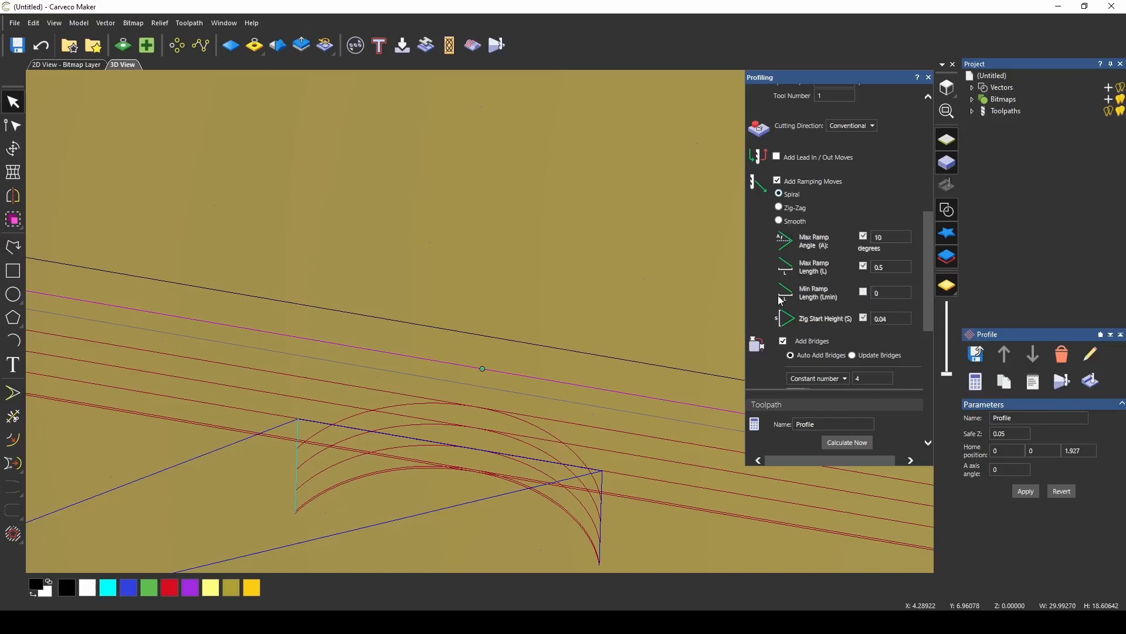
pyautogui.click(780, 221)
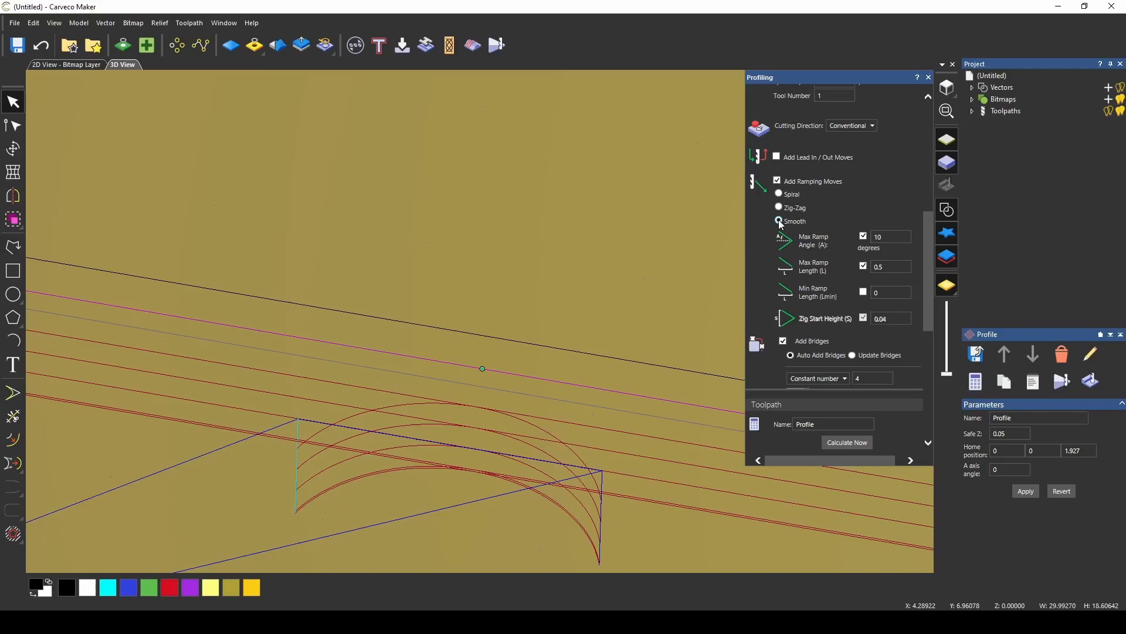
pyautogui.click(857, 444)
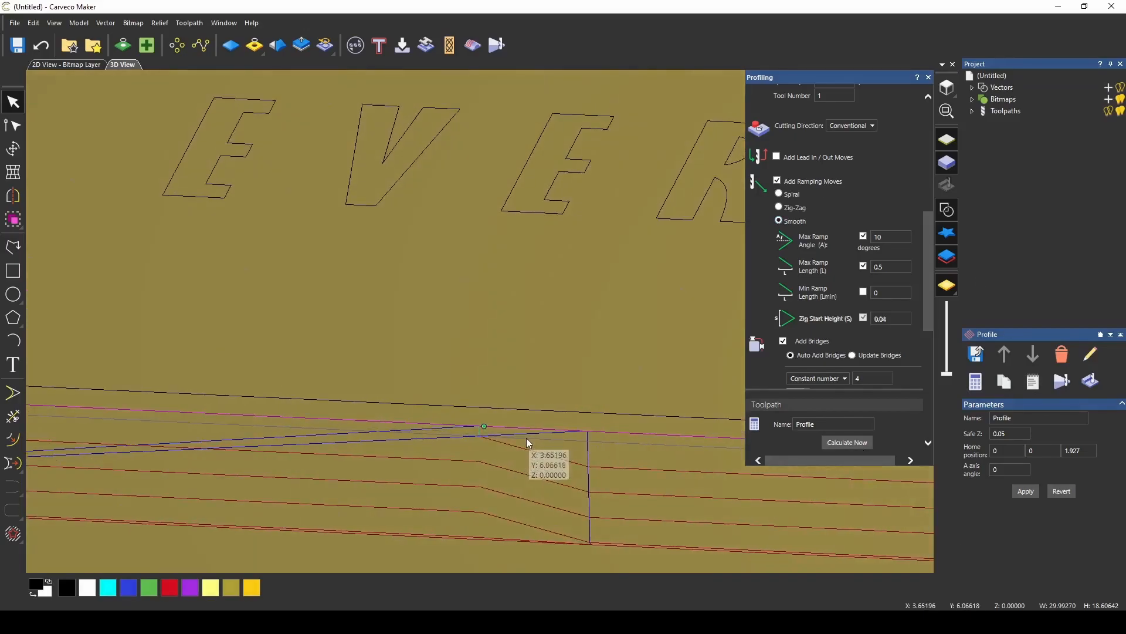
pyautogui.scroll(4, 499, 511)
pyautogui.scroll(-3, 500, 515)
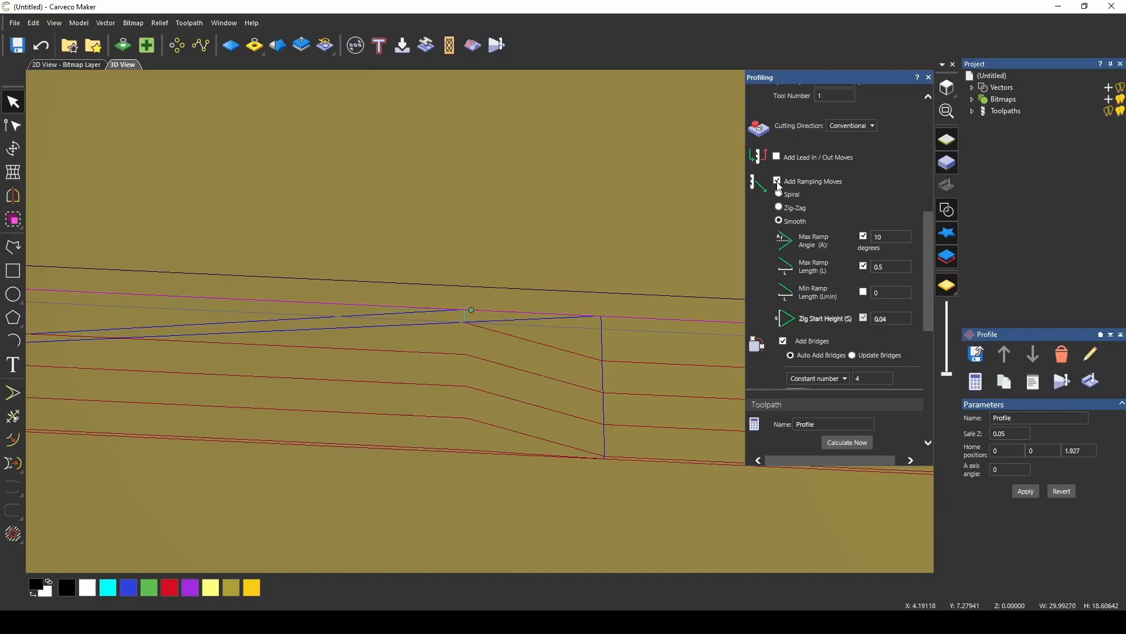
# - Set the automatically added bridges to Adaptive spacing
pyautogui.scroll(-3, 779, 187)
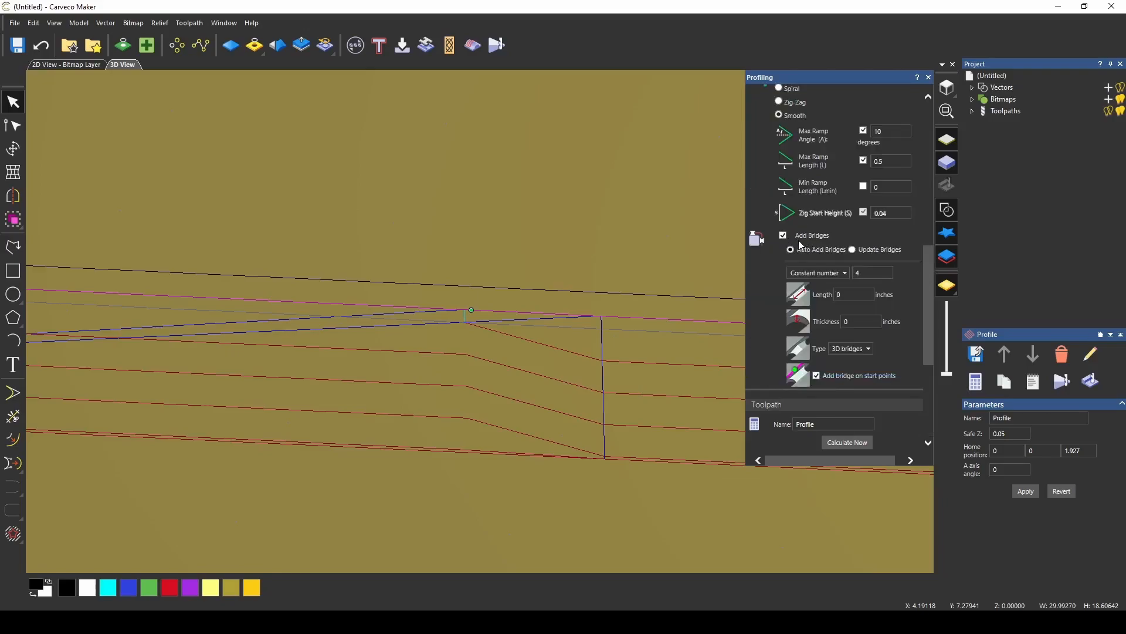
pyautogui.moveTo(631, 359); pyautogui.dragTo(628, 361)
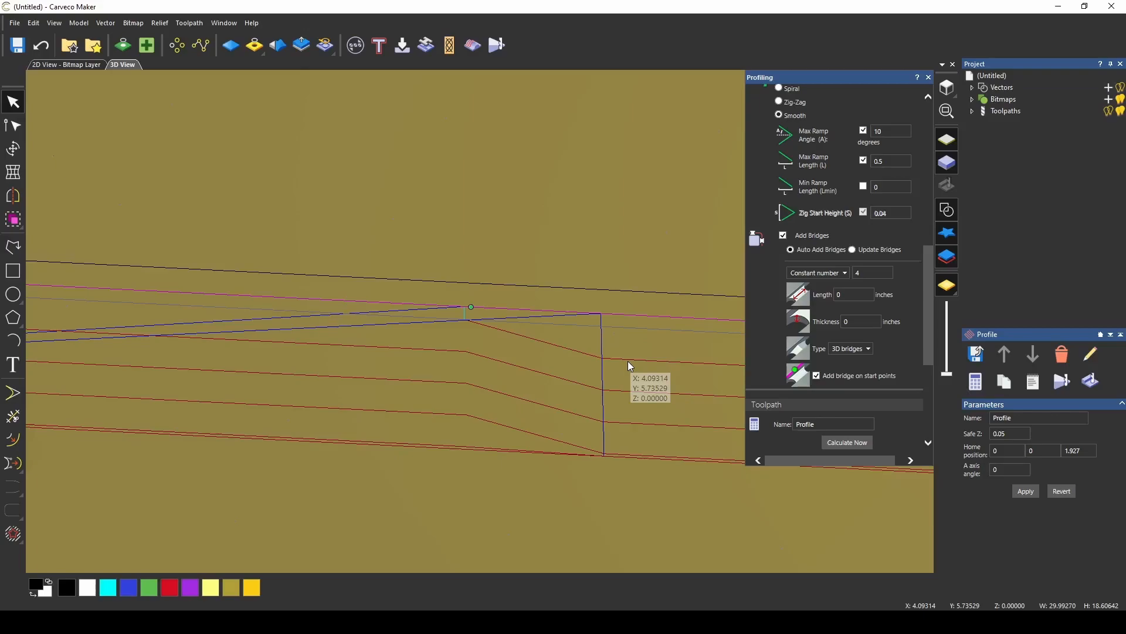
pyautogui.moveTo(601, 347); pyautogui.dragTo(582, 371)
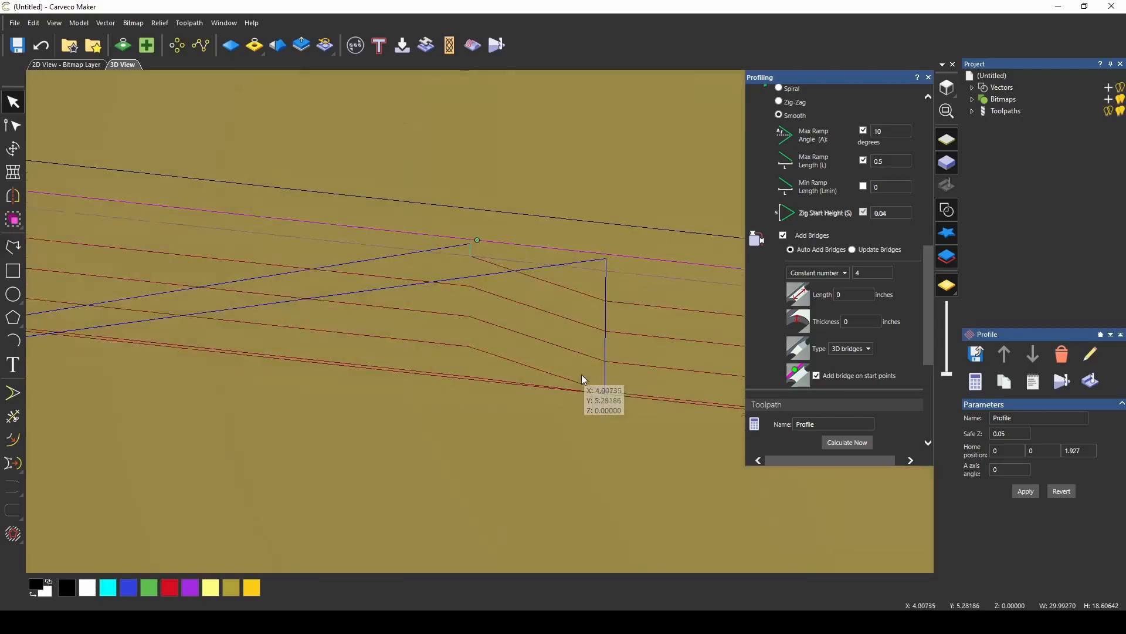
pyautogui.click(846, 217)
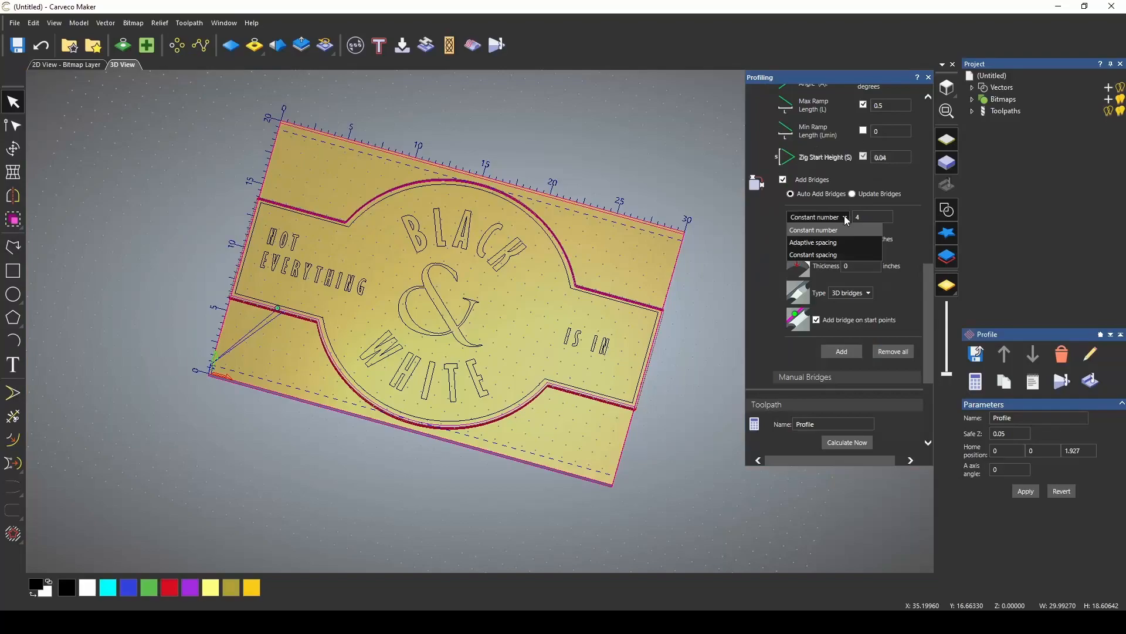
pyautogui.click(837, 245)
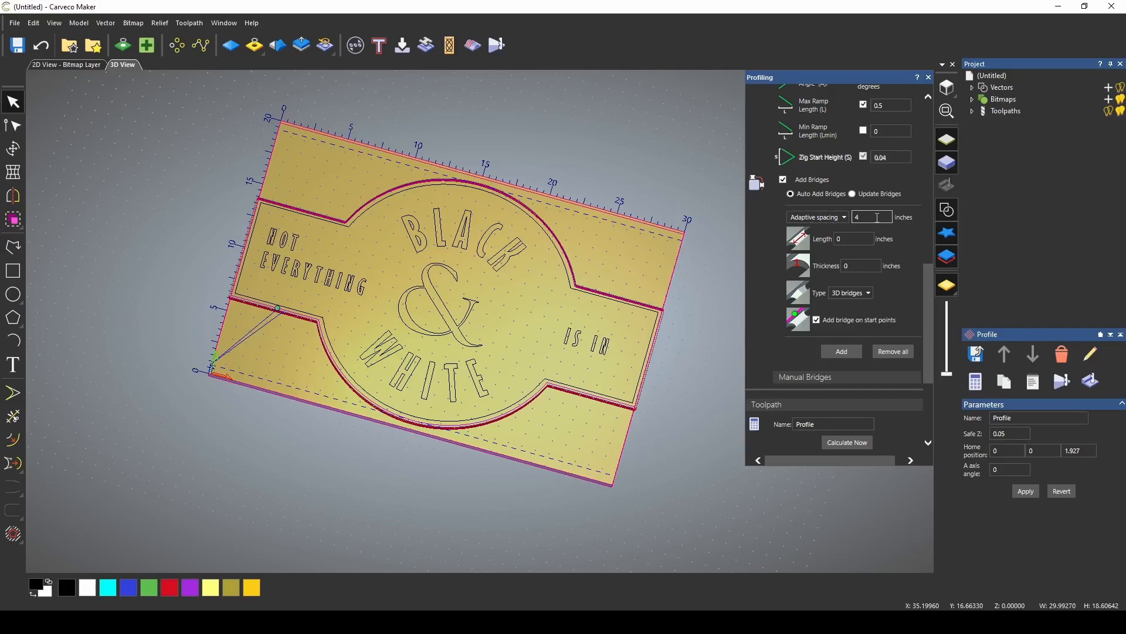
# - Set the automatic bridges to a constant number of 4, each with a length and thickness of .25 inches
pyautogui.click(819, 221)
pyautogui.click(821, 236)
pyautogui.click(830, 220)
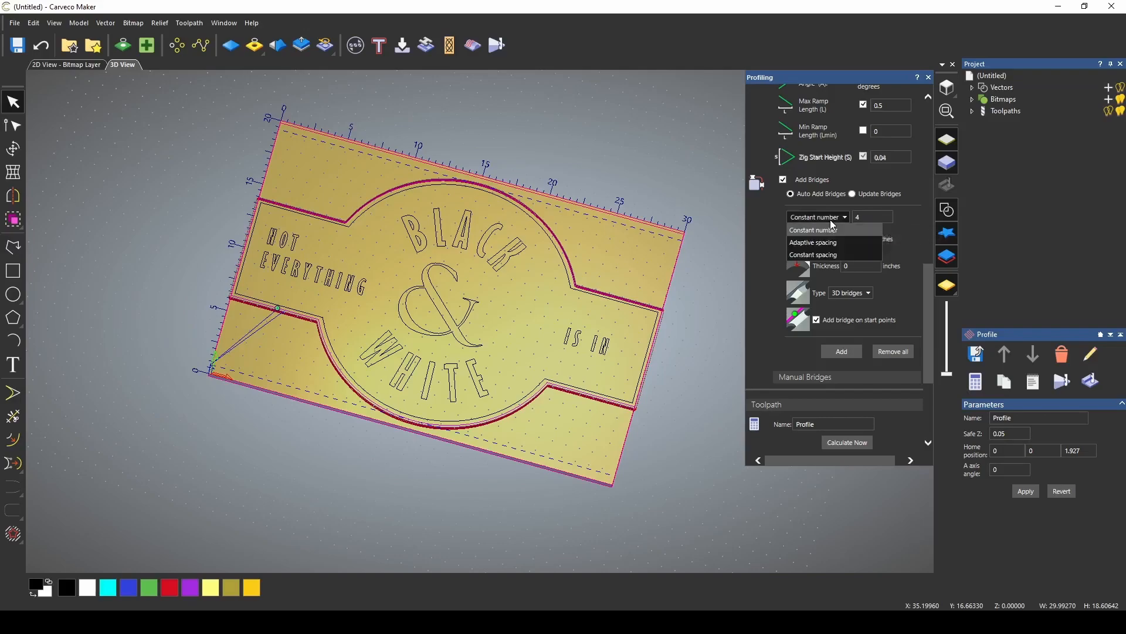
pyautogui.click(831, 222)
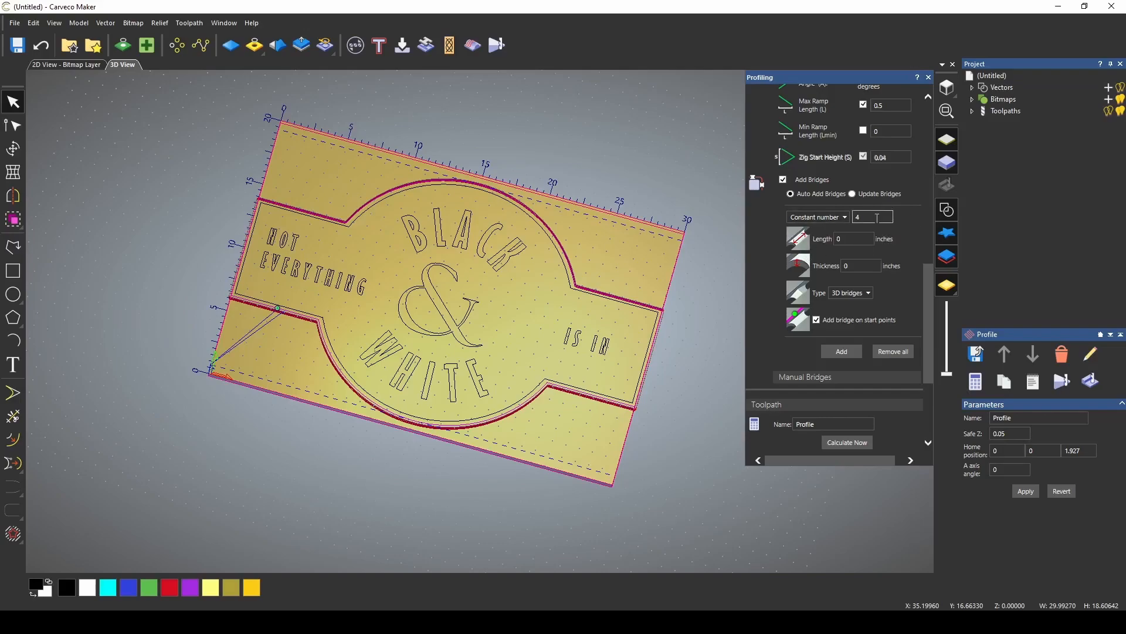
pyautogui.press('Tab')
pyautogui.write('.25')
pyautogui.press('Tab')
pyautogui.write('.25')
# - Inspect the profile's start point and add the 3D bridges with a bridge on the start points
pyautogui.click(869, 293)
pyautogui.click(817, 321)
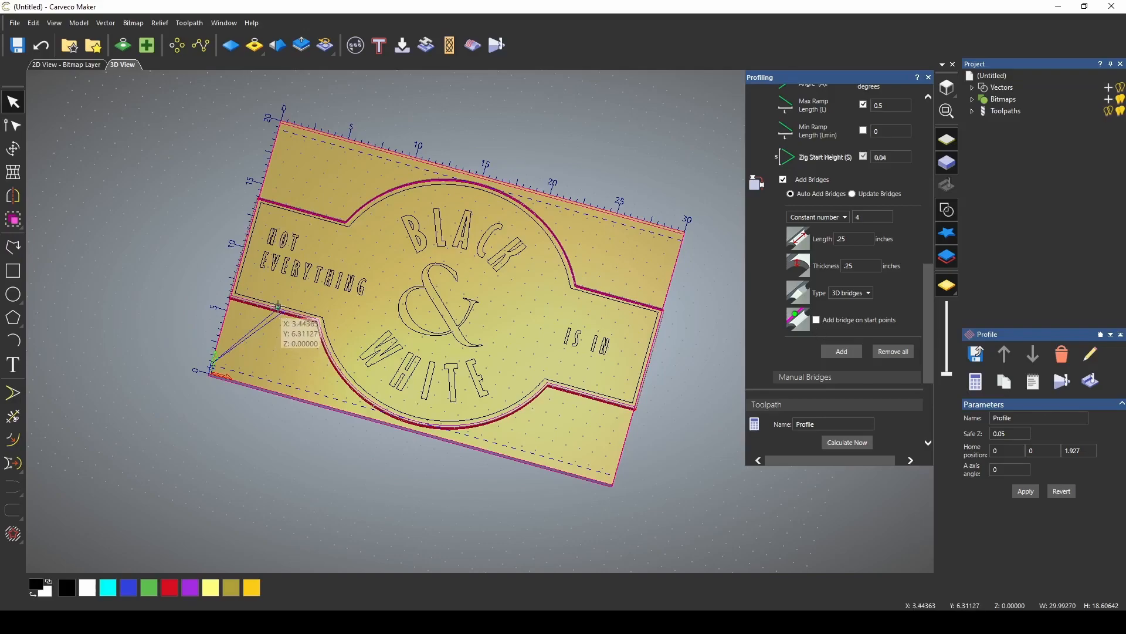
pyautogui.scroll(3, 267, 328)
pyautogui.scroll(3, 267, 331)
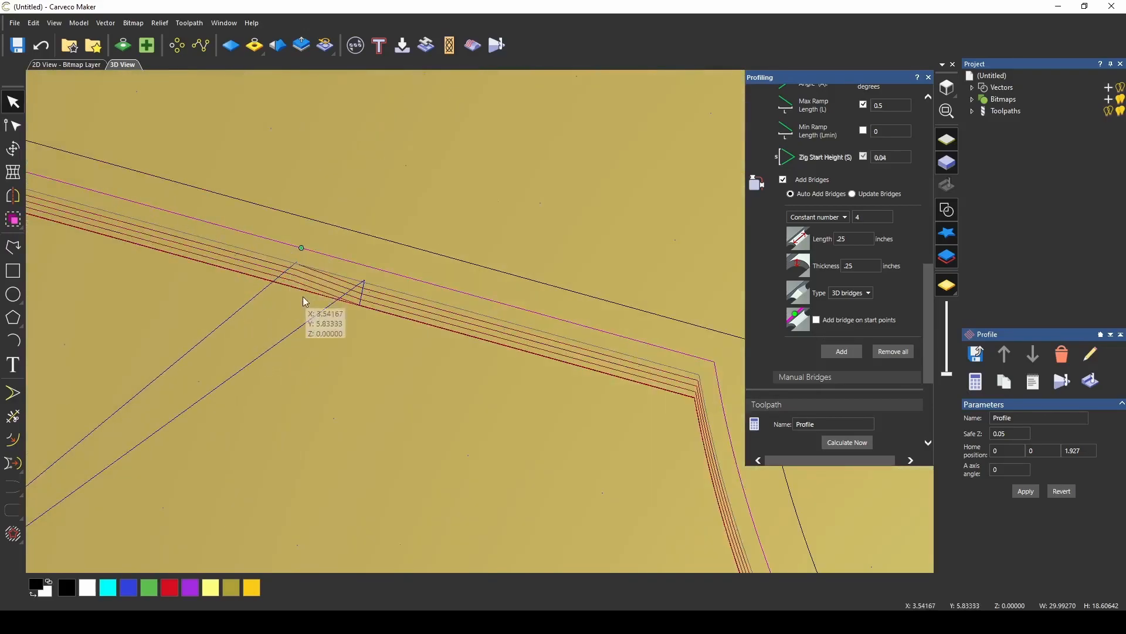
pyautogui.scroll(3, 299, 325)
pyautogui.scroll(1, 480, 328)
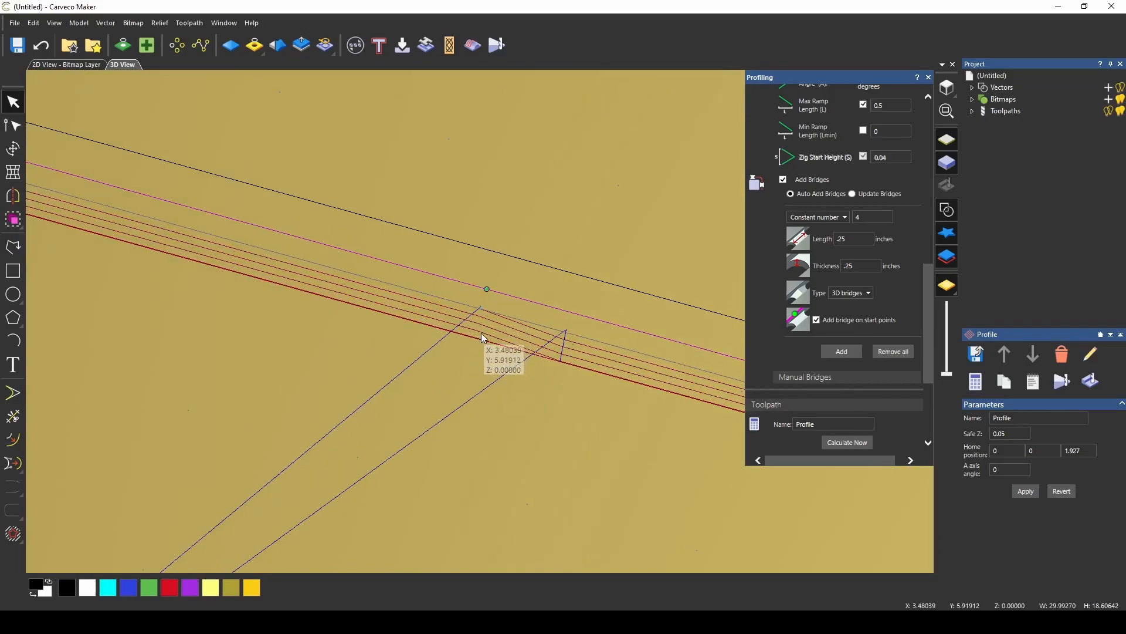
pyautogui.scroll(-2, 479, 338)
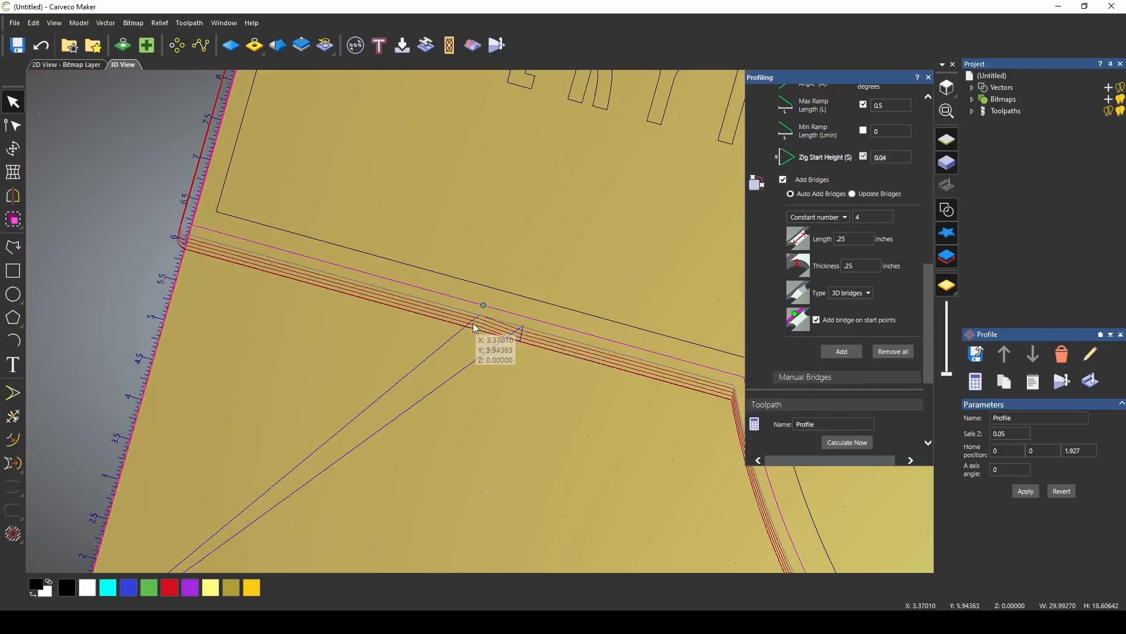
pyautogui.scroll(-5, 486, 305)
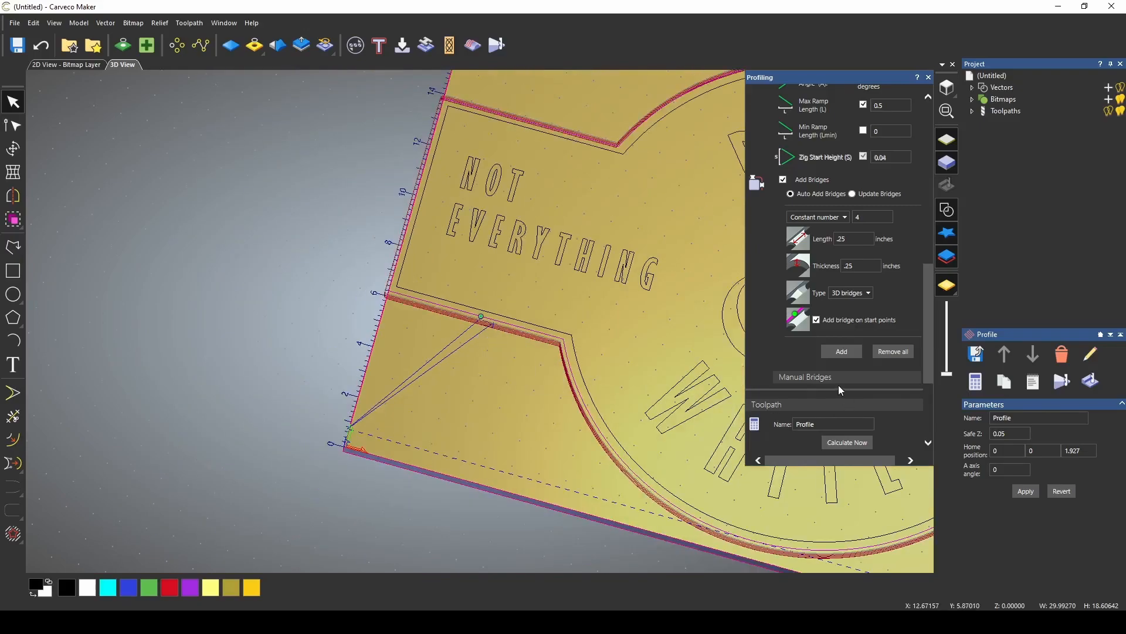
pyautogui.scroll(-5, 586, 411)
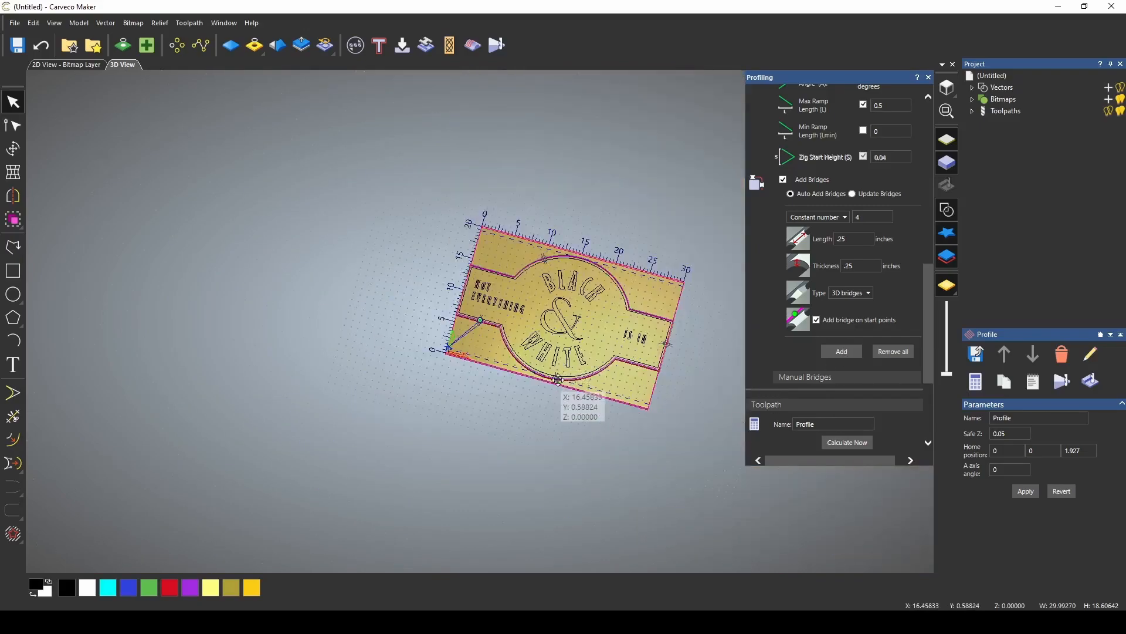
# - Edit the bridges manually, moving those on the arcs and the sign's end onto the straight edges
pyautogui.scroll(4, 558, 380)
pyautogui.scroll(-5, 575, 403)
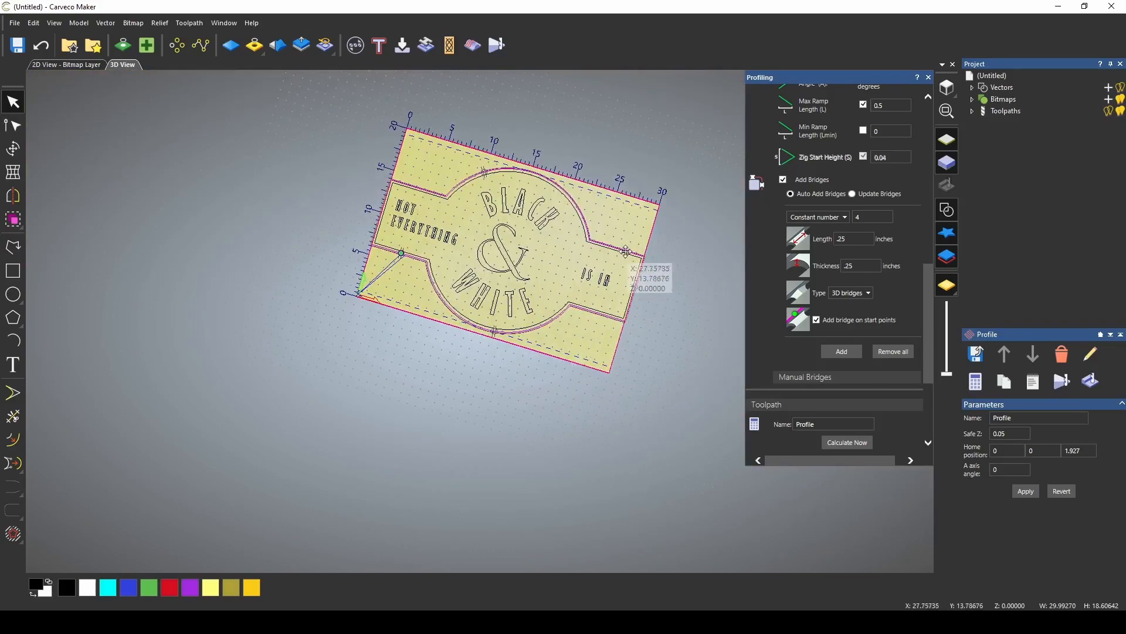
pyautogui.scroll(3, 480, 169)
pyautogui.scroll(-3, 808, 289)
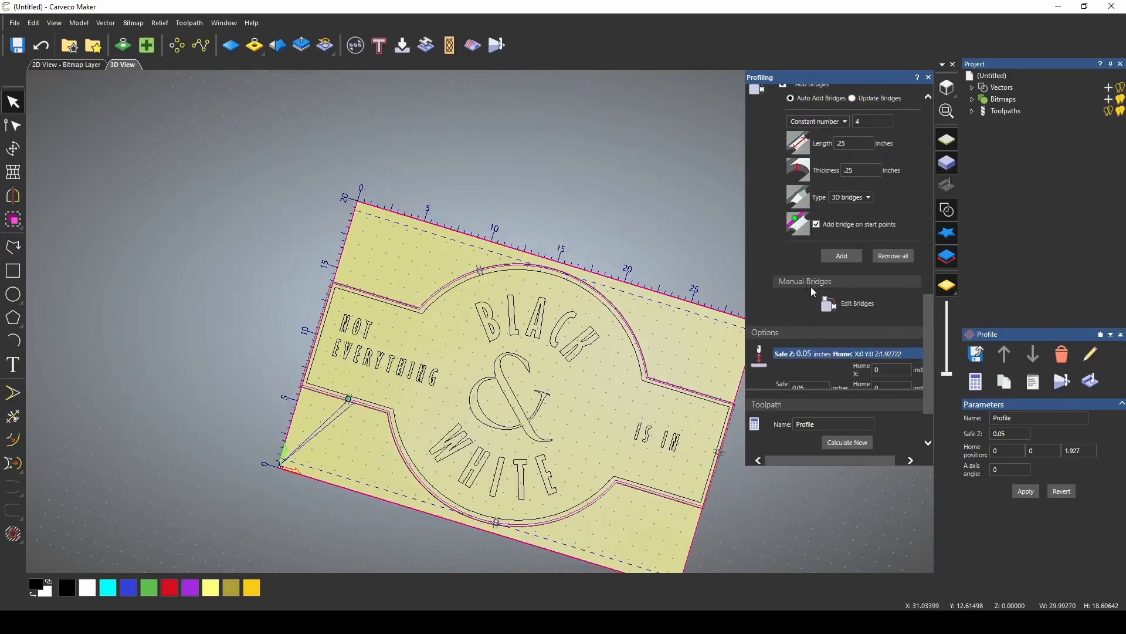
pyautogui.click(850, 304)
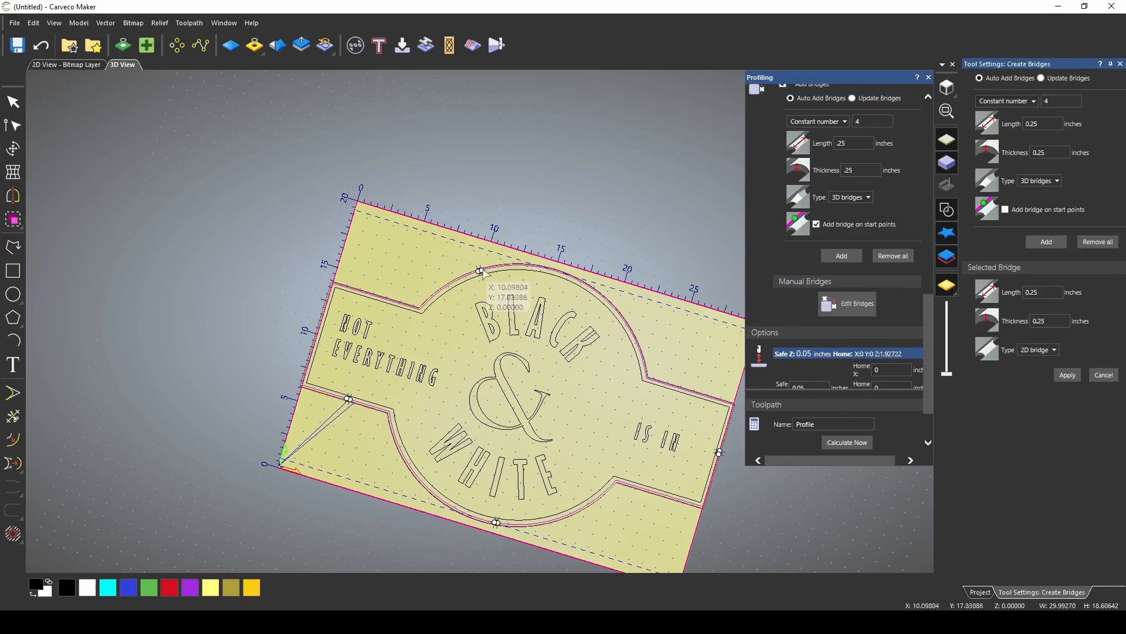
pyautogui.moveTo(481, 271); pyautogui.dragTo(378, 295)
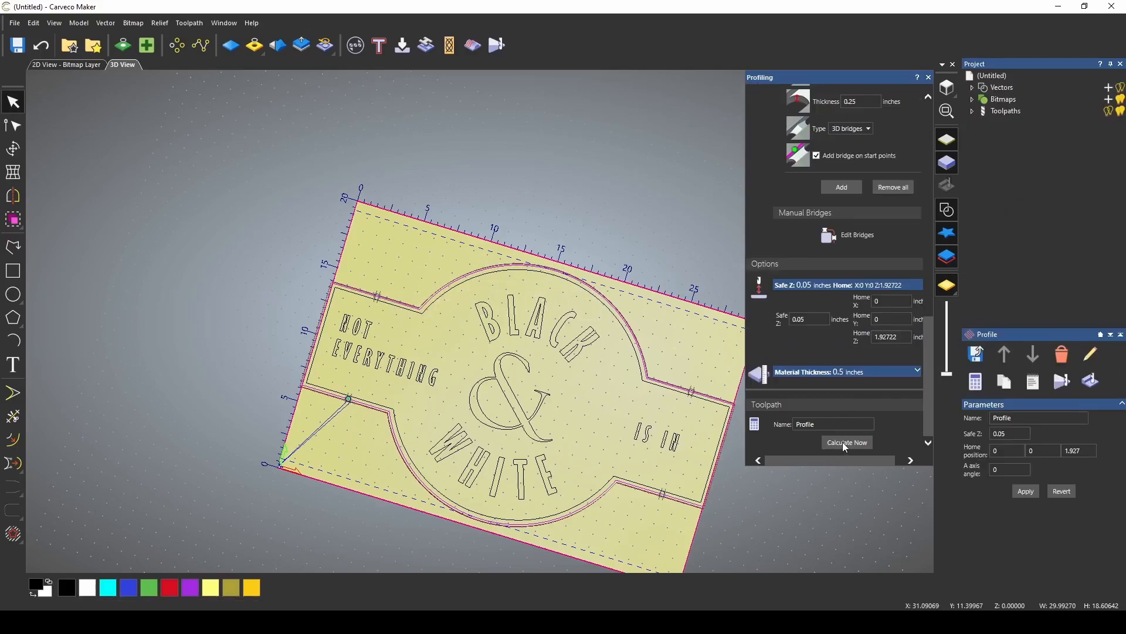
# - Recalculate the profile toolpath and inspect how its passes rise over the repositioned bridges
pyautogui.scroll(6, 660, 506)
pyautogui.scroll(3, 653, 495)
pyautogui.scroll(-2, 666, 514)
pyautogui.scroll(-4, 562, 457)
pyautogui.moveTo(562, 457); pyautogui.dragTo(491, 431)
pyautogui.scroll(-2, 498, 411)
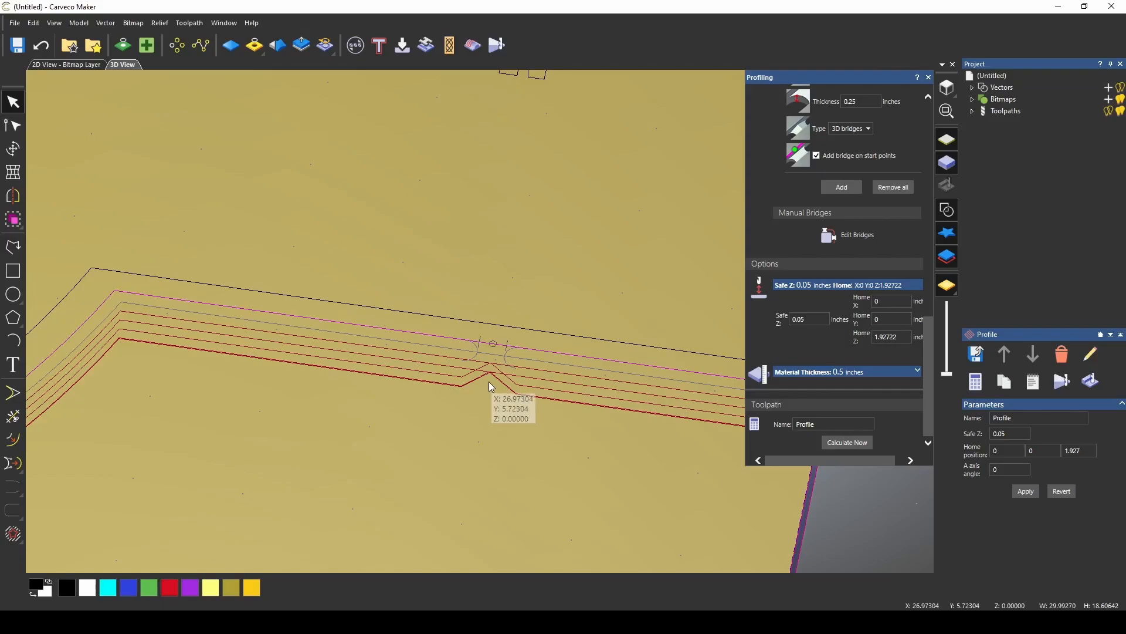
pyautogui.scroll(-1, 491, 387)
pyautogui.moveTo(491, 387); pyautogui.dragTo(440, 322)
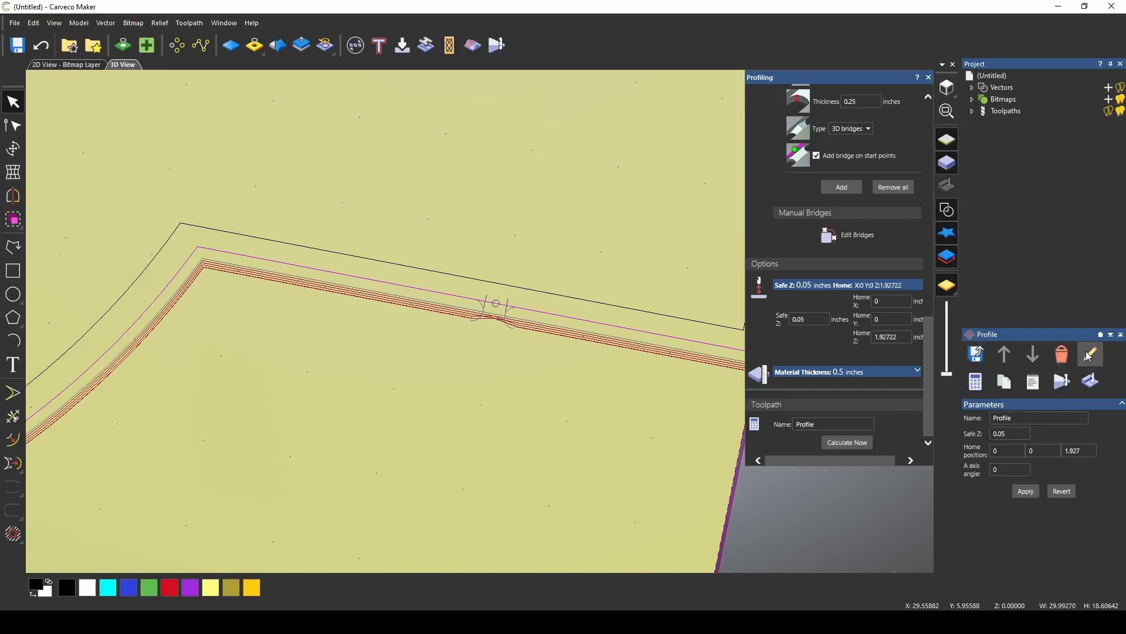
# - Review the toolpath summary information, including the machining time, tool and feed rates
pyautogui.click(1034, 382)
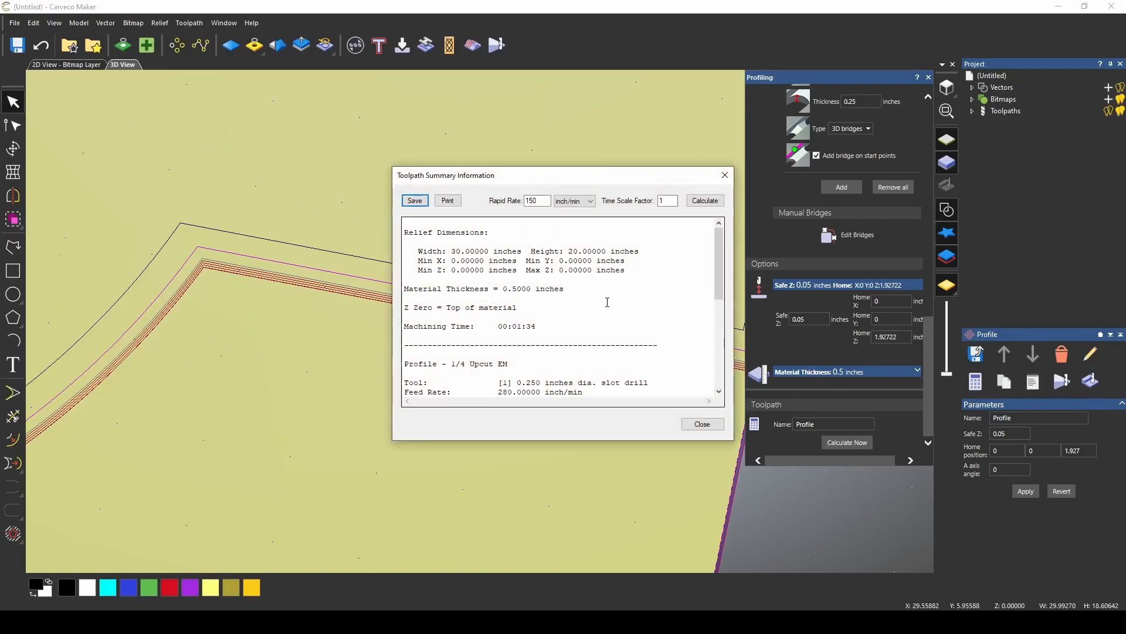
pyautogui.scroll(-5, 492, 296)
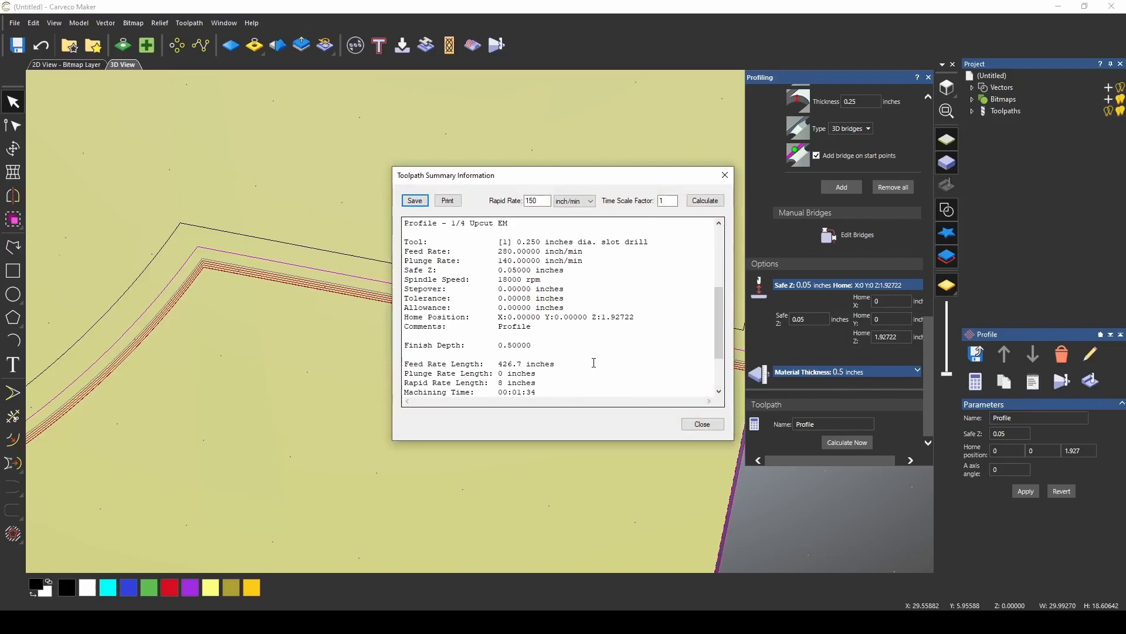
pyautogui.scroll(5, 593, 362)
pyautogui.moveTo(494, 326); pyautogui.dragTo(546, 328)
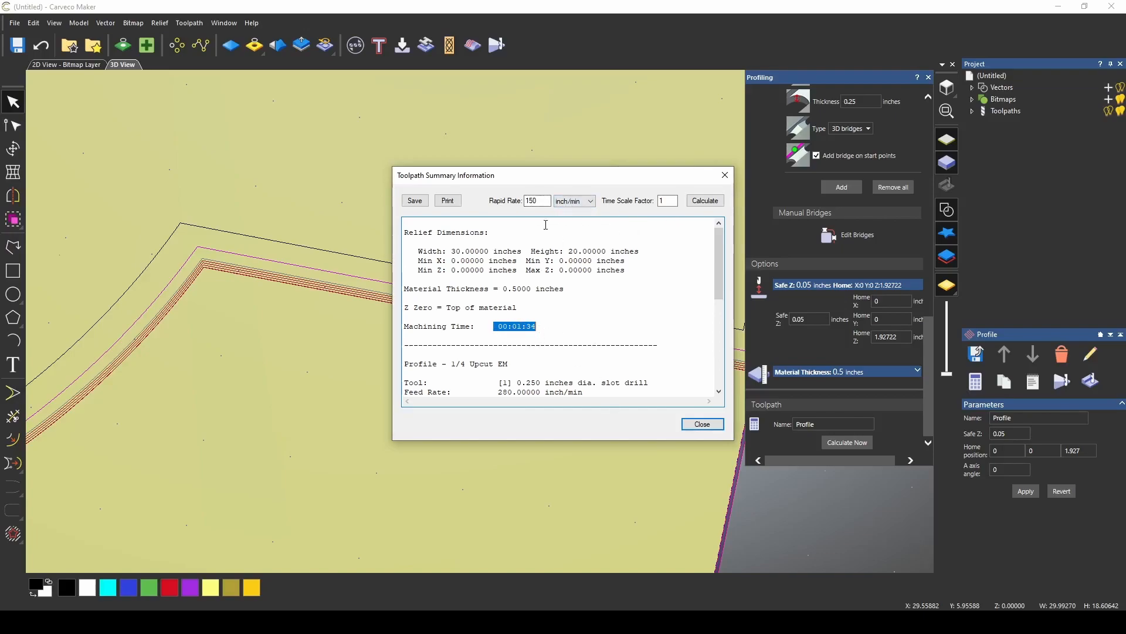
pyautogui.click(702, 424)
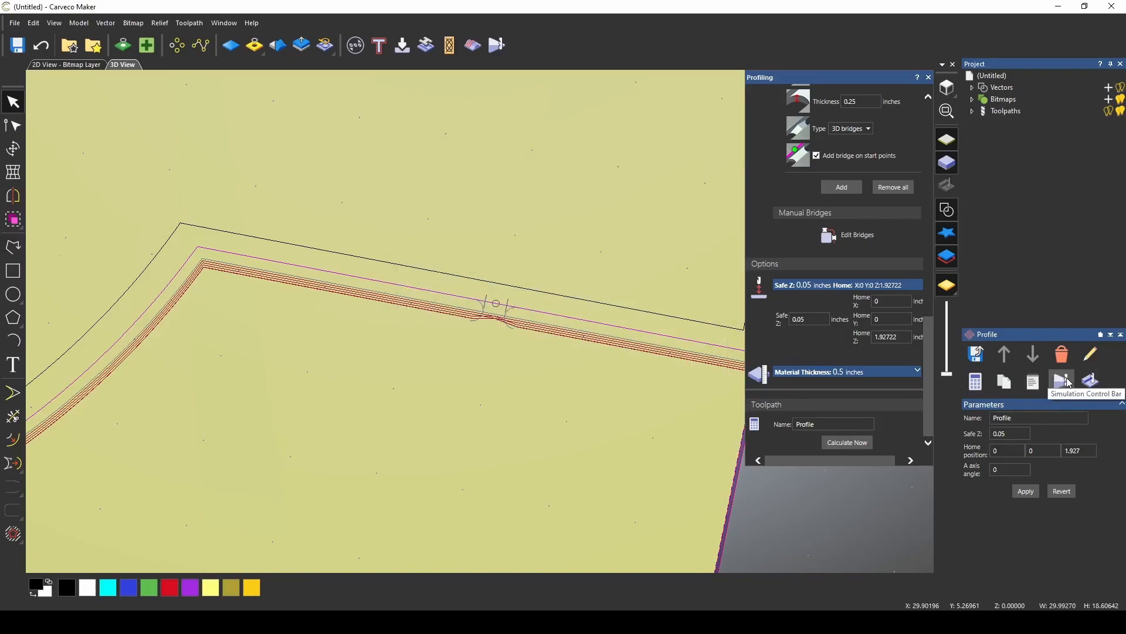
# - Simulate the complete profile toolpath on the material block
pyautogui.click(1064, 380)
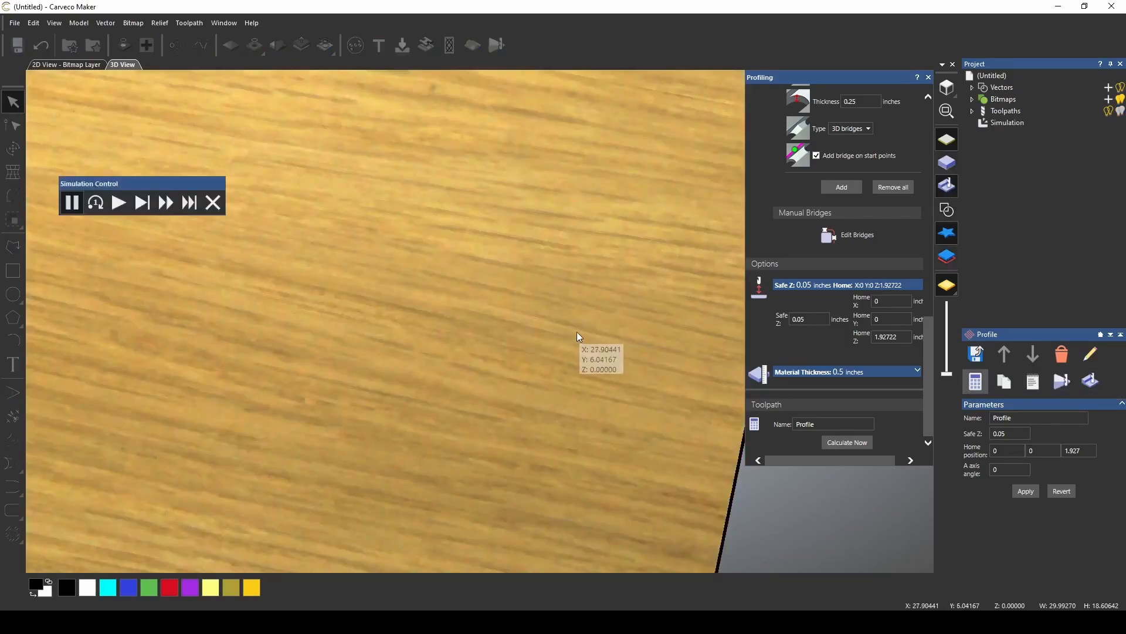
pyautogui.scroll(-6, 203, 319)
pyautogui.moveTo(268, 233); pyautogui.dragTo(363, 262, button='middle')
pyautogui.scroll(5, 535, 397)
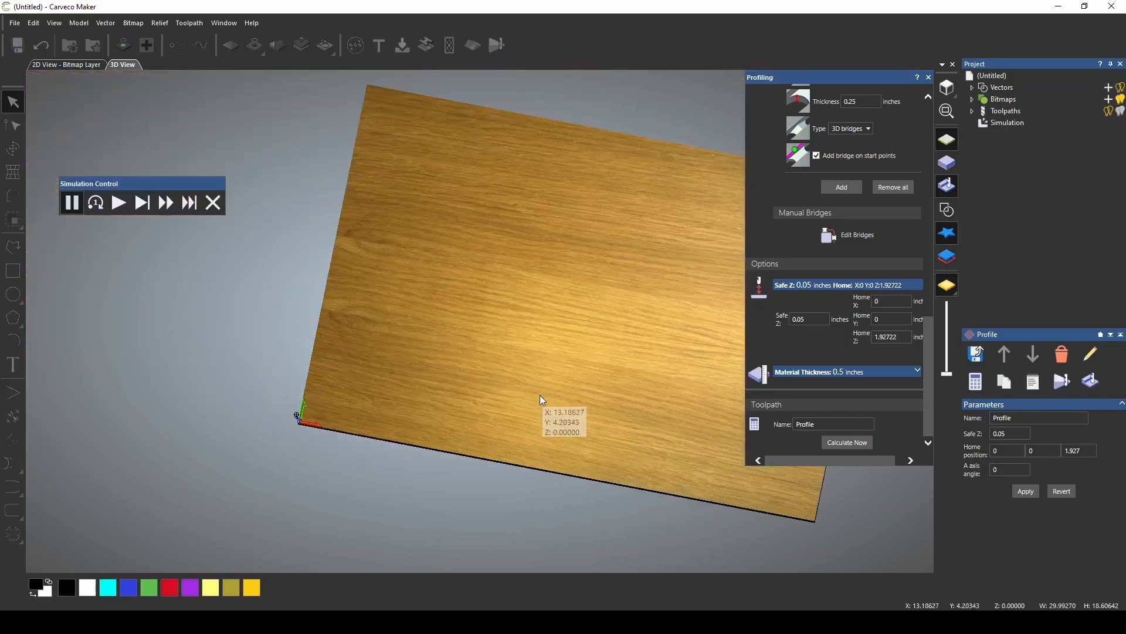
pyautogui.scroll(-3, 574, 399)
pyautogui.click(119, 203)
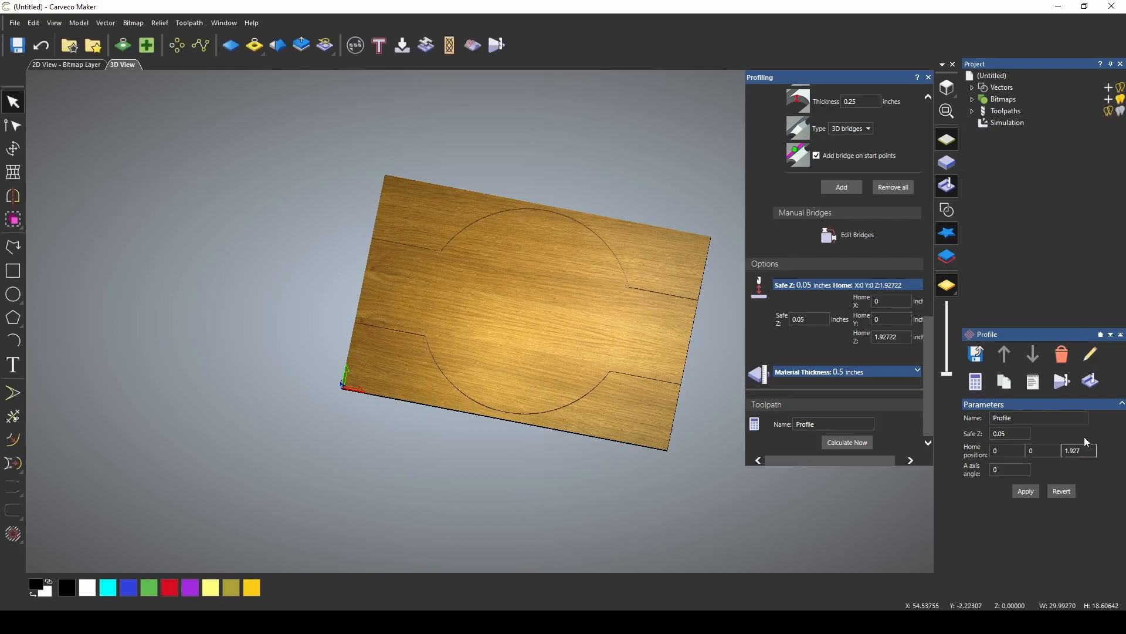
pyautogui.click(1092, 382)
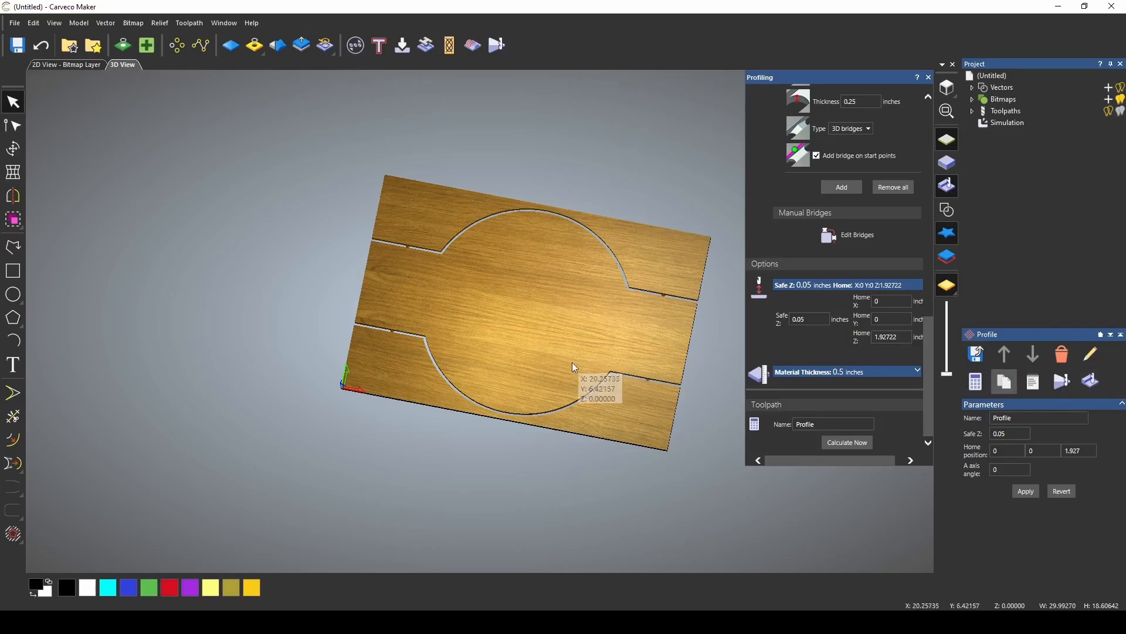
# - Examine the simulated bridges along the sign's lower straight edges up close
pyautogui.moveTo(449, 371); pyautogui.dragTo(467, 389)
pyautogui.scroll(6, 385, 339)
pyautogui.scroll(-3, 448, 325)
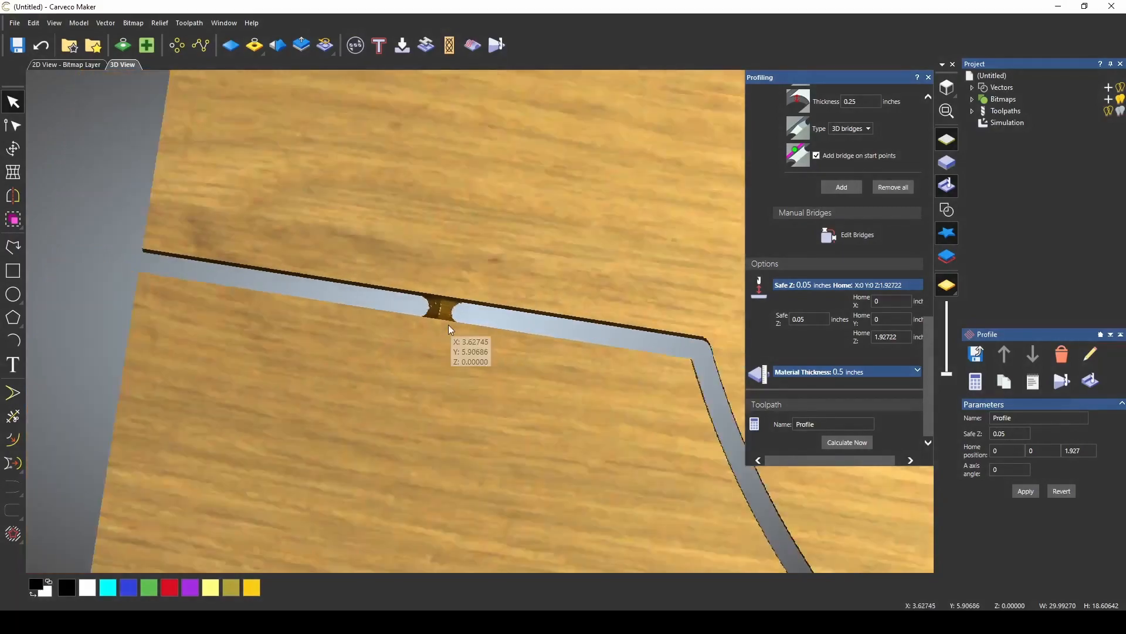
pyautogui.scroll(-4, 452, 364)
pyautogui.scroll(-2, 476, 375)
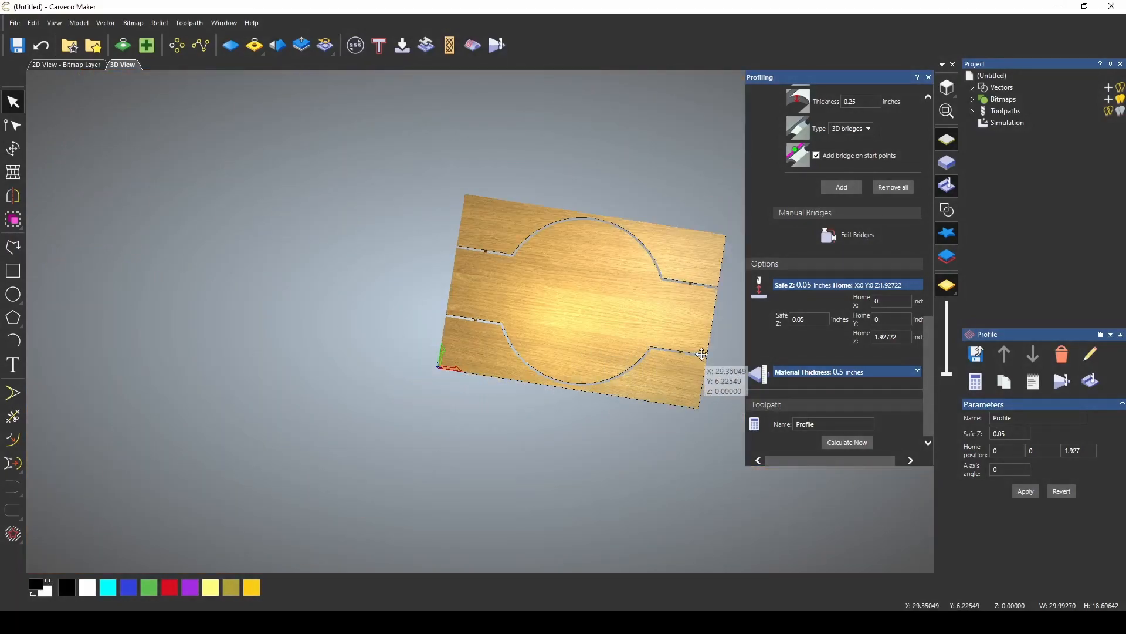
pyautogui.scroll(2, 698, 365)
pyautogui.scroll(6, 669, 355)
pyautogui.scroll(-2, 578, 344)
pyautogui.scroll(-4, 512, 366)
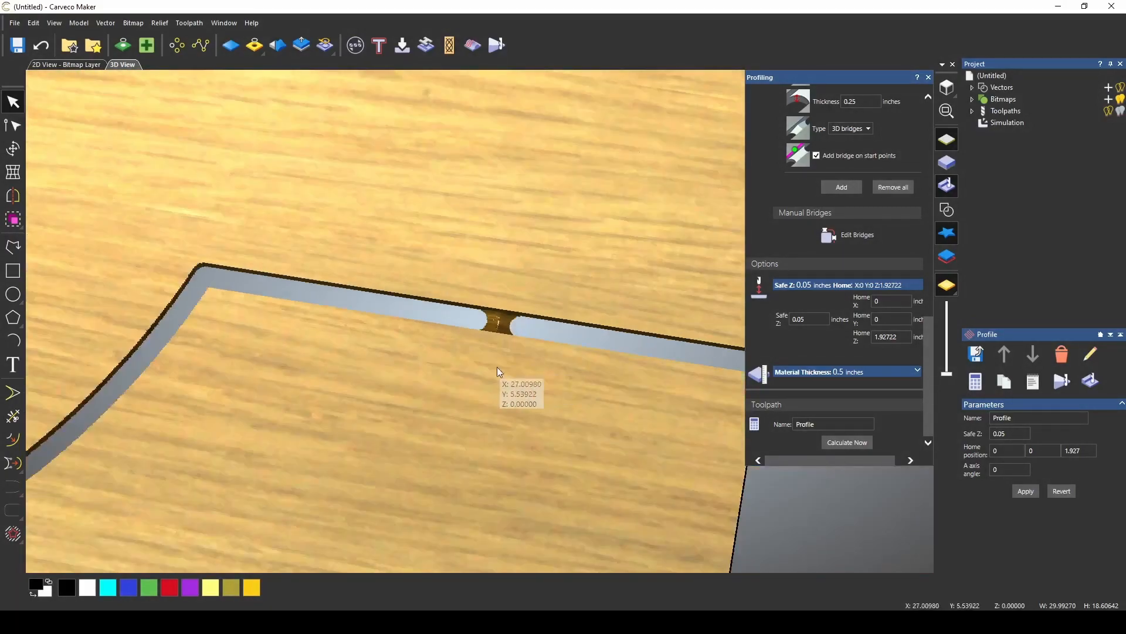
pyautogui.scroll(-3, 393, 390)
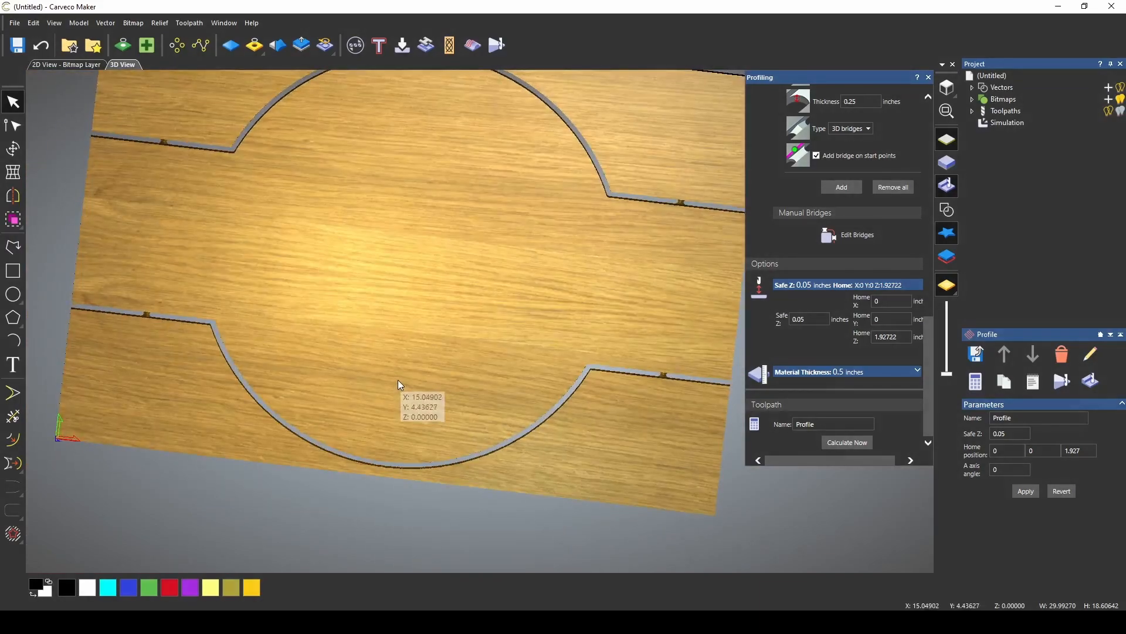
# - Expand the project's toolpaths and review the options of the Profile toolpath and the Simulation
pyautogui.click(1007, 123)
pyautogui.click(973, 110)
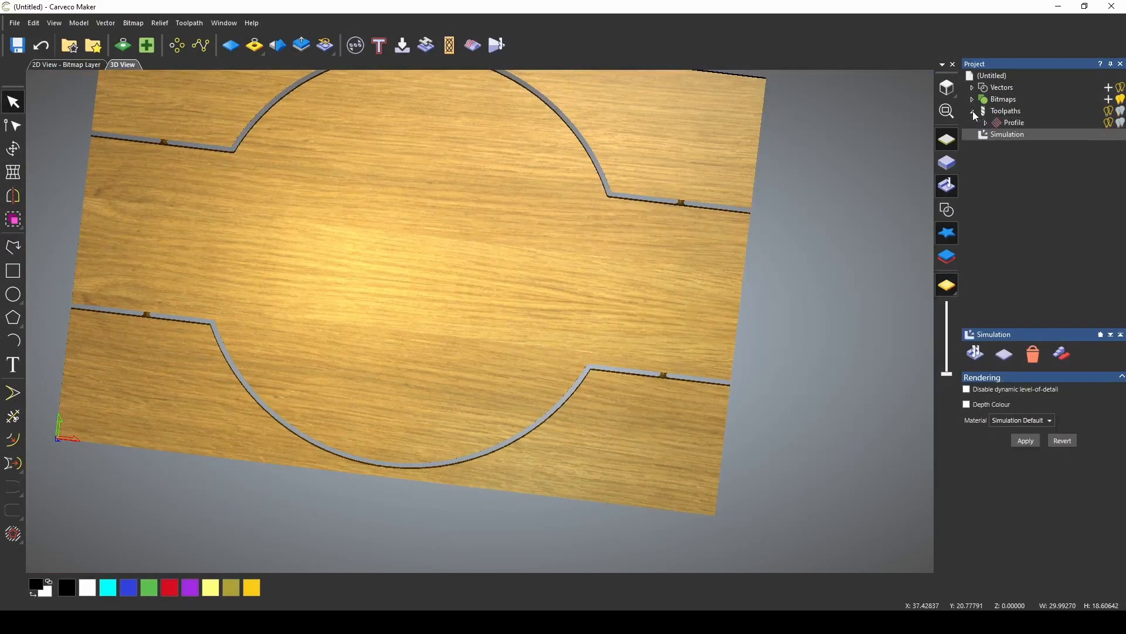
pyautogui.click(1015, 125)
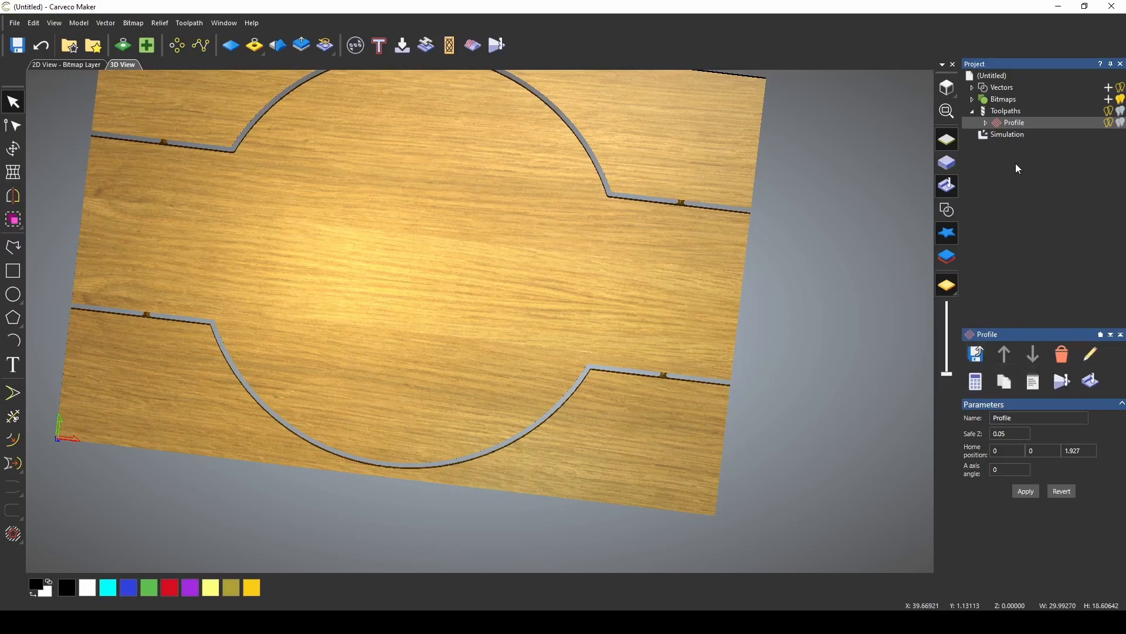
pyautogui.click(993, 136)
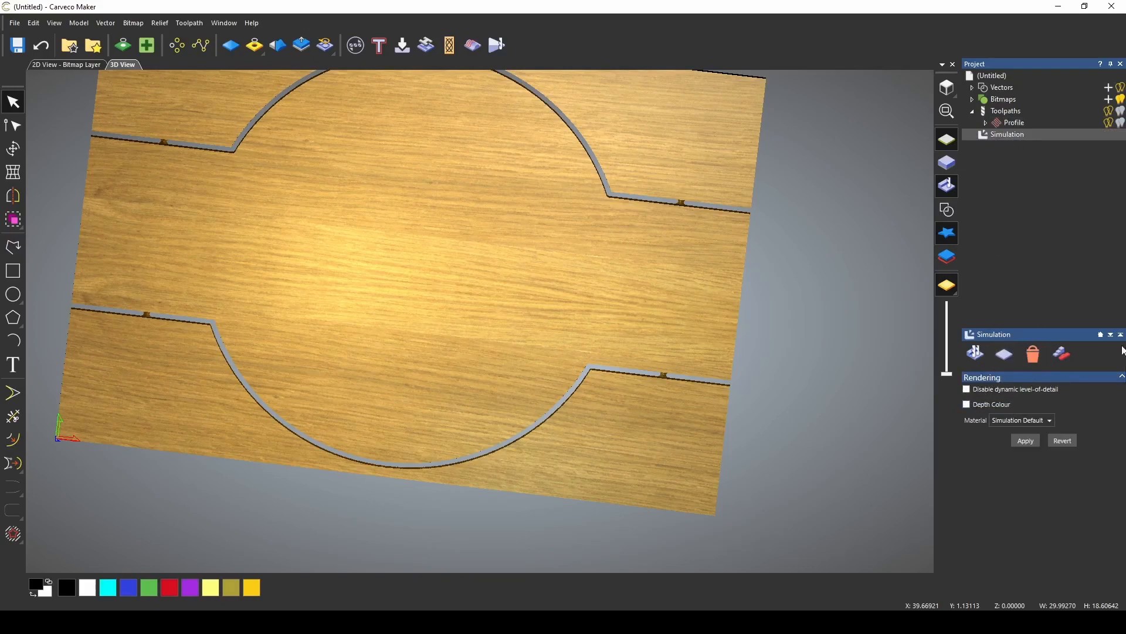
pyautogui.click(978, 354)
pyautogui.click(1010, 359)
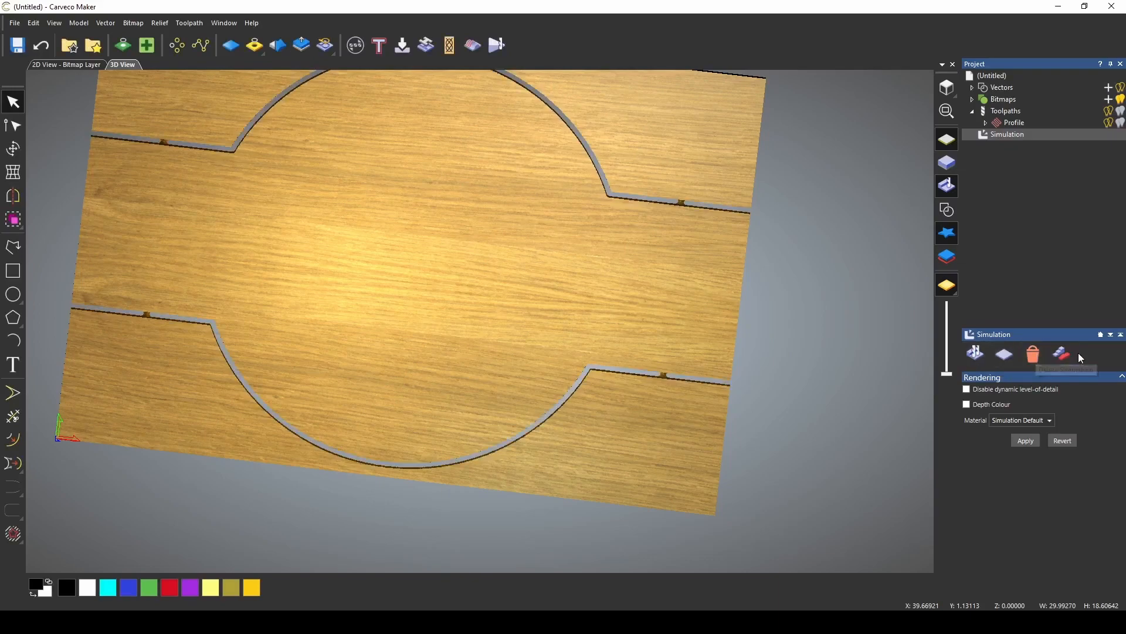
# - Open the Delete Waste Material tool, examine a bridge holding the sign to the waste, and leave the tool
pyautogui.click(1064, 354)
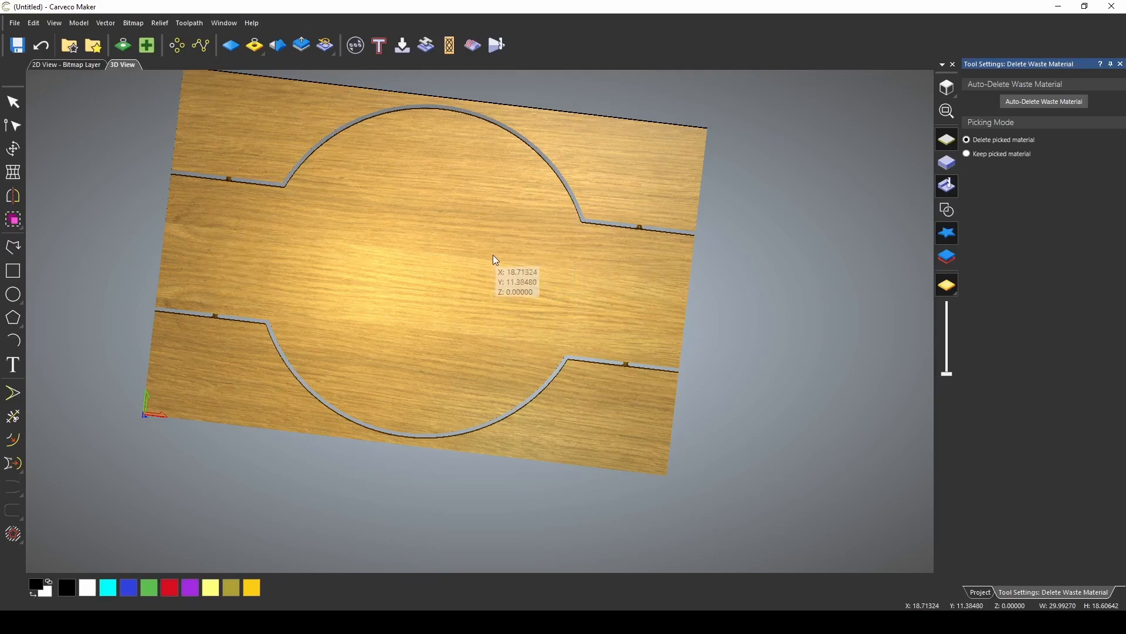
pyautogui.scroll(6, 641, 227)
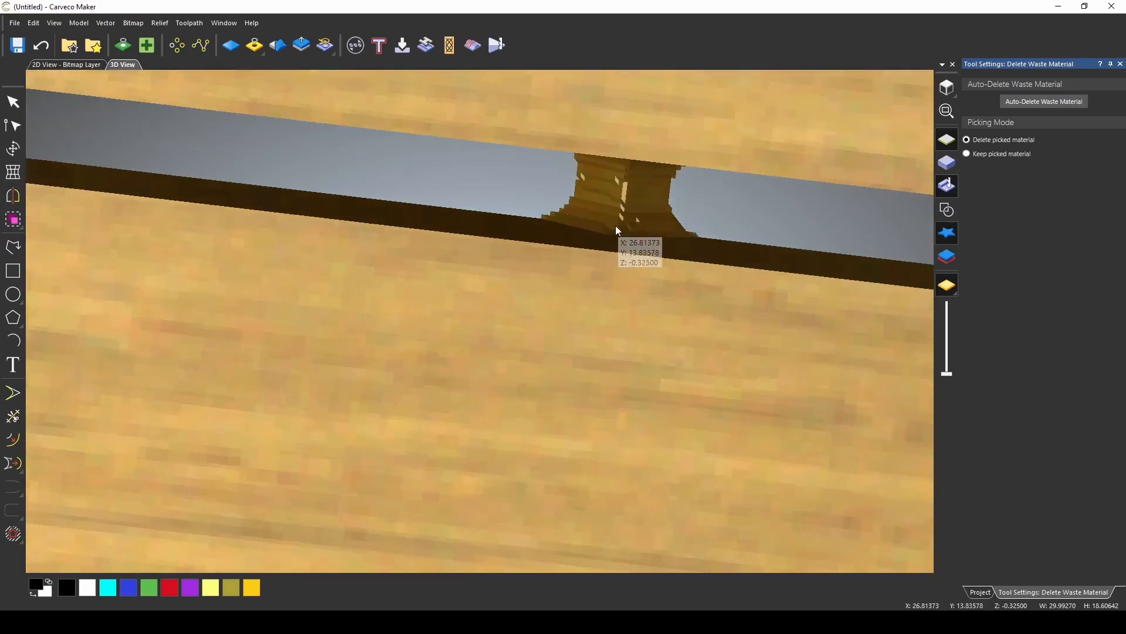
pyautogui.scroll(-8, 613, 235)
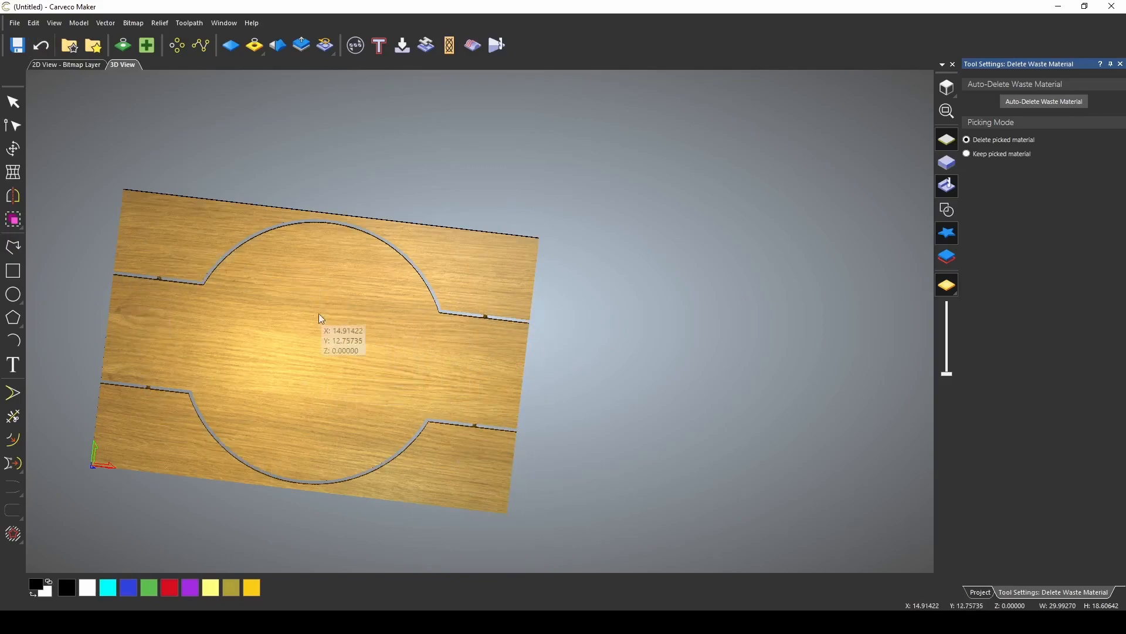
pyautogui.press('Escape')
# - Set the simulation's rendering material to Light Oak (H) and apply it
pyautogui.click(1015, 421)
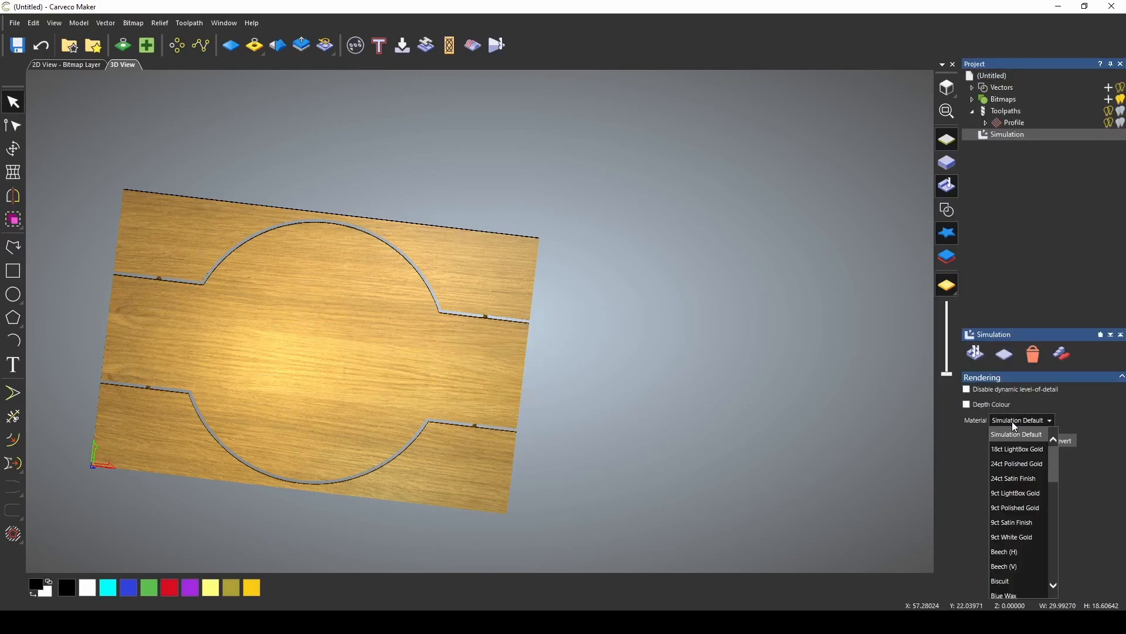
pyautogui.scroll(-3, 1024, 516)
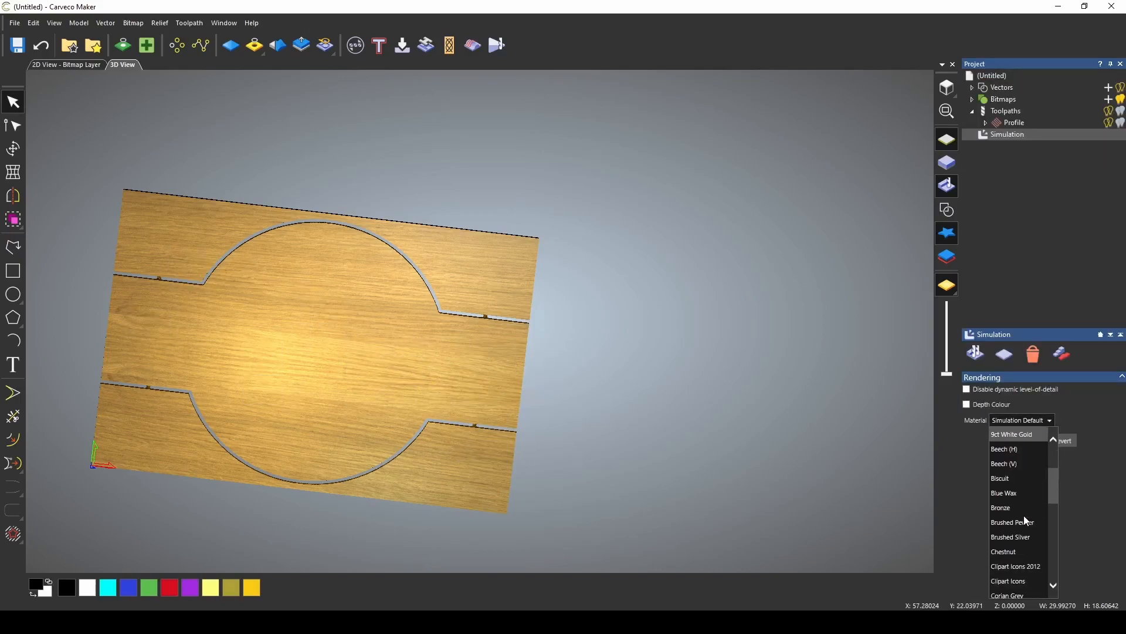
pyautogui.scroll(-4, 1023, 515)
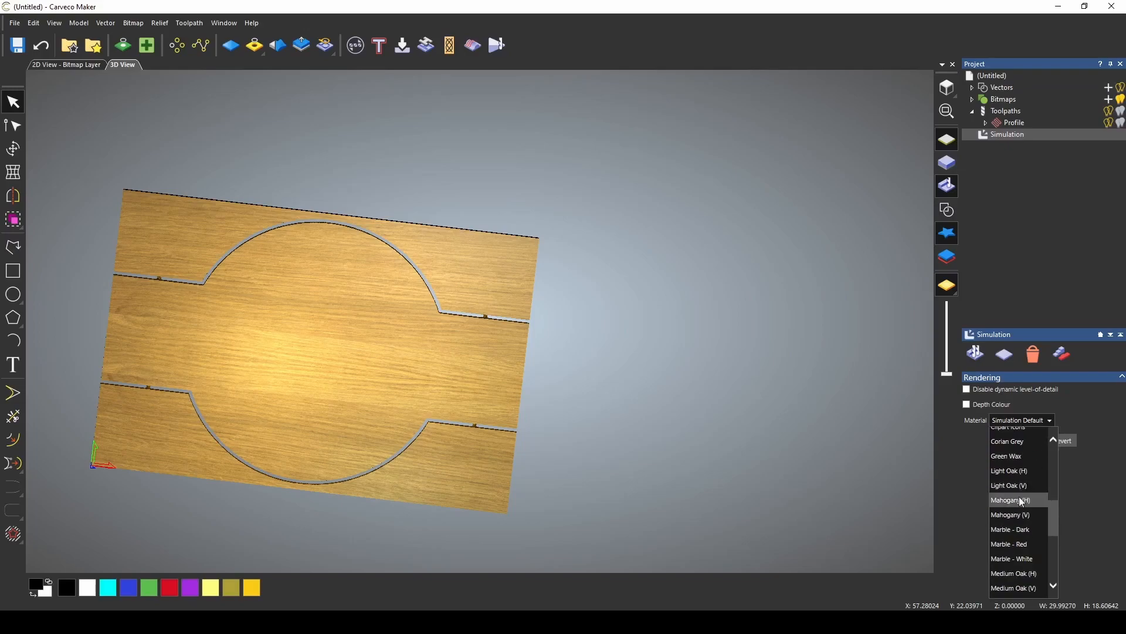
pyautogui.click(1015, 470)
pyautogui.click(1026, 442)
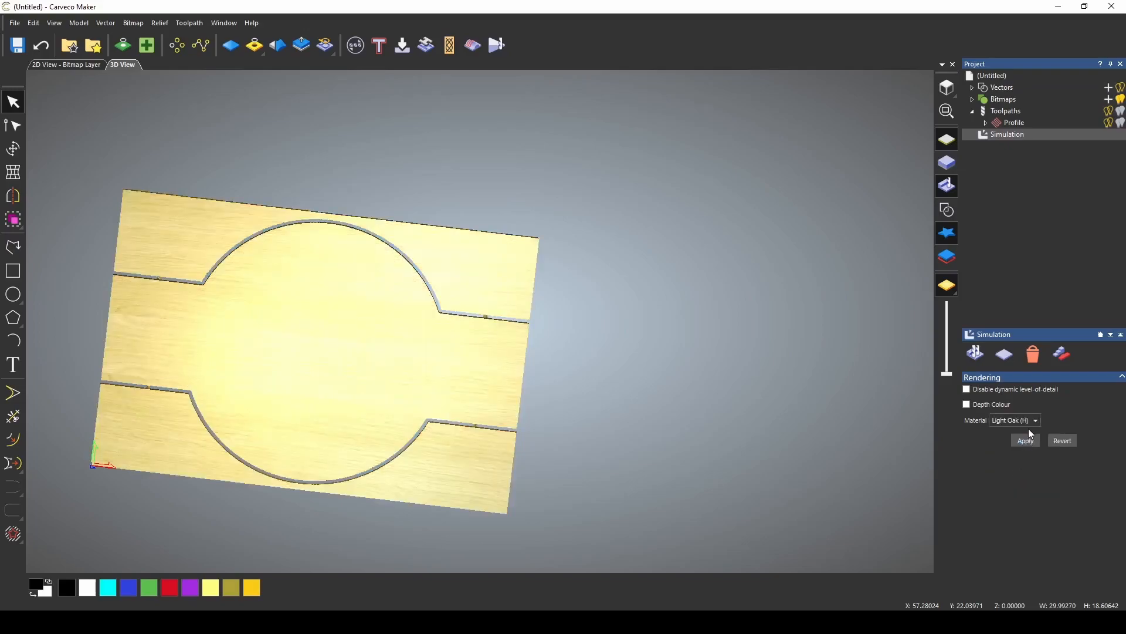
# - Change the simulation's rendering material to Medium Oak (H) and apply it
pyautogui.click(1029, 421)
pyautogui.click(1026, 518)
pyautogui.click(1036, 420)
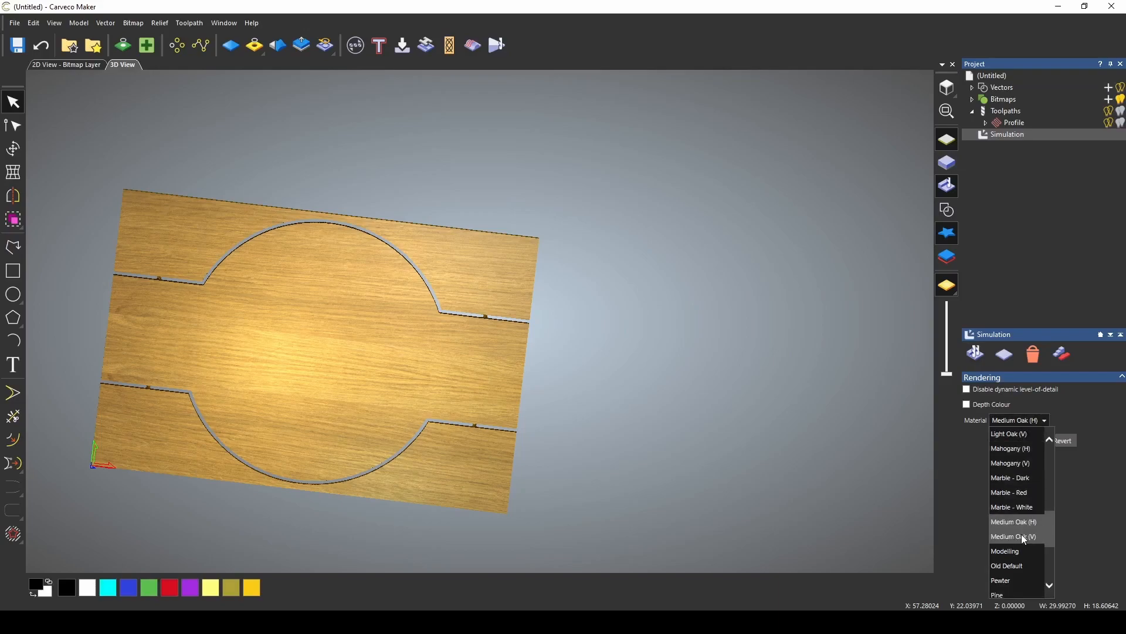
pyautogui.click(1023, 536)
pyautogui.click(1031, 442)
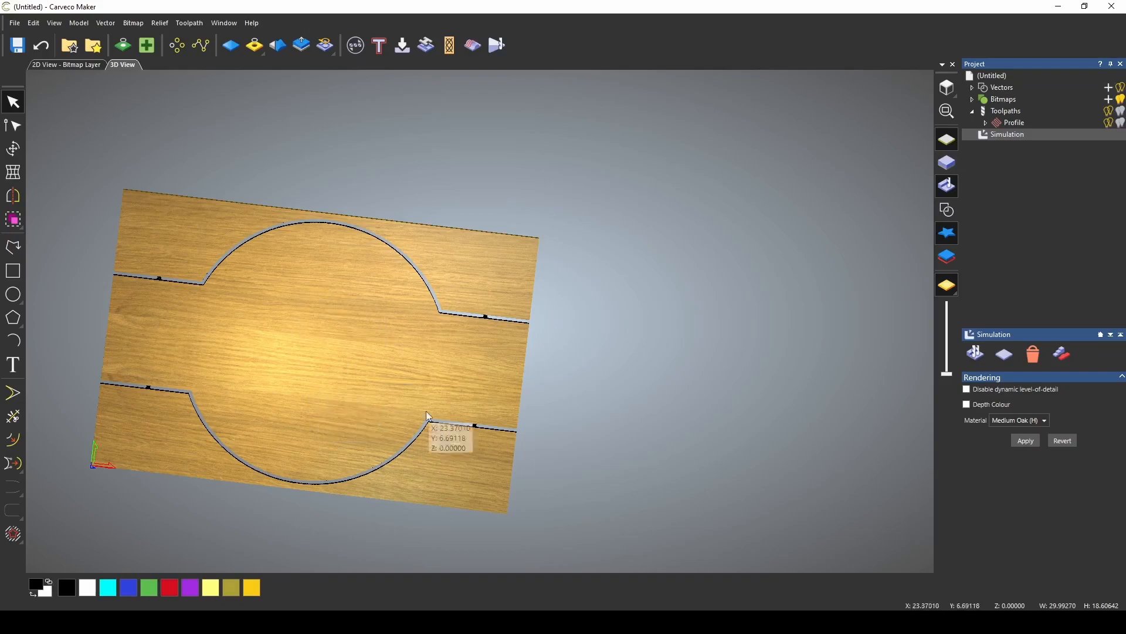
# - Delete the simulation, display the sign's vectors in the 3D view and hide the Profile toolpath
pyautogui.click(1034, 355)
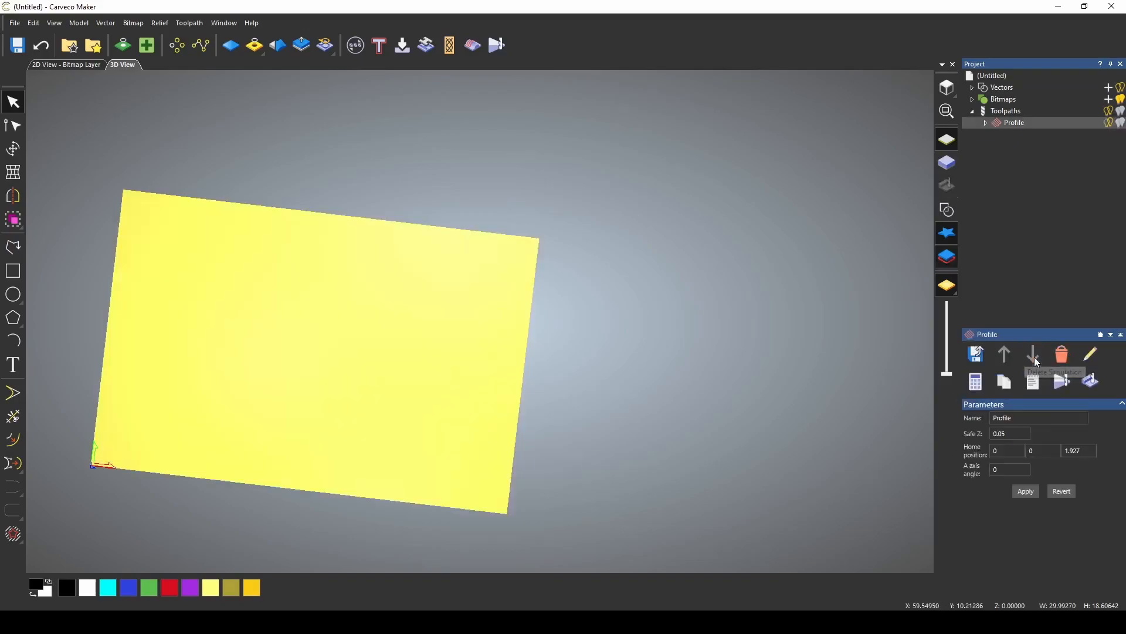
pyautogui.click(948, 210)
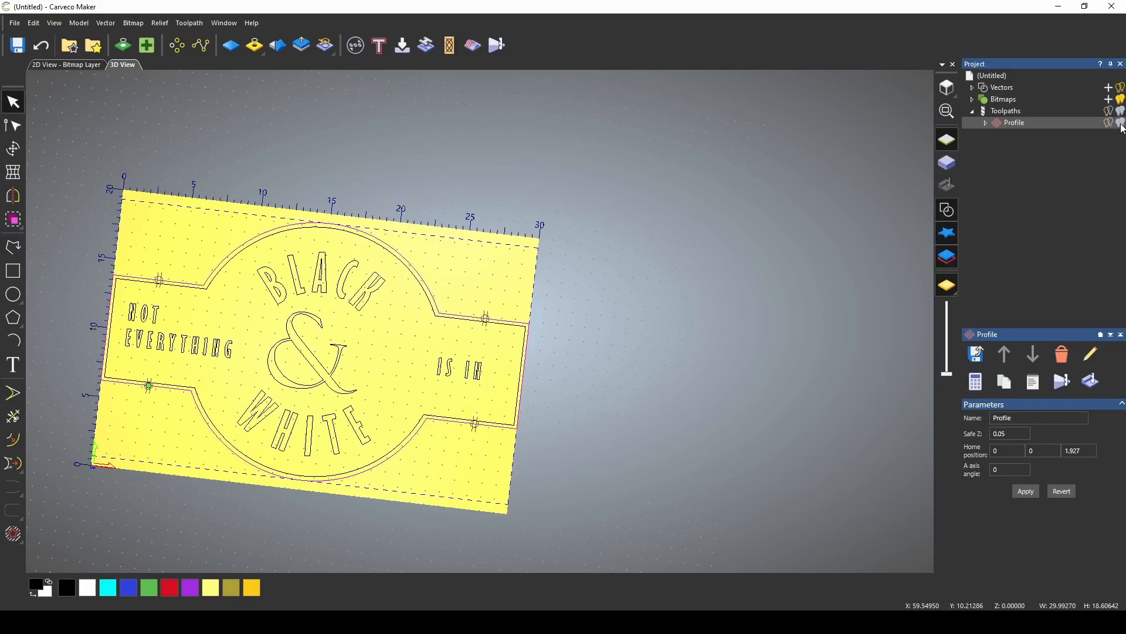
pyautogui.scroll(5, 491, 317)
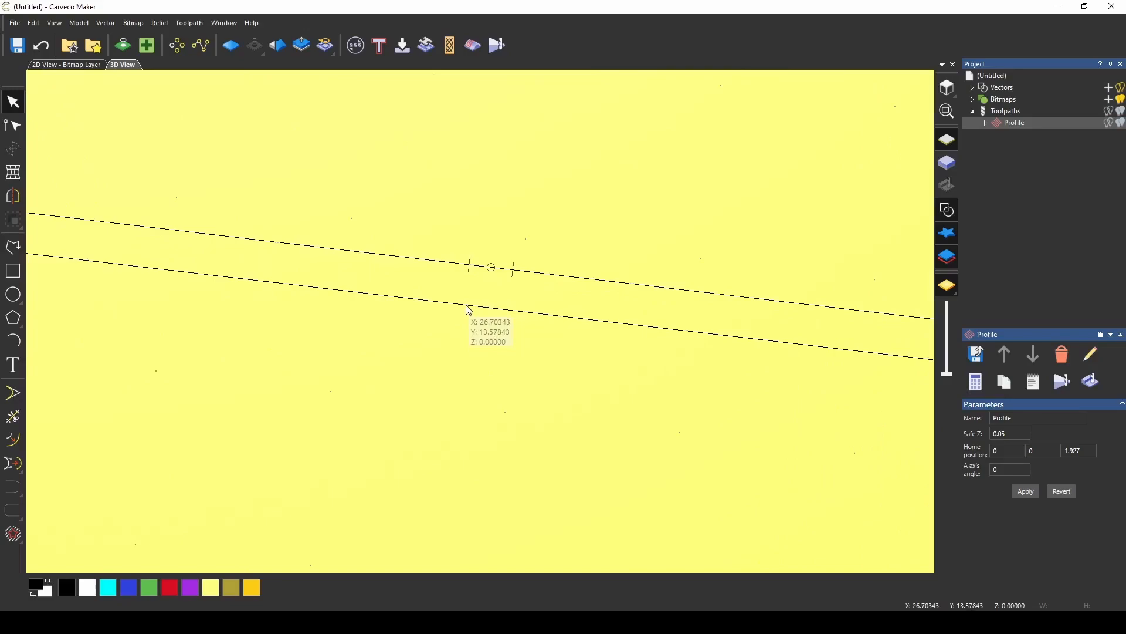
pyautogui.scroll(-5, 469, 314)
pyautogui.scroll(3, 210, 299)
pyautogui.scroll(4, 210, 299)
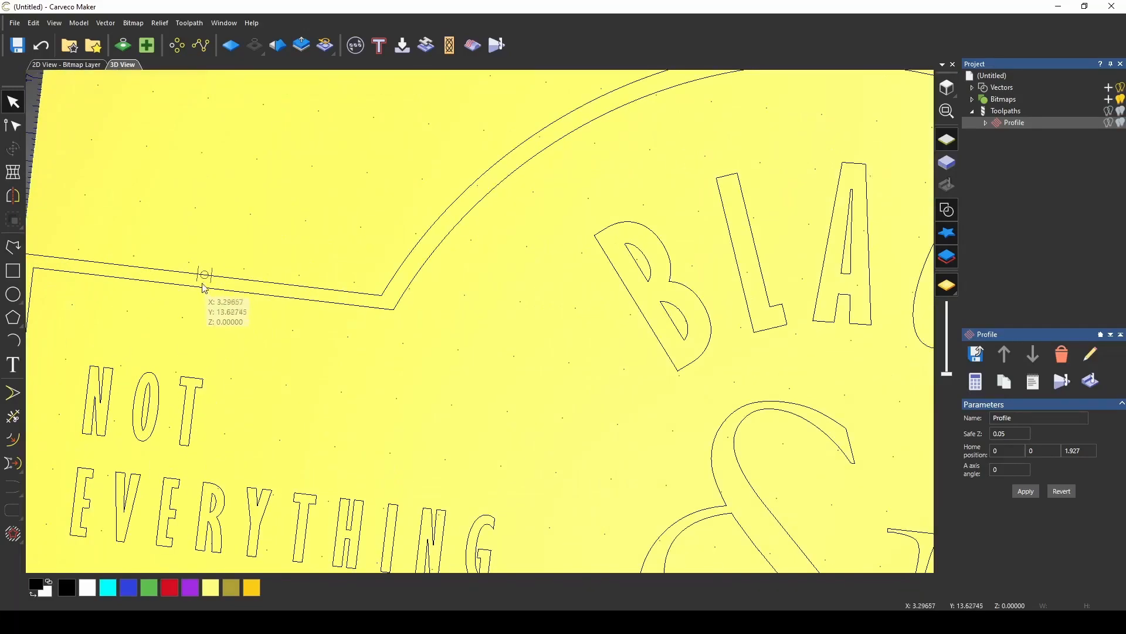
pyautogui.scroll(-4, 830, 479)
pyautogui.scroll(-4, 828, 479)
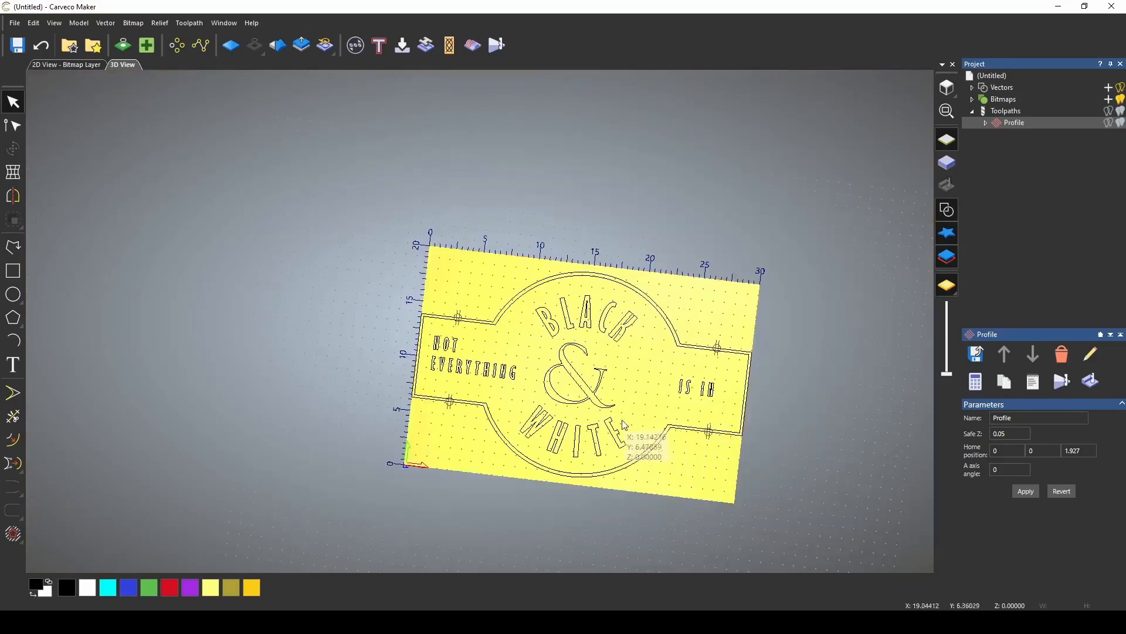
pyautogui.moveTo(613, 403); pyautogui.dragTo(478, 360, button='middle')
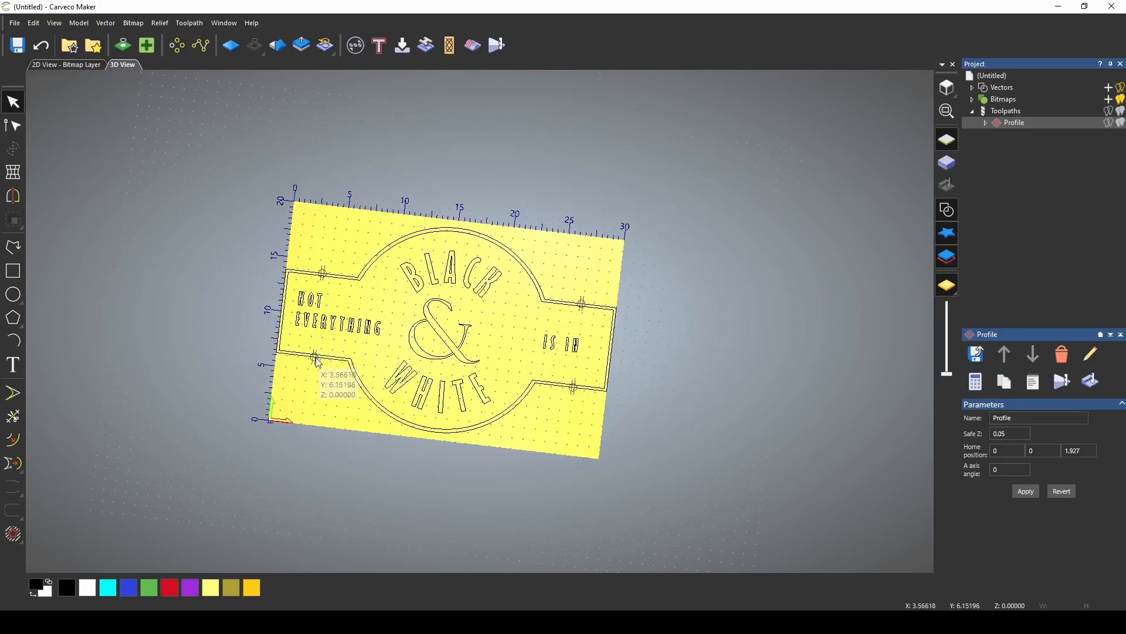
# - Start a 2D Area Clearance toolpath with the sign's inner outline selected and review its Machine Safe Z options
pyautogui.click(1010, 112)
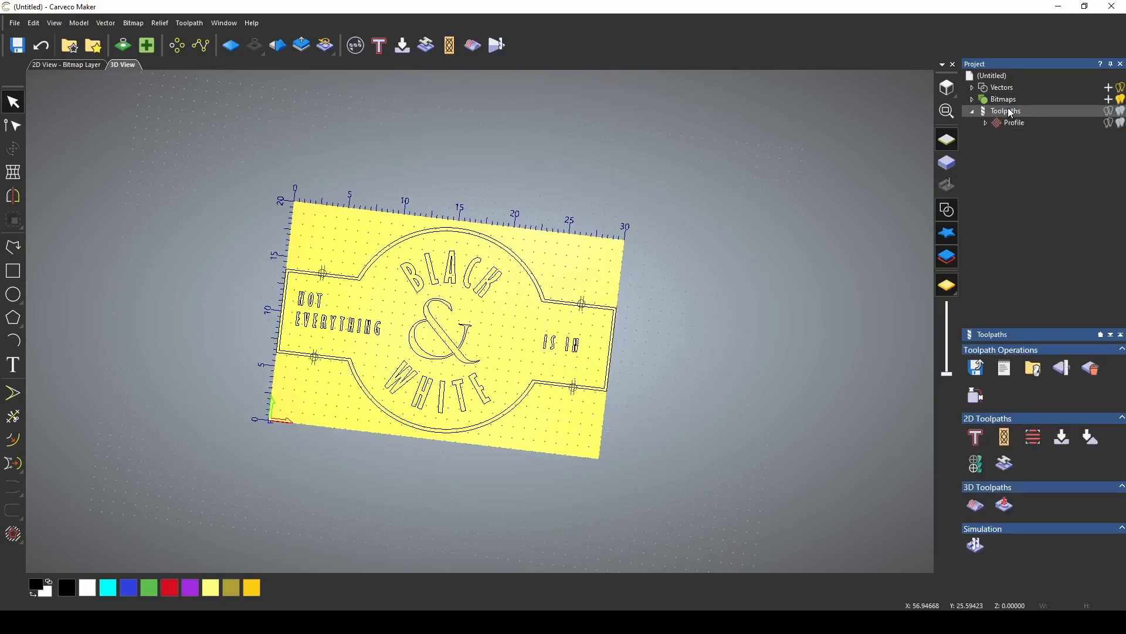
pyautogui.click(1036, 438)
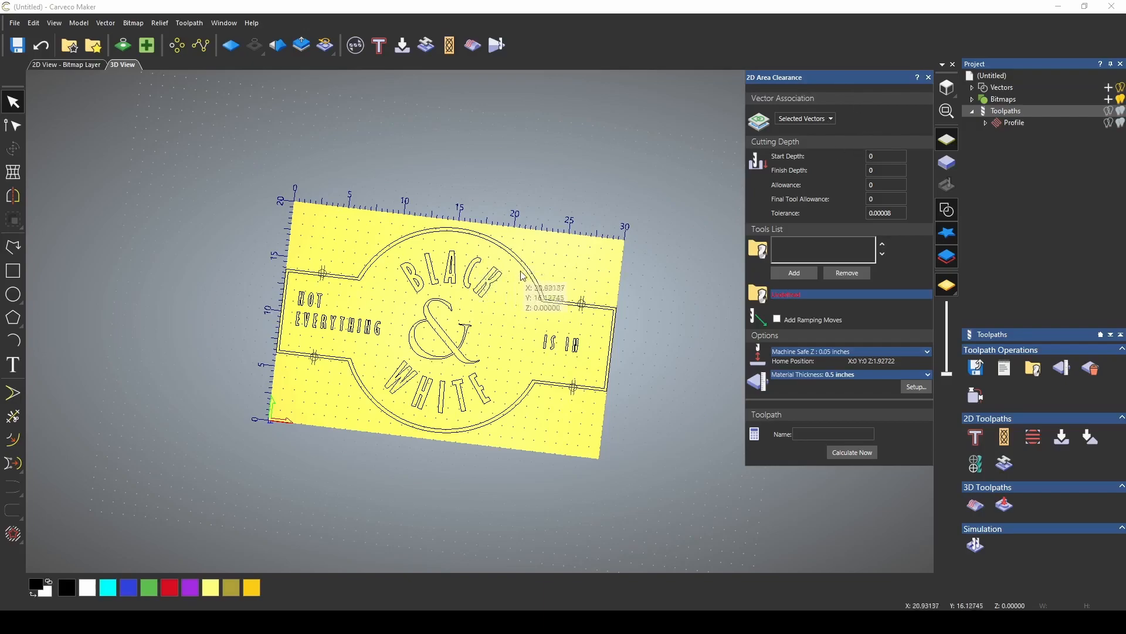
pyautogui.click(537, 295)
pyautogui.scroll(3, 498, 358)
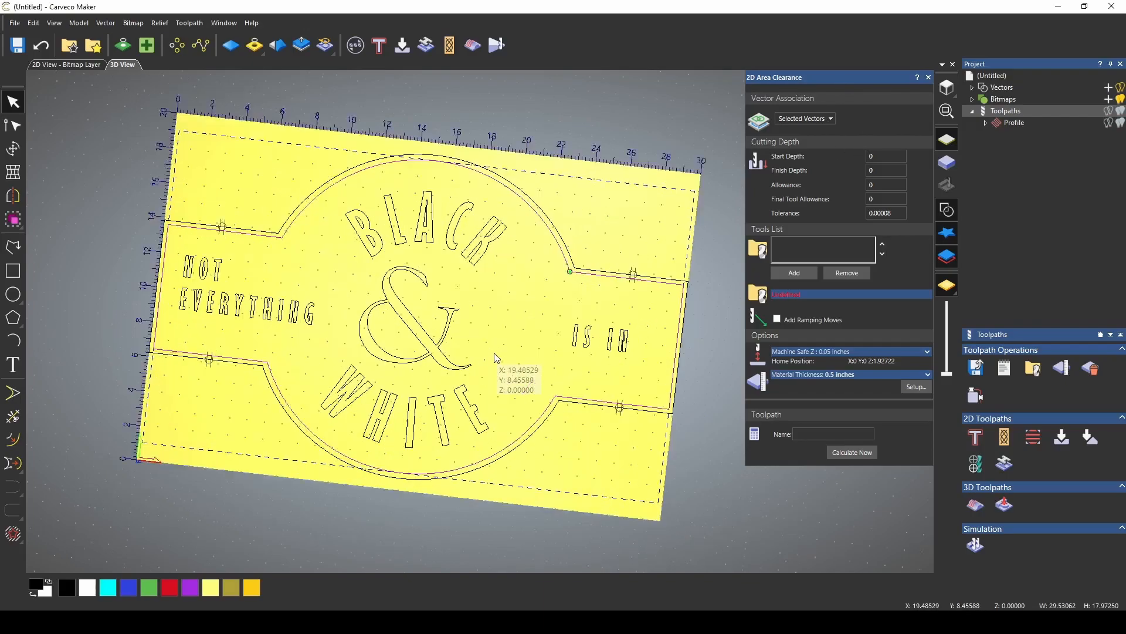
pyautogui.scroll(-2, 499, 328)
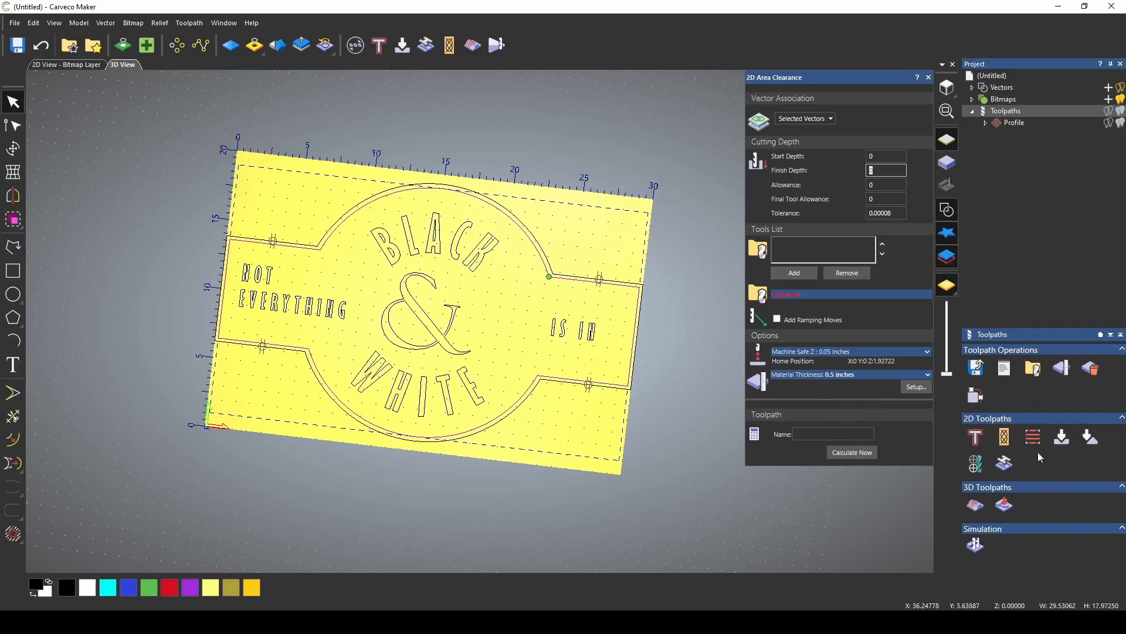
pyautogui.scroll(-2, 819, 368)
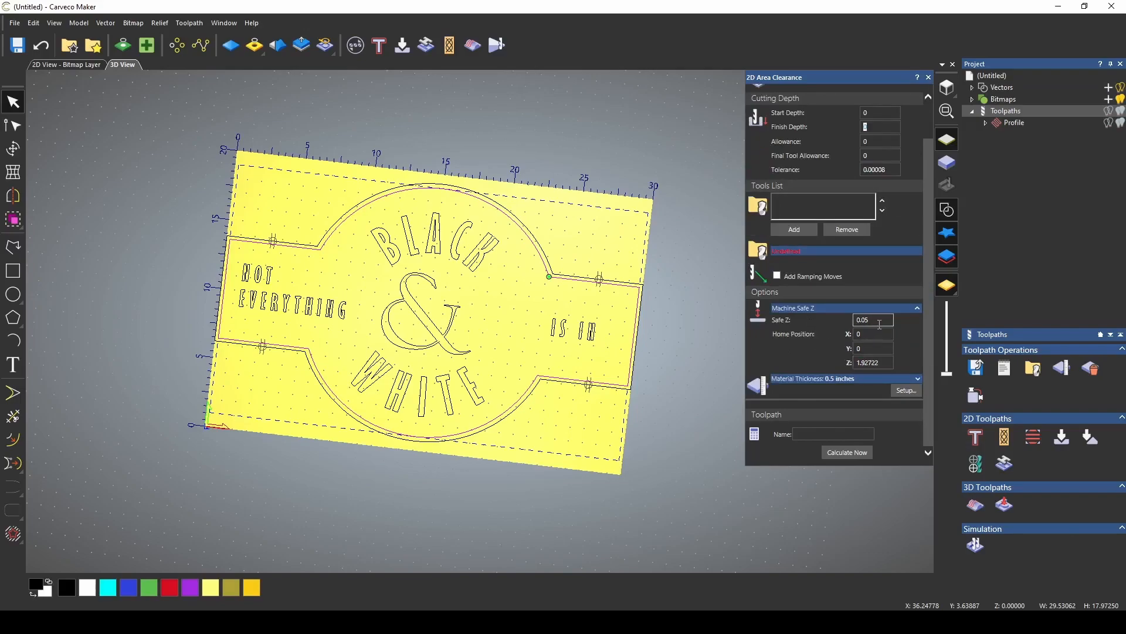
pyautogui.scroll(2, 854, 382)
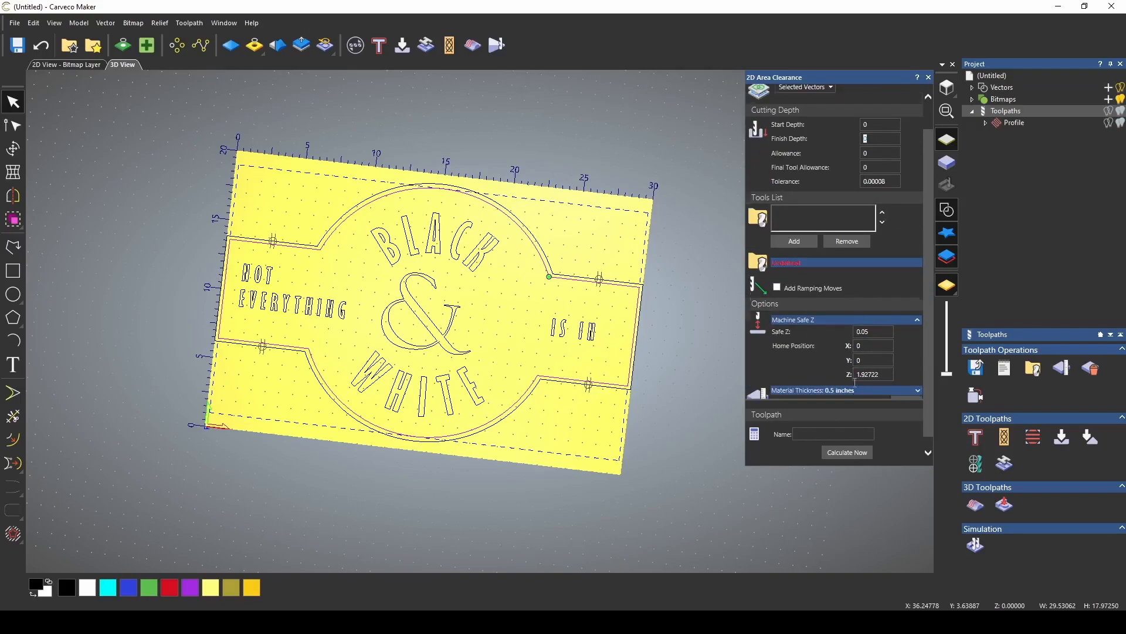
pyautogui.scroll(-2, 840, 370)
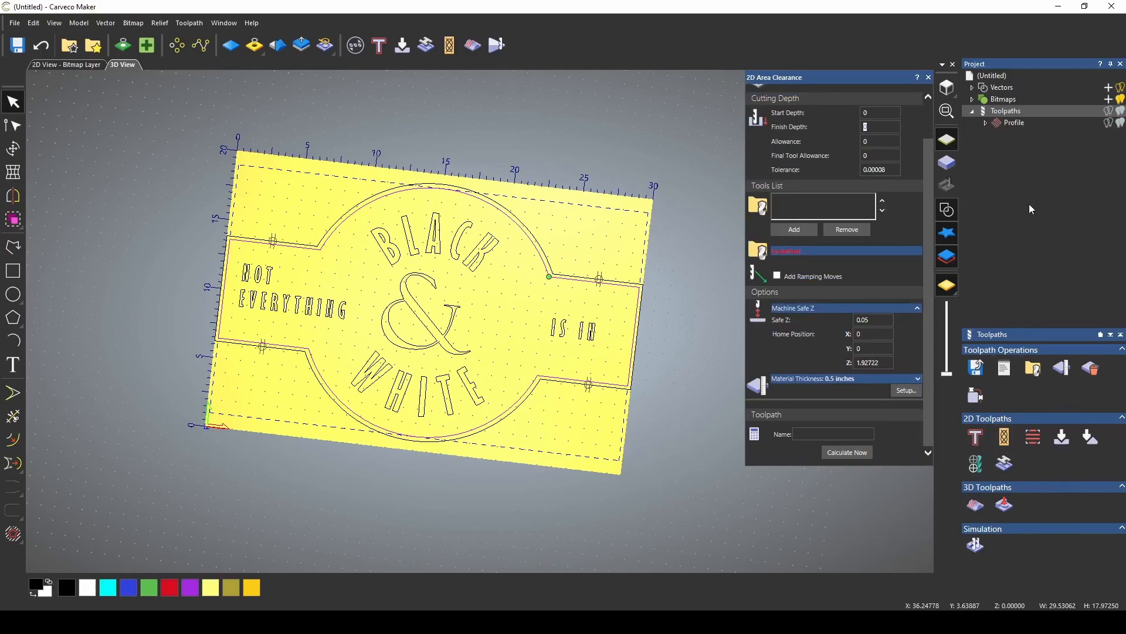
pyautogui.scroll(2, 870, 389)
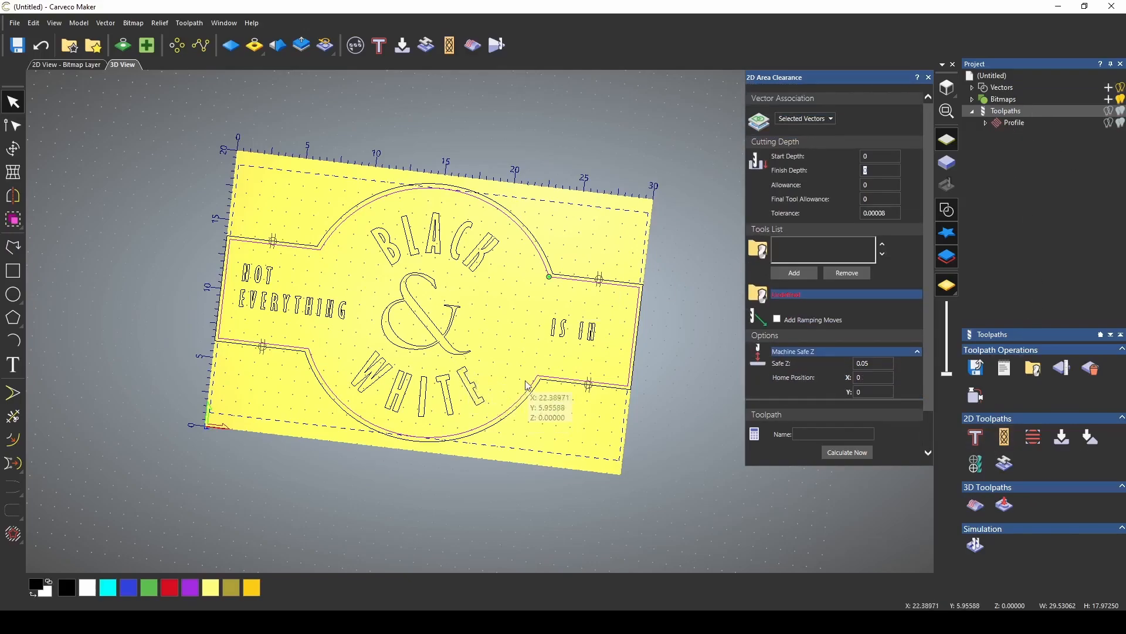
# - Set the area clearance finish depth to .25 and the tolerance to 0.001
pyautogui.click(883, 171)
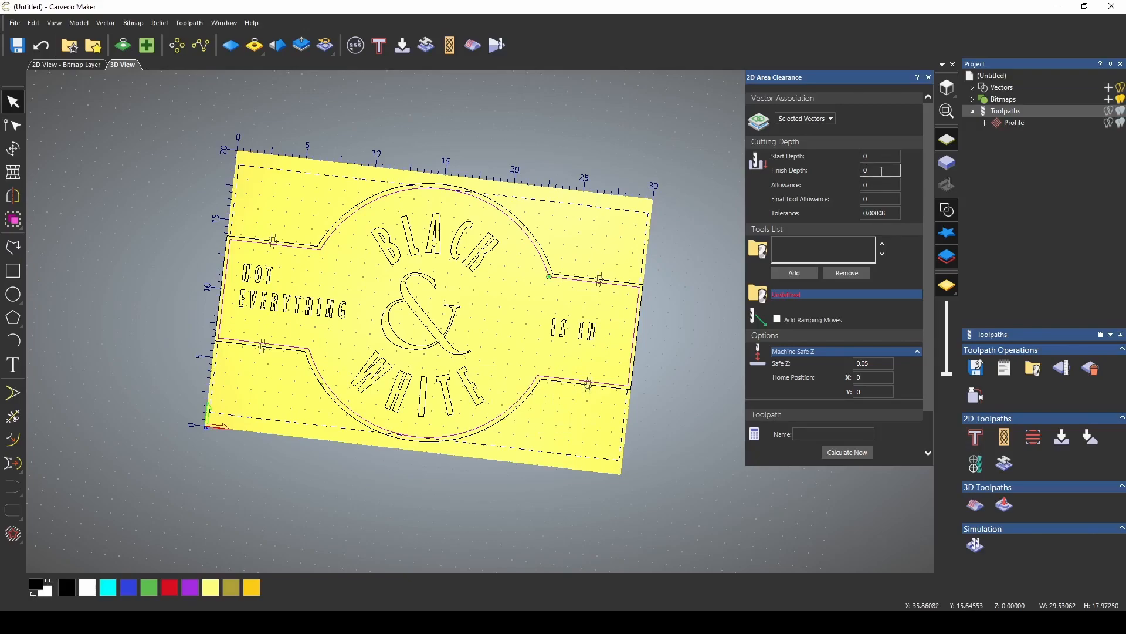
pyautogui.click(883, 157)
pyautogui.click(880, 186)
pyautogui.click(880, 199)
pyautogui.click(885, 213)
pyautogui.moveTo(887, 213); pyautogui.dragTo(873, 213)
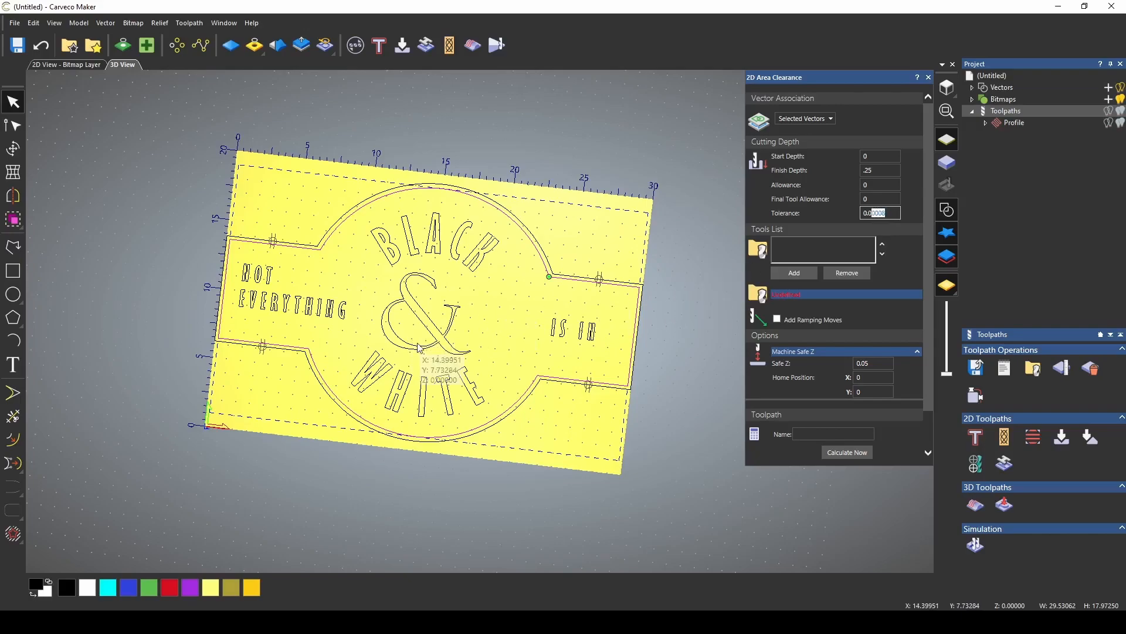
pyautogui.write('0')
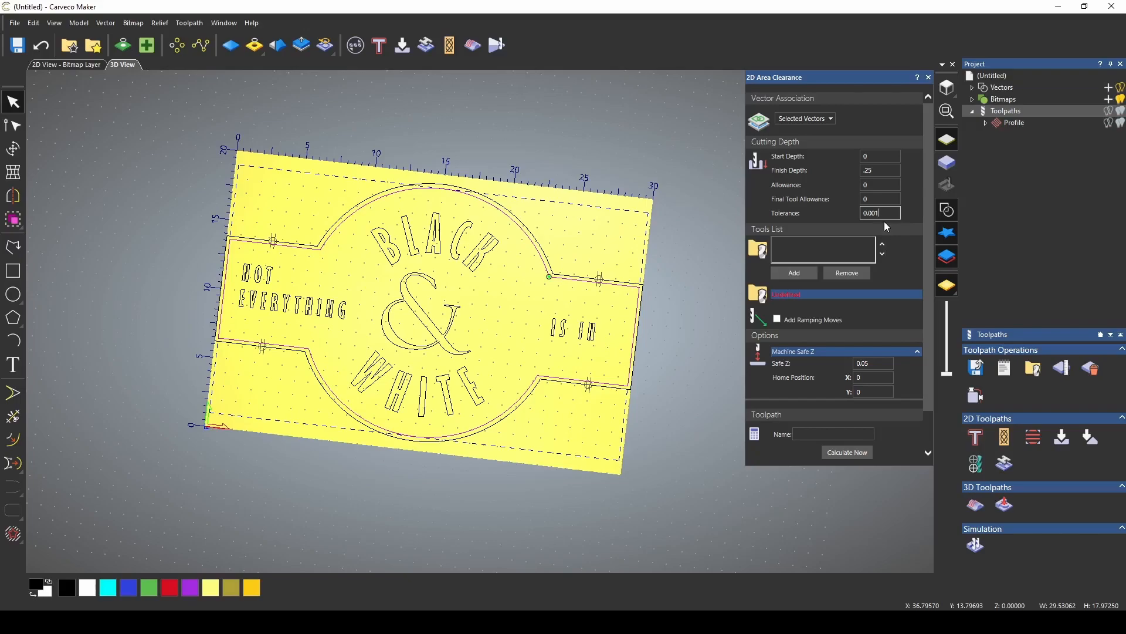
# - Add the 1/4 Upcut EM and the 1/8 Upcut EM to the area clearance tools and compare their cutting parameters
pyautogui.click(795, 273)
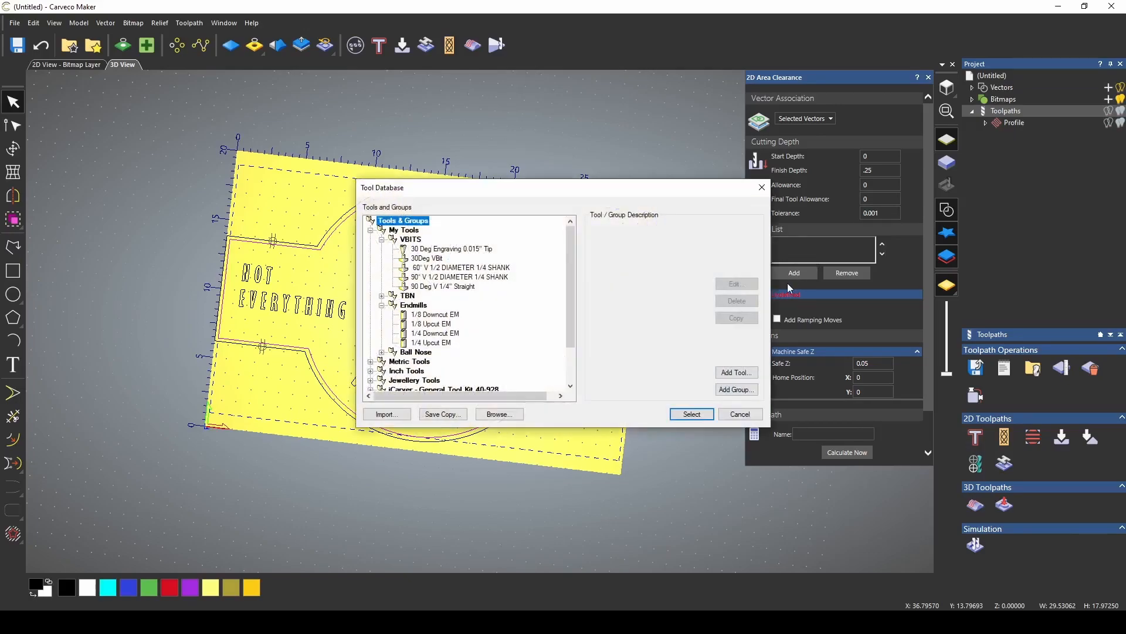
pyautogui.moveTo(612, 191); pyautogui.dragTo(564, 168)
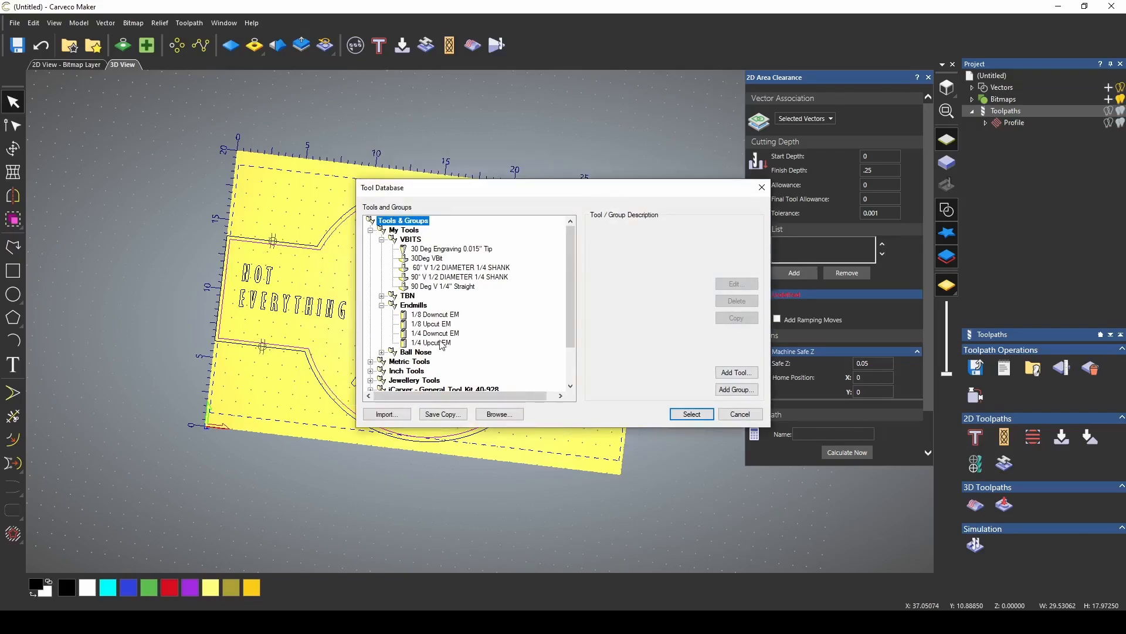
pyautogui.click(434, 343)
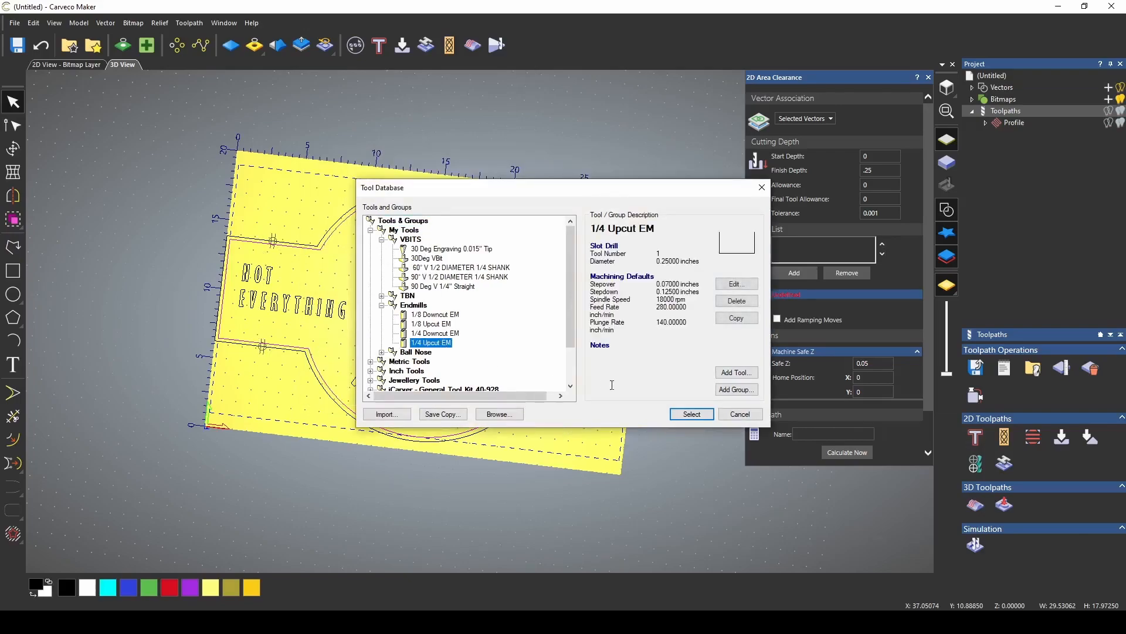
pyautogui.click(690, 415)
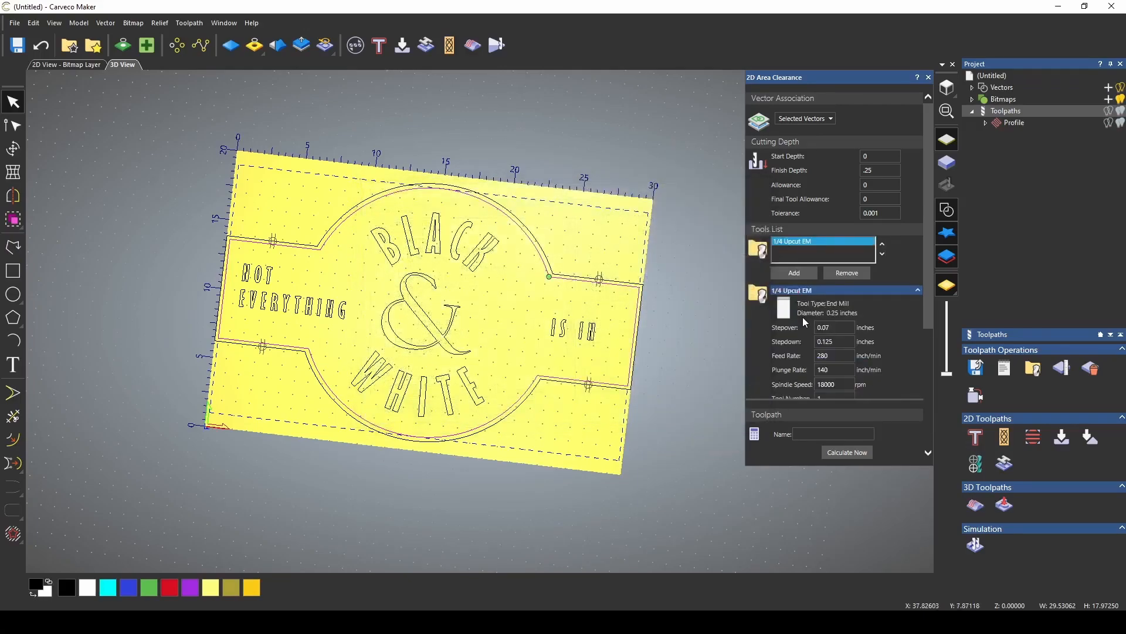
pyautogui.click(796, 273)
pyautogui.click(434, 324)
pyautogui.click(692, 414)
pyautogui.click(819, 241)
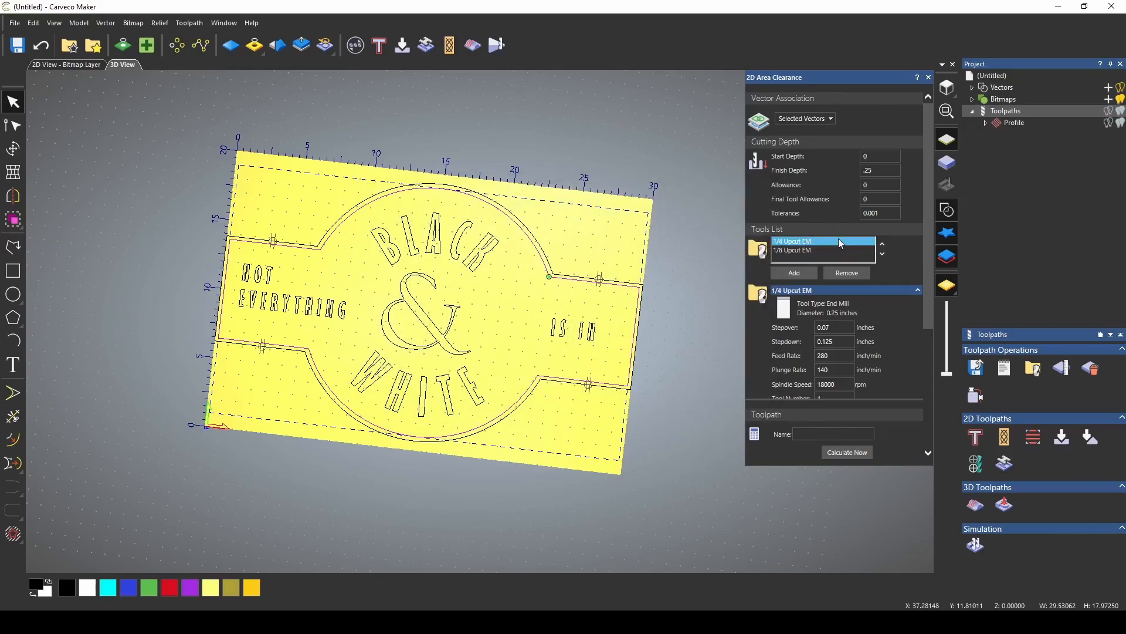
pyautogui.click(827, 250)
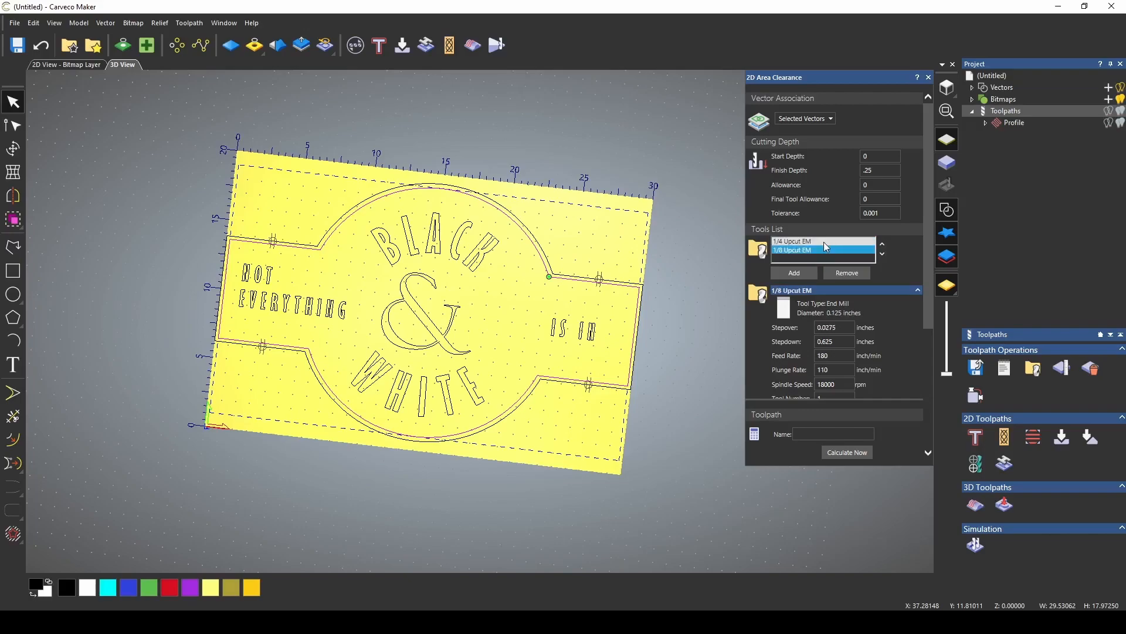
pyautogui.click(824, 241)
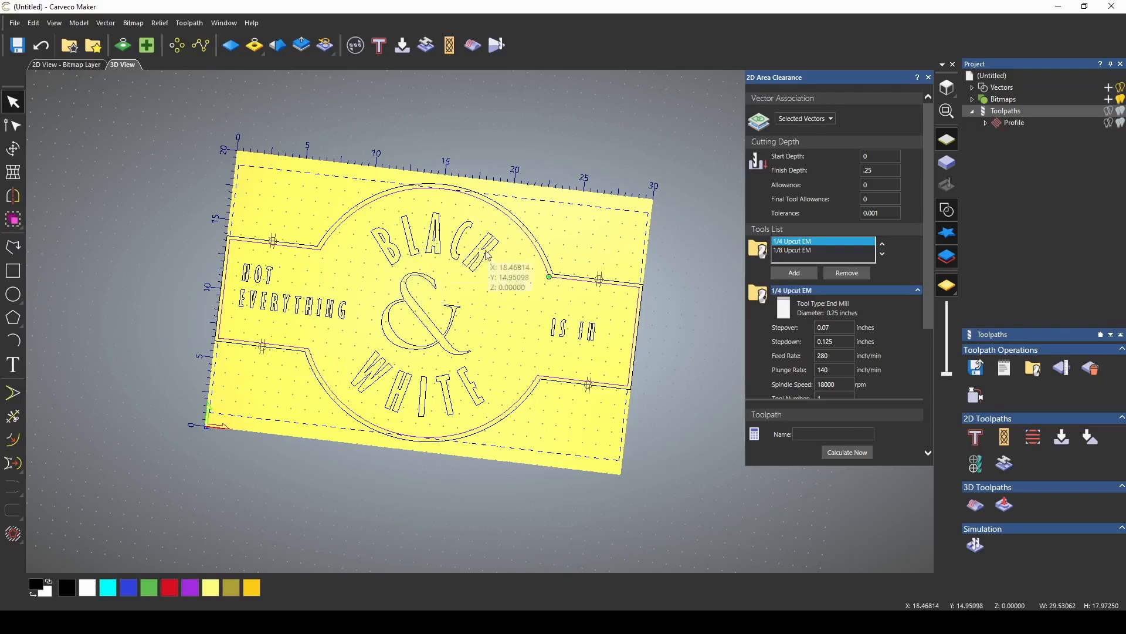
# - Select all of the sign's vectors, then deselect the outer outline that carries the bridges
pyautogui.moveTo(193, 155); pyautogui.dragTo(667, 494)
pyautogui.scroll(5, 610, 276)
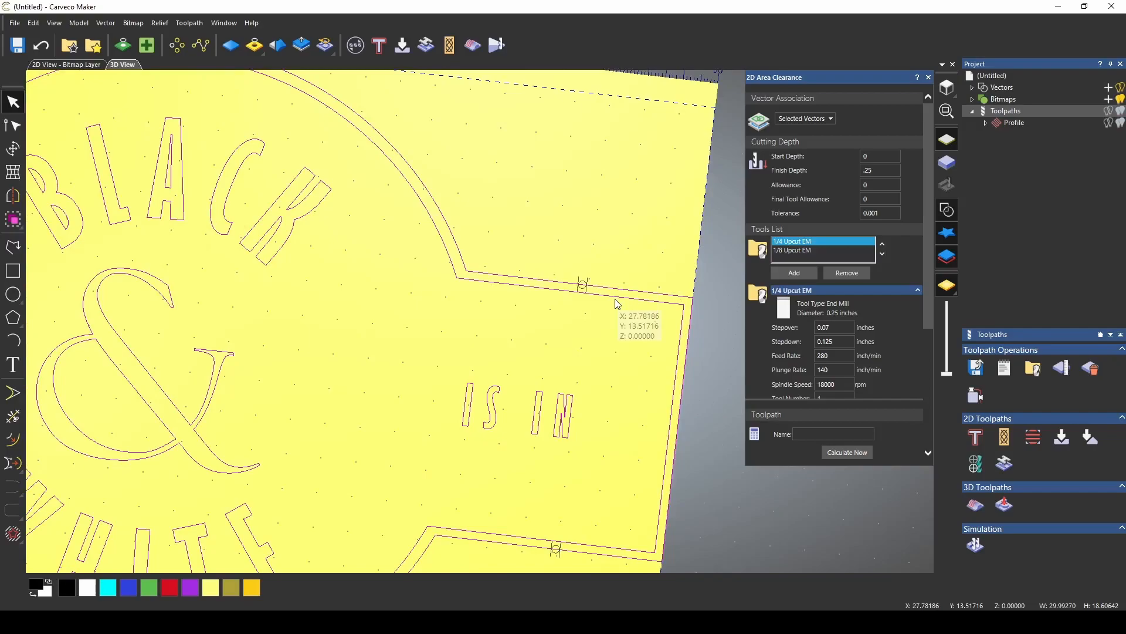
pyautogui.keyDown('shift'); pyautogui.click(612, 289); pyautogui.keyUp('shift')
pyautogui.scroll(-4, 470, 358)
pyautogui.scroll(4, 142, 288)
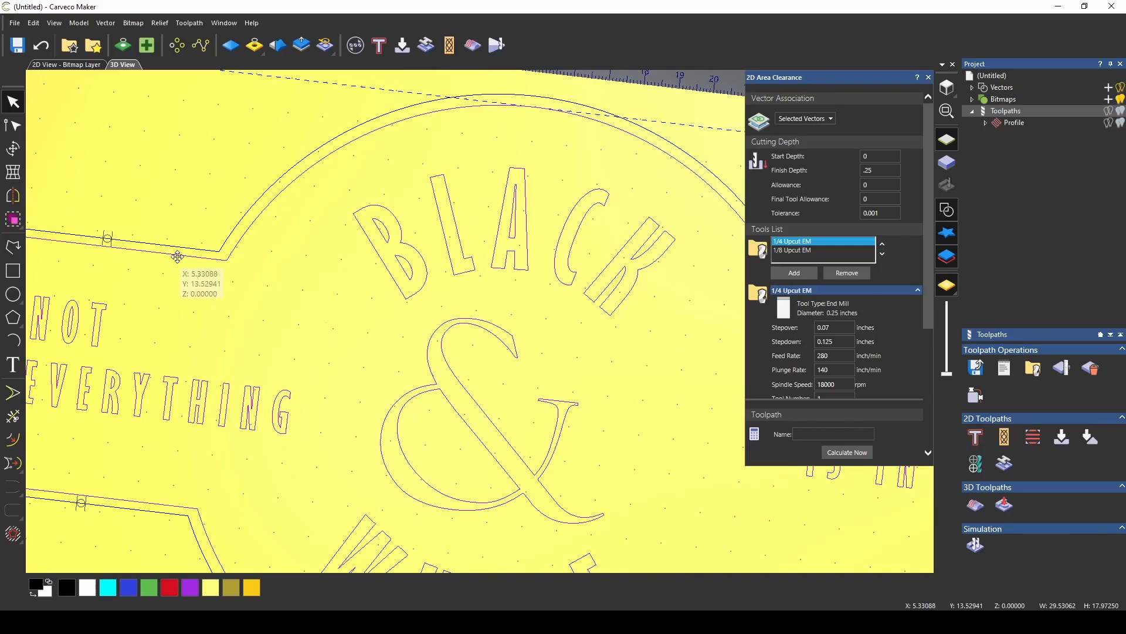
pyautogui.scroll(-4, 352, 364)
pyautogui.scroll(3, 348, 359)
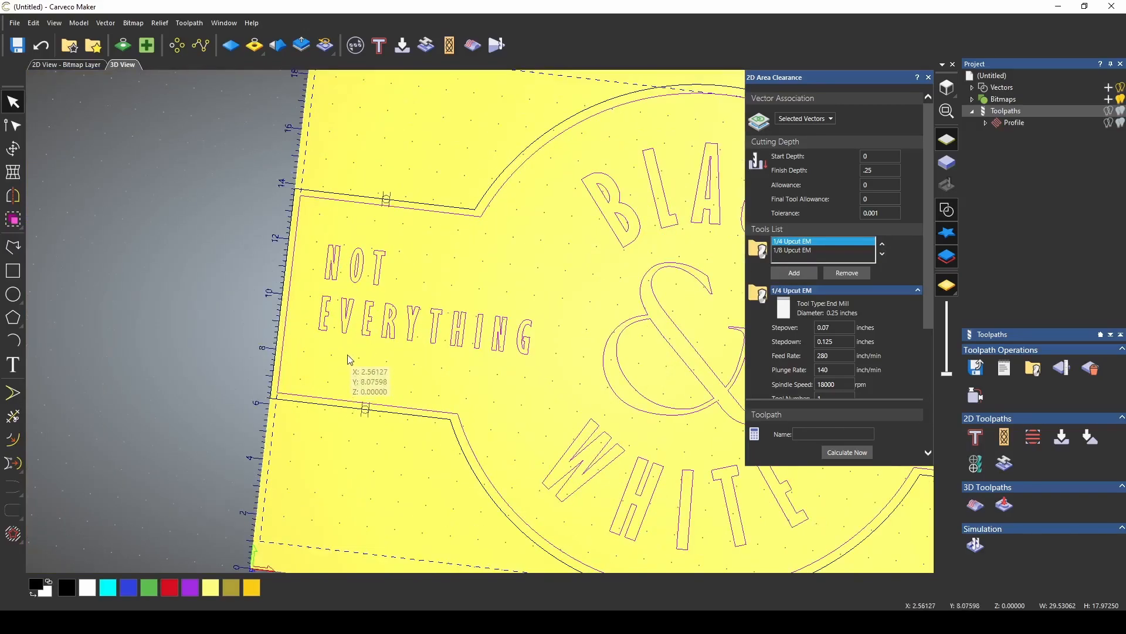
pyautogui.scroll(2, 349, 357)
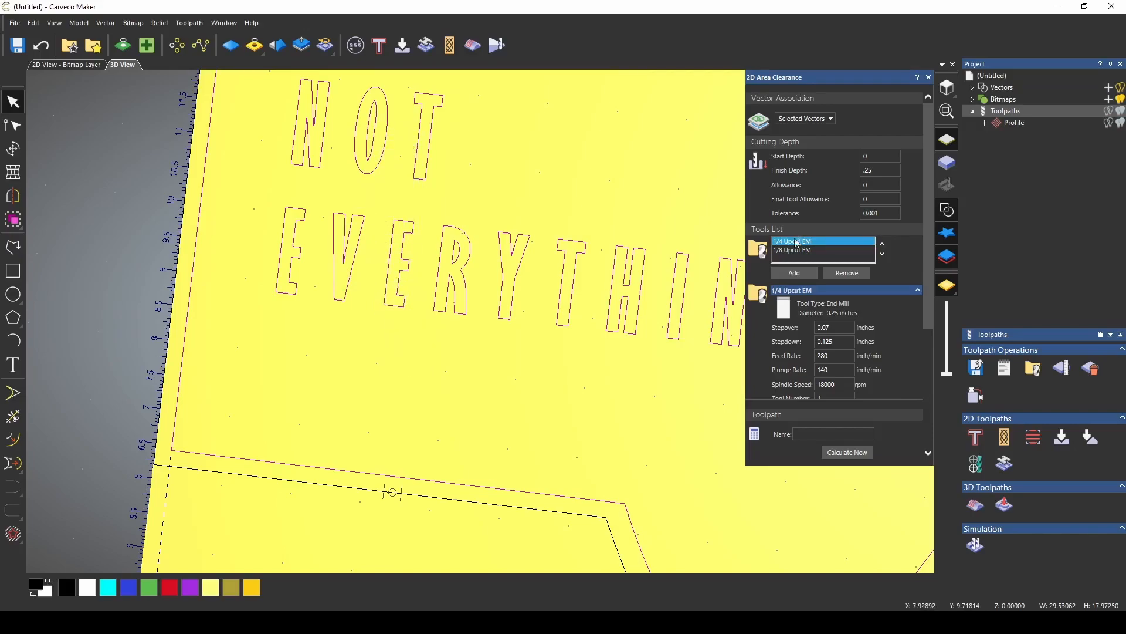
# - Compare the cutting parameters of the 1/8 Upcut EM and 1/4 Upcut EM and examine the 1/4 tool's clearance strategy and ramping options
pyautogui.scroll(-2, 852, 316)
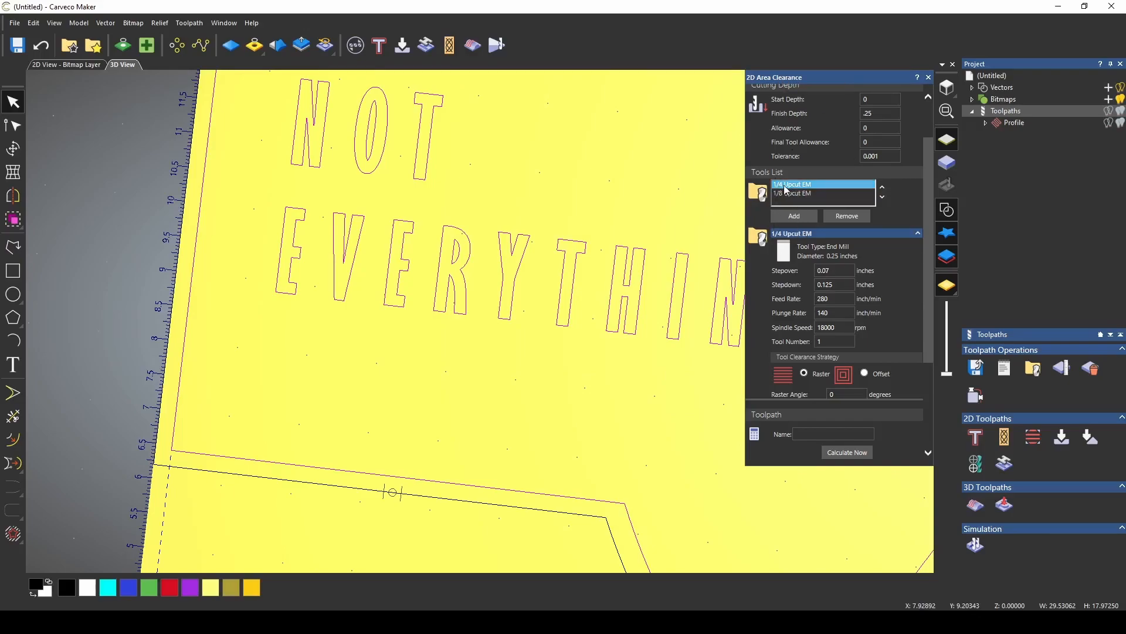
pyautogui.click(818, 193)
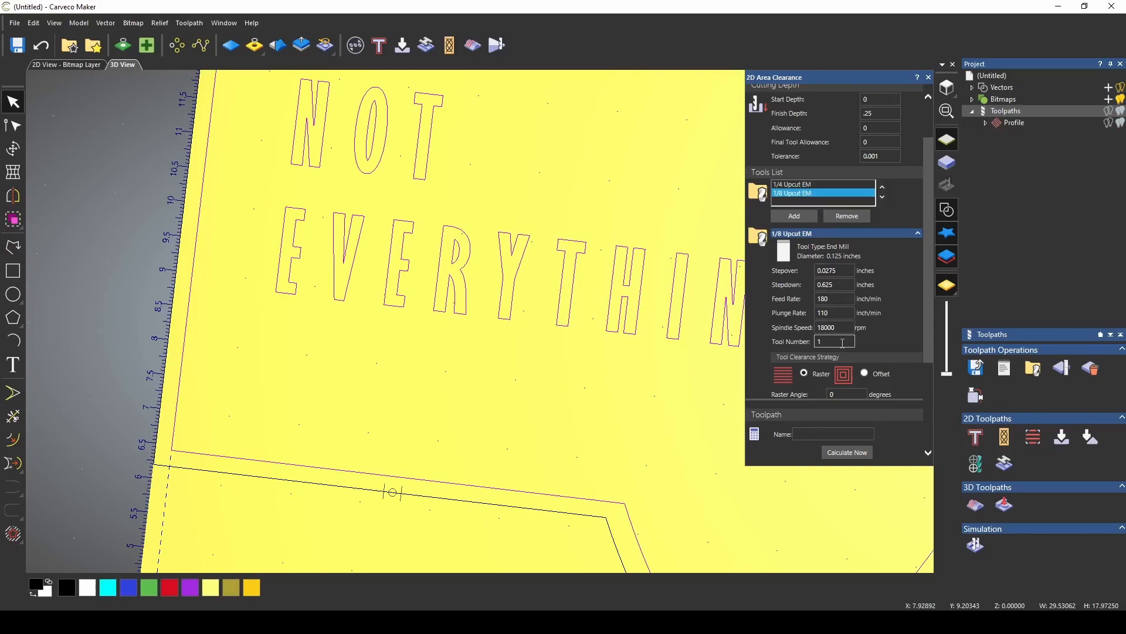
pyautogui.click(829, 185)
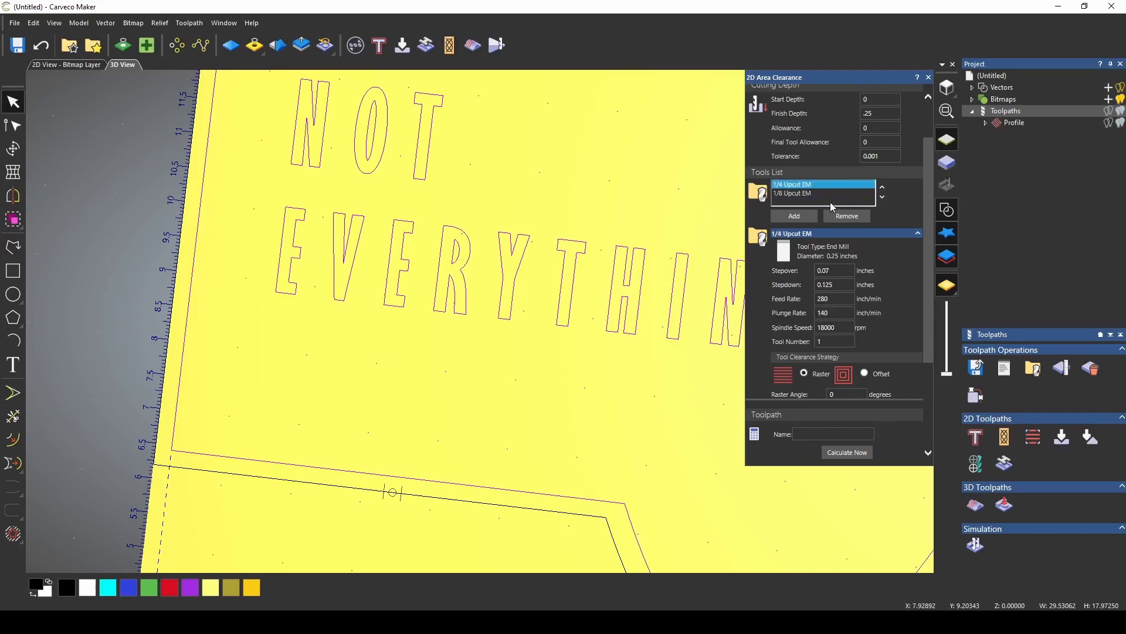
pyautogui.click(845, 311)
pyautogui.scroll(-3, 819, 246)
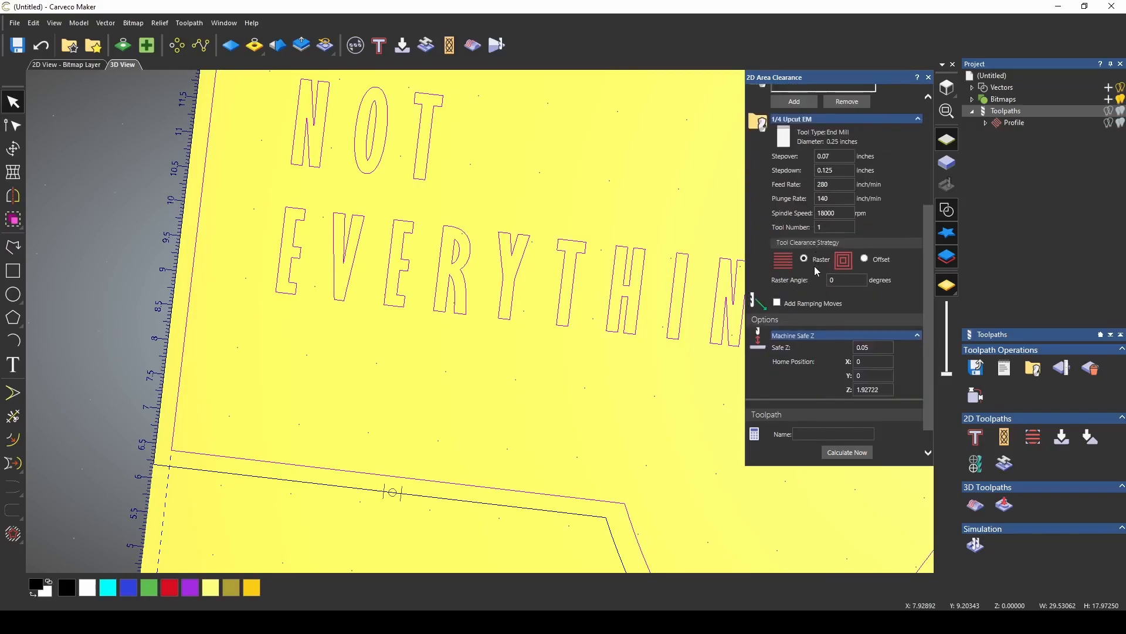
pyautogui.scroll(3, 817, 271)
pyautogui.scroll(-3, 815, 273)
pyautogui.scroll(-1, 818, 273)
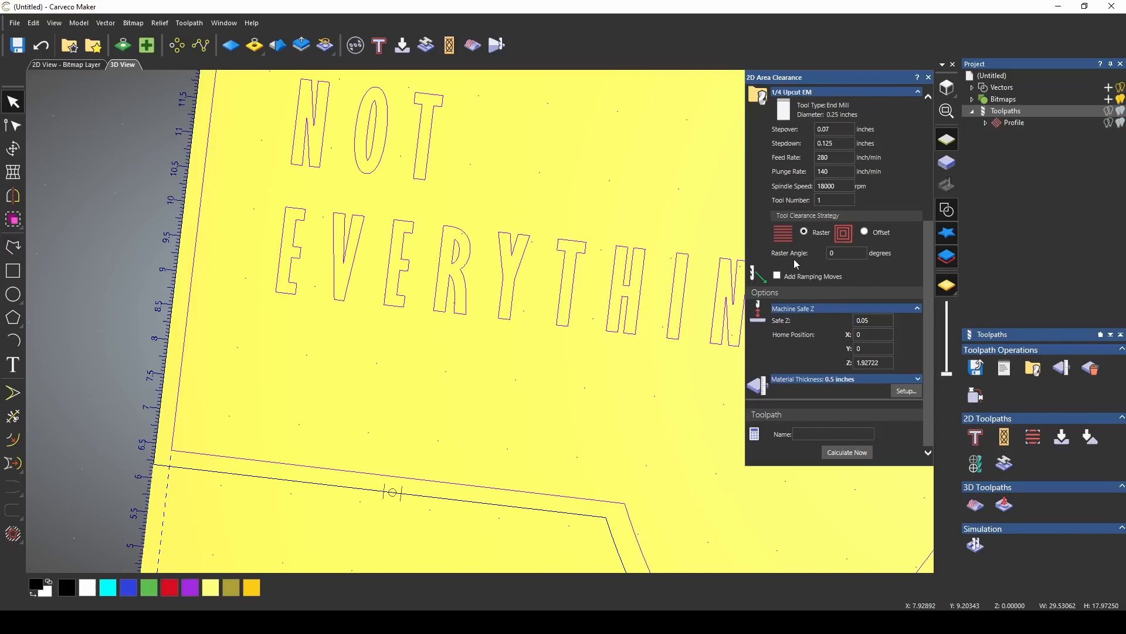
# - Set the 1/4 Upcut EM's raster angle to 45 degrees, and switch its clearance strategy to Offset with the start point Outside
pyautogui.moveTo(858, 254); pyautogui.dragTo(792, 252)
pyautogui.write('45')
pyautogui.doubleClick(838, 252)
pyautogui.click(865, 232)
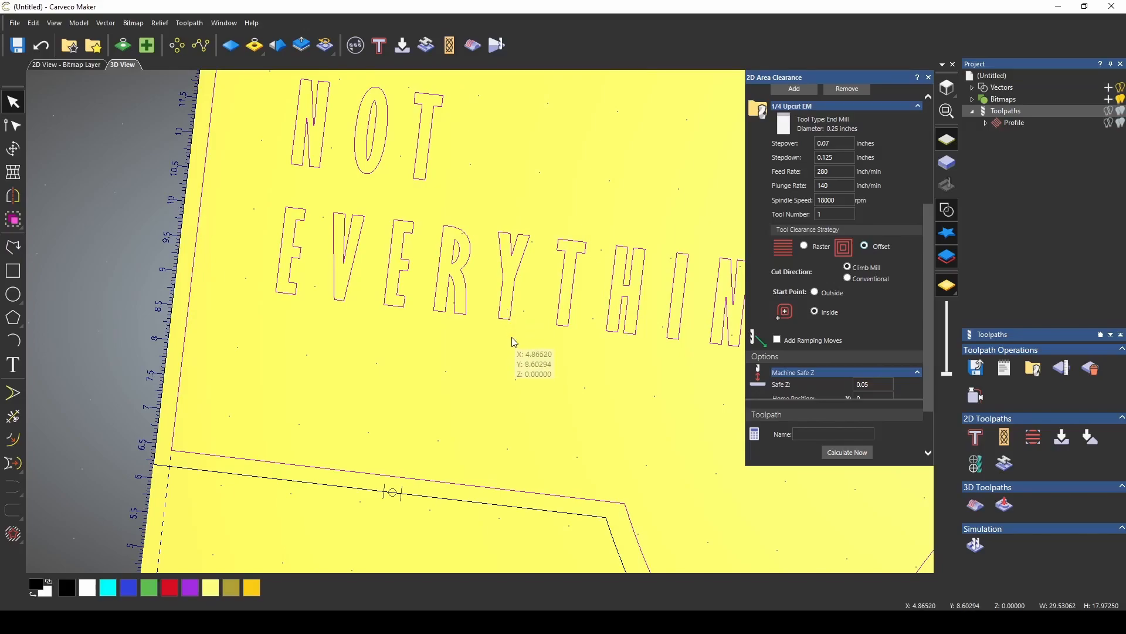
pyautogui.scroll(-3, 515, 342)
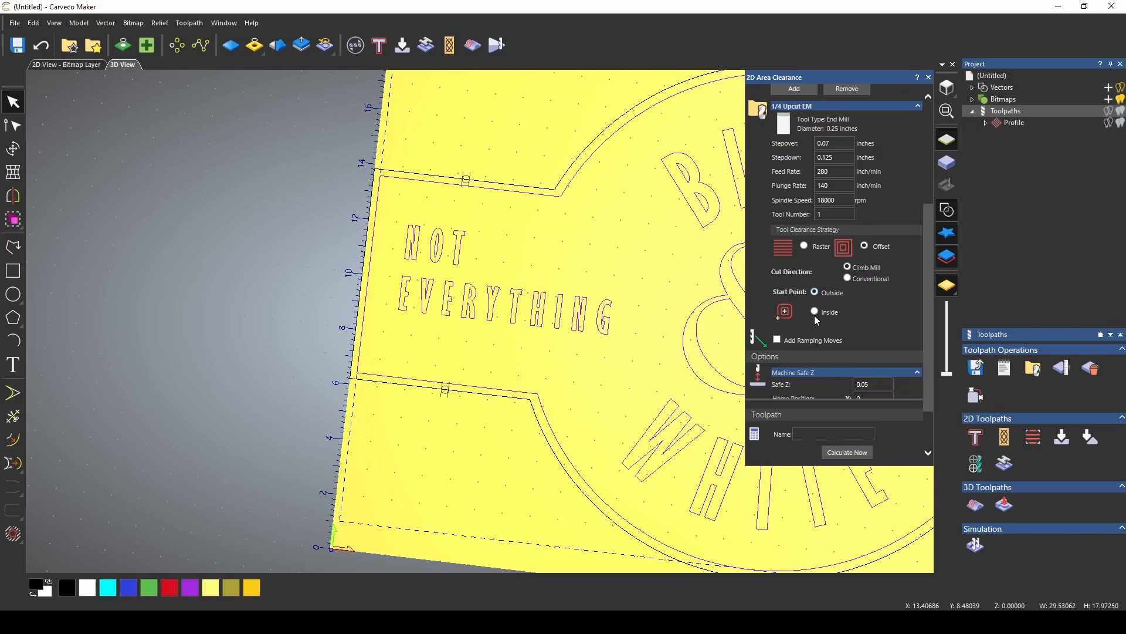
# - Review the ramping move settings for the 1/4 Upcut EM, leaving ramping moves turned off
pyautogui.click(778, 340)
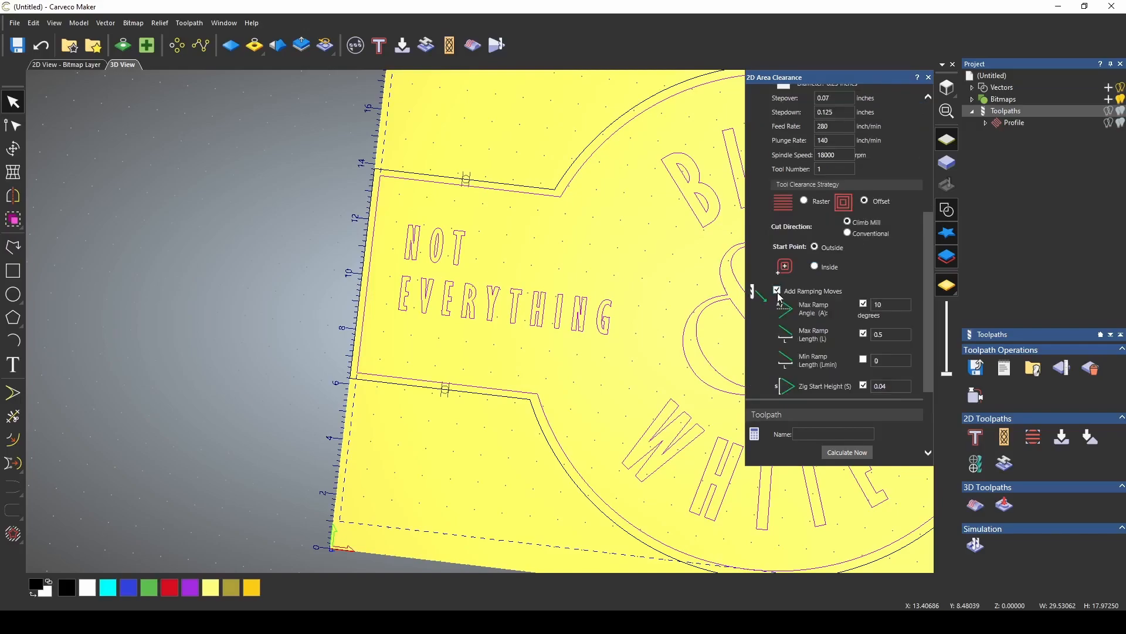
pyautogui.click(778, 290)
pyautogui.click(777, 290)
pyautogui.click(778, 293)
pyautogui.scroll(-1, 821, 340)
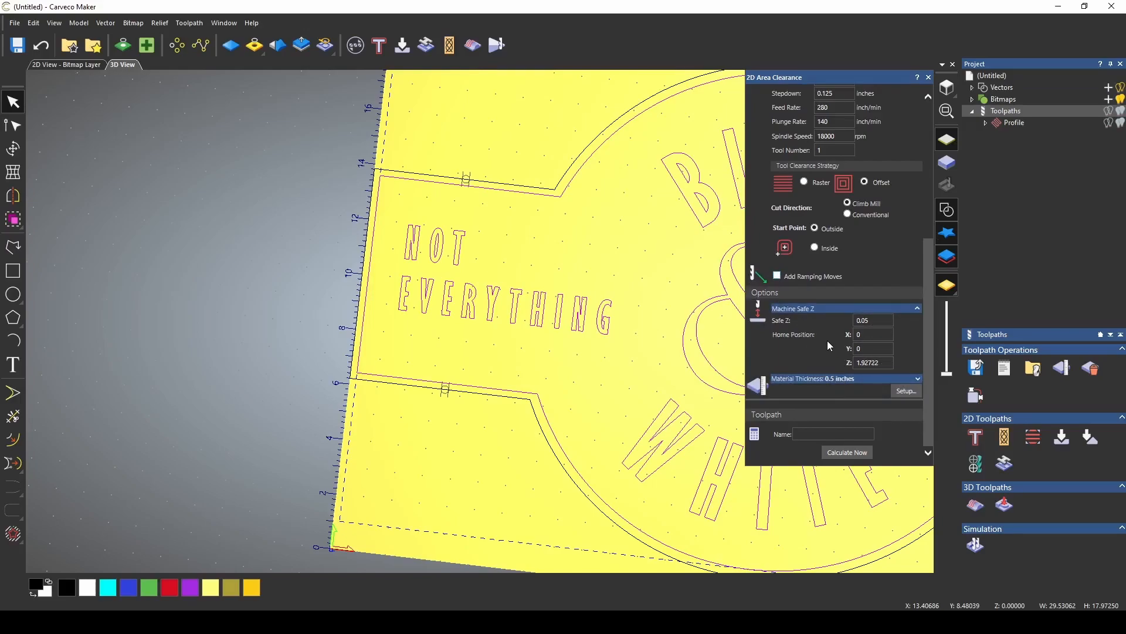
# - Calculate the area clearance toolpath with the Offset strategy and simulate it
pyautogui.scroll(5, 827, 341)
pyautogui.click(850, 452)
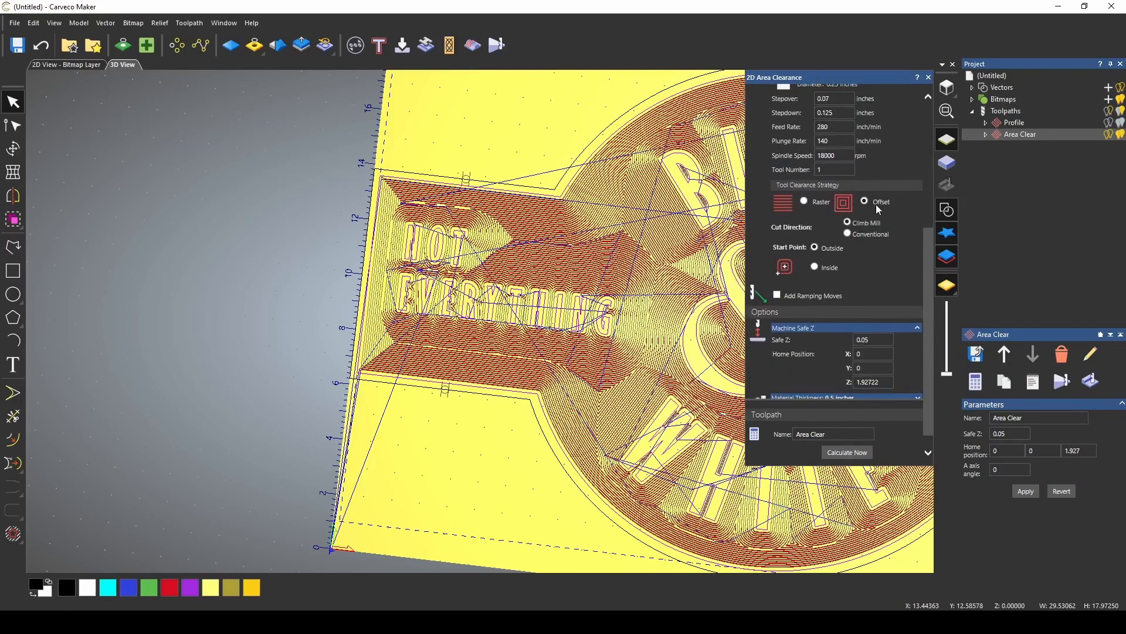
pyautogui.scroll(5, 505, 274)
pyautogui.scroll(2, 506, 274)
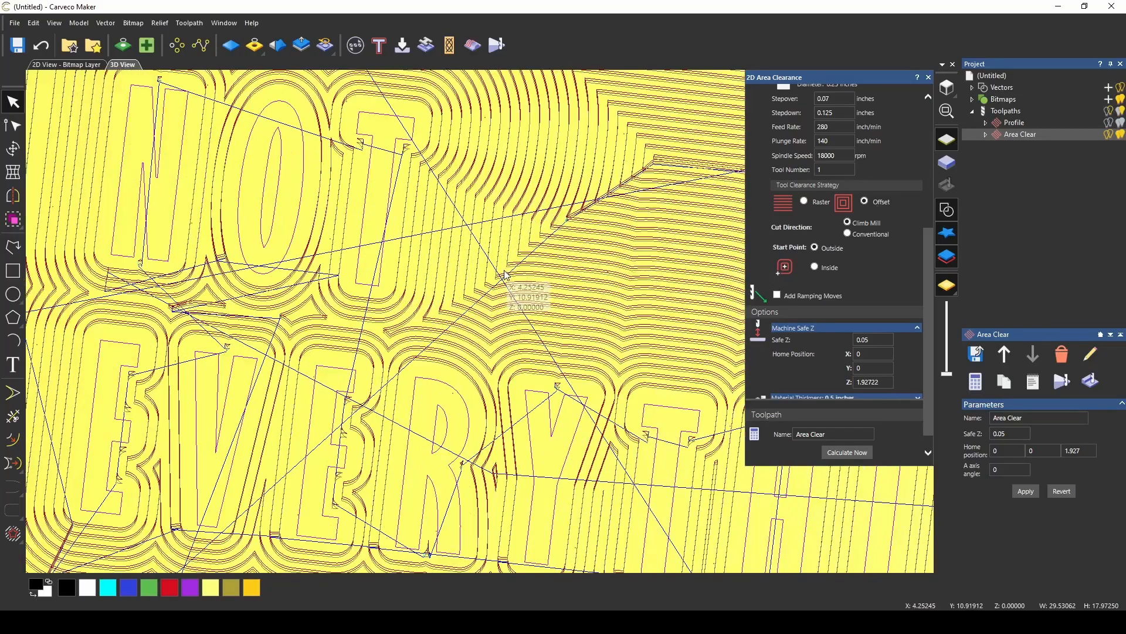
pyautogui.scroll(-5, 291, 185)
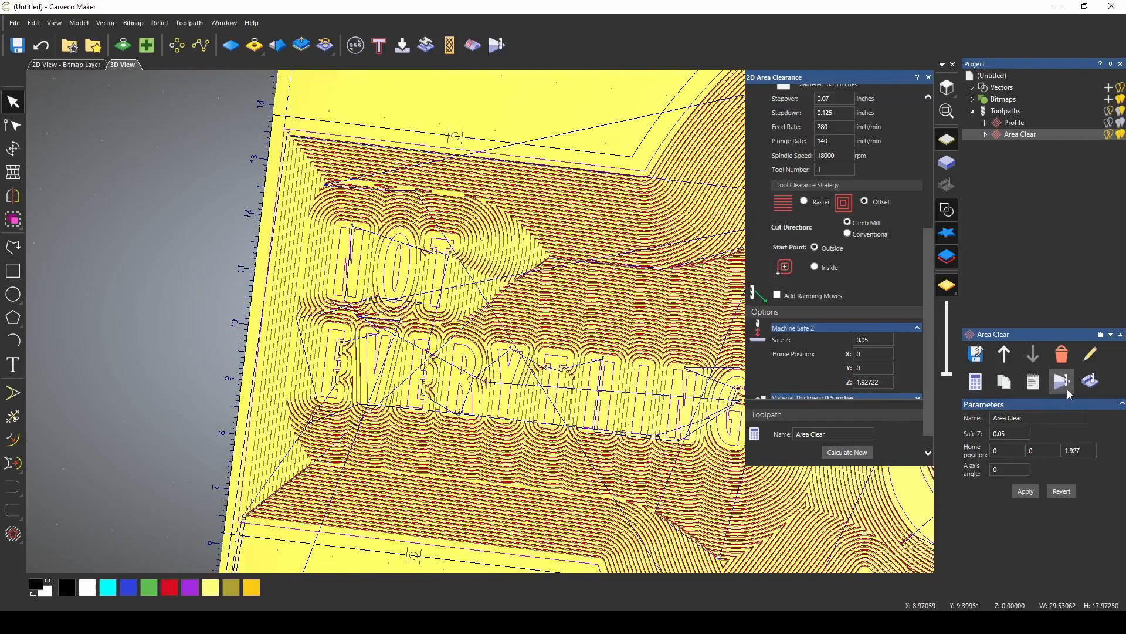
pyautogui.click(1090, 381)
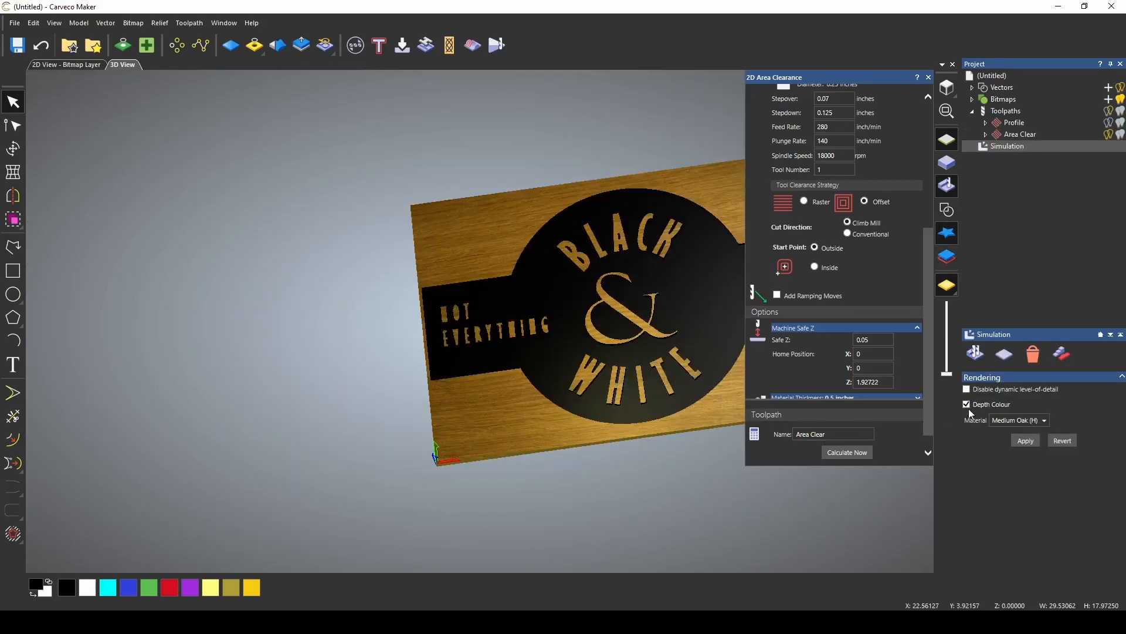
# - Turn off depth colour in the simulation to inspect the NOT EVERYTHING lettering, and turn it back on
pyautogui.click(1027, 442)
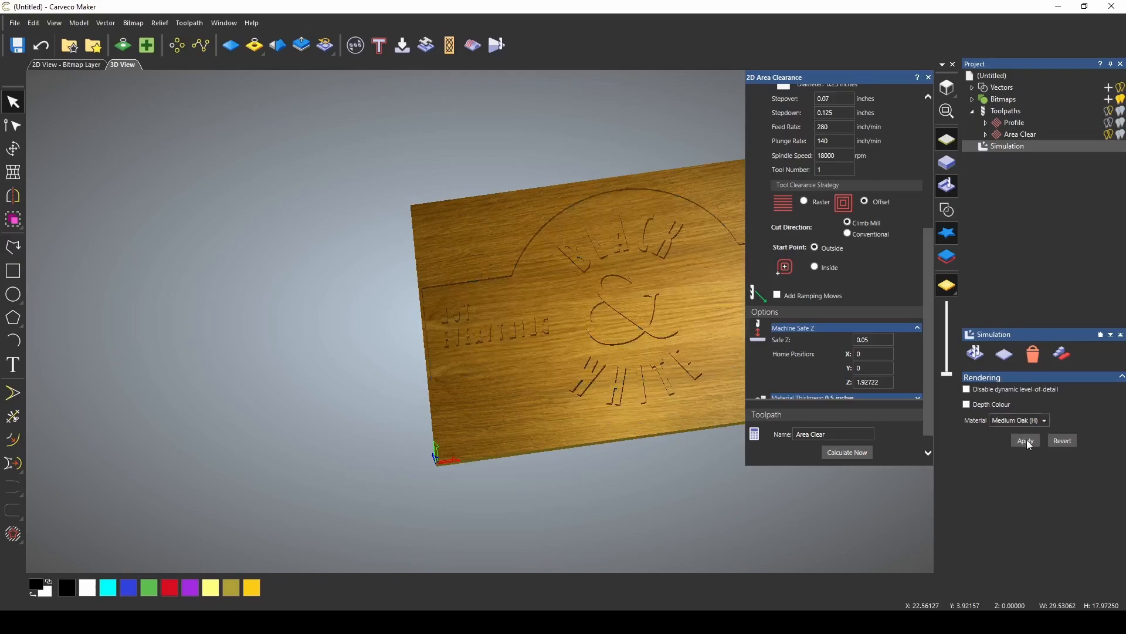
pyautogui.scroll(5, 554, 344)
pyautogui.scroll(-2, 555, 351)
pyautogui.moveTo(565, 373); pyautogui.dragTo(563, 417)
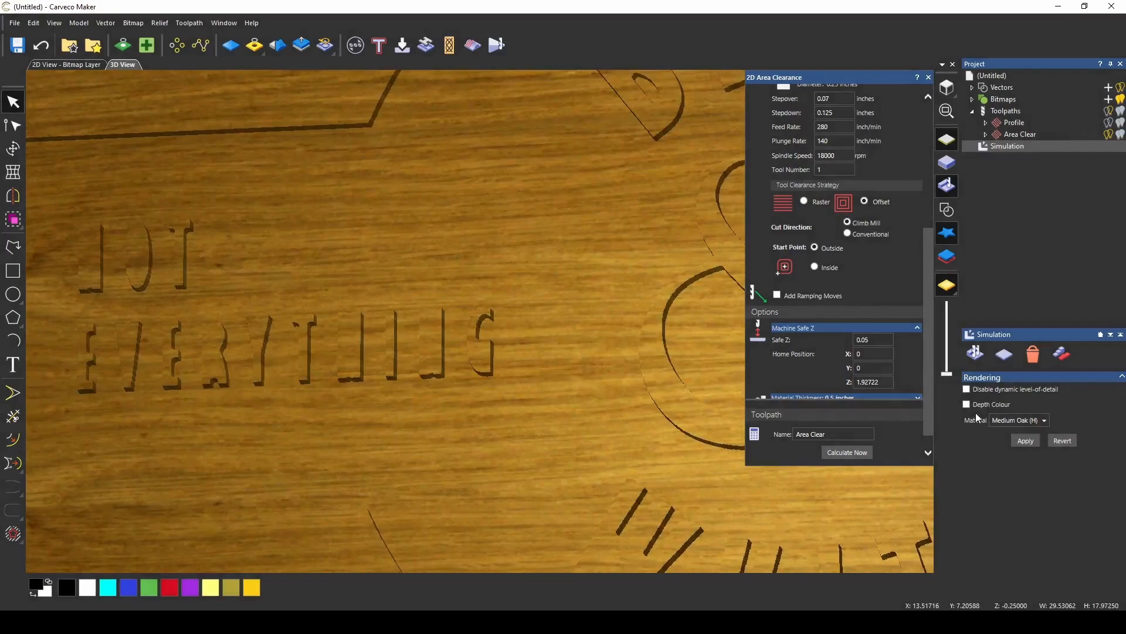
pyautogui.click(1026, 441)
pyautogui.scroll(-5, 493, 411)
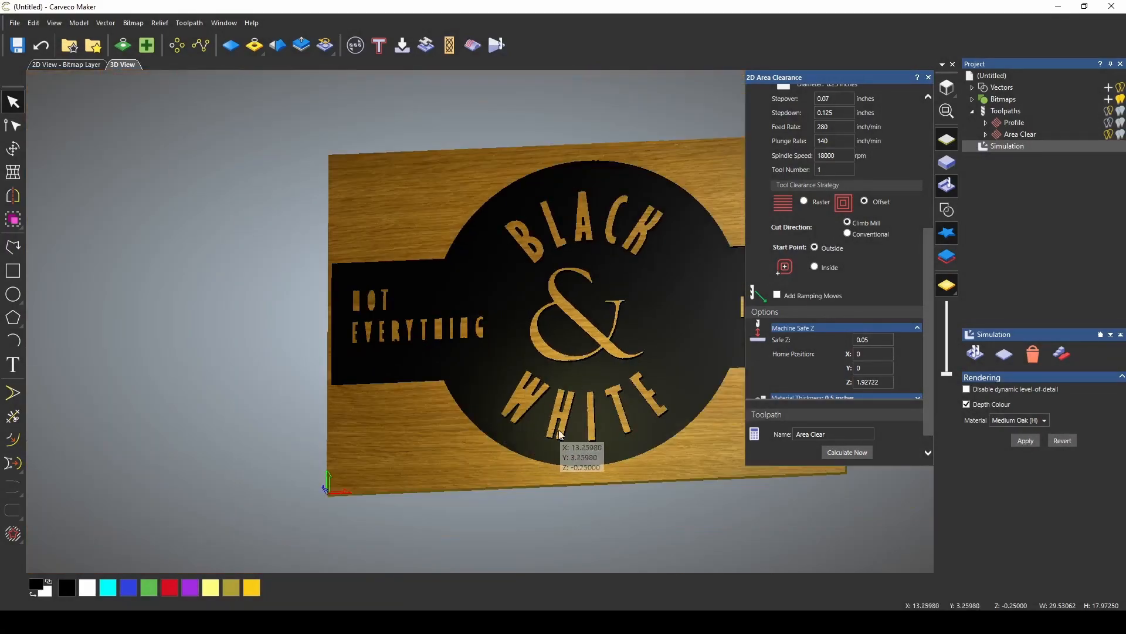
# - Examine the small NOT EVERYTHING letters in the simulated cut for details the current tools leave uncleared
pyautogui.scroll(3, 536, 325)
pyautogui.scroll(-3, 166, 515)
pyautogui.scroll(6, 259, 360)
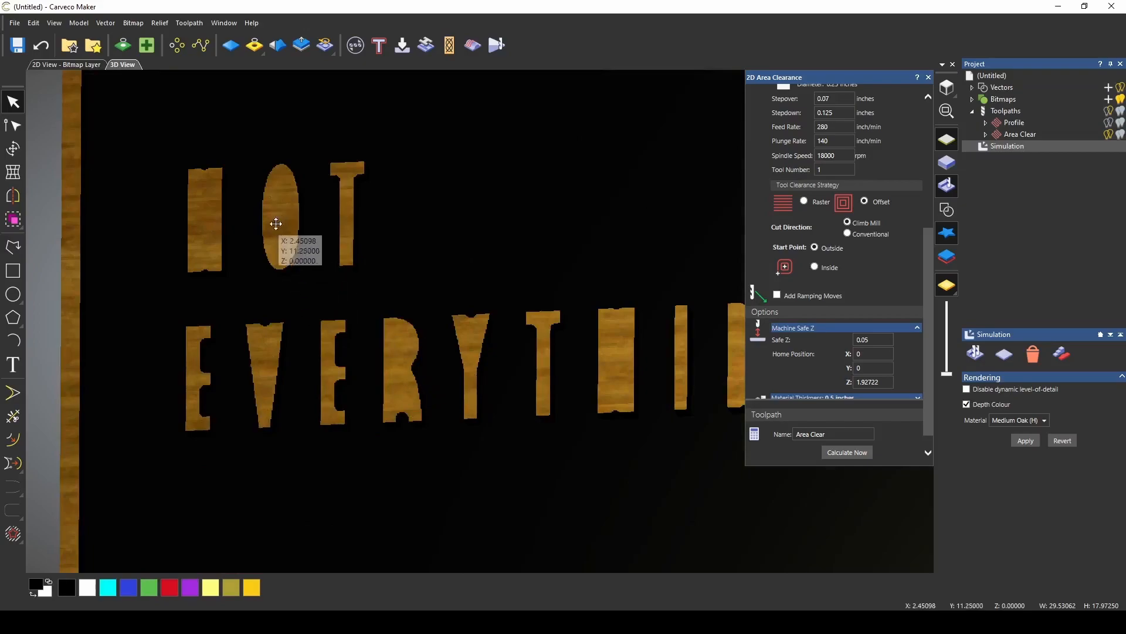
pyautogui.scroll(-4, 592, 318)
pyautogui.scroll(4, 592, 329)
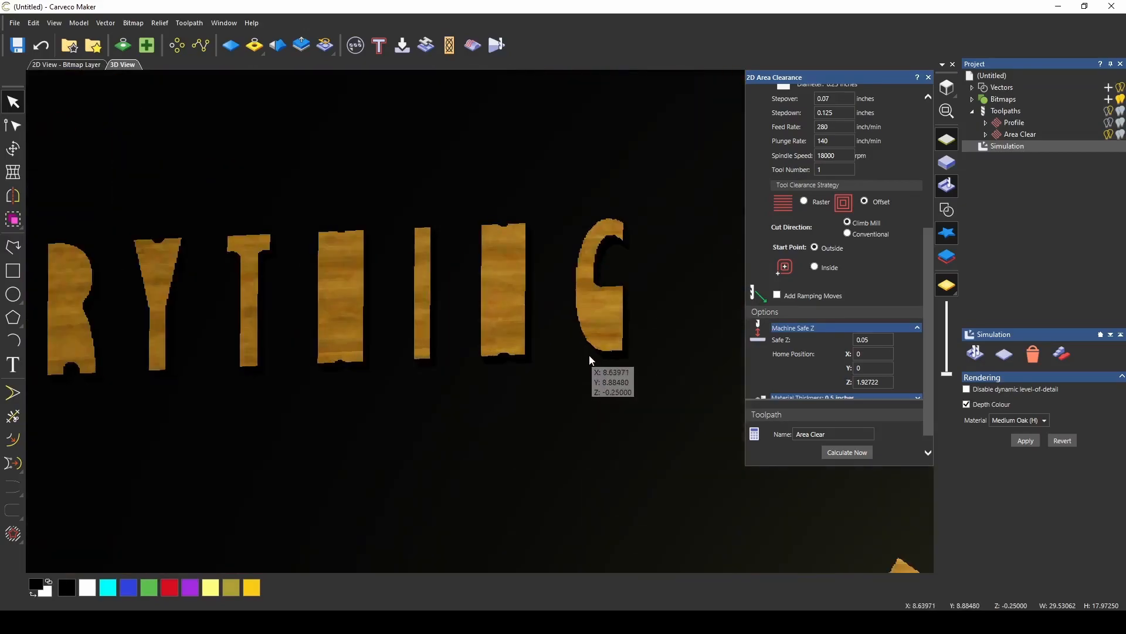
pyautogui.scroll(-4, 589, 354)
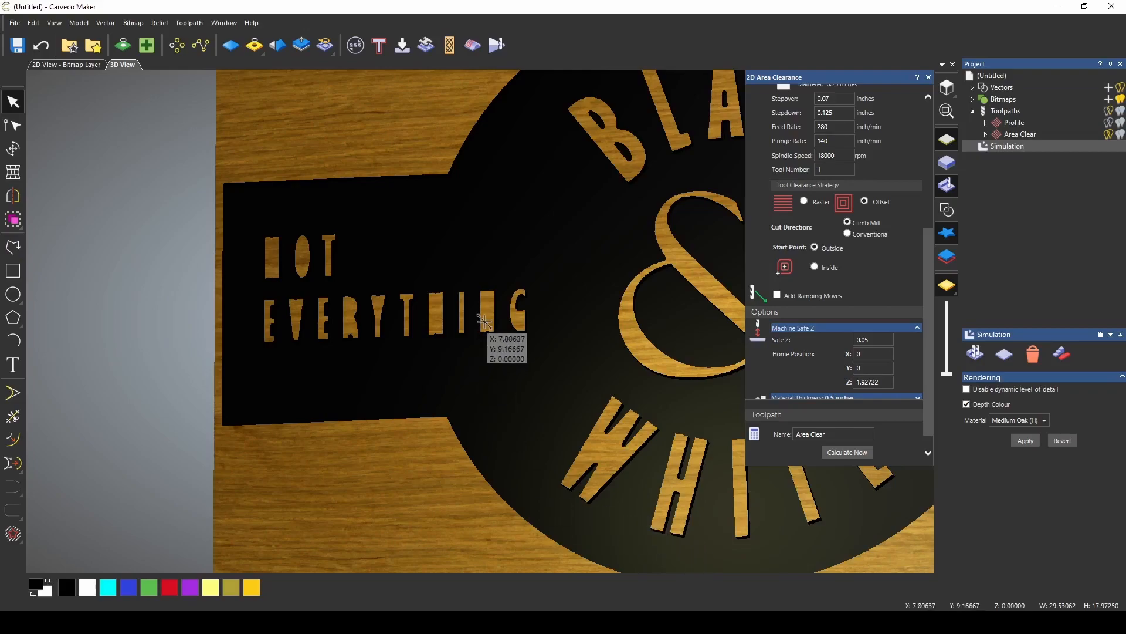
pyautogui.scroll(5, 494, 344)
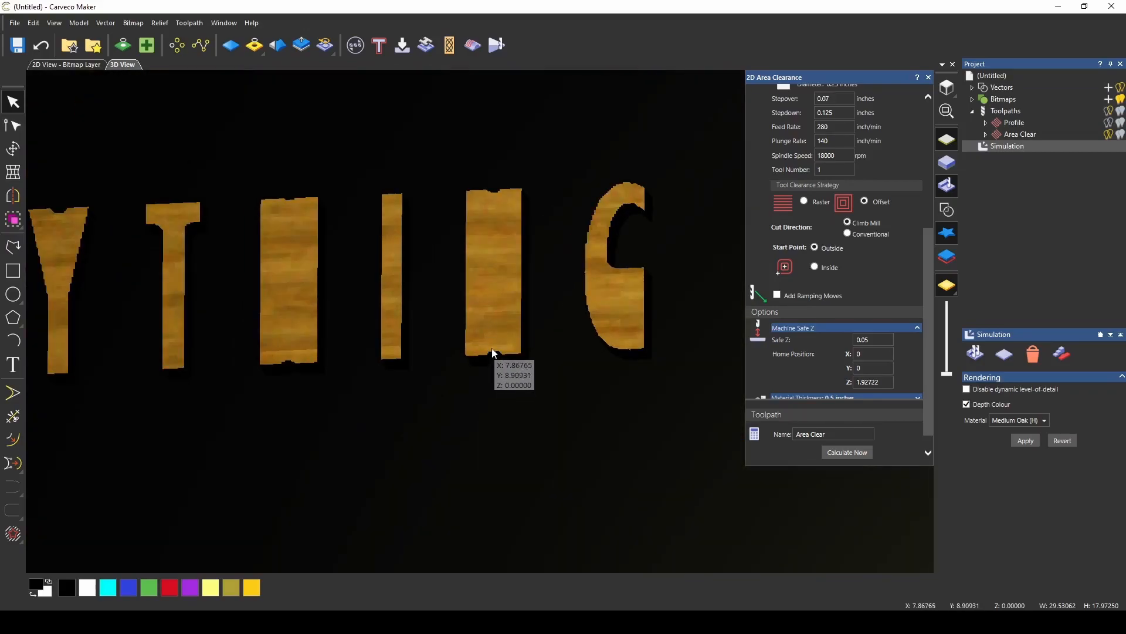
pyautogui.scroll(-5, 504, 377)
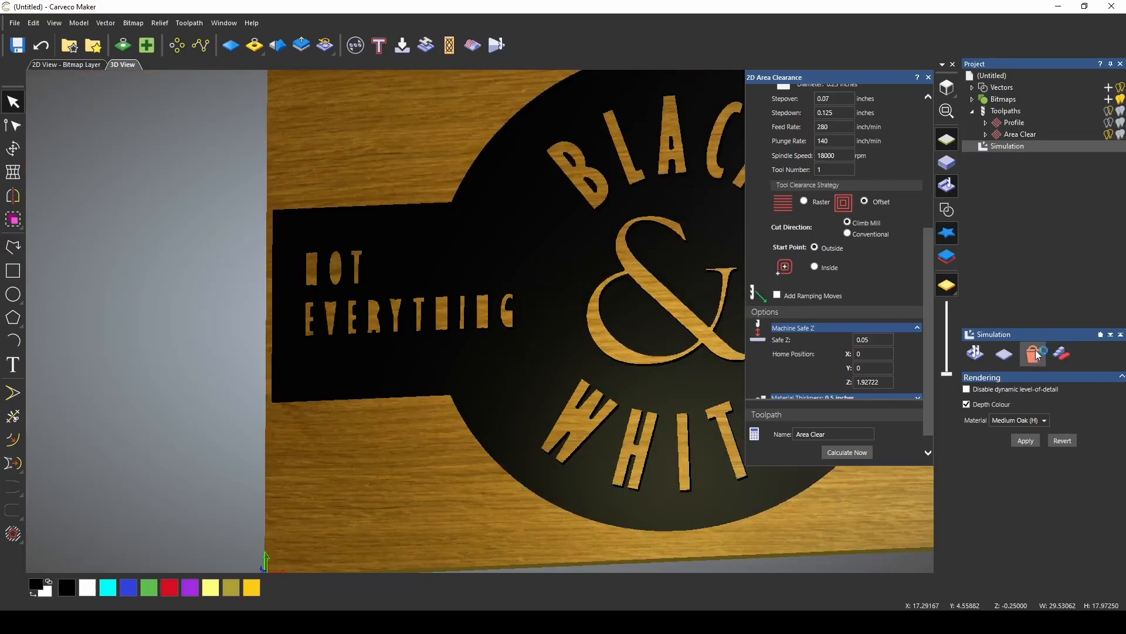
# - Delete the simulation and add the 1/32 TBN from the tool database to the area clearance tools
pyautogui.click(1020, 134)
pyautogui.click(949, 210)
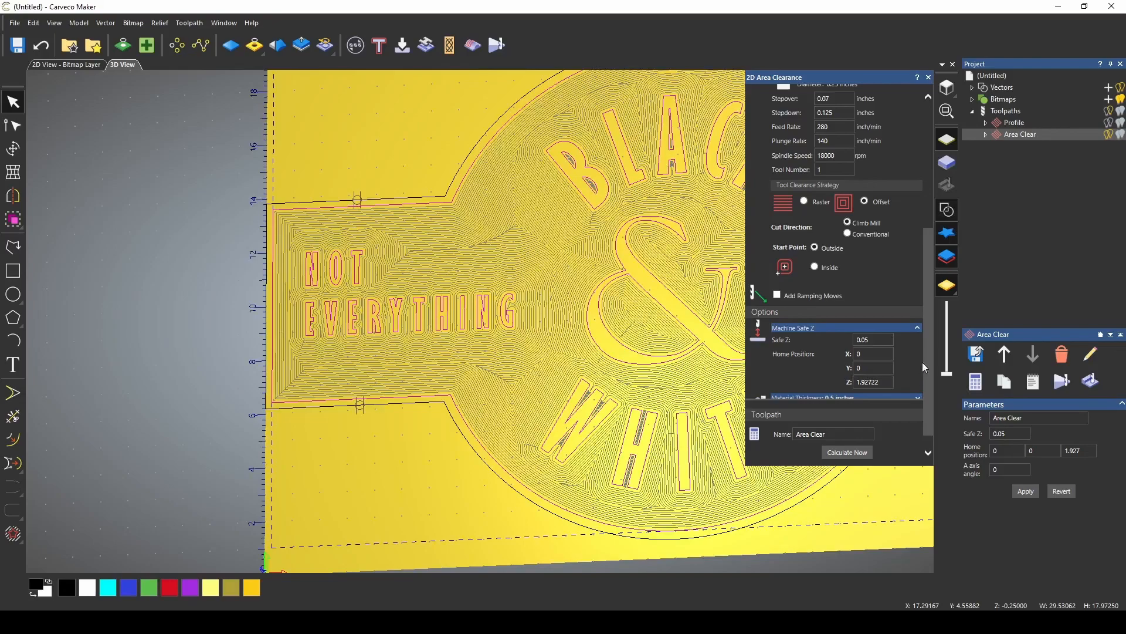
pyautogui.scroll(3, 938, 352)
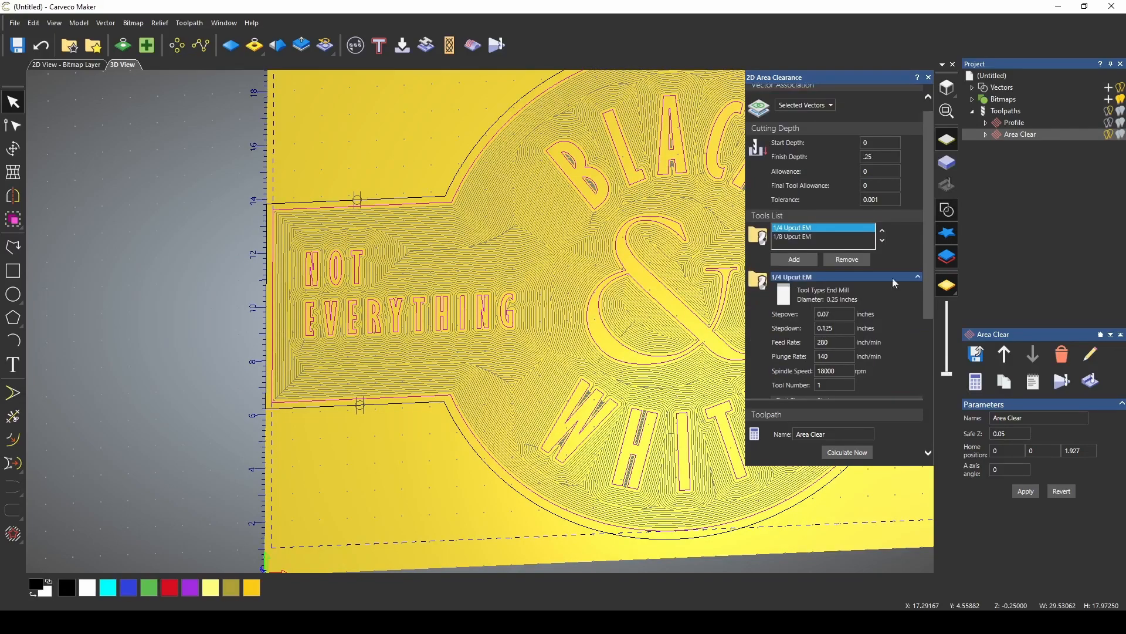
pyautogui.click(794, 260)
pyautogui.click(382, 295)
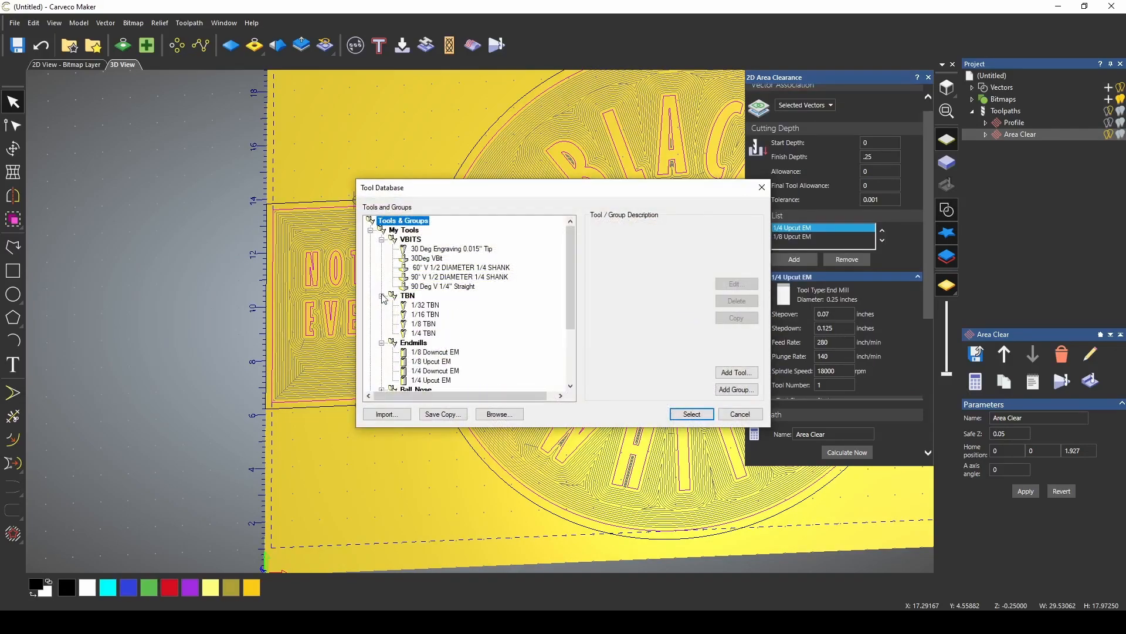
pyautogui.click(425, 305)
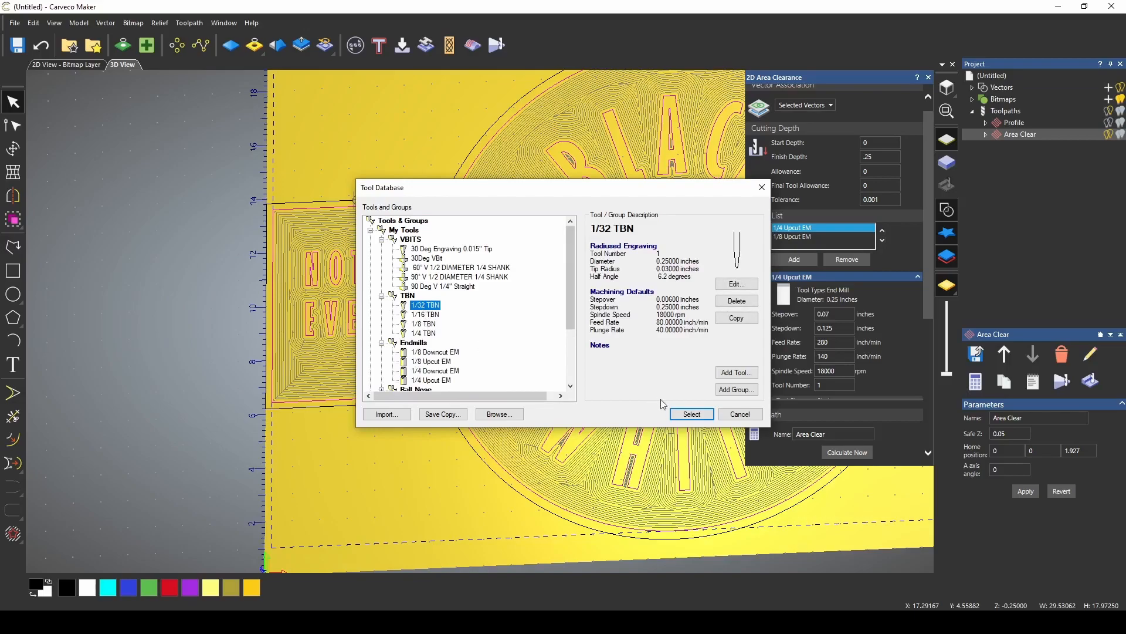
pyautogui.click(694, 415)
# - Set the clearance strategy of the 1/32 TBN and the 1/8 Upcut EM to Offset
pyautogui.click(864, 231)
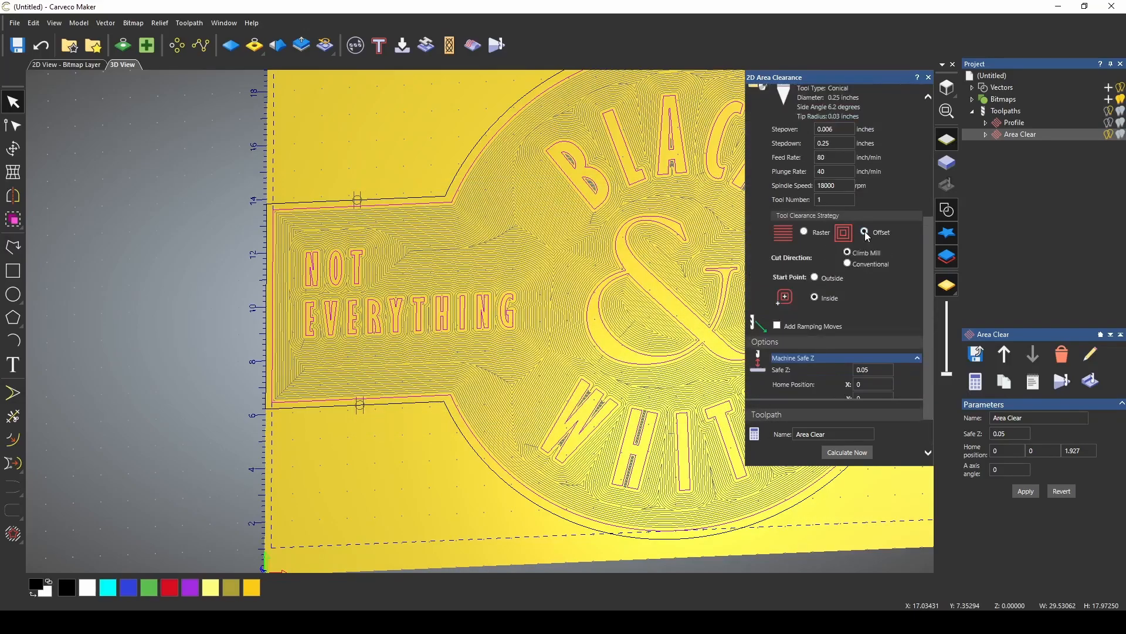
pyautogui.scroll(3, 895, 258)
pyautogui.click(819, 209)
pyautogui.scroll(-3, 826, 236)
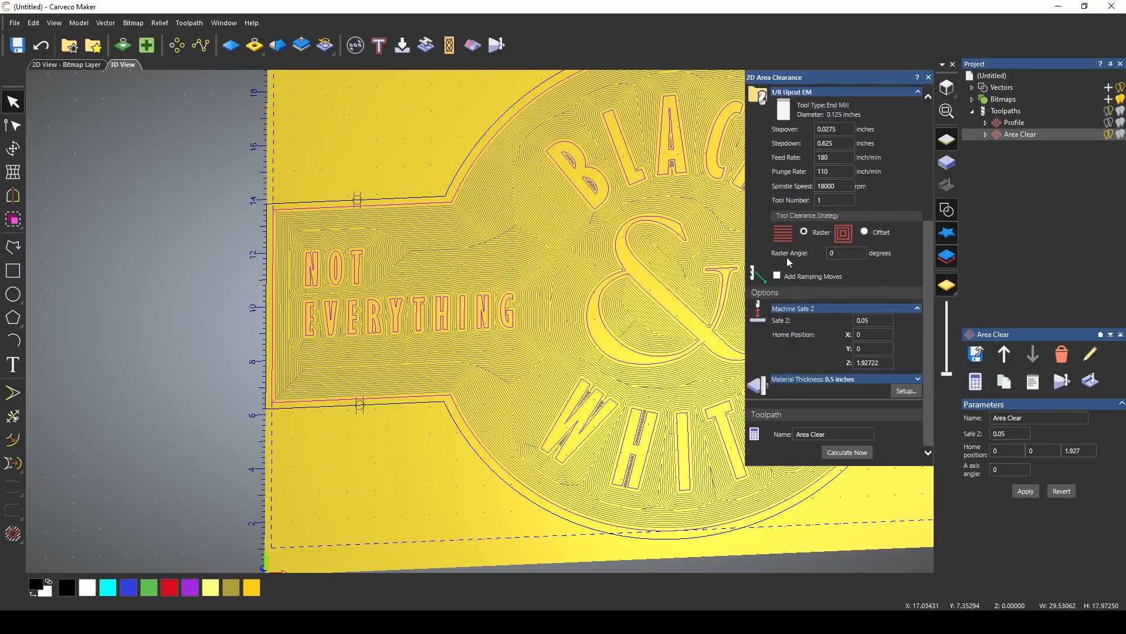
pyautogui.click(866, 233)
pyautogui.scroll(3, 827, 244)
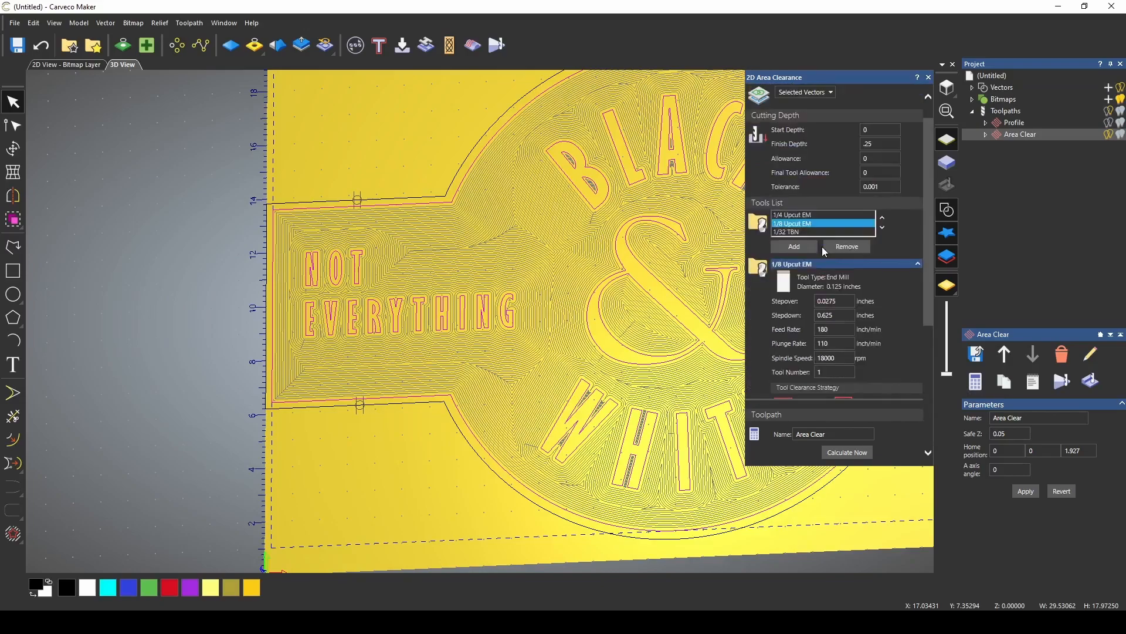
# - Switch the 1/4 Upcut EM's clearance strategy to Raster, keeping the 45-degree raster angle
pyautogui.click(818, 216)
pyautogui.scroll(-3, 829, 228)
pyautogui.scroll(3, 873, 235)
pyautogui.click(860, 235)
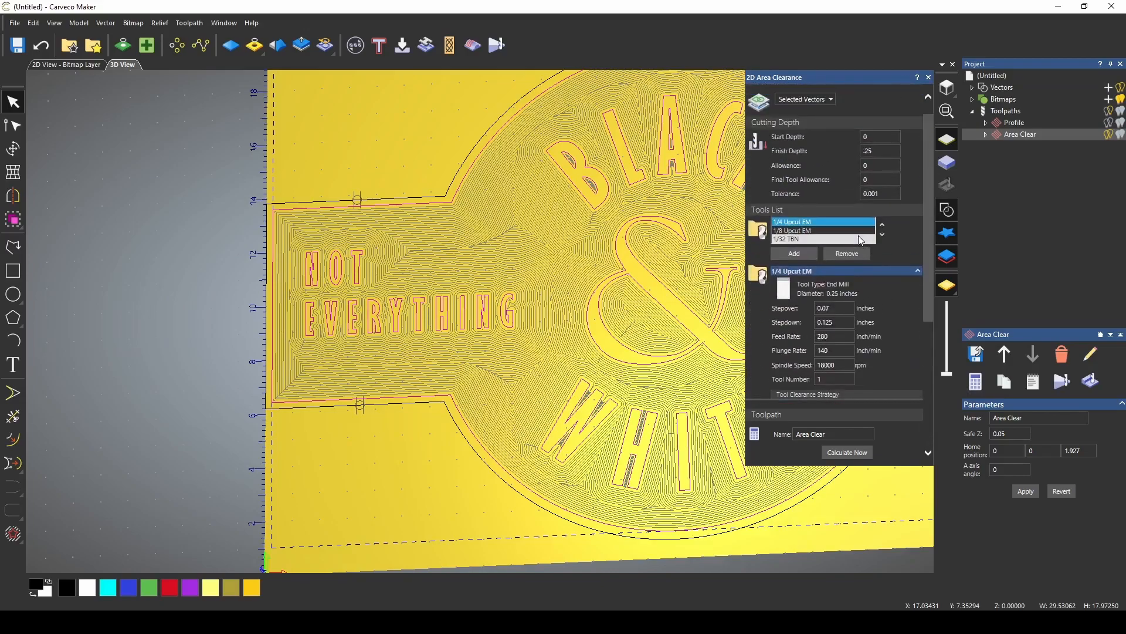
pyautogui.scroll(-3, 853, 270)
pyautogui.scroll(3, 815, 246)
pyautogui.click(819, 164)
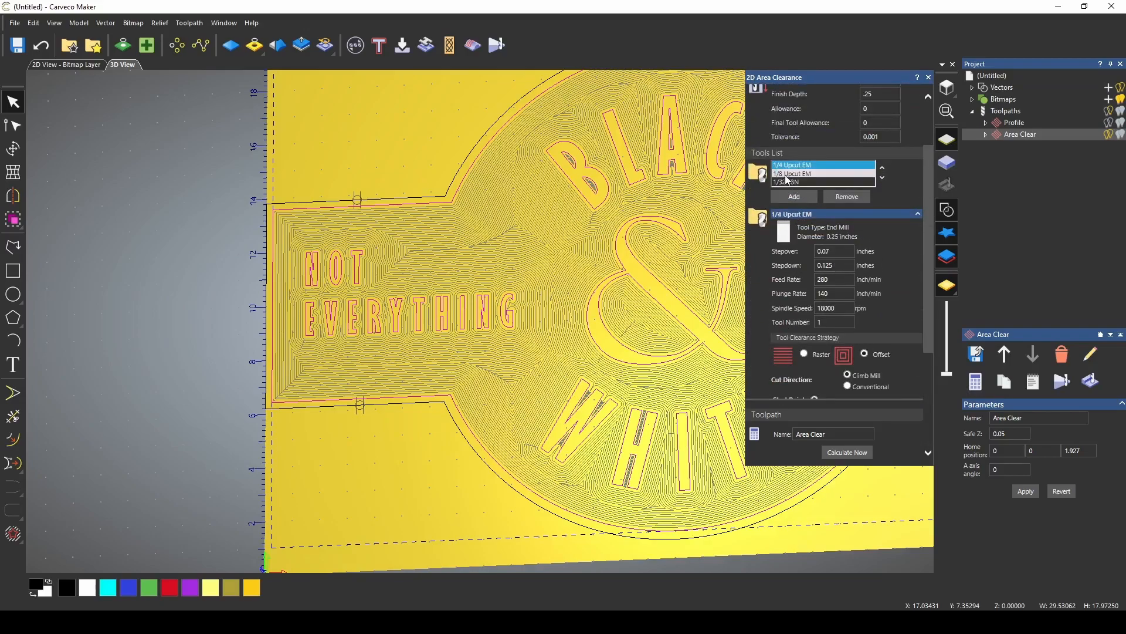
pyautogui.scroll(-3, 848, 269)
pyautogui.click(804, 240)
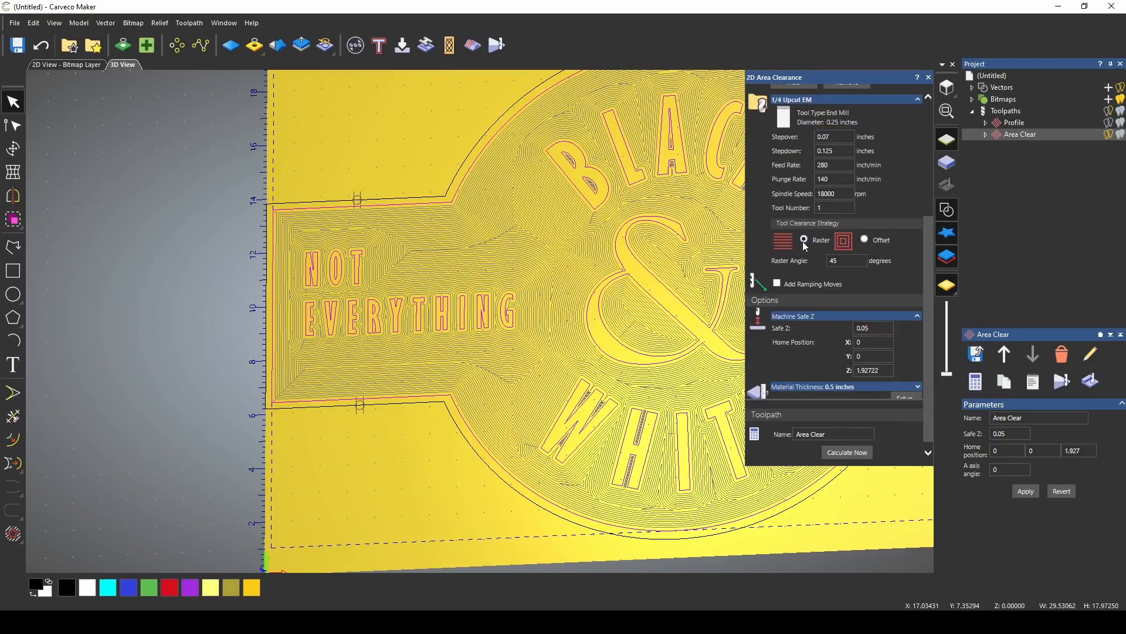
# - Check the 1/8 Upcut EM's Offset, start point and ramping settings, and bring up the 1/32 TBN's cutting parameters
pyautogui.scroll(4, 802, 269)
pyautogui.scroll(1, 801, 269)
pyautogui.click(816, 223)
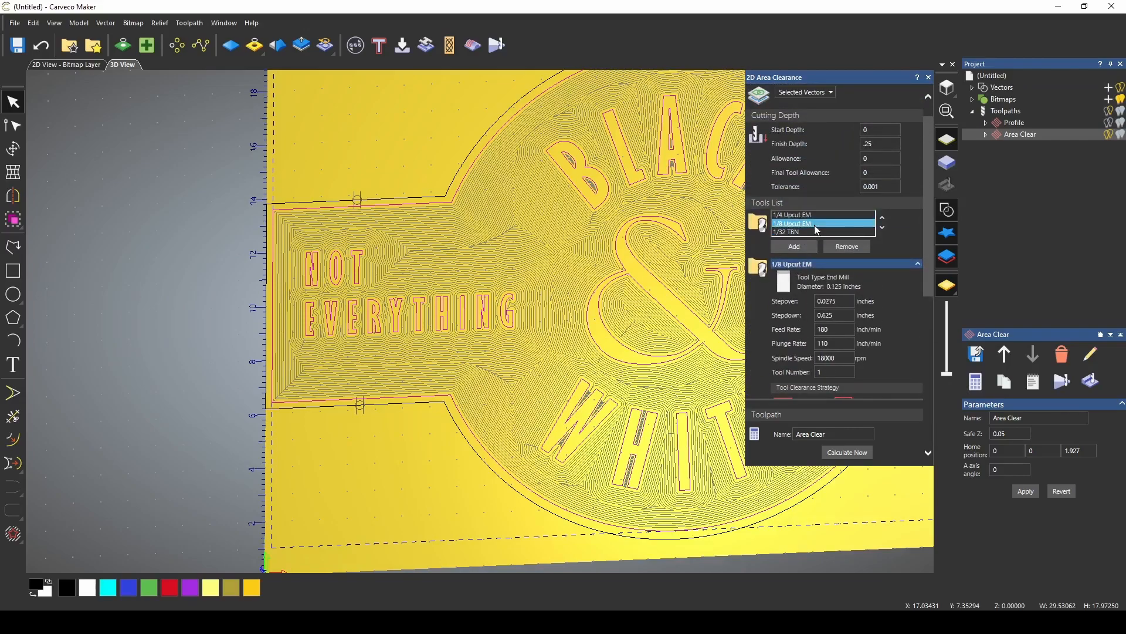
pyautogui.scroll(-6, 817, 230)
pyautogui.click(778, 264)
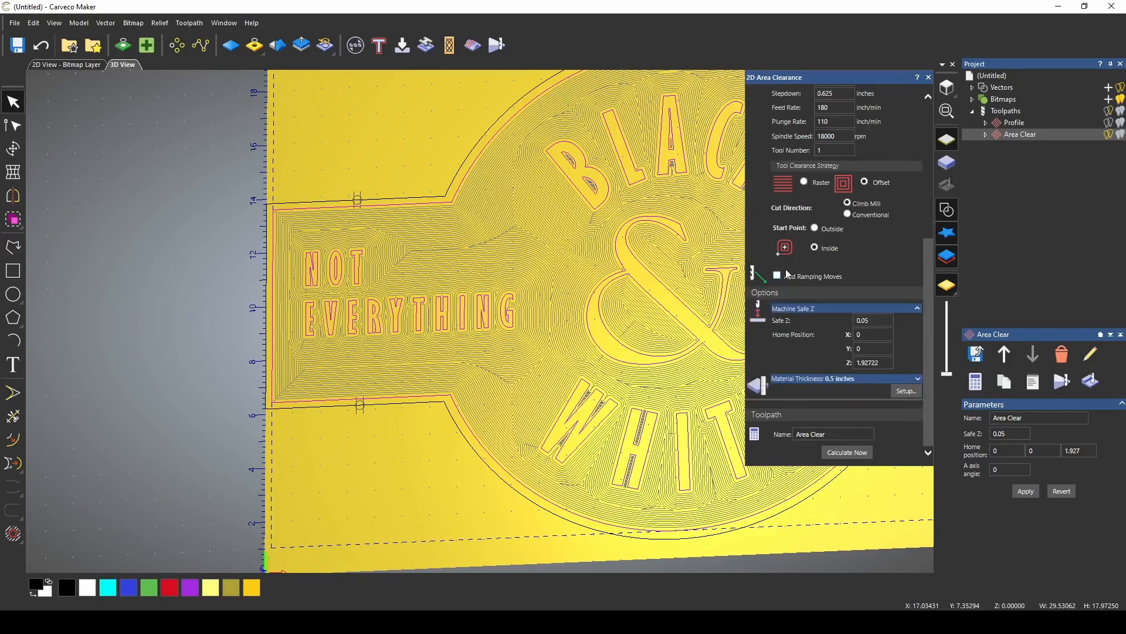
pyautogui.scroll(2, 886, 253)
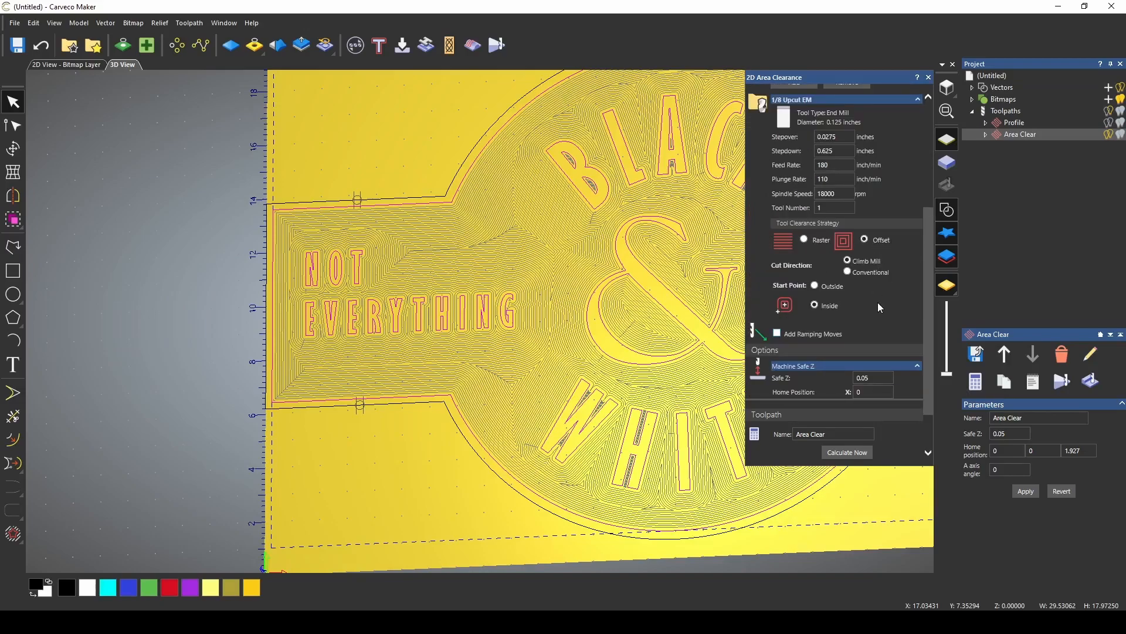
pyautogui.scroll(3, 864, 321)
pyautogui.click(798, 182)
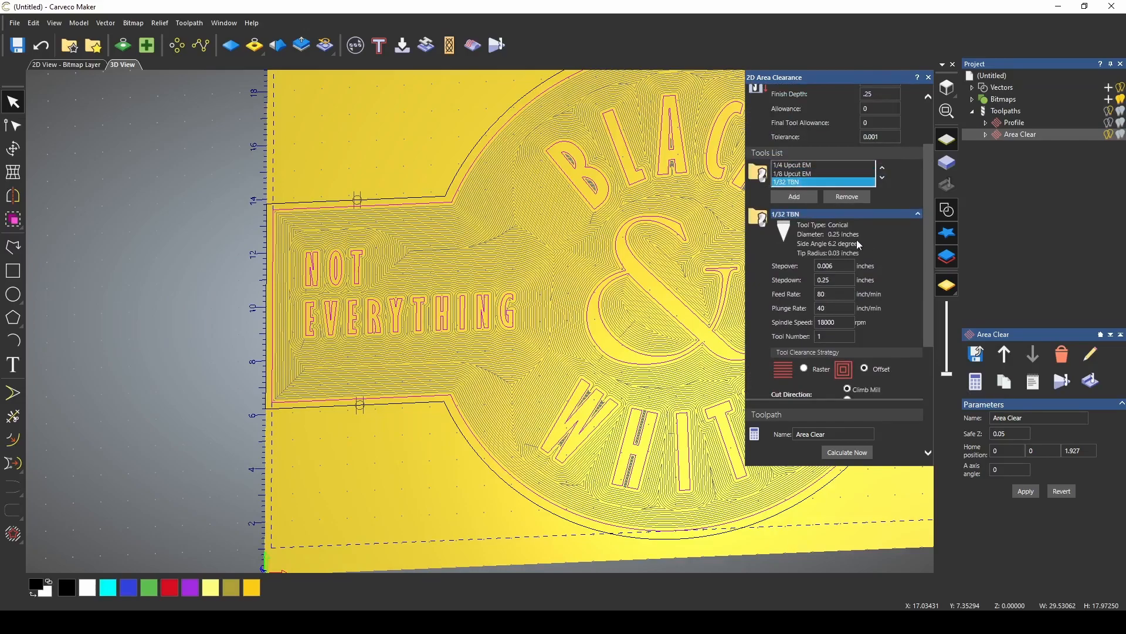
# - Recalculate the area clearance with the 1/32 TBN, simulate it, and examine the NOT EVERYTHING lettering
pyautogui.scroll(-5, 893, 277)
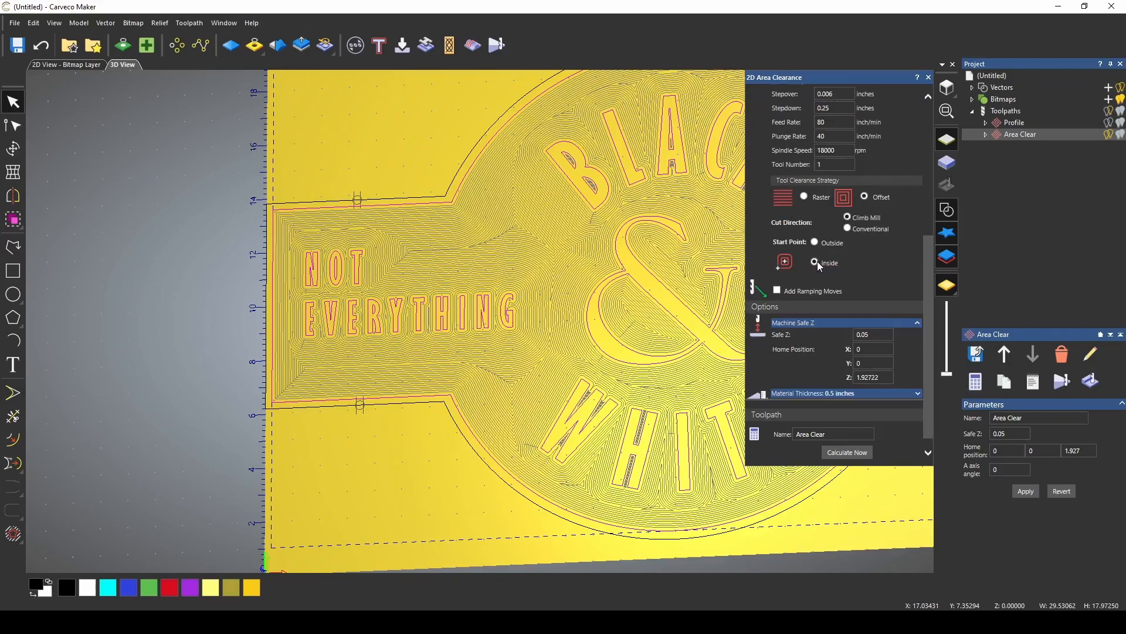
pyautogui.click(865, 458)
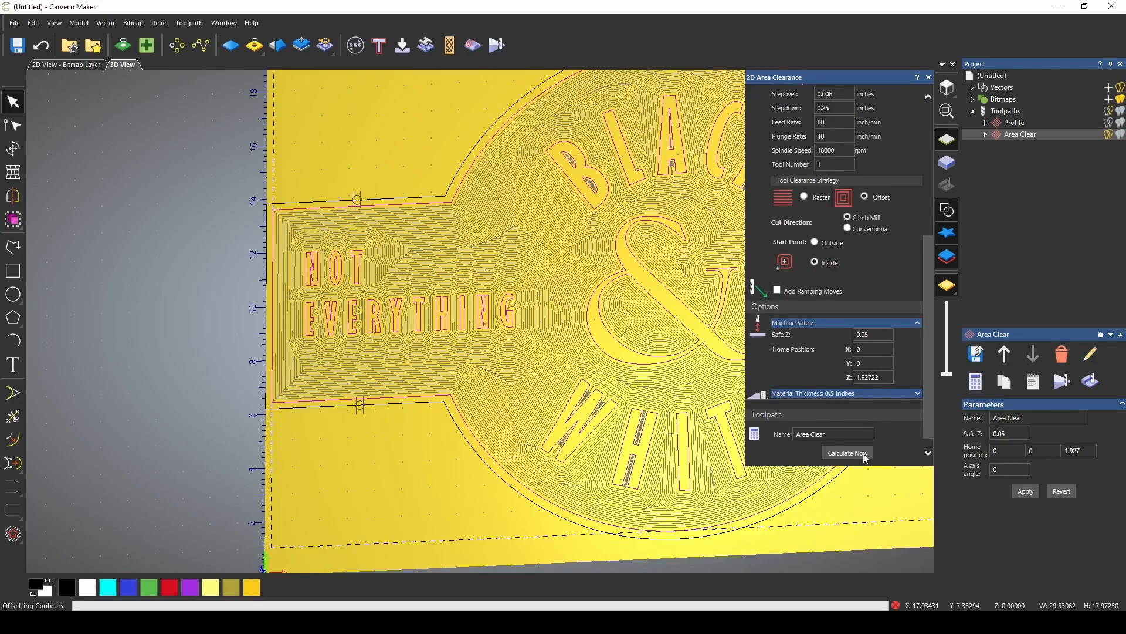
pyautogui.click(1089, 382)
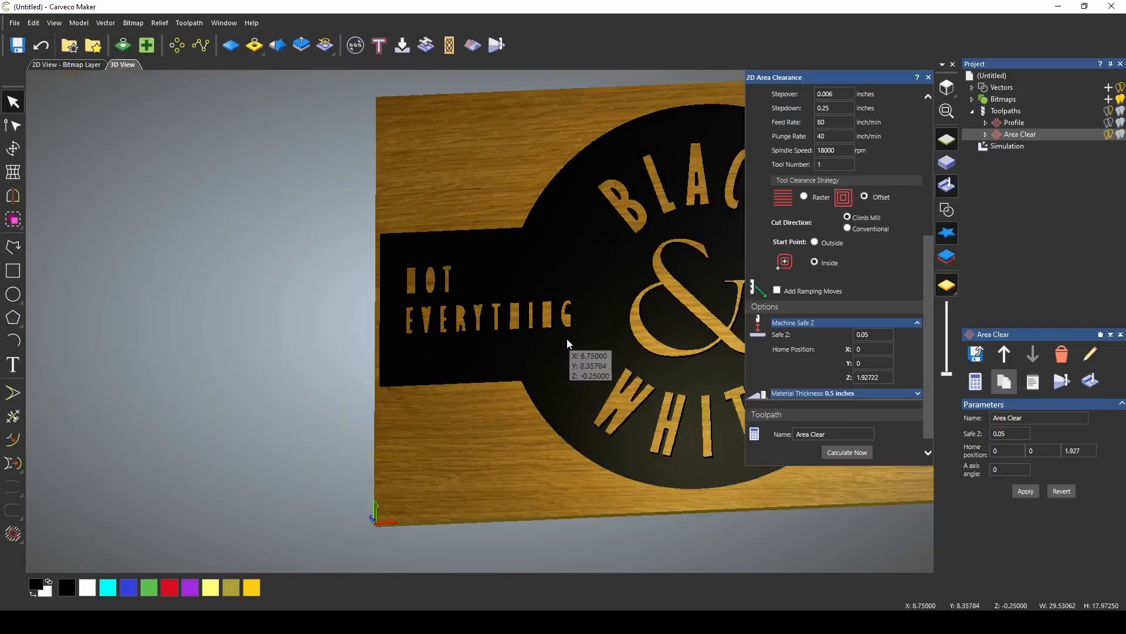
pyautogui.scroll(10, 407, 312)
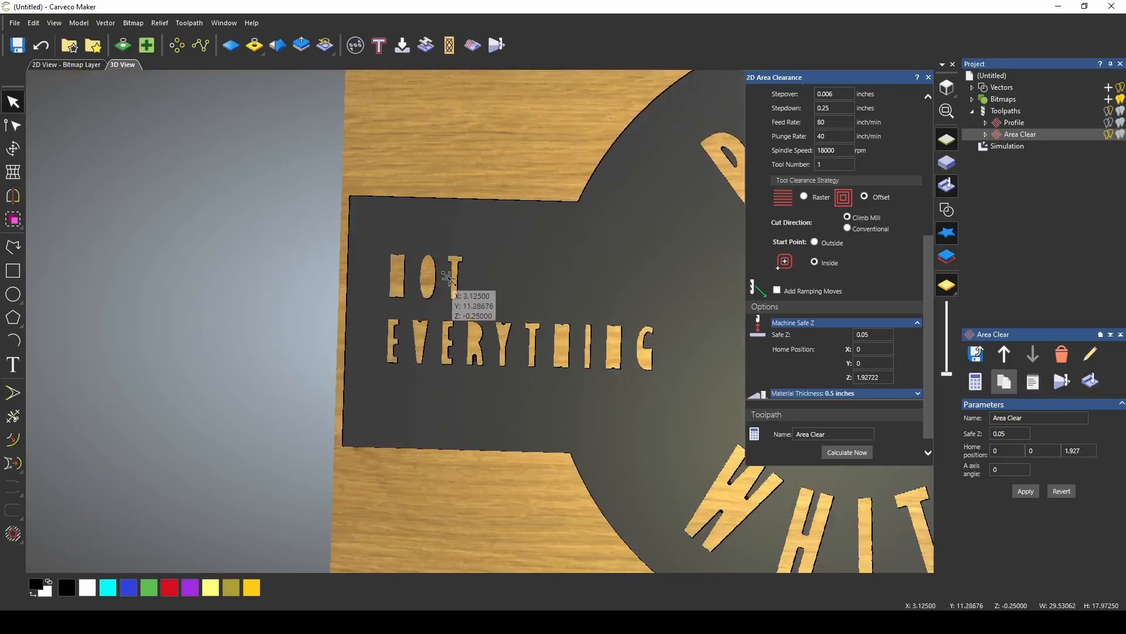
pyautogui.scroll(-8, 397, 300)
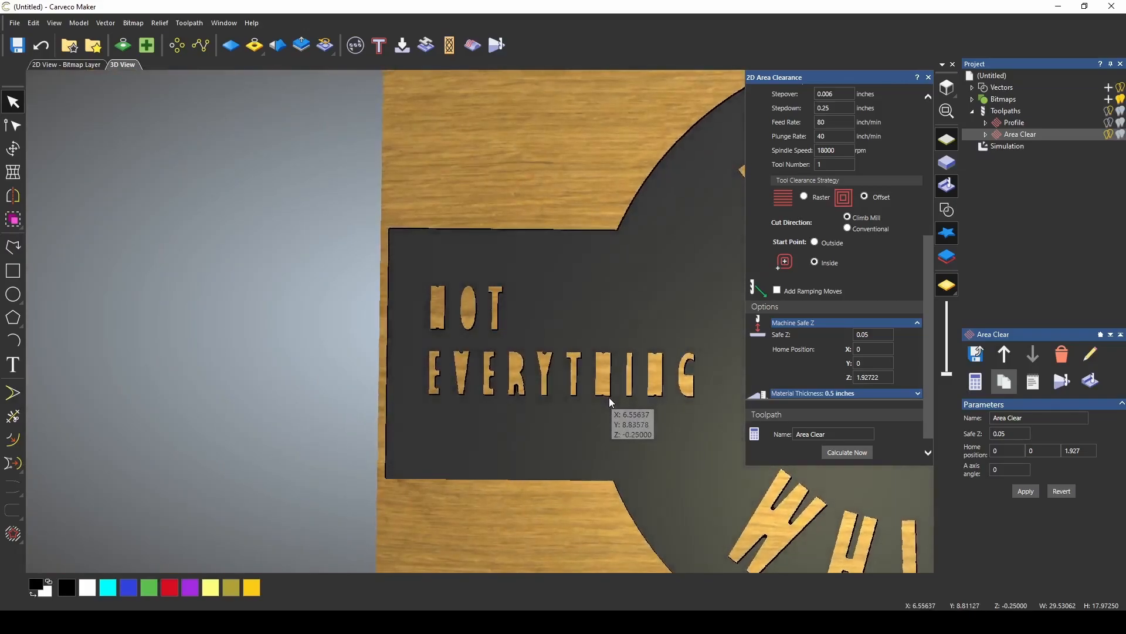
pyautogui.scroll(4, 644, 396)
pyautogui.scroll(3, 643, 392)
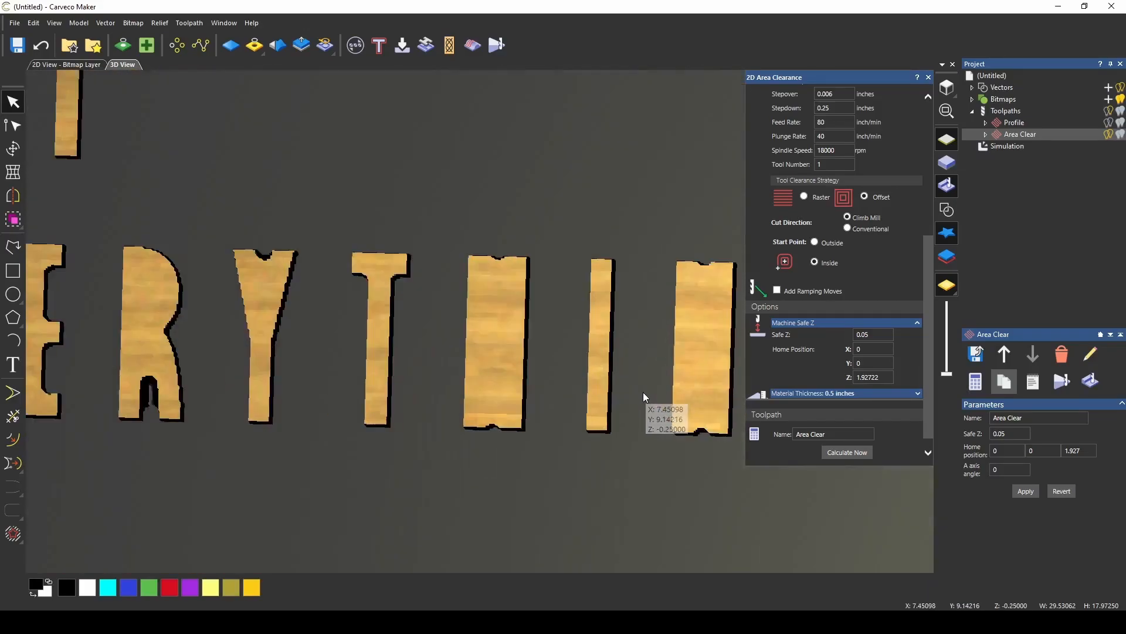
pyautogui.scroll(-2, 481, 315)
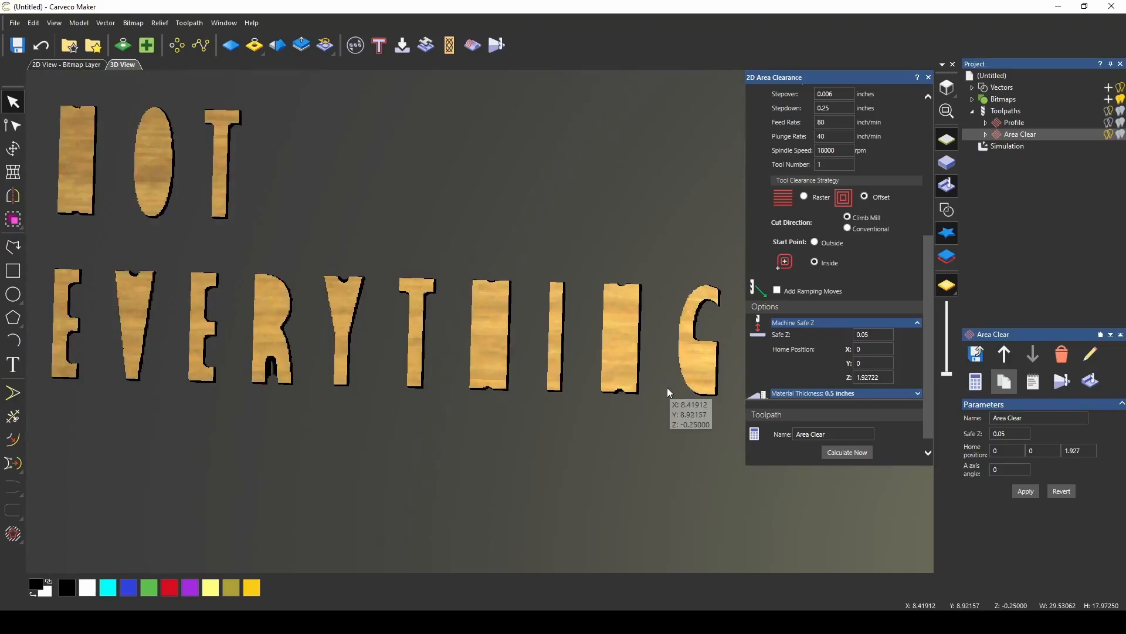
# - Delete the simulation, show the vectors again, and remove the 1/32 TBN from the area clearance tools
pyautogui.click(1003, 147)
pyautogui.click(1032, 355)
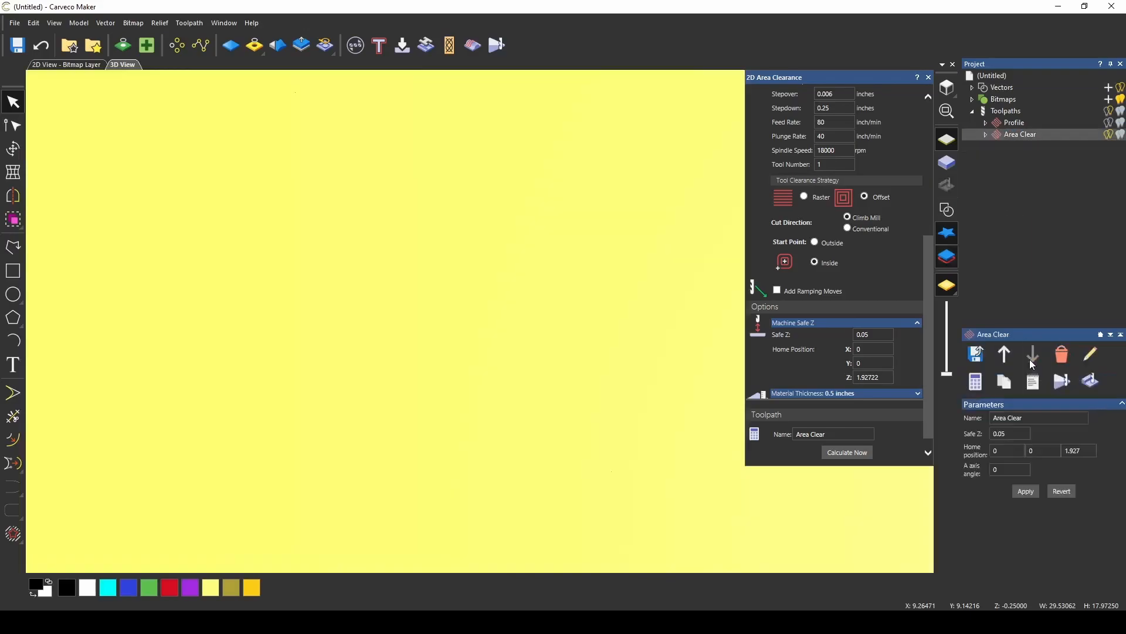
pyautogui.click(947, 210)
pyautogui.moveTo(929, 308); pyautogui.dragTo(934, 166)
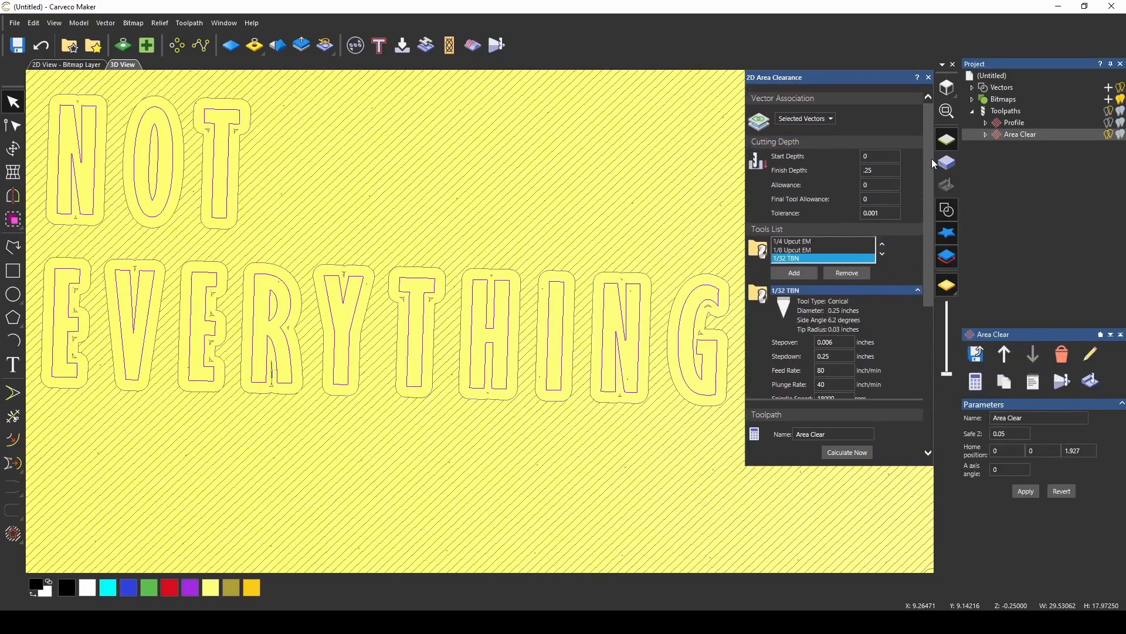
pyautogui.click(847, 273)
# - Add the Amana 1/4" shank V-bit #45783-K SC Carving Liner 18° Spektra to the area clearance tools
pyautogui.click(802, 274)
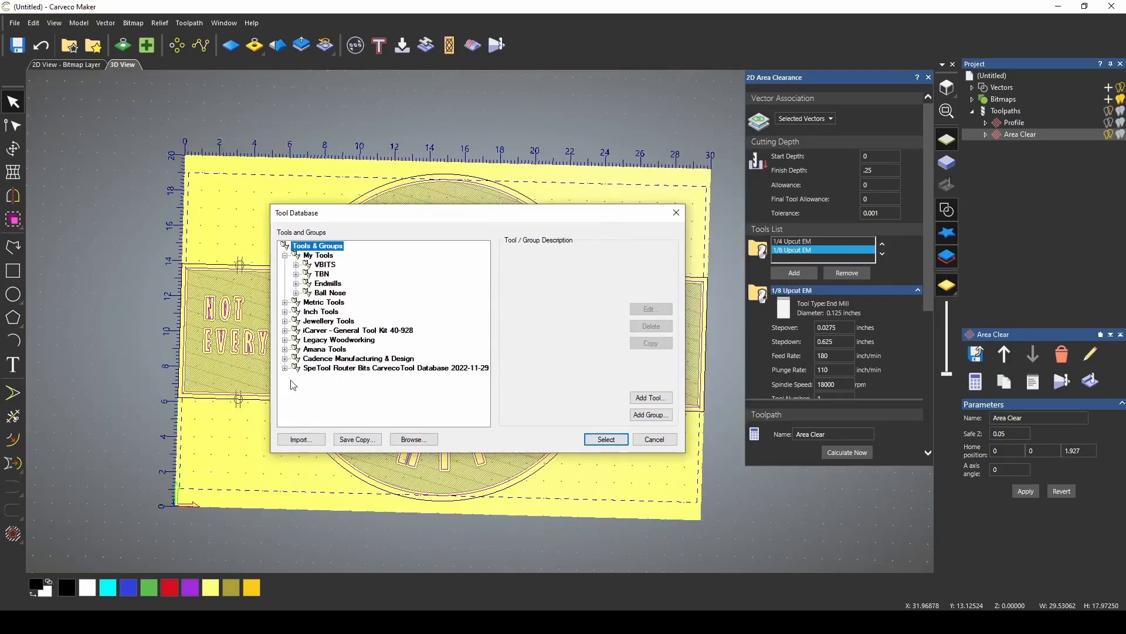
pyautogui.click(284, 351)
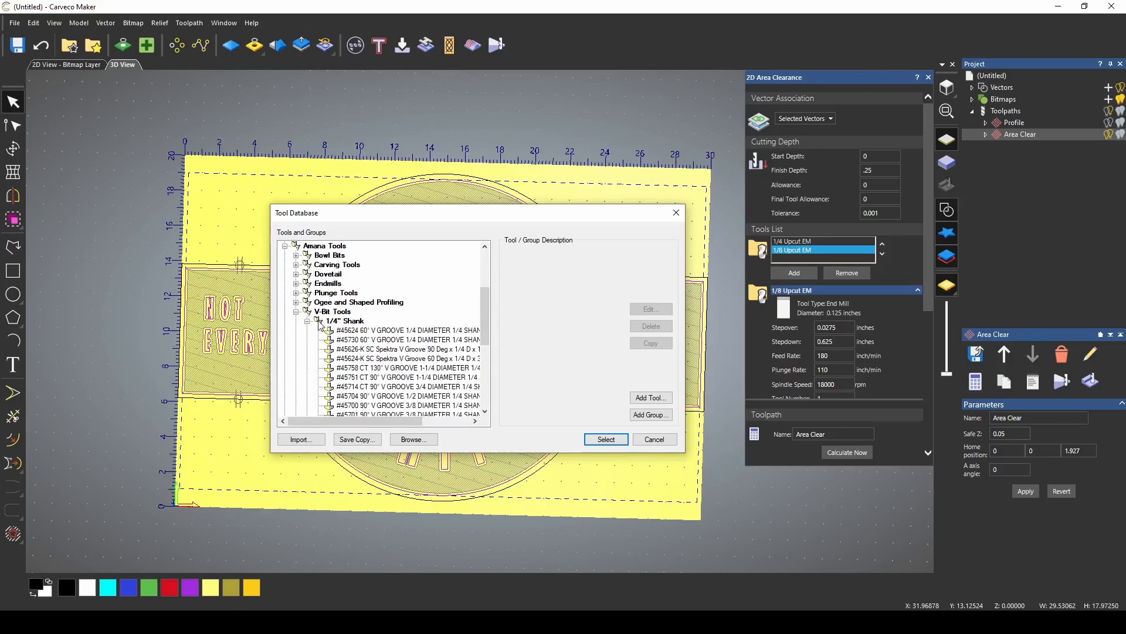
pyautogui.scroll(-3, 409, 358)
pyautogui.click(410, 351)
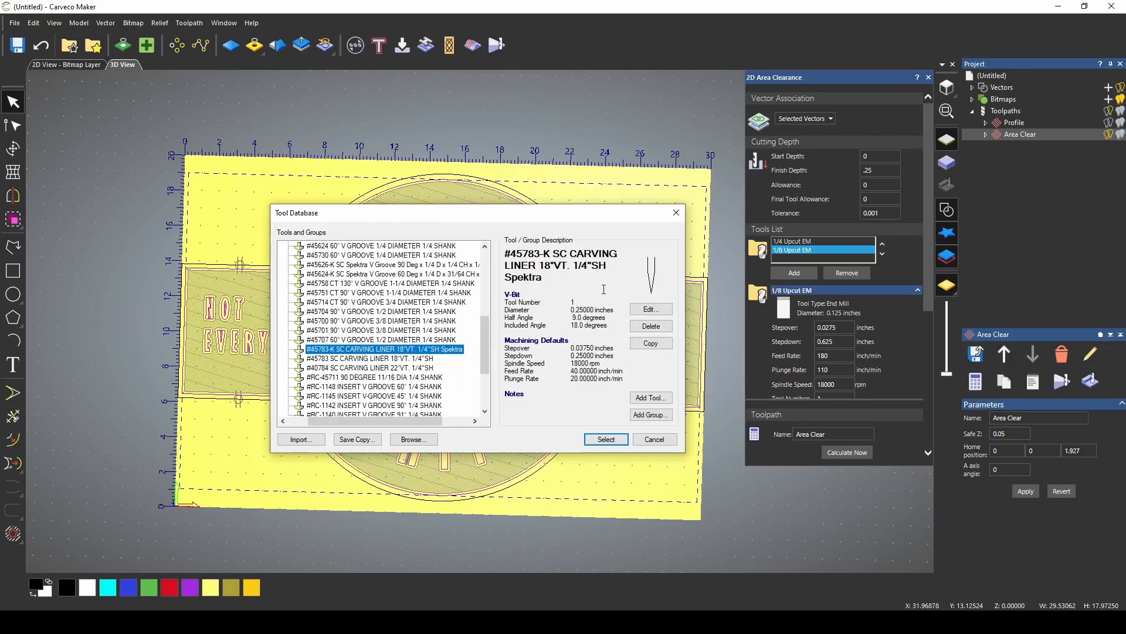
pyautogui.click(606, 439)
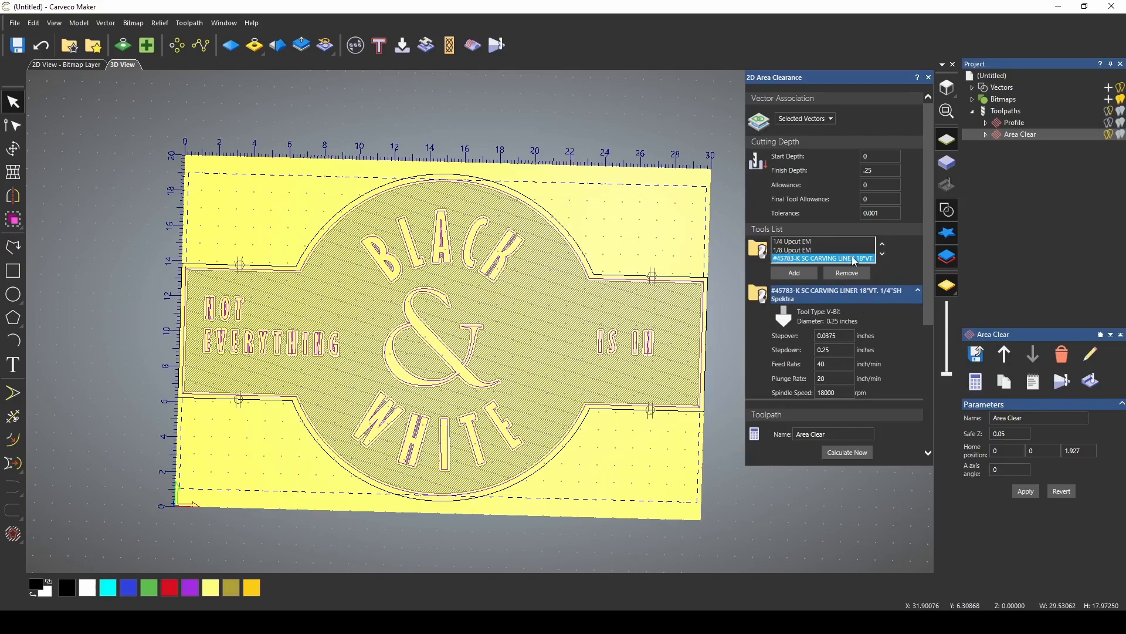
# - Recalculate and simulate the area clearance with the 18° carving liner, inspect the small letters, and clear the simulation
pyautogui.scroll(-5, 844, 411)
pyautogui.click(842, 453)
pyautogui.click(1090, 381)
pyautogui.scroll(10, 238, 316)
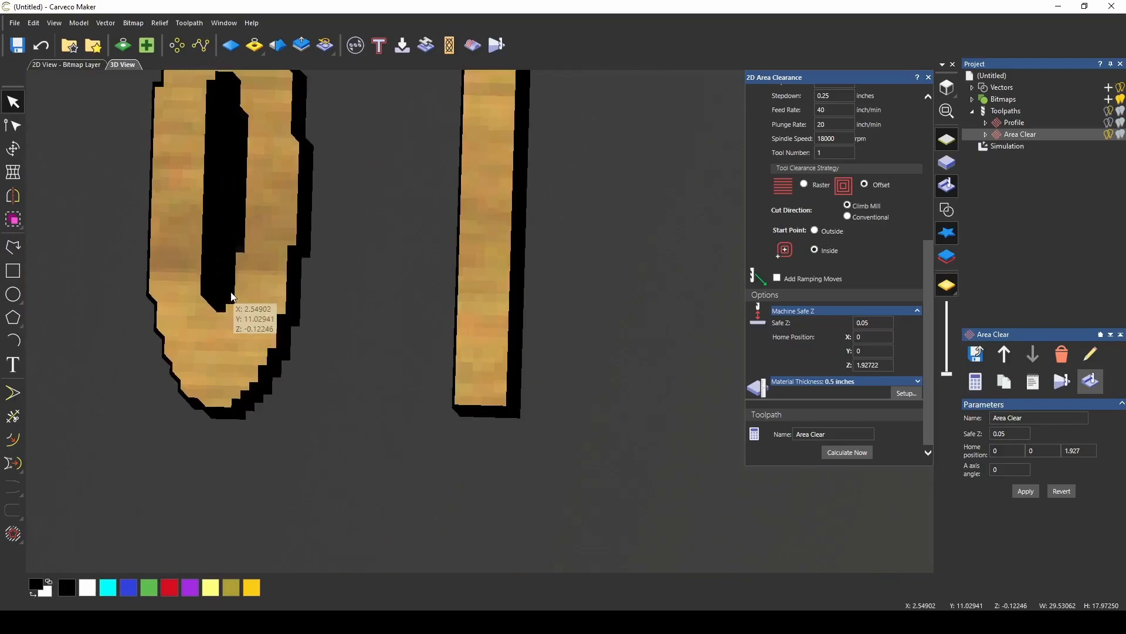
pyautogui.scroll(-10, 232, 297)
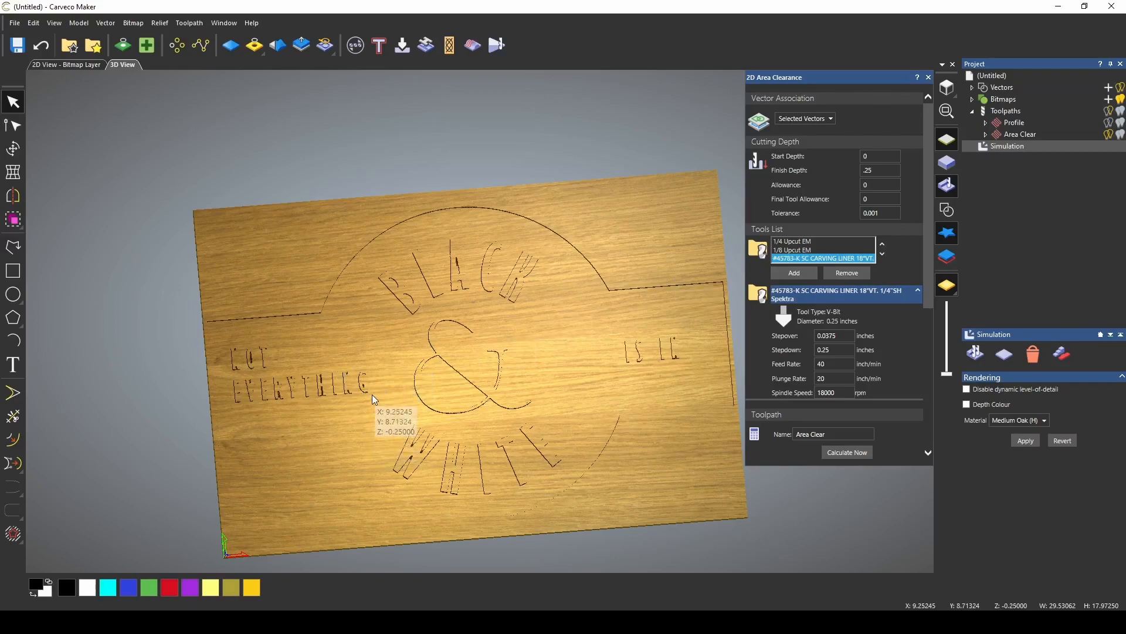
pyautogui.click(1020, 134)
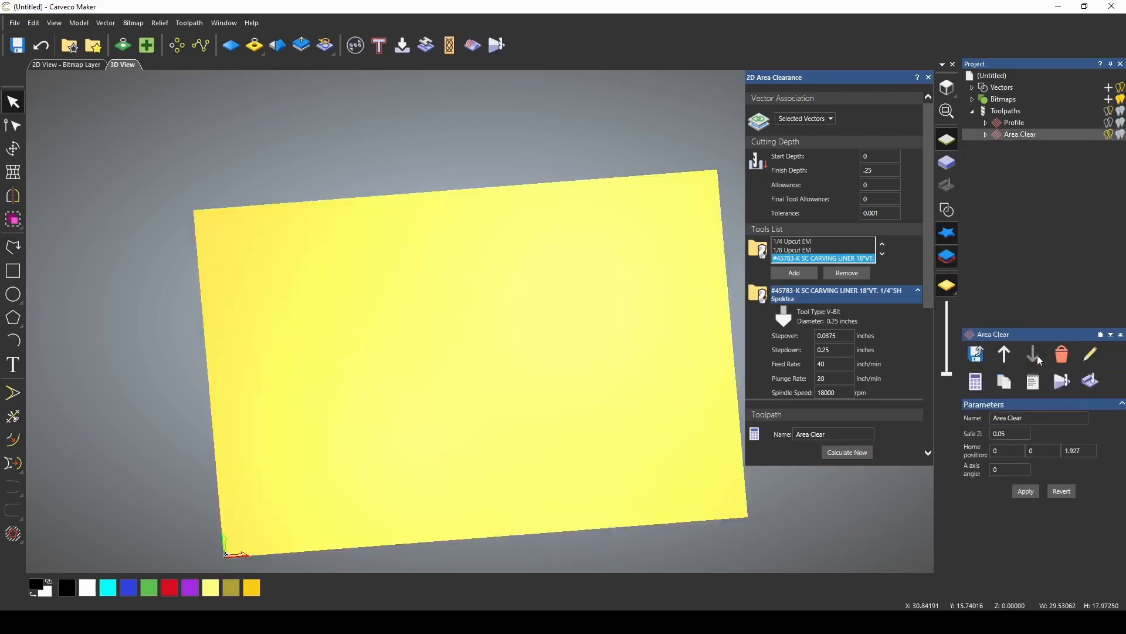
pyautogui.click(928, 77)
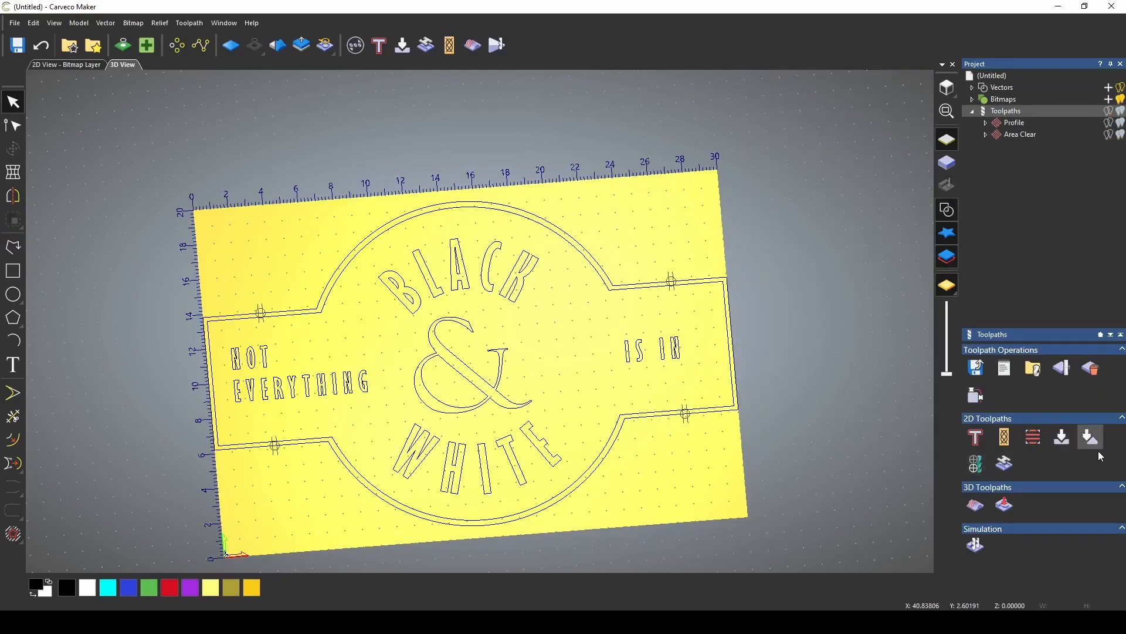
# - Start a V-Bit Carving toolpath for all lettering and the ampersand, using the 60° V 1/2 Diameter 1/4 Shank tool
pyautogui.click(1065, 444)
pyautogui.moveTo(221, 329); pyautogui.dragTo(388, 418)
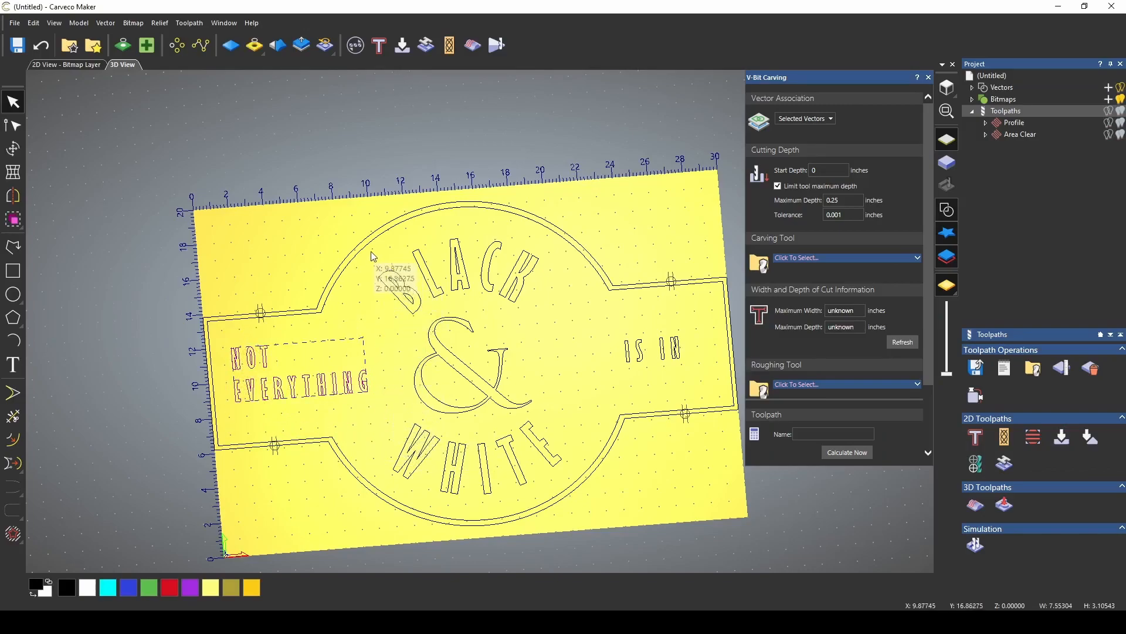
pyautogui.keyDown('shift'); pyautogui.click(400, 273); pyautogui.keyUp('shift')
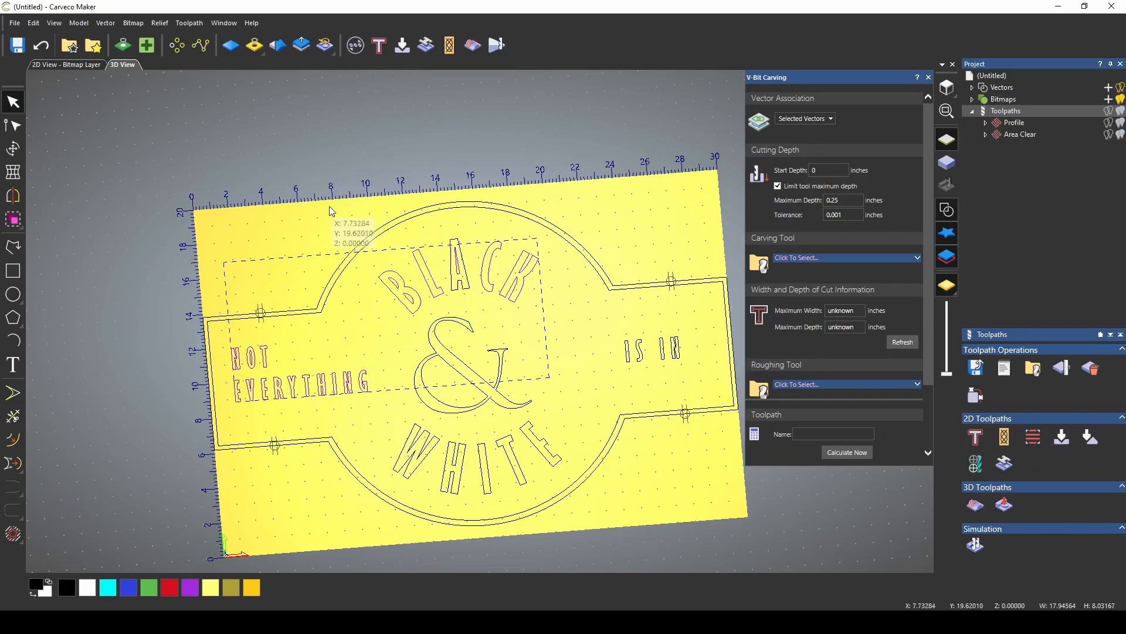
pyautogui.keyDown('shift'); pyautogui.moveTo(347, 207); pyautogui.dragTo(552, 583); pyautogui.keyUp('shift')
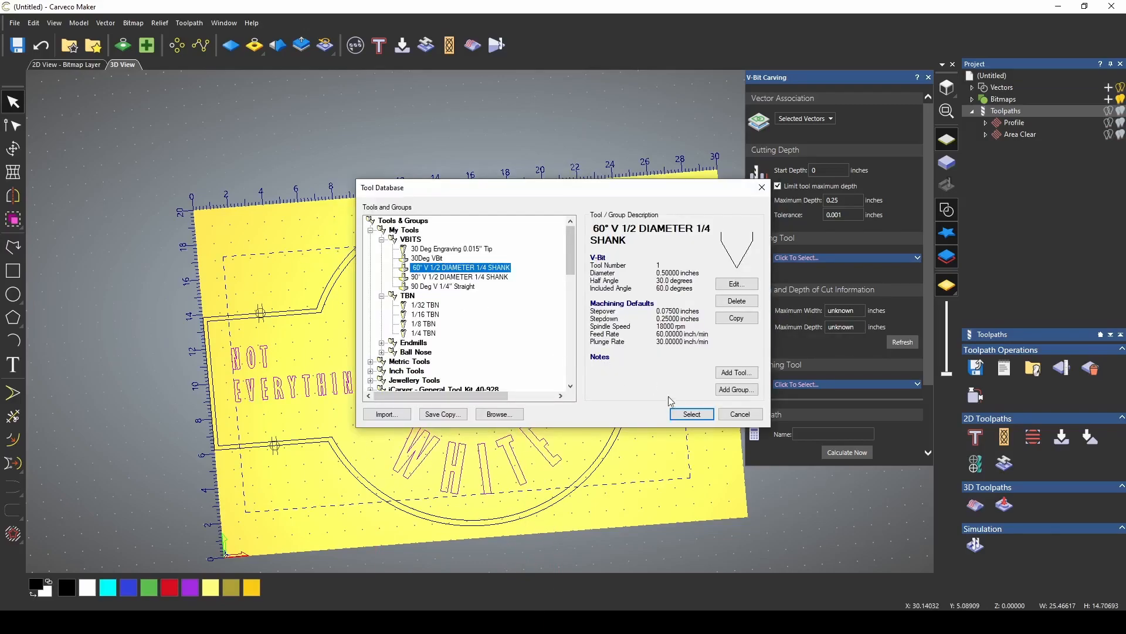
pyautogui.click(692, 413)
# - Turn off the tool's maximum depth limit and review the 60° V-bit's cutting parameters against the small lettering
pyautogui.click(803, 119)
pyautogui.click(840, 171)
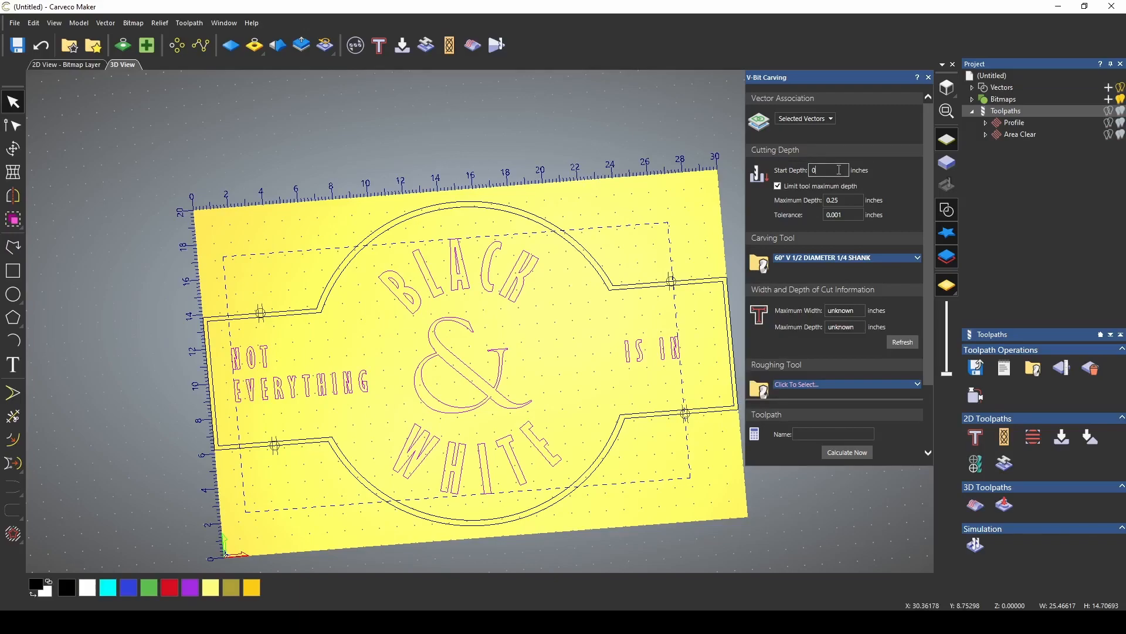
pyautogui.click(917, 259)
pyautogui.scroll(-2, 845, 280)
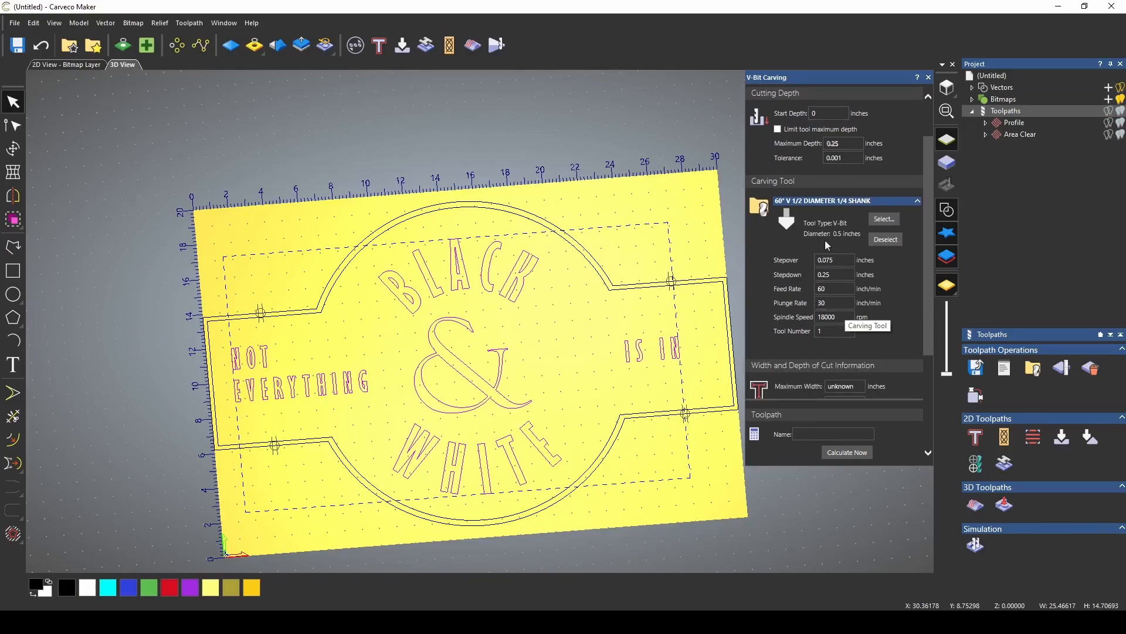
pyautogui.scroll(-4, 773, 275)
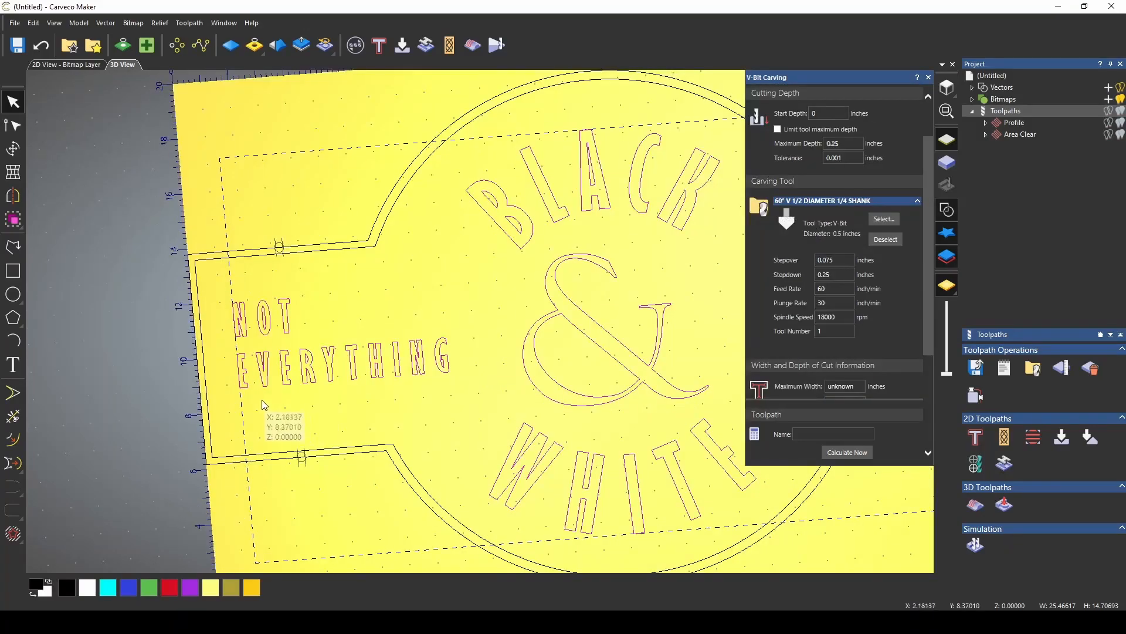
pyautogui.scroll(2, 252, 399)
pyautogui.scroll(3, 252, 399)
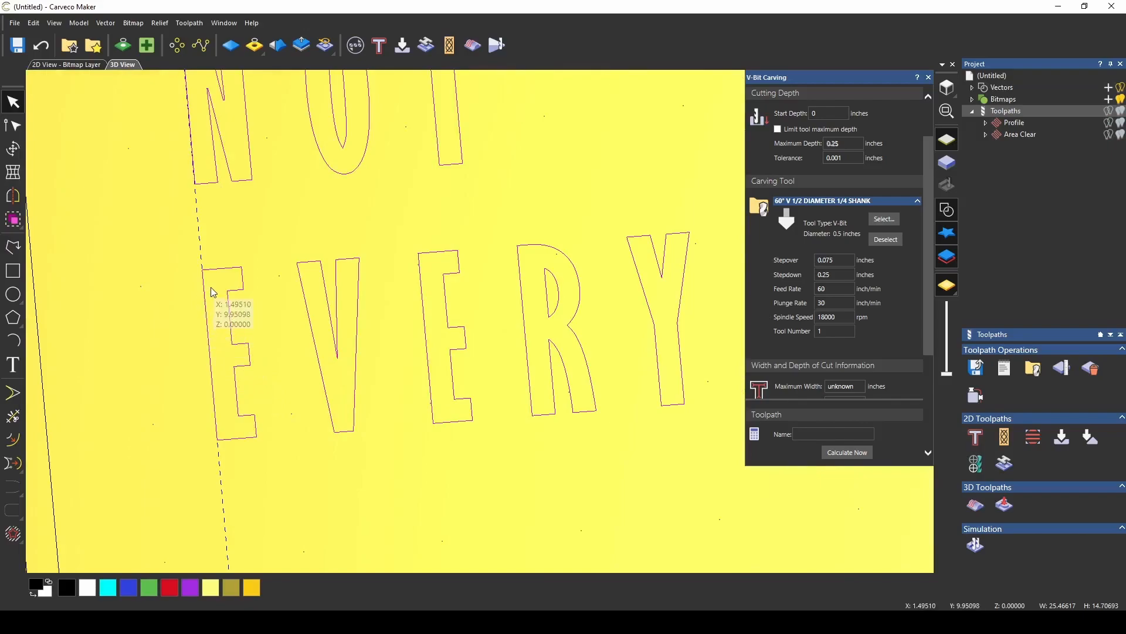
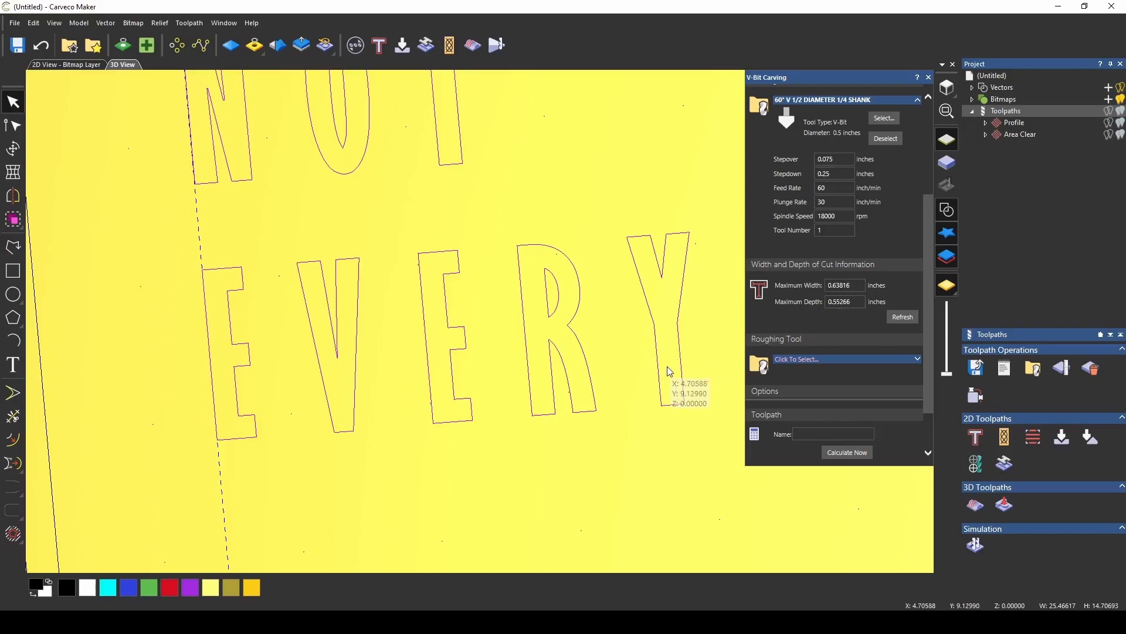
# - Change the carving tool to the 90° V 1/2 Diameter 1/4 Shank and calculate the V-Bit Carving toolpath
pyautogui.scroll(2, 886, 221)
pyautogui.click(884, 193)
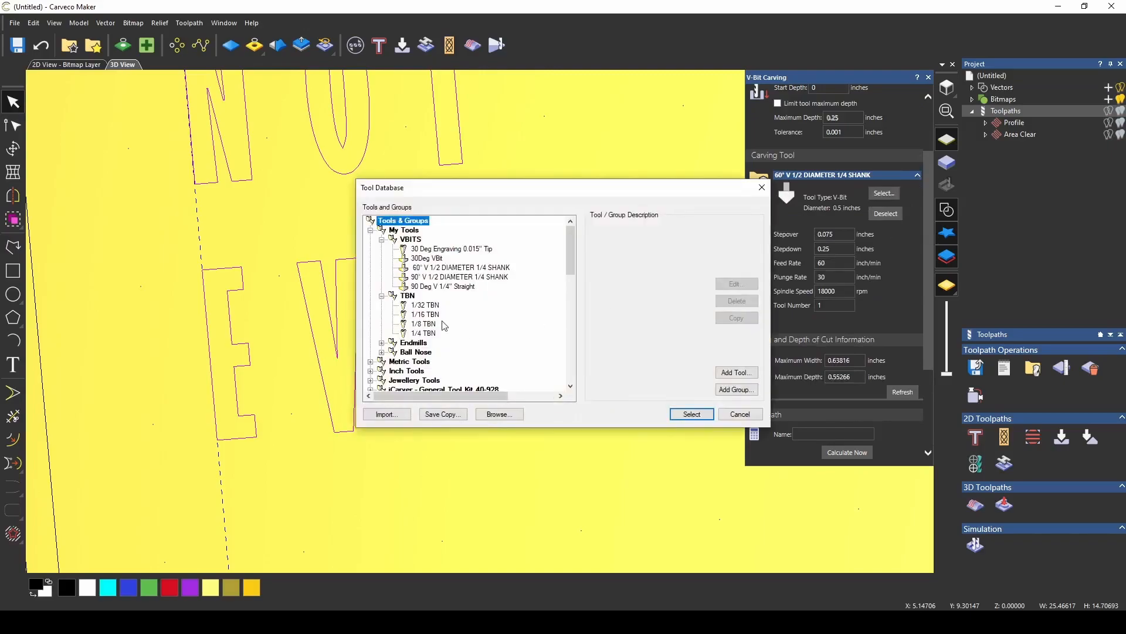
pyautogui.click(430, 277)
pyautogui.click(695, 415)
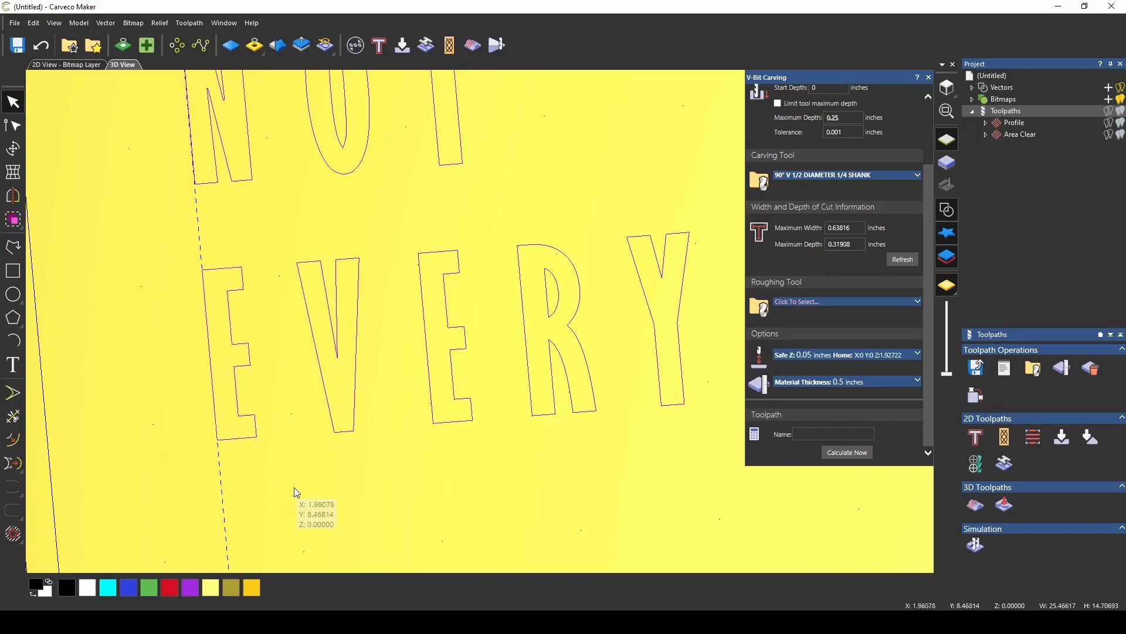
pyautogui.click(848, 452)
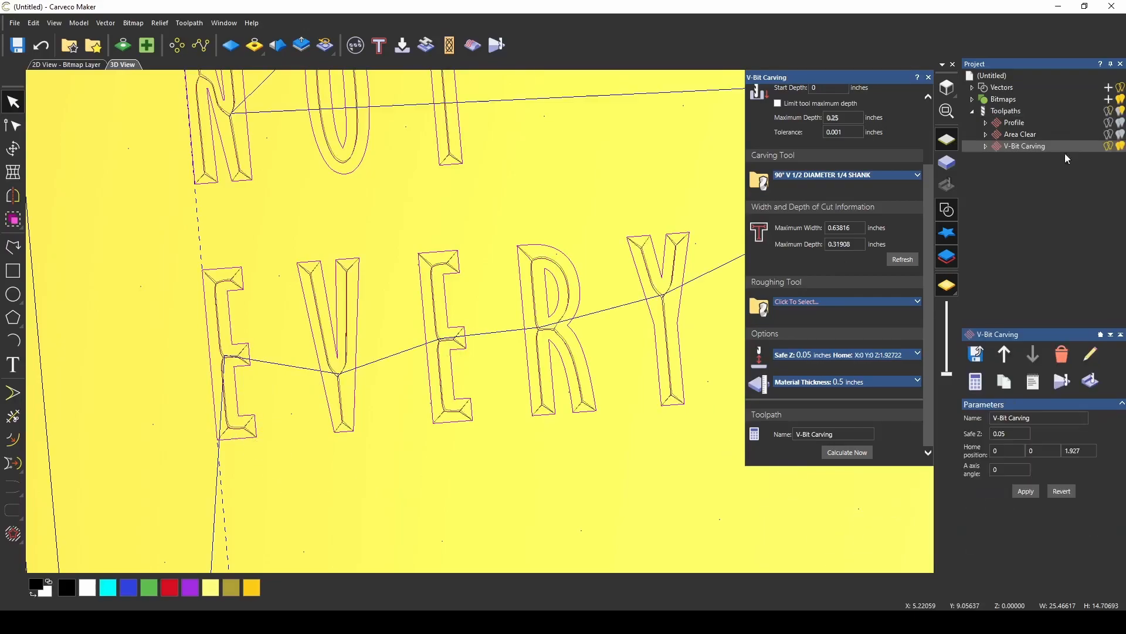
# - Simulate the 90° V-bit carving, examine the letters and ampersand, and clear the simulation
pyautogui.click(1090, 383)
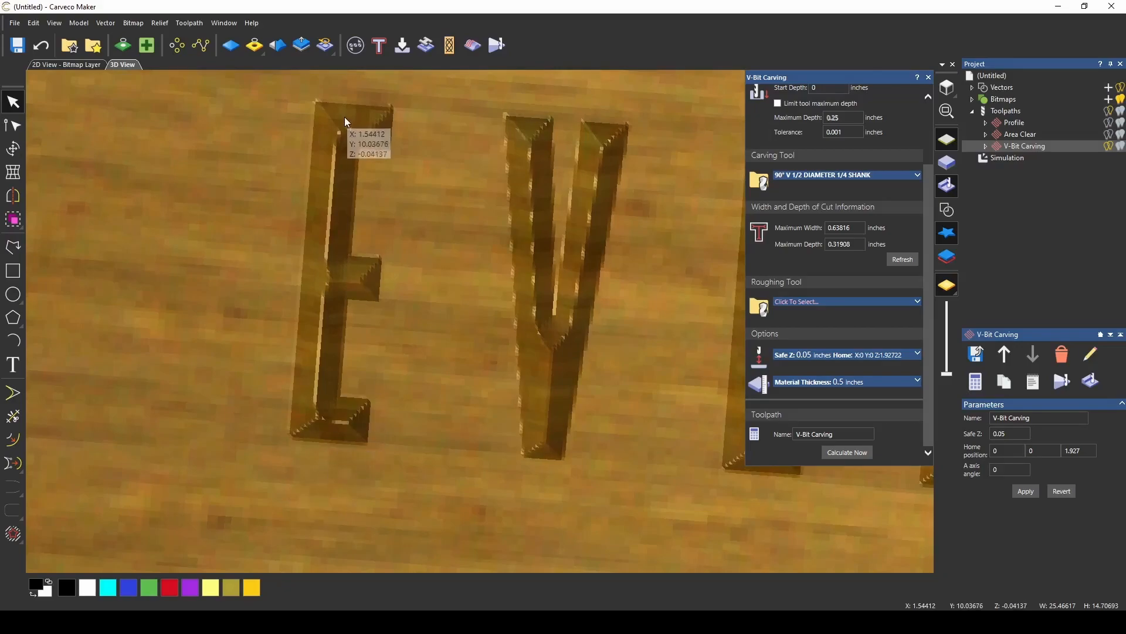
pyautogui.scroll(-10, 375, 284)
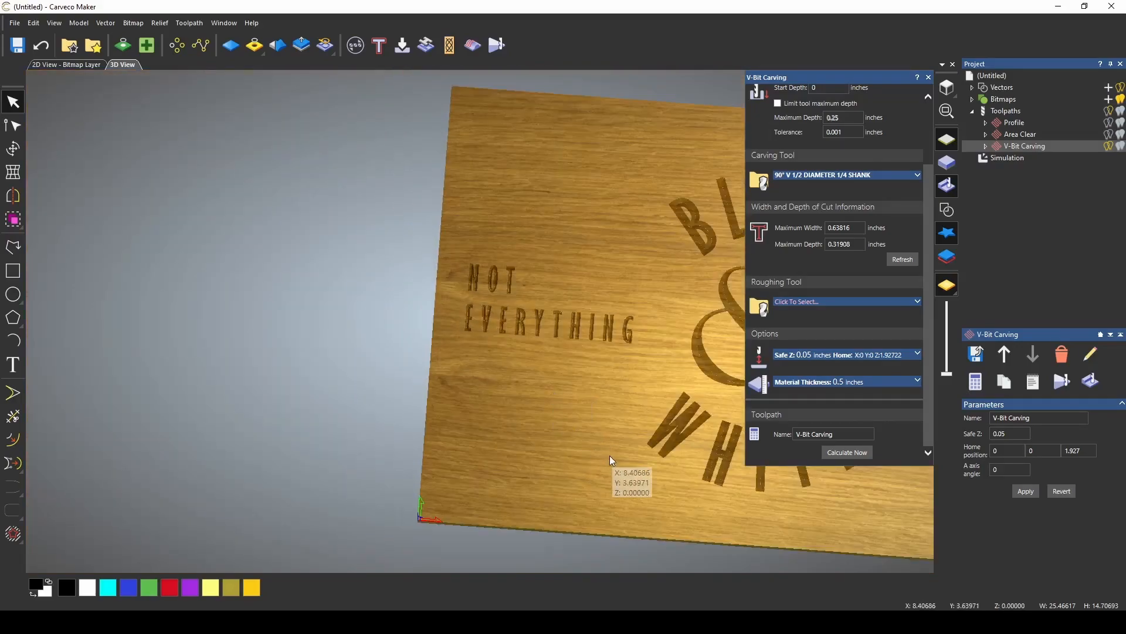
pyautogui.scroll(7, 582, 368)
pyautogui.scroll(-4, 510, 328)
pyautogui.scroll(8, 510, 264)
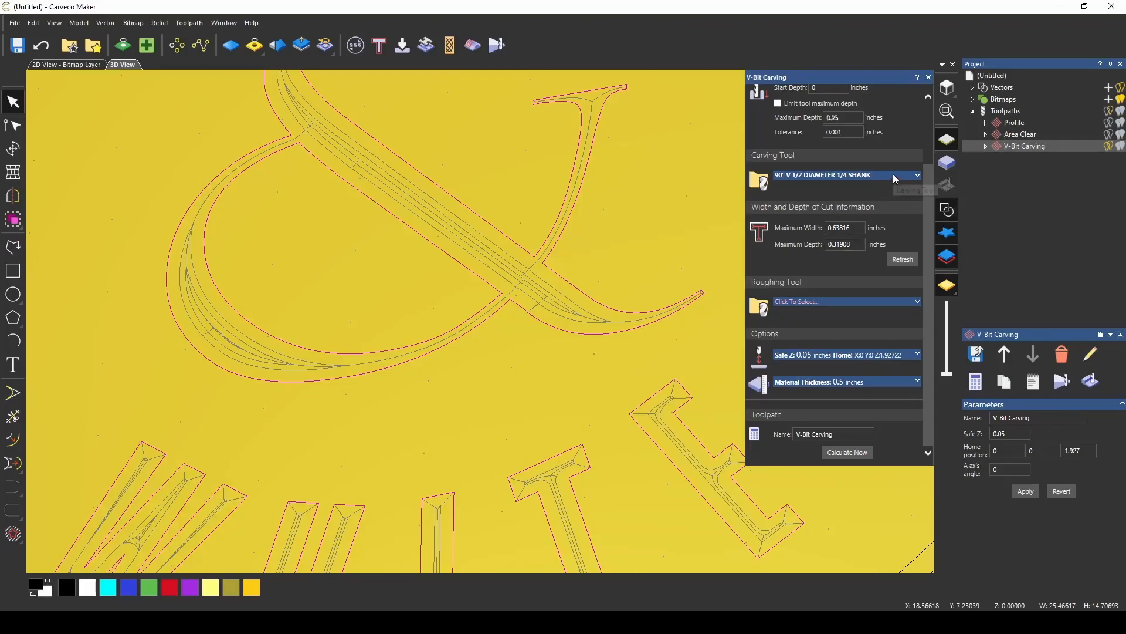
# - Set the carving tool back to the 60° V 1/2 Diameter 1/4 Shank, recalculate through the material base, and simulate the carving
pyautogui.click(894, 175)
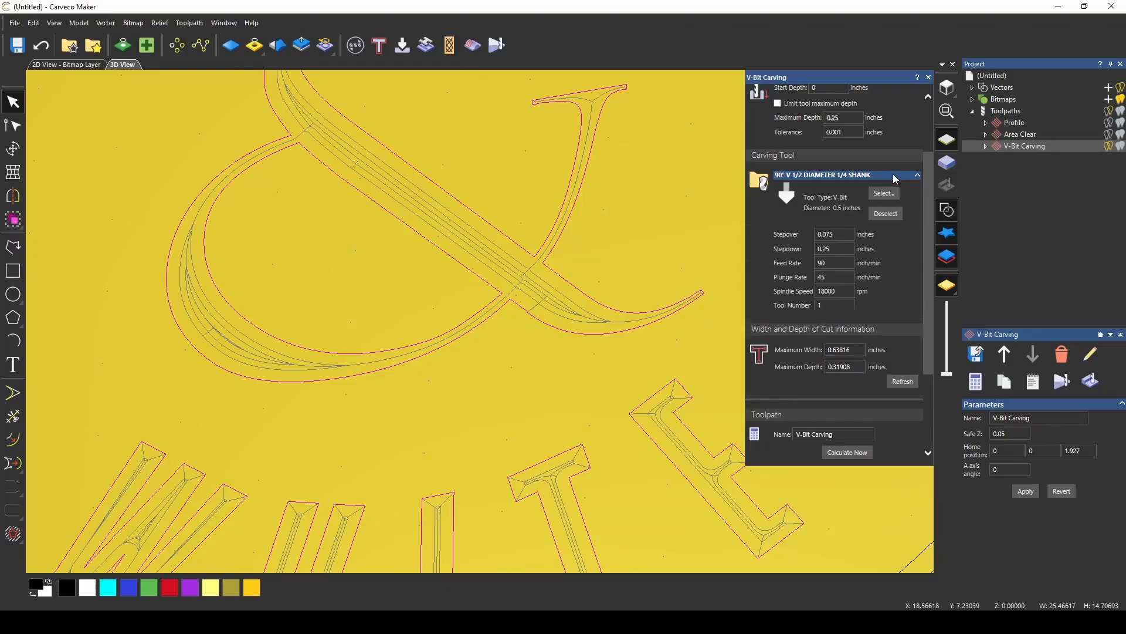
pyautogui.click(885, 192)
pyautogui.click(440, 270)
pyautogui.click(706, 416)
pyautogui.click(835, 453)
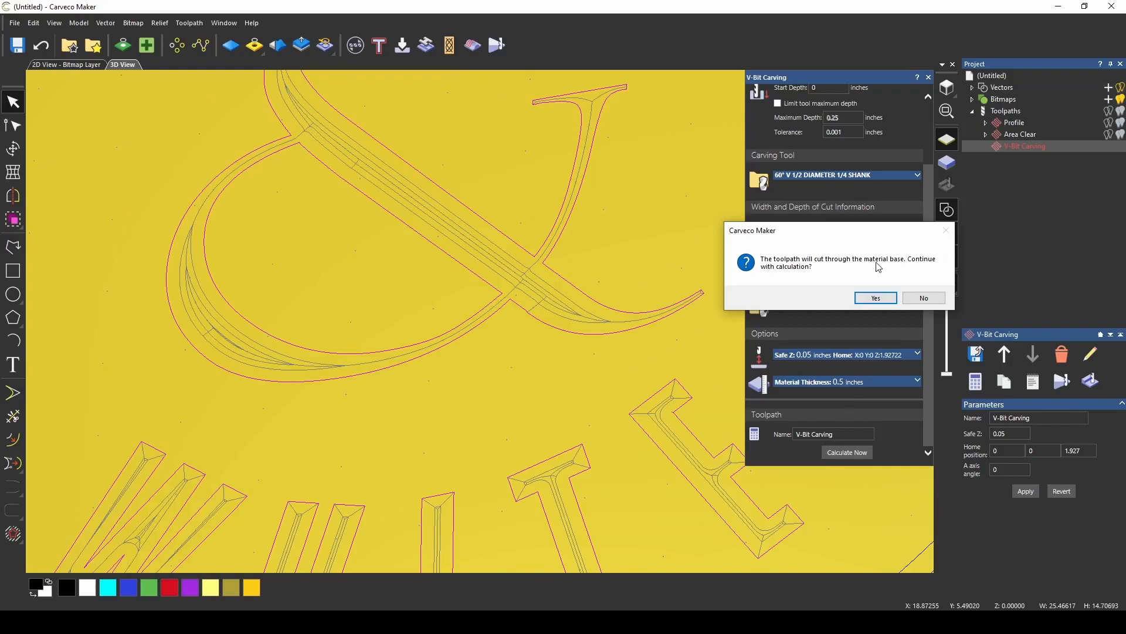
pyautogui.click(872, 298)
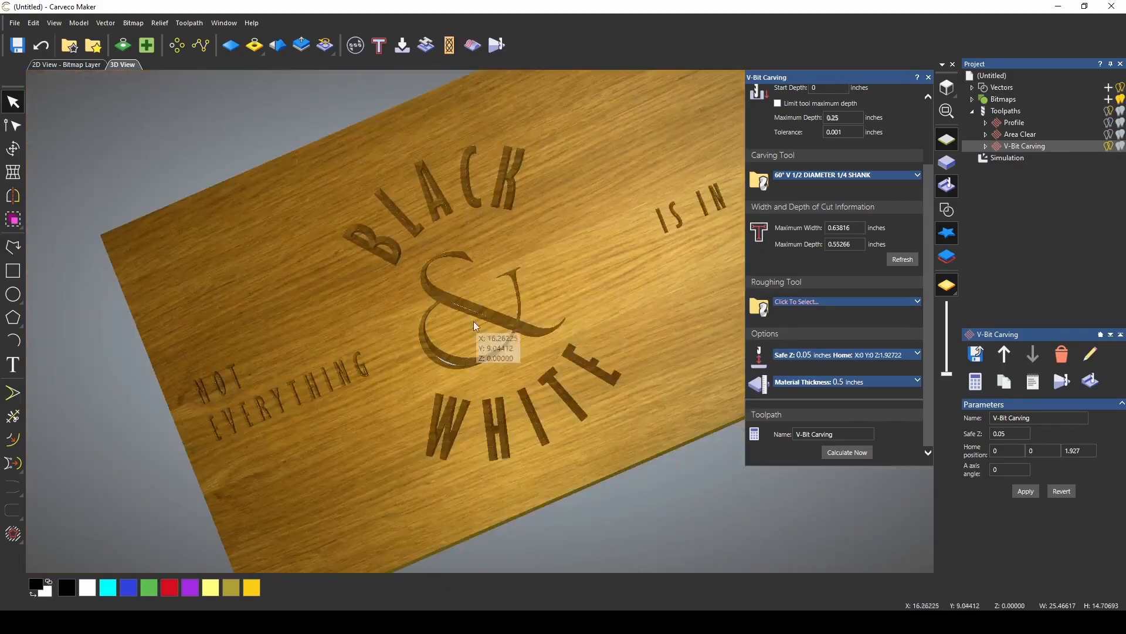
pyautogui.scroll(3, 820, 216)
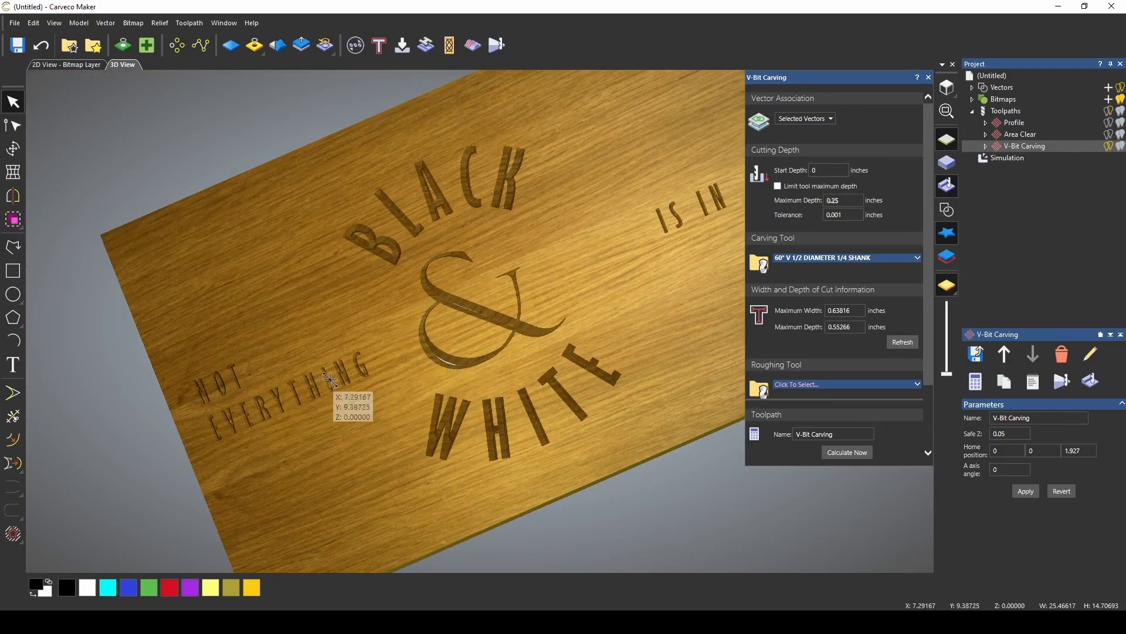
# - Limit the tool's maximum depth to 0.25 inches, recalculate the 60° V-bit carving, and examine the simulated tool marks in the ampersand
pyautogui.click(778, 187)
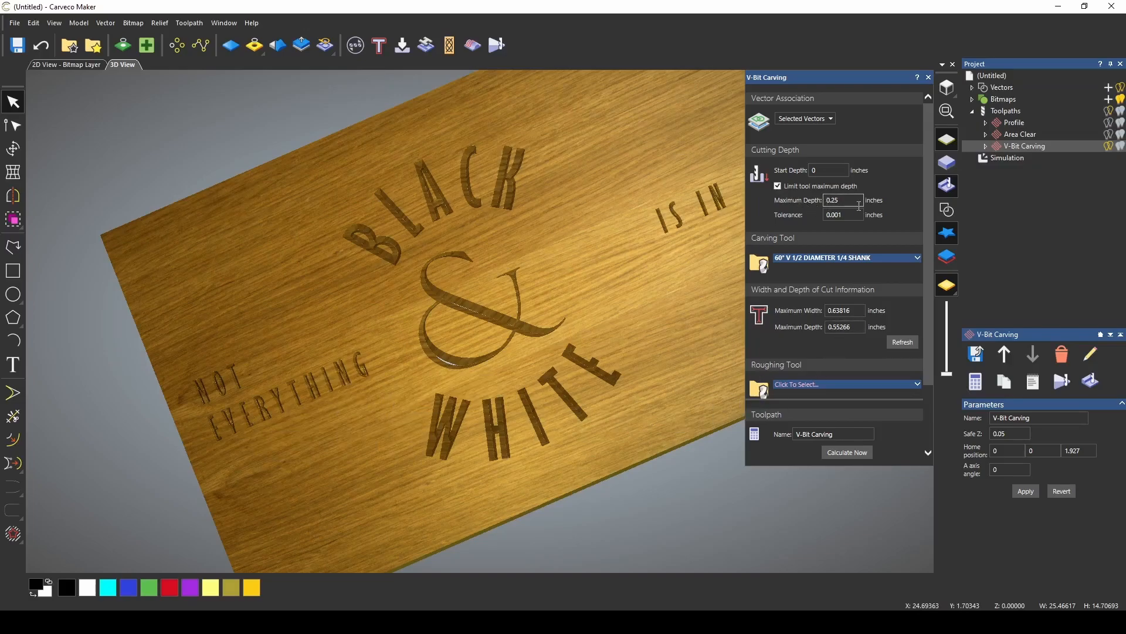
pyautogui.click(835, 458)
pyautogui.click(996, 158)
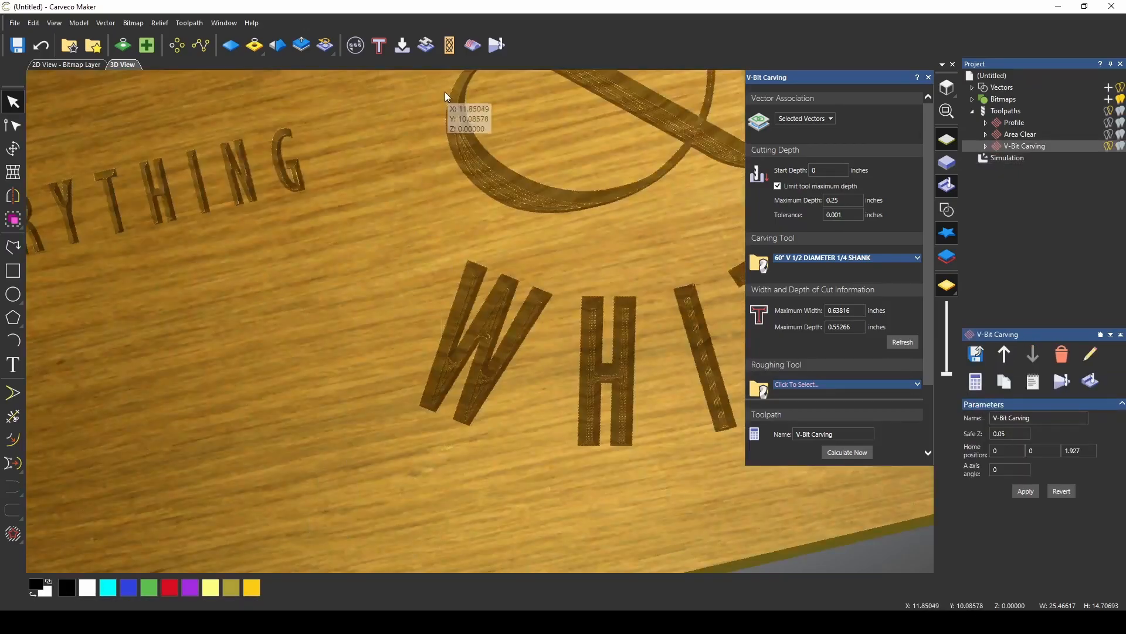
pyautogui.scroll(5, 498, 231)
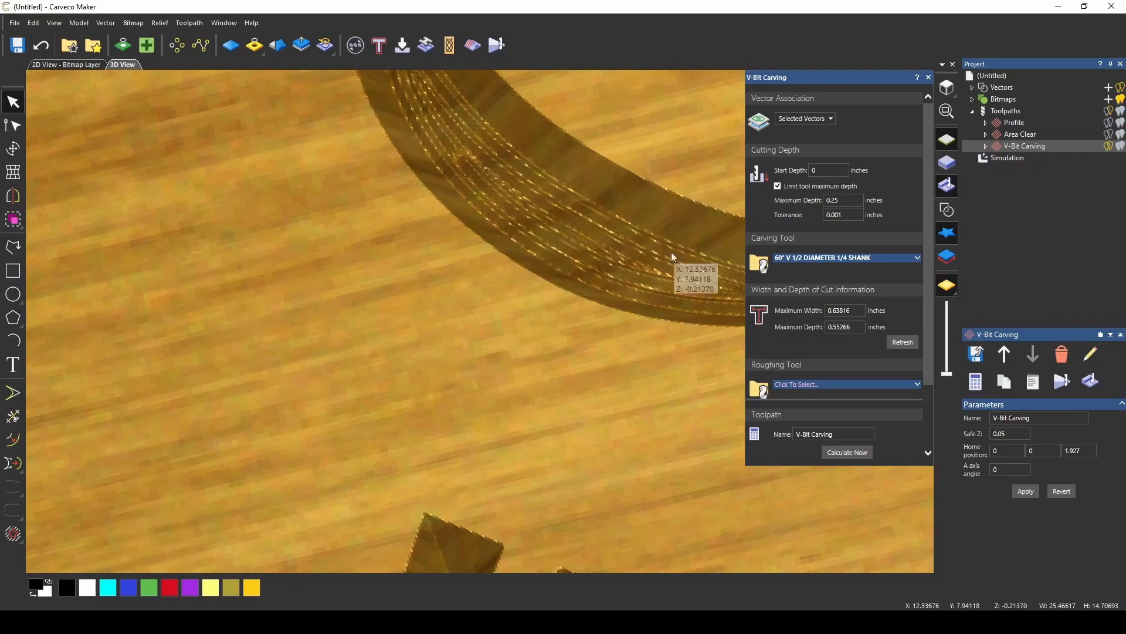
pyautogui.scroll(-2, 639, 261)
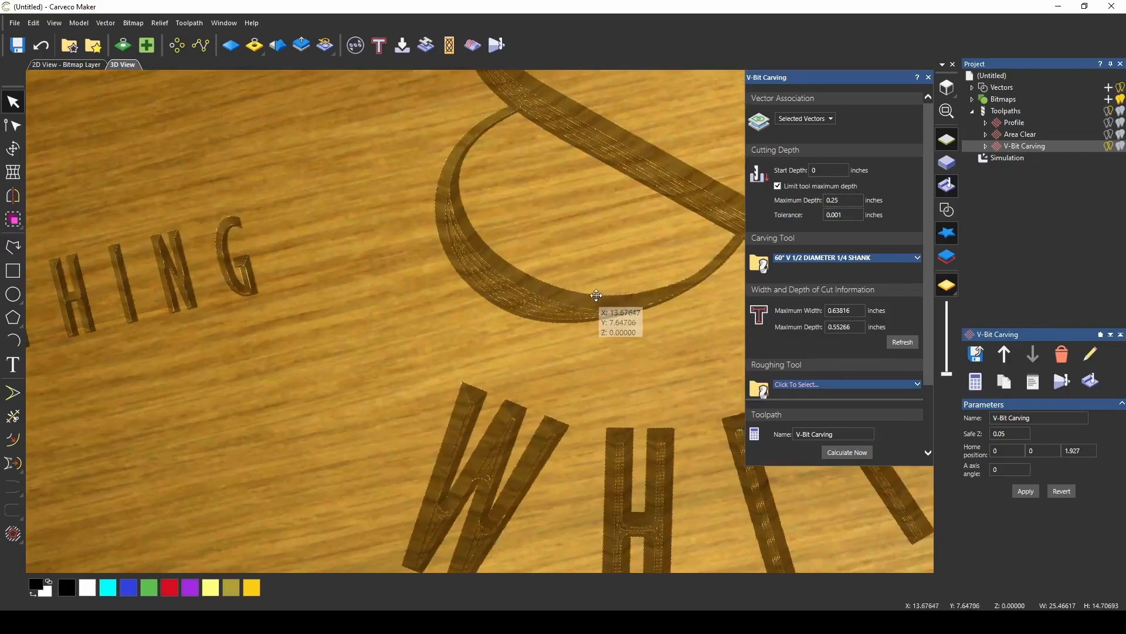
pyautogui.scroll(-1, 540, 308)
pyautogui.scroll(3, 486, 308)
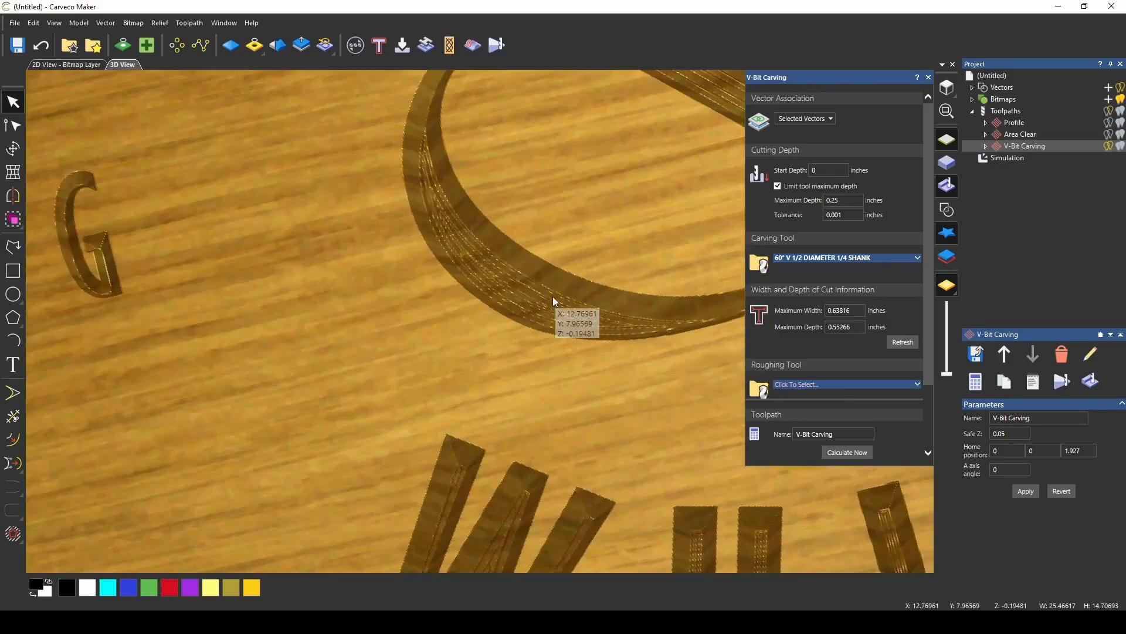
pyautogui.scroll(-1, 558, 284)
pyautogui.scroll(4, 385, 448)
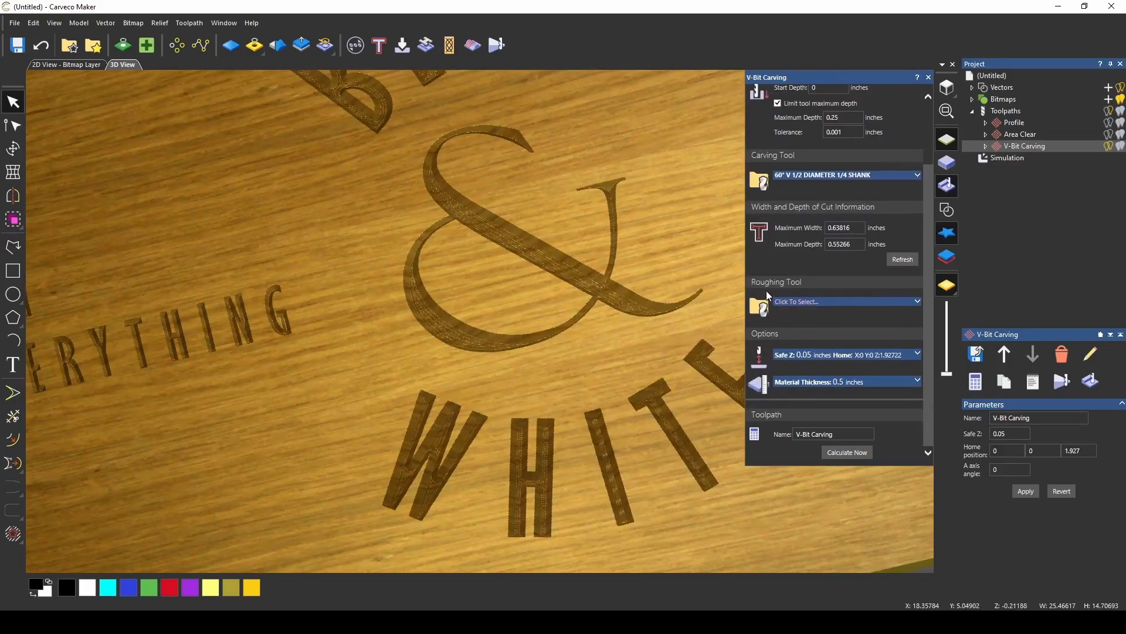
# - Add the 1/8 Upcut EM from the Endmills group as the V-Bit Carving roughing tool
pyautogui.click(853, 300)
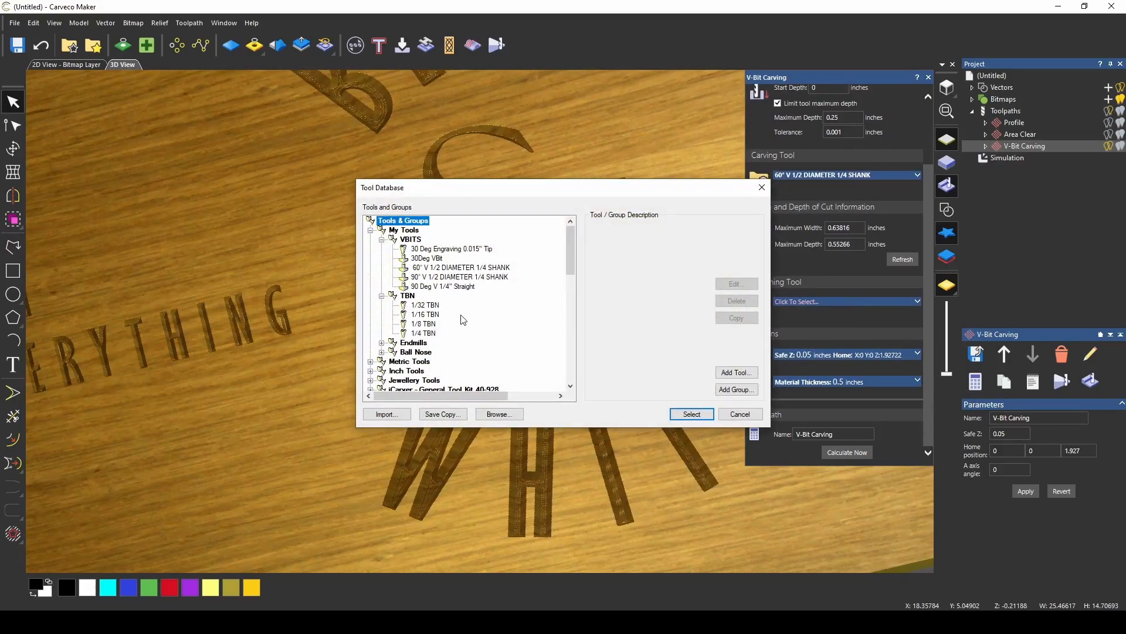
pyautogui.click(381, 296)
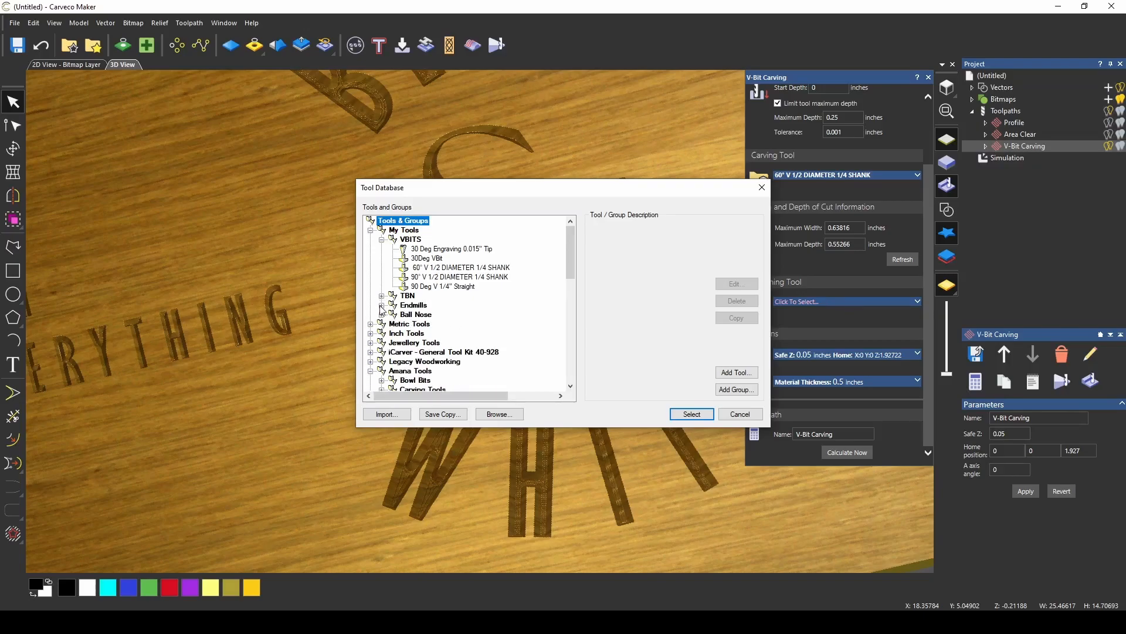
pyautogui.click(381, 305)
pyautogui.click(431, 324)
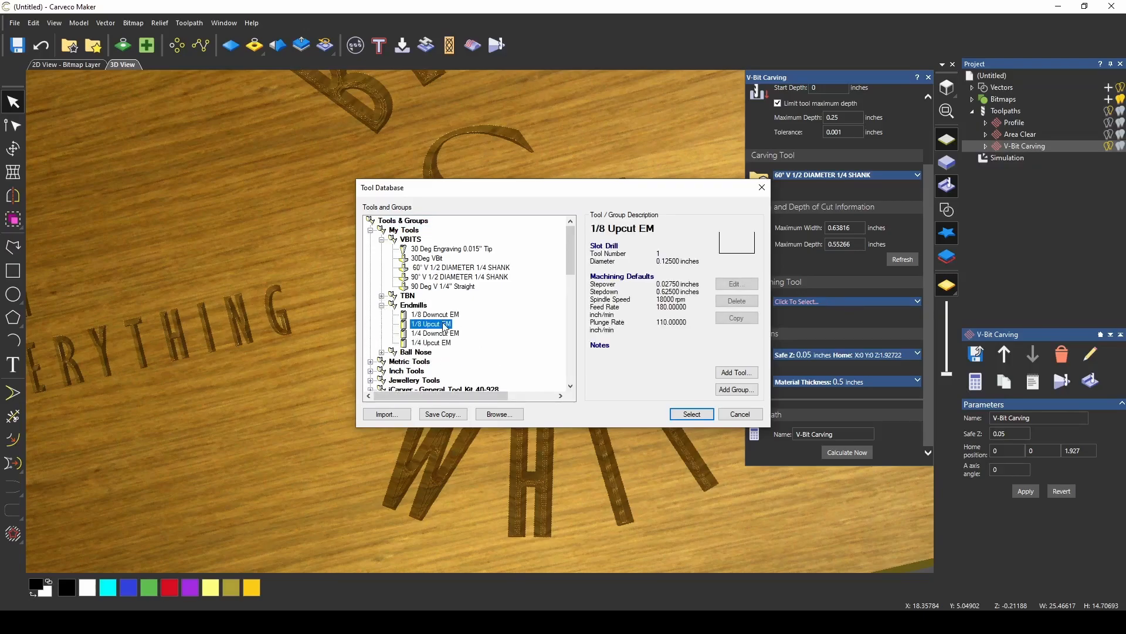
pyautogui.click(698, 415)
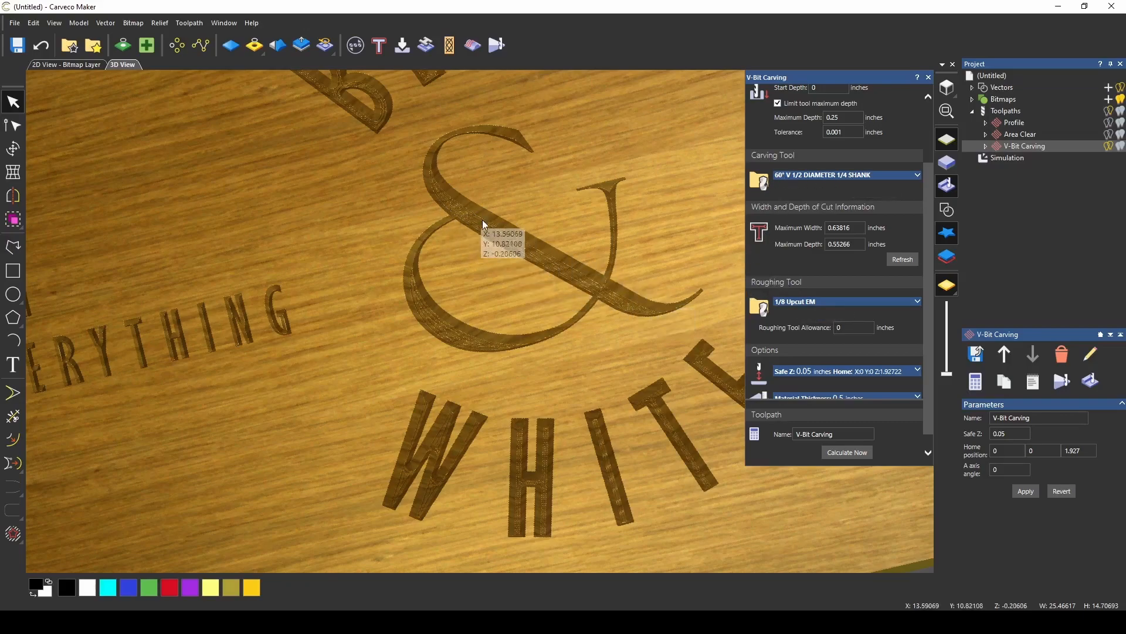
# - Recalculate the V-Bit Carving with the roughing tool and examine the simulated ampersand and the letters of WHITE
pyautogui.click(848, 452)
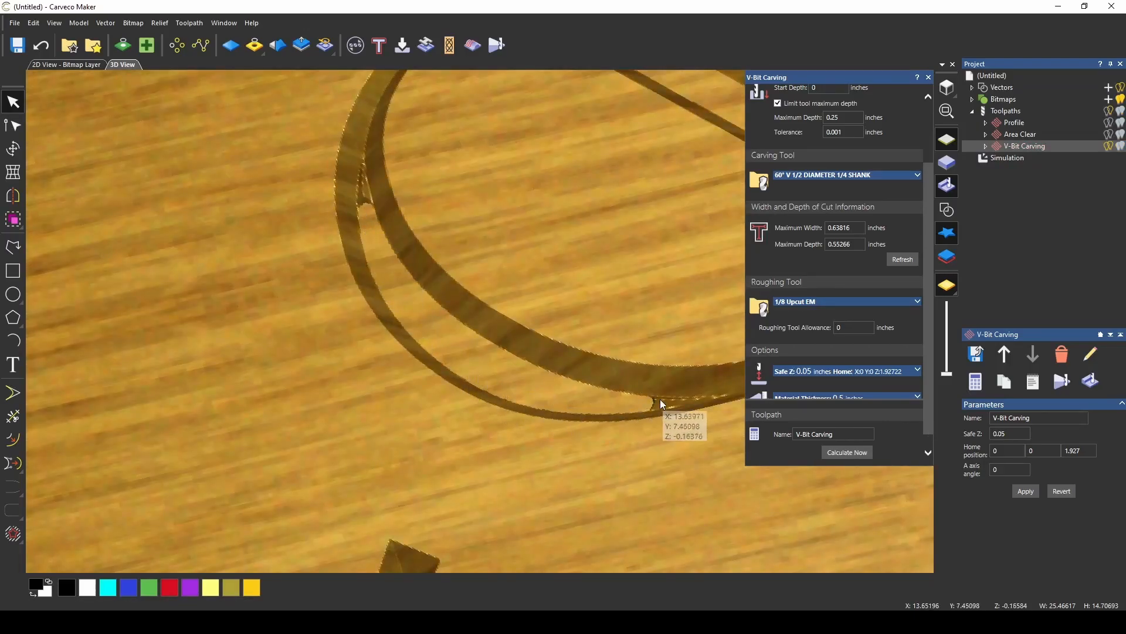
pyautogui.moveTo(503, 368); pyautogui.dragTo(489, 399)
pyautogui.scroll(-5, 492, 401)
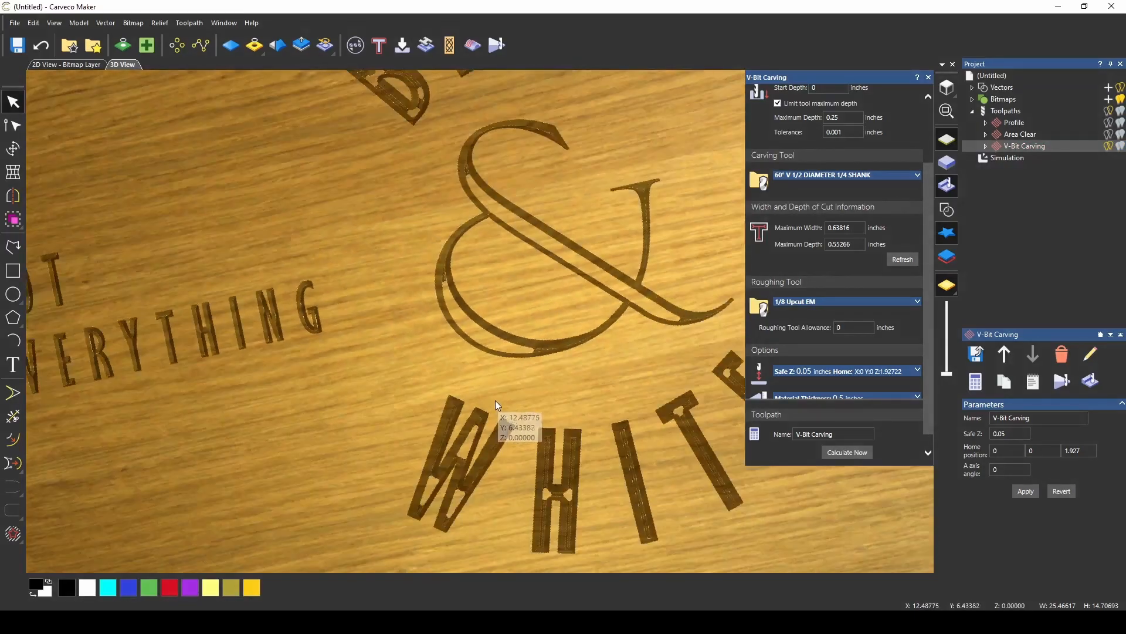
pyautogui.scroll(5, 556, 508)
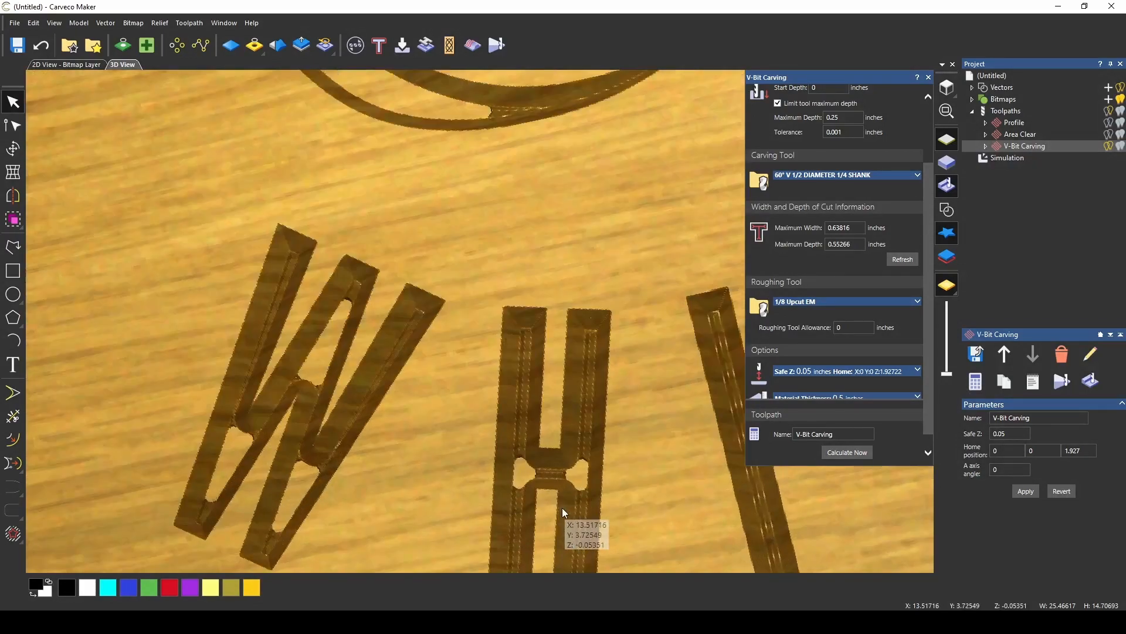
# - Examine the simulated 60° V-bit carving, checking the flat-bottomed strokes and junctions of the WHITE letters and the overall sign
pyautogui.scroll(4, 550, 416)
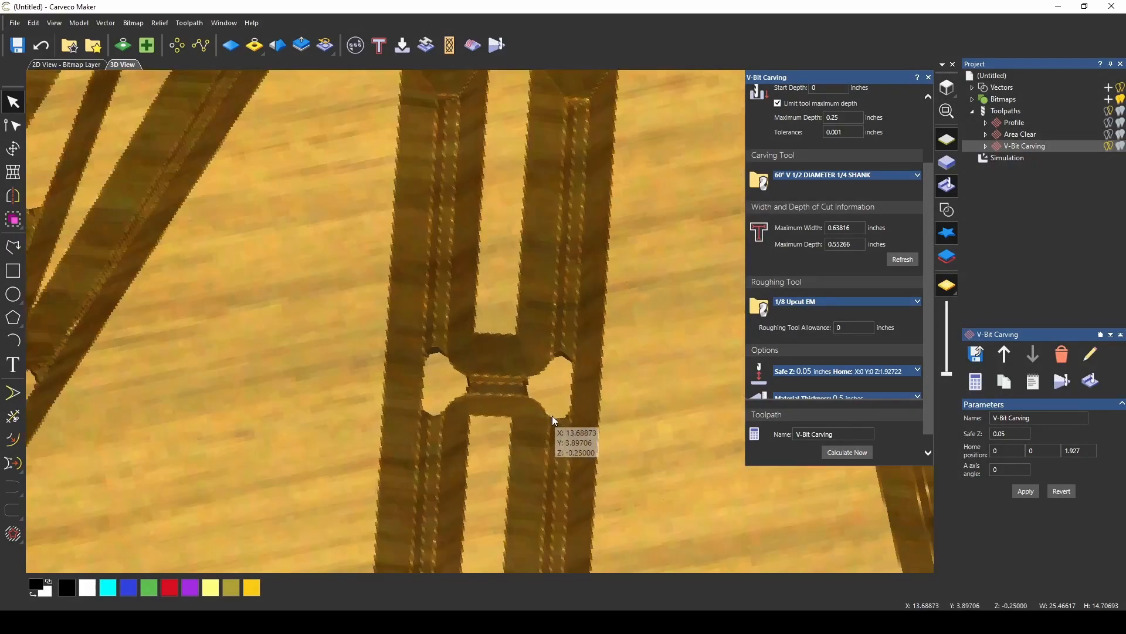
pyautogui.scroll(-3, 549, 332)
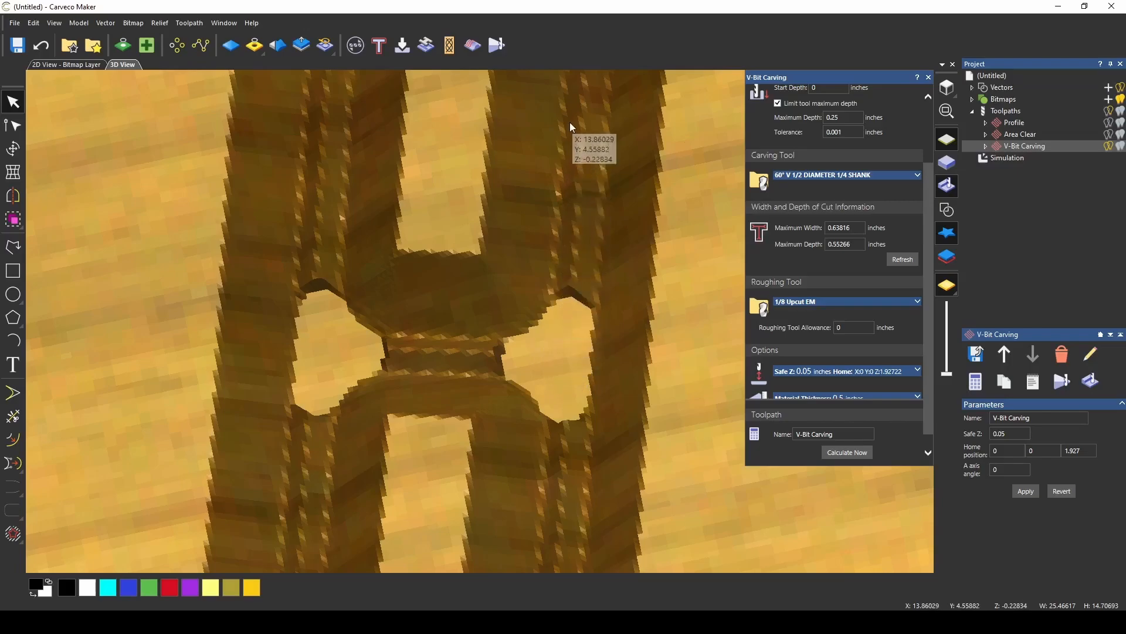
pyautogui.scroll(-4, 576, 366)
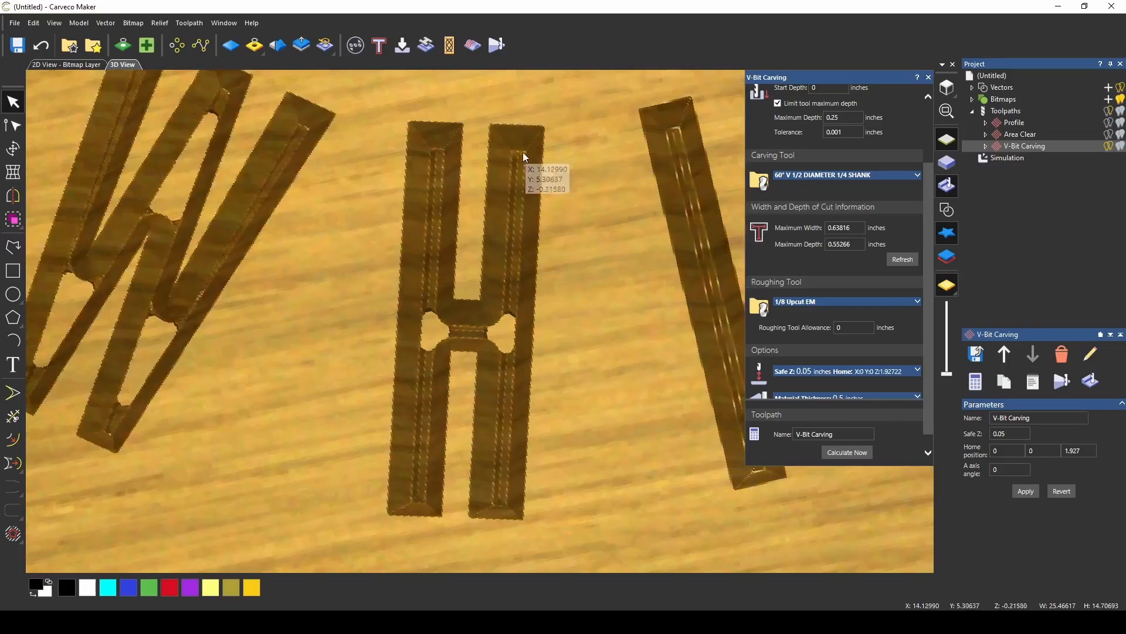
pyautogui.scroll(-5, 516, 372)
pyautogui.scroll(-6, 621, 281)
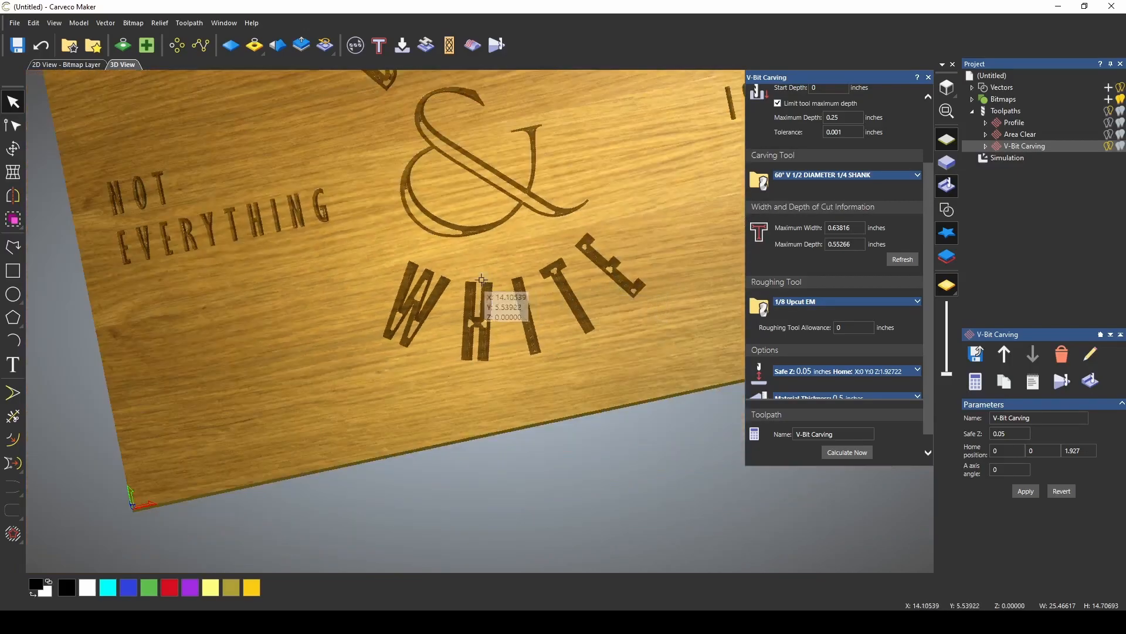
pyautogui.scroll(7, 327, 276)
pyautogui.scroll(-5, 646, 395)
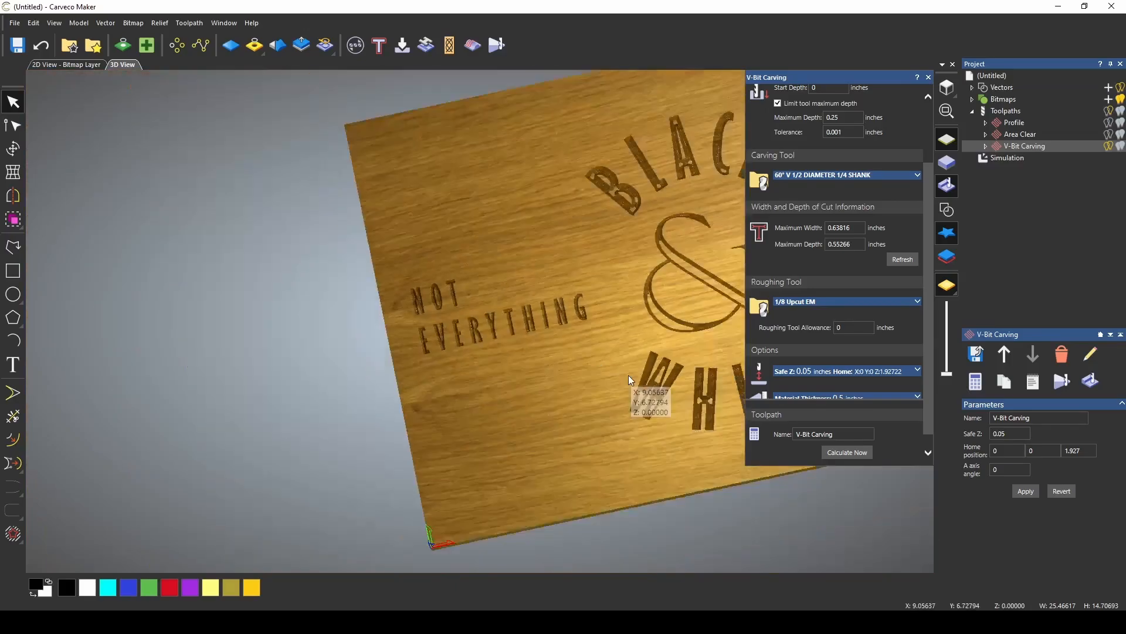
pyautogui.scroll(7, 614, 349)
pyautogui.scroll(-5, 614, 348)
# - Change the V-bit carving tool to 90° V 1/2 DIAMETER 1/4 SHANK and recalculate the toolpath
pyautogui.click(917, 175)
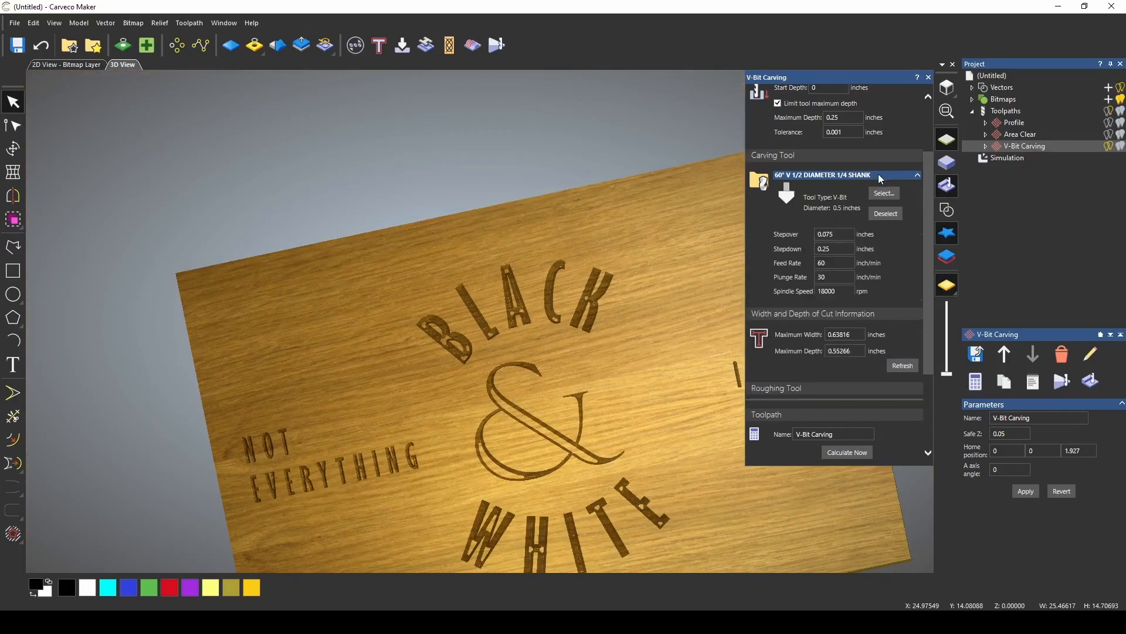
pyautogui.click(882, 195)
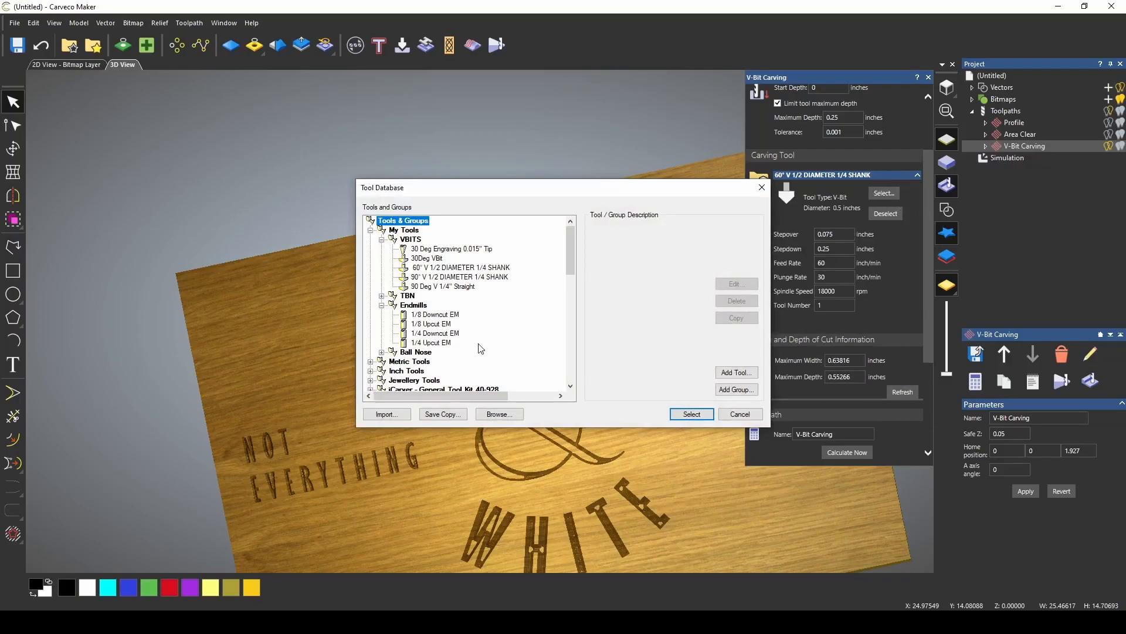
pyautogui.click(457, 277)
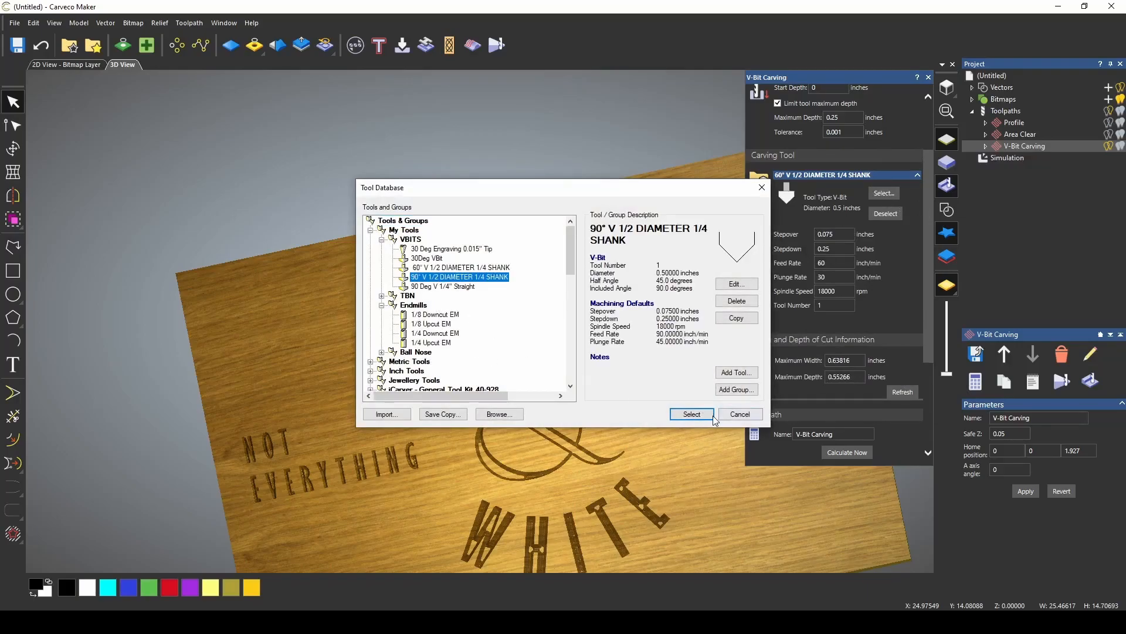
pyautogui.click(692, 414)
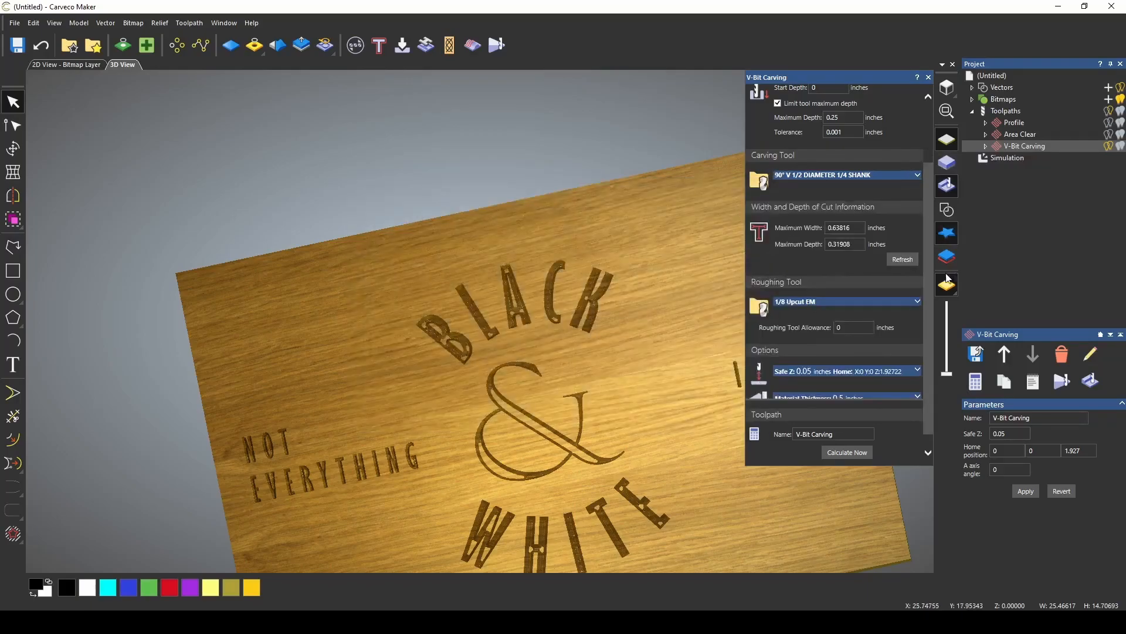
pyautogui.click(846, 451)
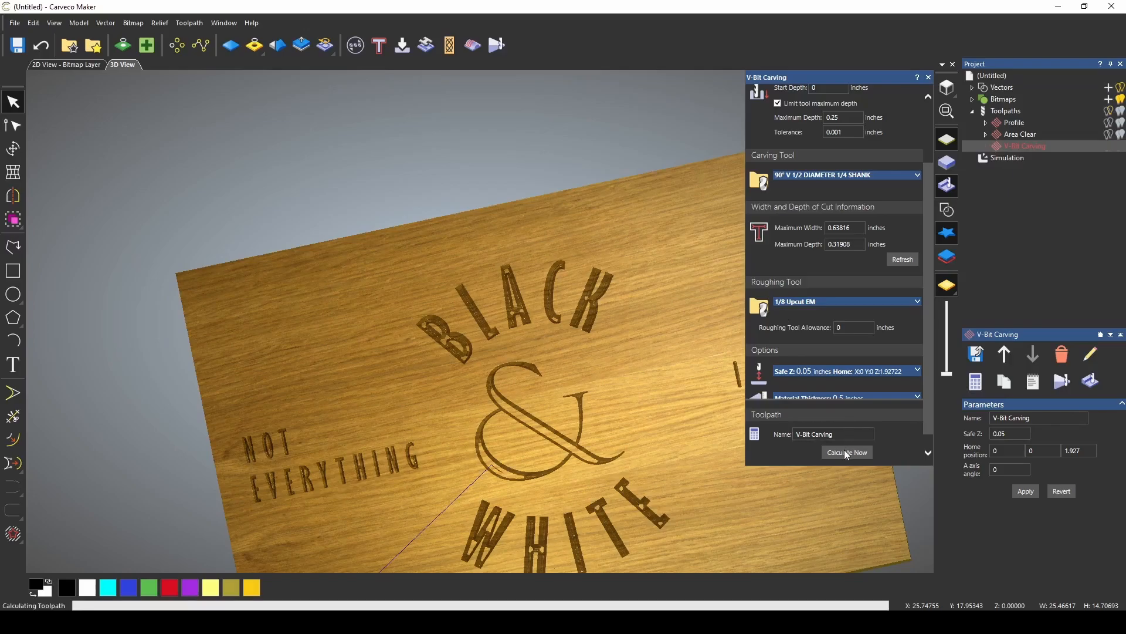
# - Inspect the simulated 90° V-bit carving up close, especially the ampersand strokes and the surrounding lettering
pyautogui.scroll(5, 445, 550)
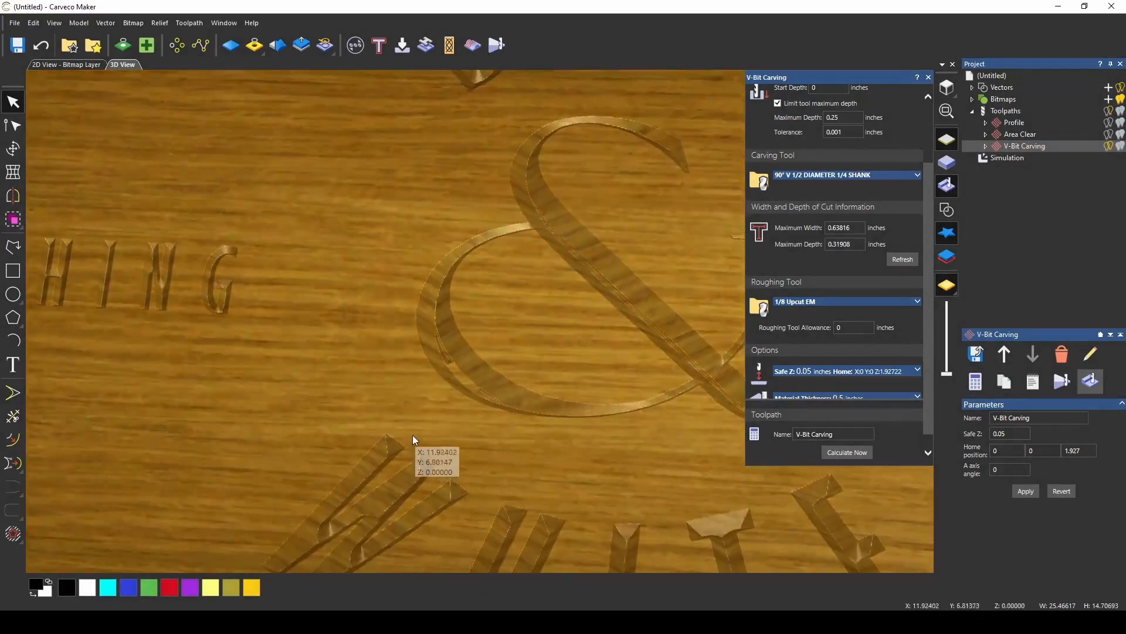
pyautogui.moveTo(413, 436); pyautogui.dragTo(353, 555)
pyautogui.scroll(5, 596, 303)
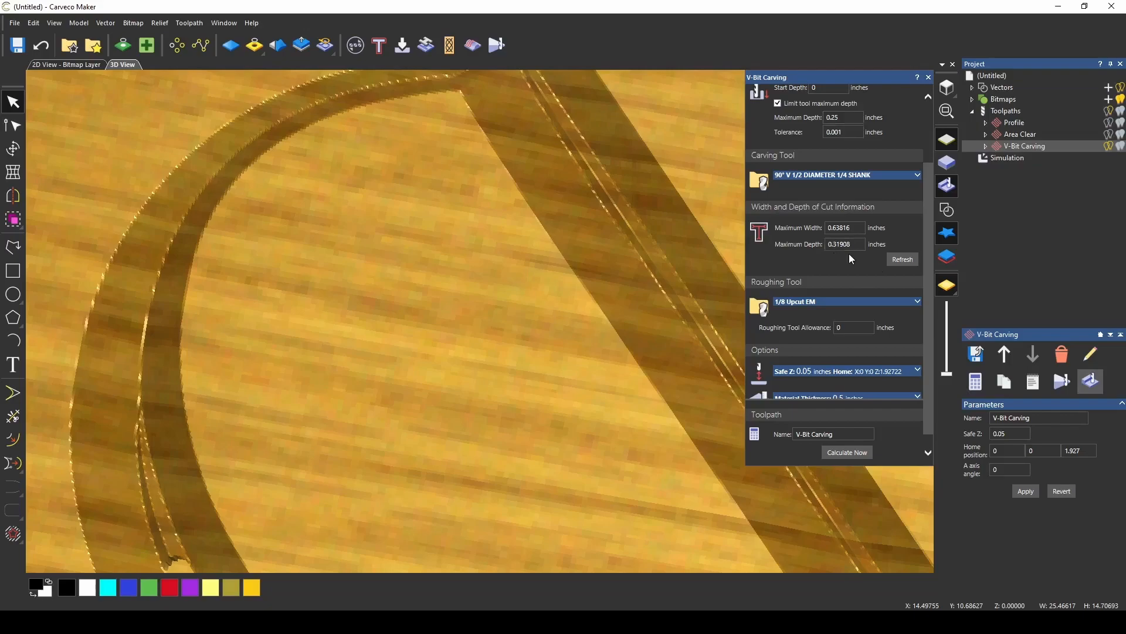
pyautogui.scroll(-5, 595, 290)
pyautogui.scroll(5, 397, 437)
pyautogui.scroll(-10, 397, 437)
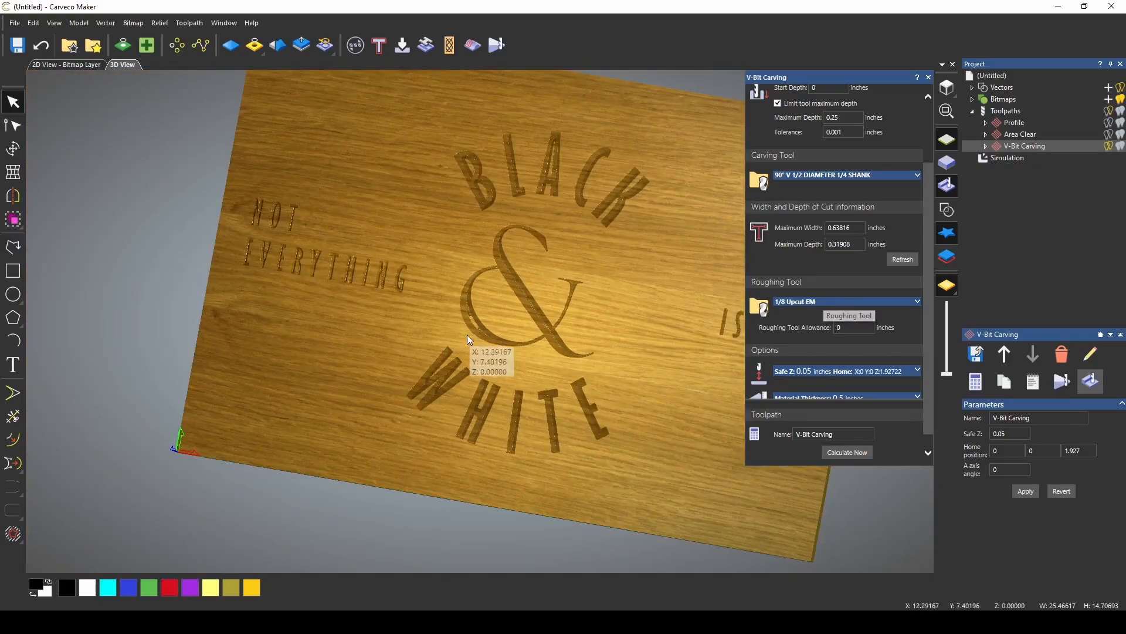
pyautogui.scroll(3, 463, 343)
pyautogui.scroll(5, 463, 342)
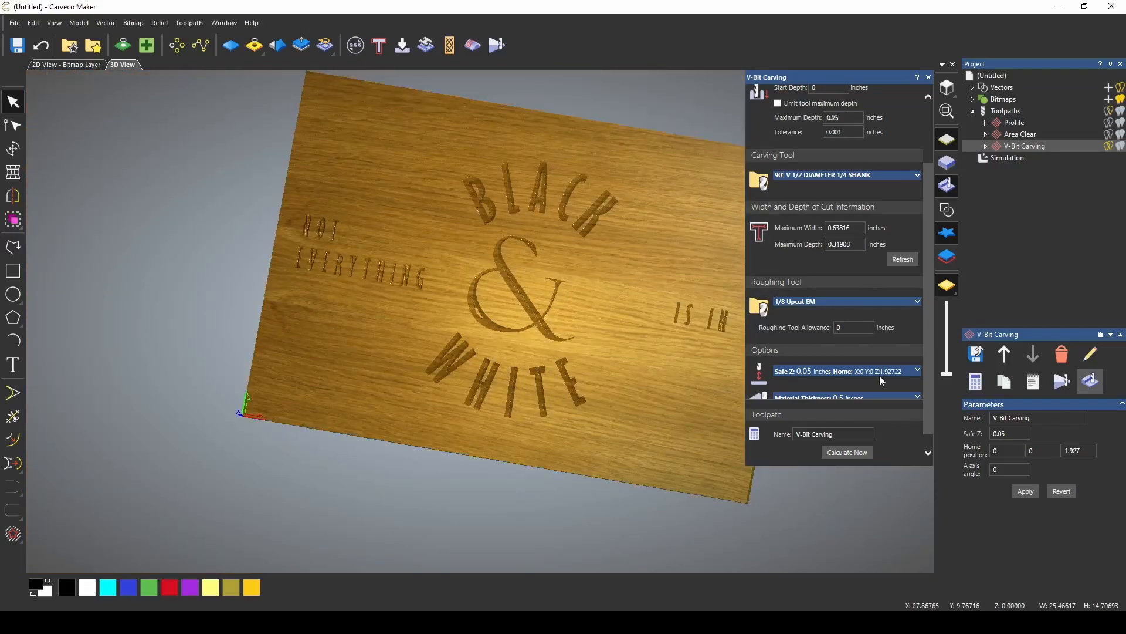
# - Recalculate the V-bit carving without the tool maximum depth limit, and simulate it again on a fresh block
pyautogui.click(854, 453)
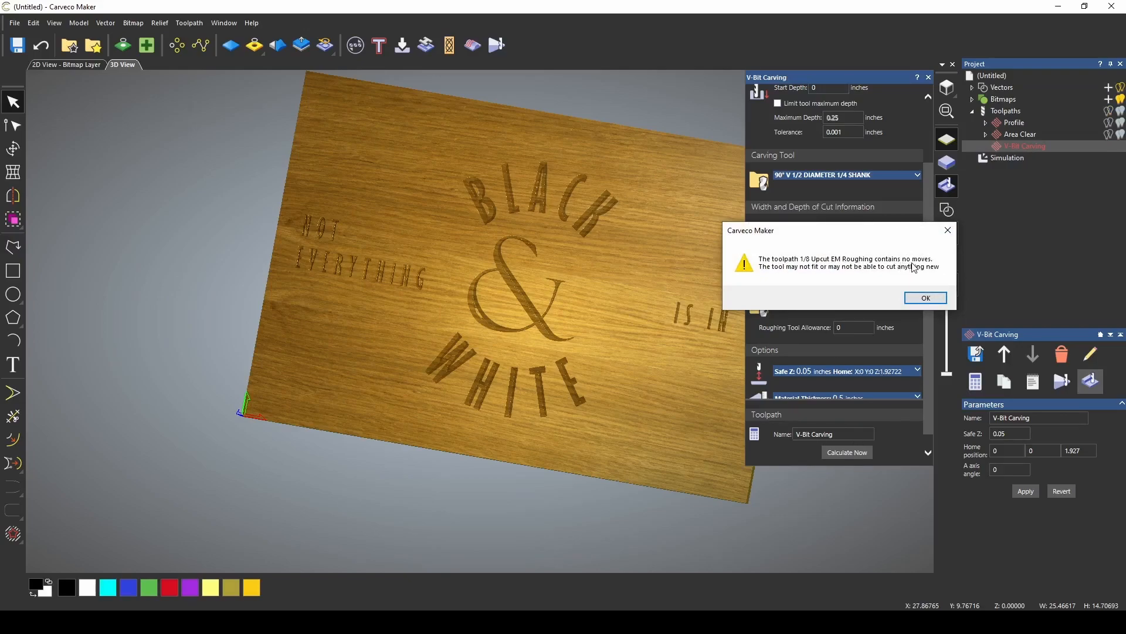
pyautogui.click(927, 299)
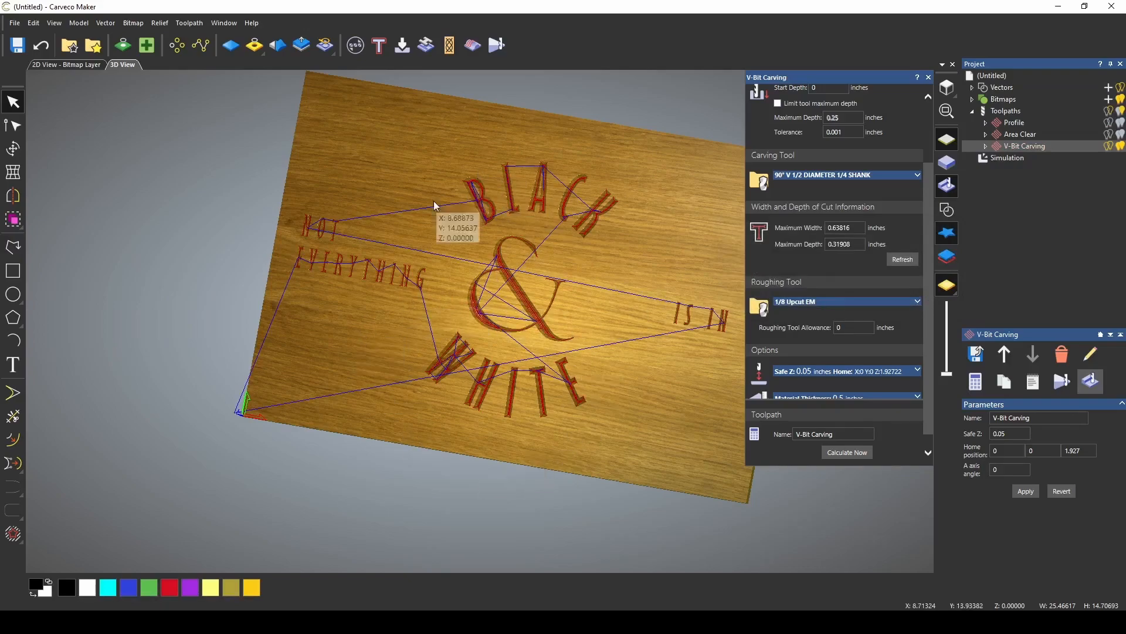
pyautogui.click(1006, 159)
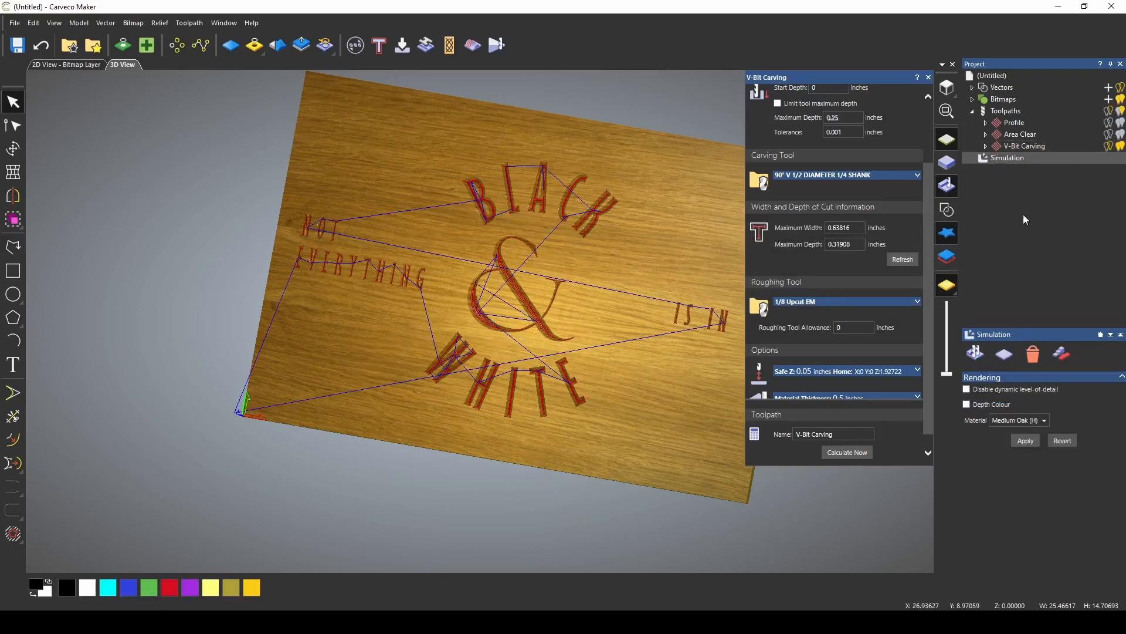
pyautogui.click(1040, 358)
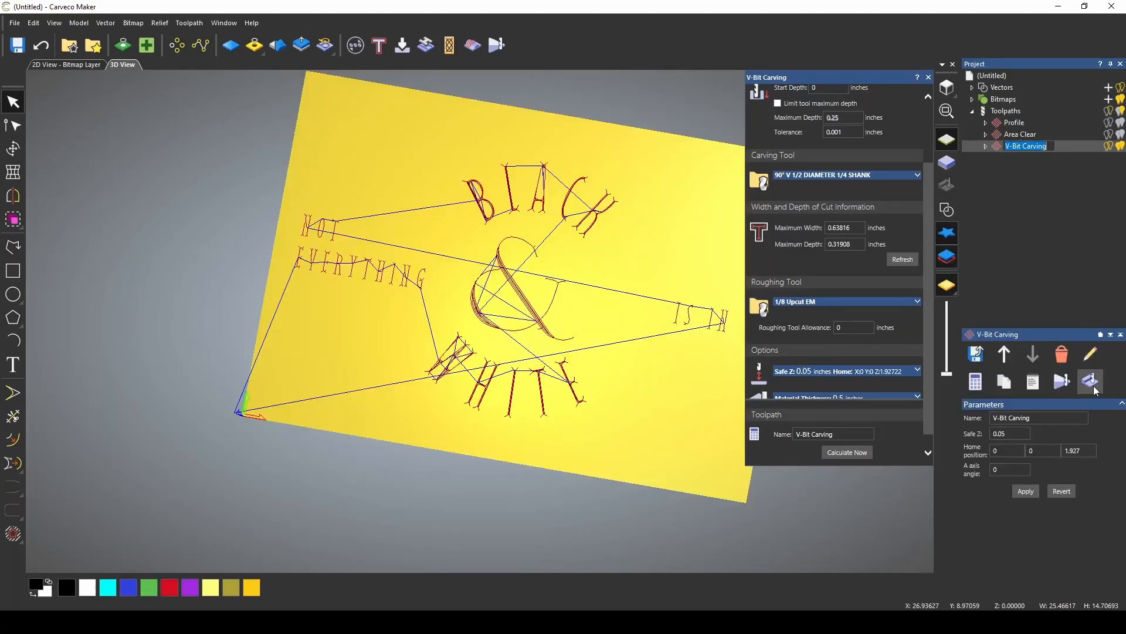
pyautogui.click(1091, 380)
# - Examine the full-depth carving simulation, comparing the ampersand, the large WHITE letters and the small NOT EVERYTHING text
pyautogui.scroll(6, 475, 404)
pyautogui.scroll(-8, 410, 435)
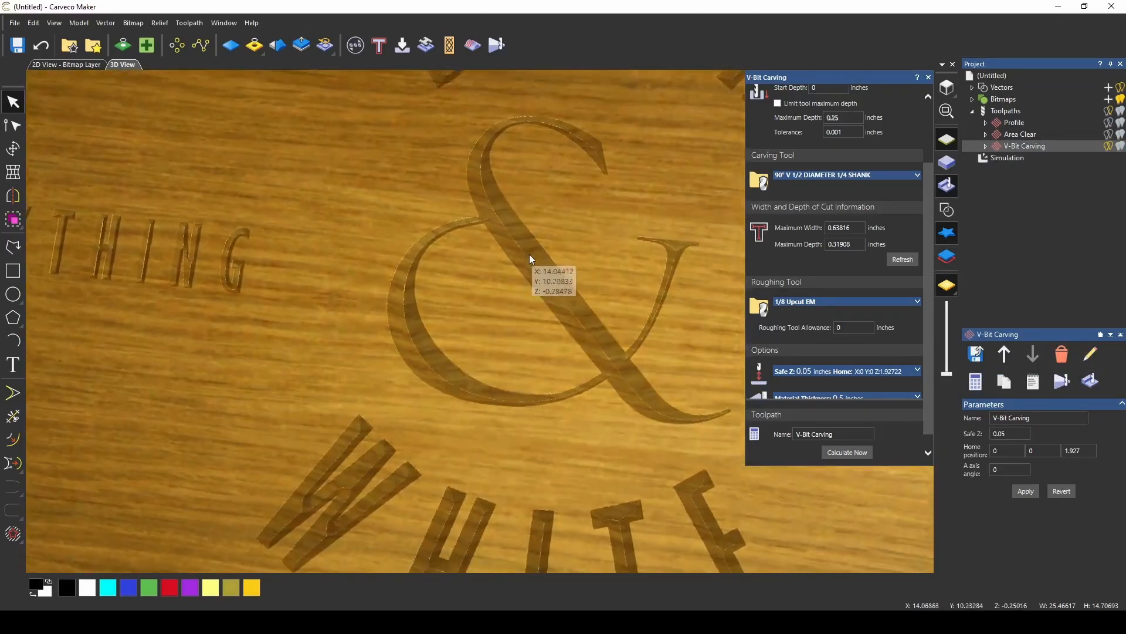
pyautogui.moveTo(529, 254); pyautogui.dragTo(554, 294)
pyautogui.scroll(-5, 512, 390)
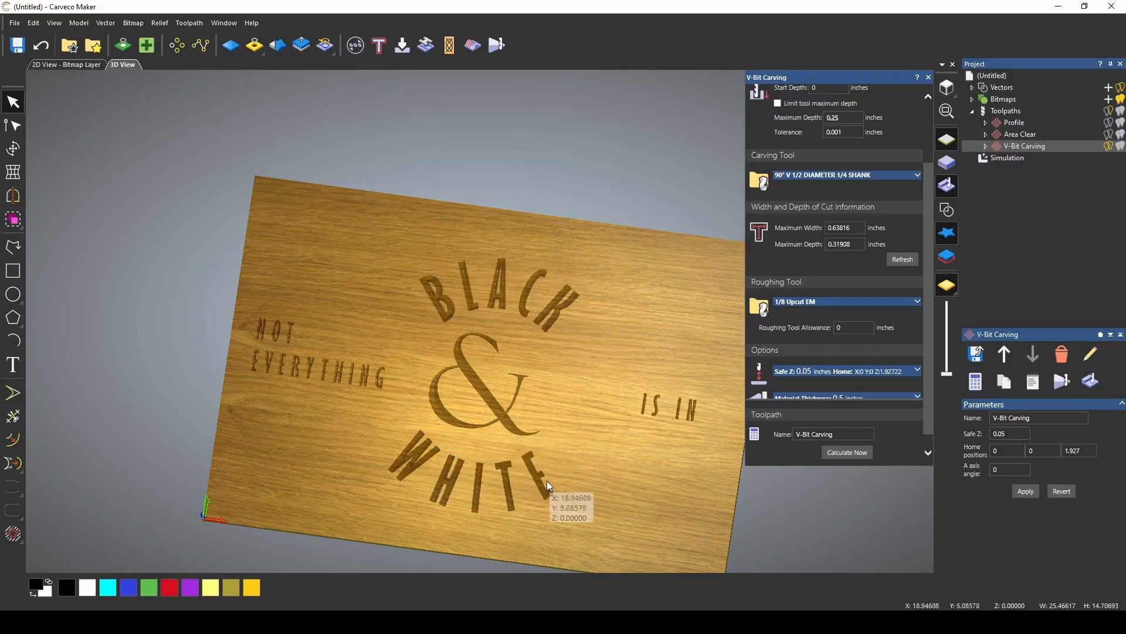
pyautogui.scroll(5, 279, 405)
pyautogui.scroll(-6, 342, 305)
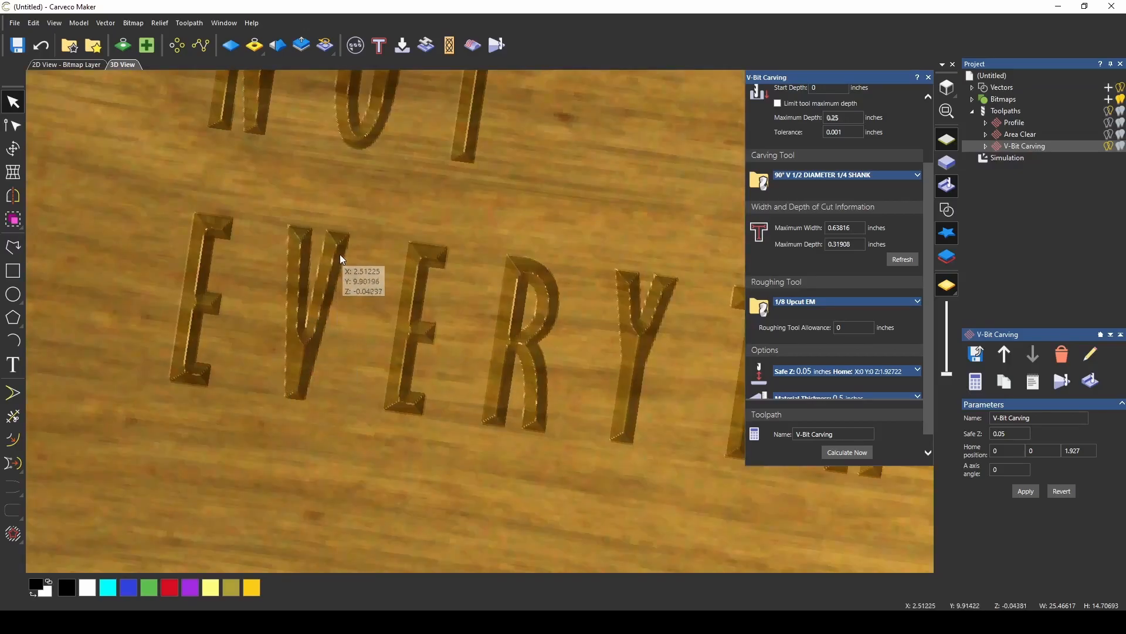
pyautogui.scroll(-4, 390, 335)
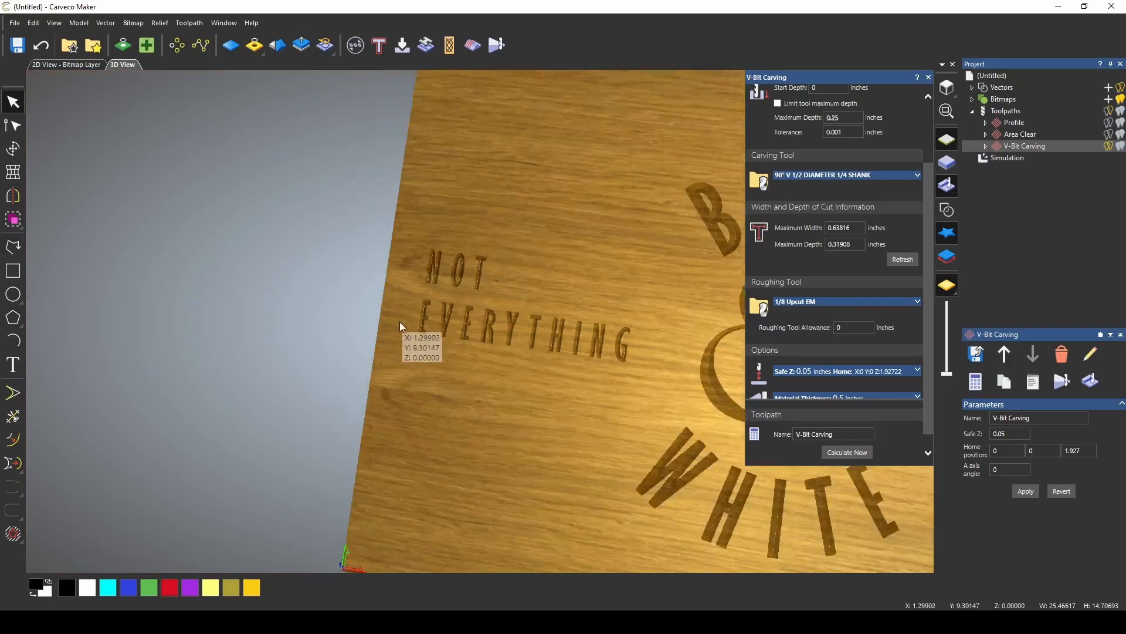
pyautogui.scroll(6, 423, 341)
pyautogui.scroll(2, 536, 325)
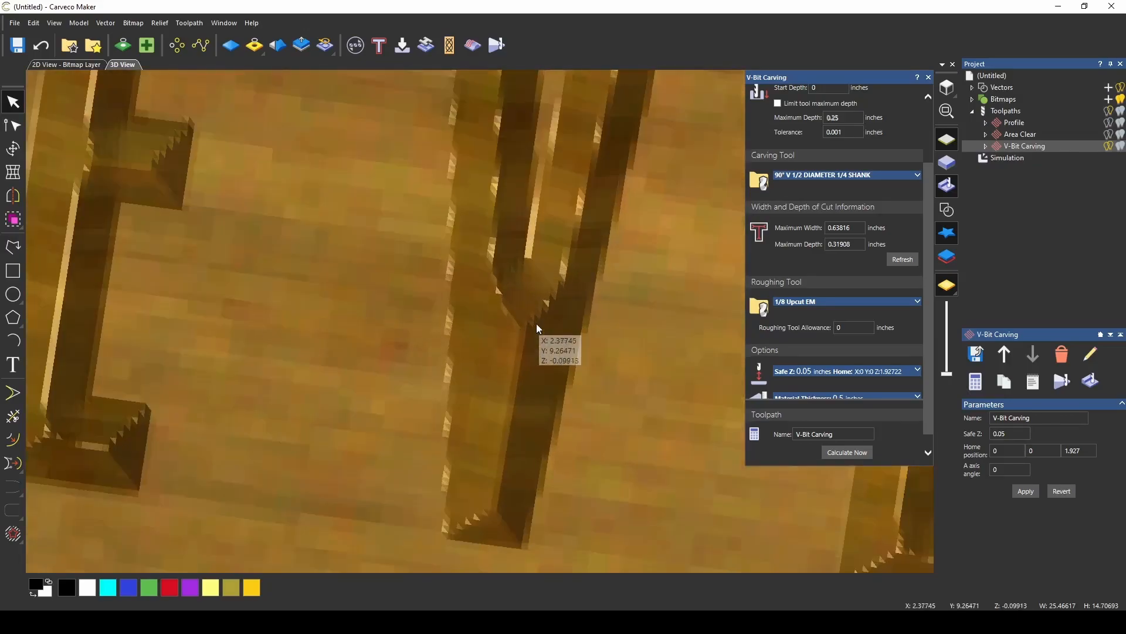
pyautogui.scroll(-7, 536, 322)
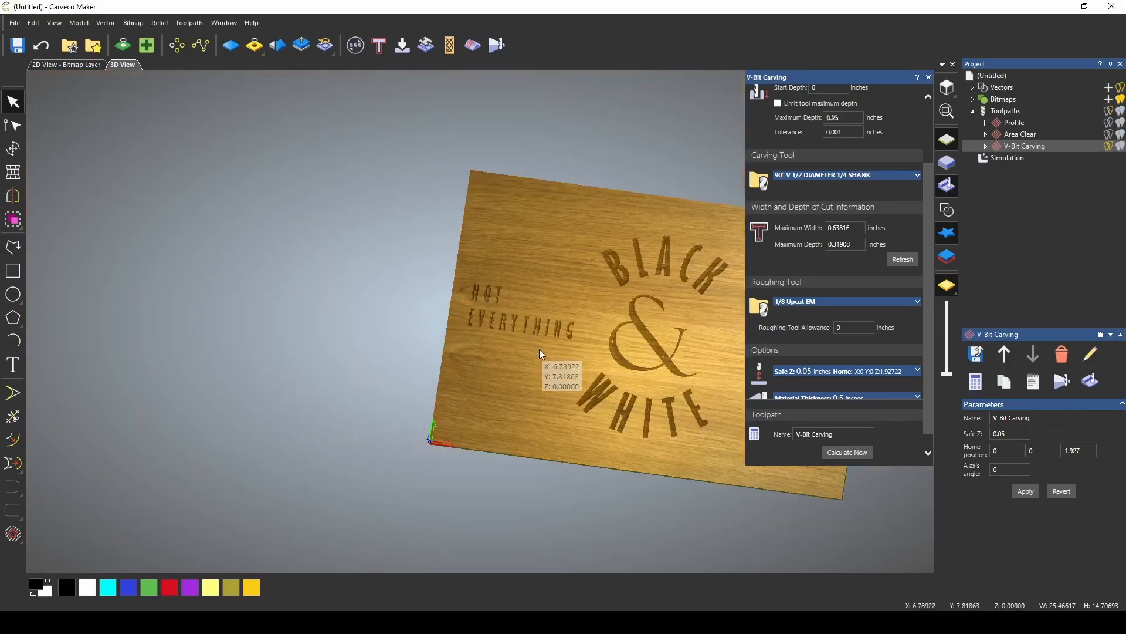
pyautogui.scroll(-2, 540, 346)
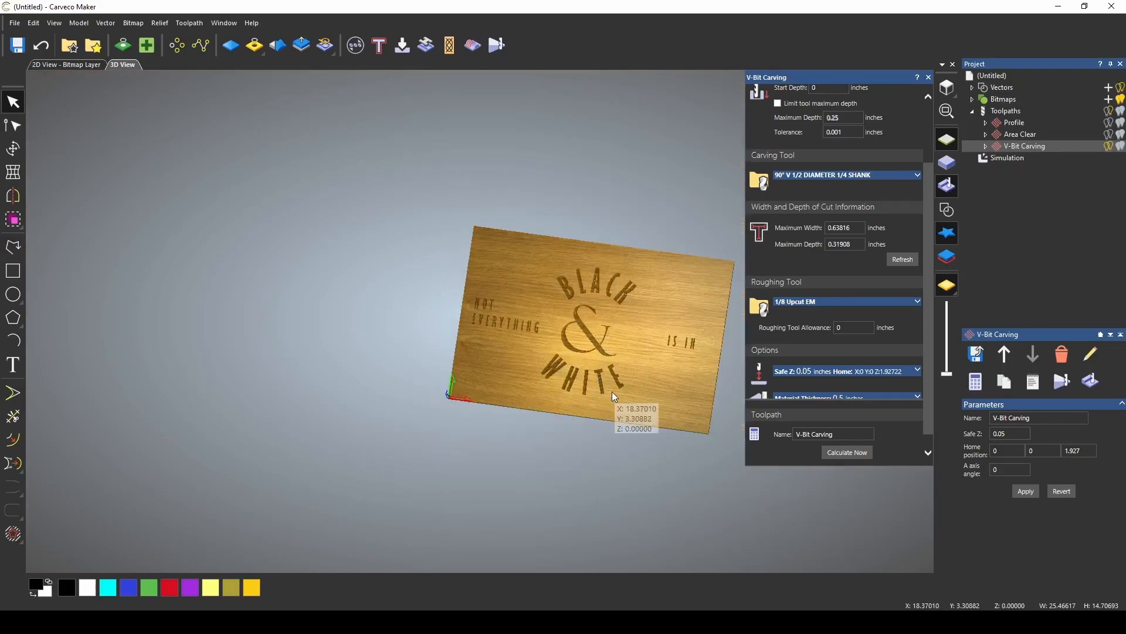
pyautogui.scroll(2, 589, 360)
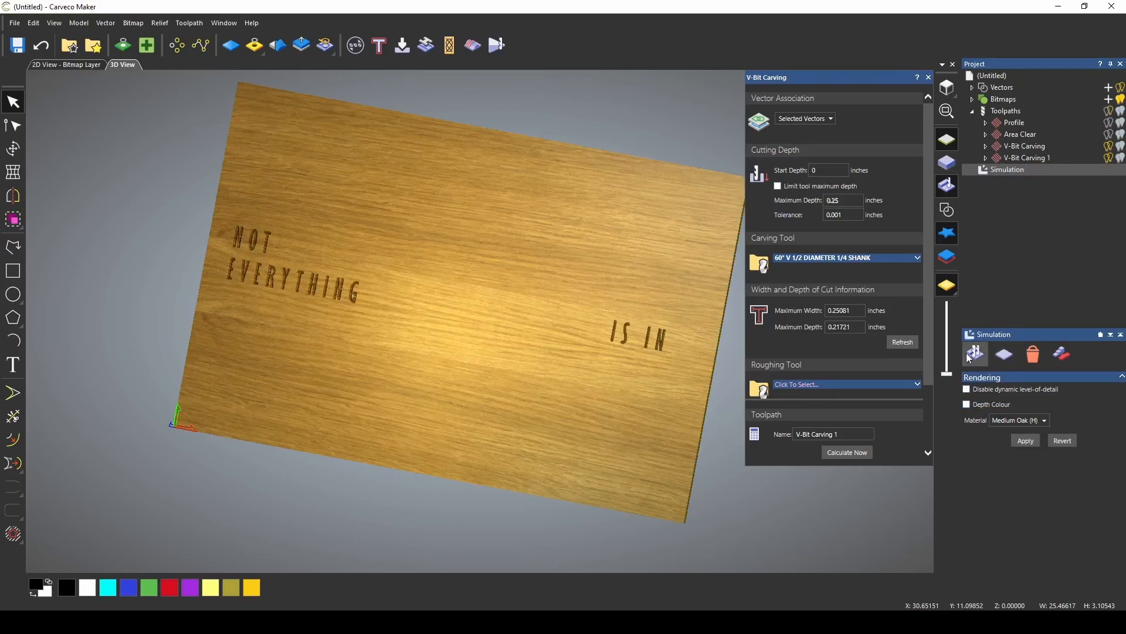
# - Simulate all toolpaths together on the block
pyautogui.click(976, 354)
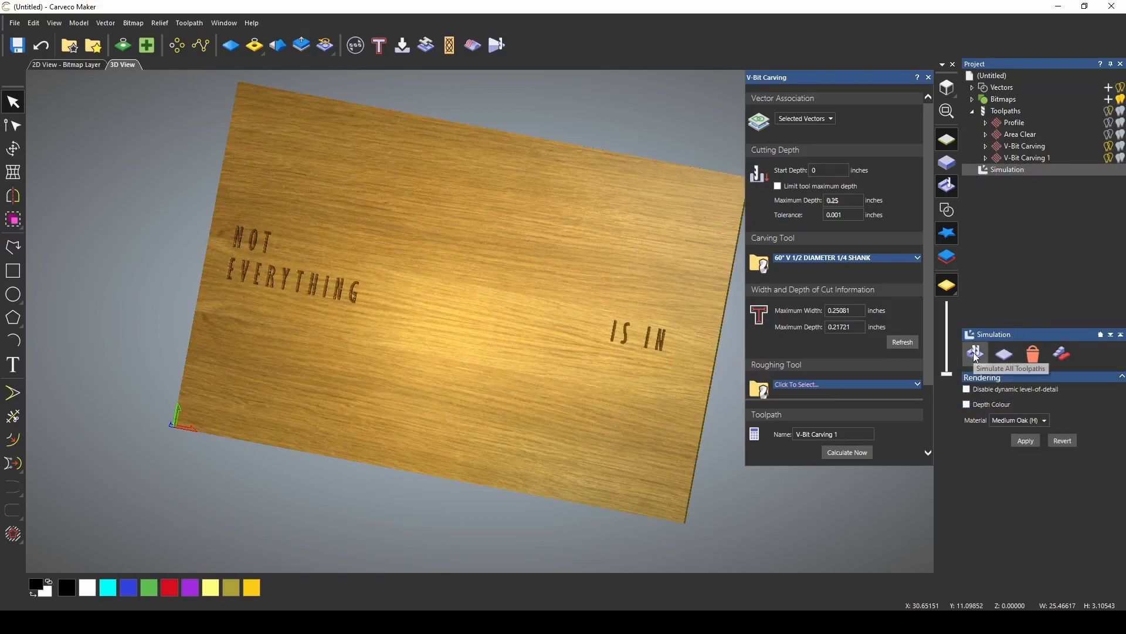
pyautogui.moveTo(364, 291)
pyautogui.mouseDown()
pyautogui.moveTo(387, 277)
pyautogui.moveTo(407, 291)
pyautogui.moveTo(407, 255)
pyautogui.mouseUp()
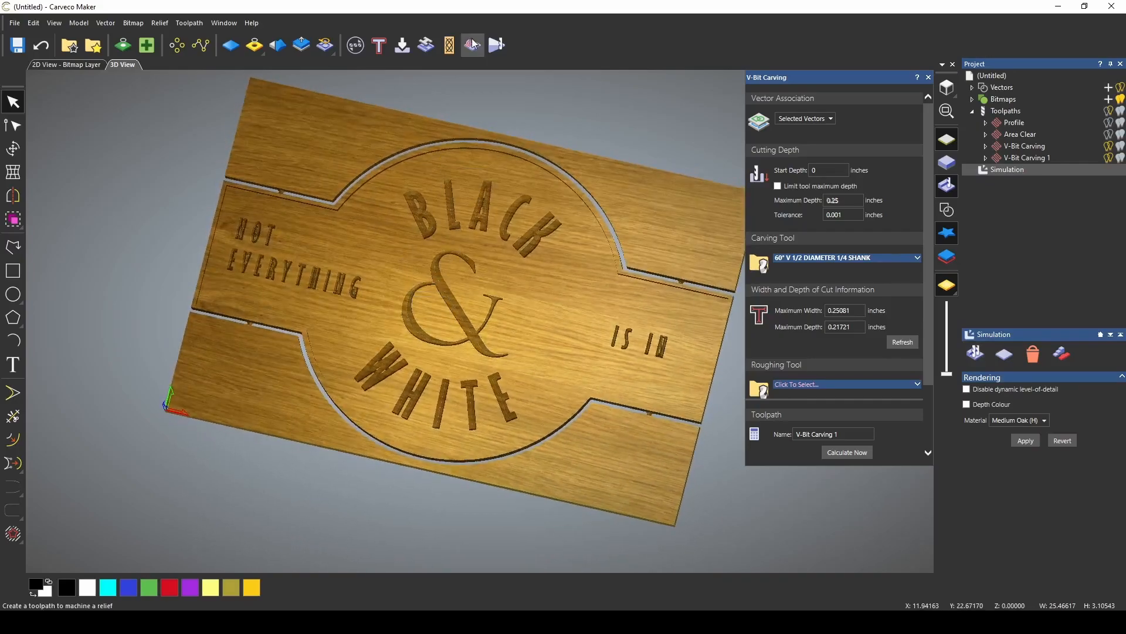
# - Inspect the combined simulation, checking the bridged outline cut, the inner border groove and the carved large and small lettering
pyautogui.scroll(3, 407, 256)
pyautogui.scroll(1, 356, 253)
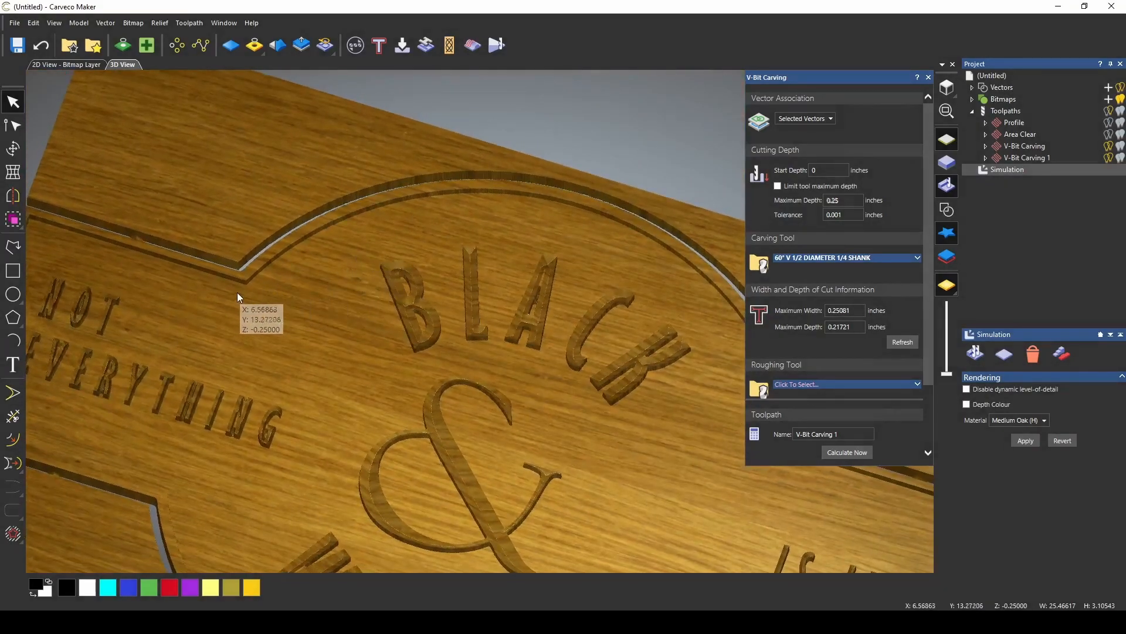
pyautogui.scroll(2, 337, 232)
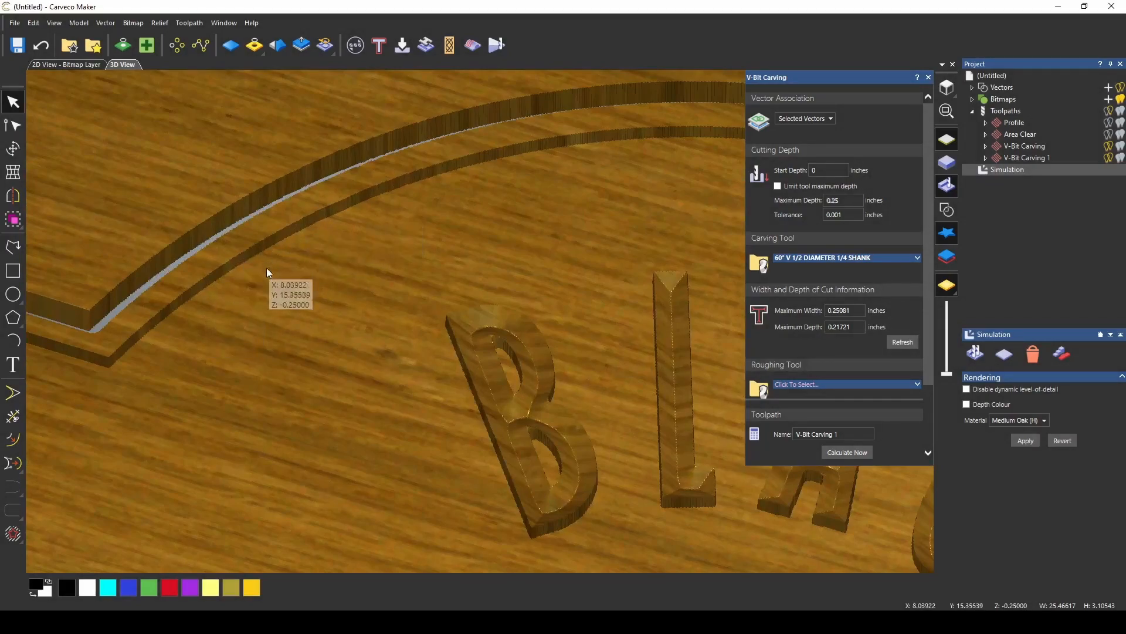
pyautogui.scroll(-4, 291, 369)
pyautogui.scroll(3, 301, 372)
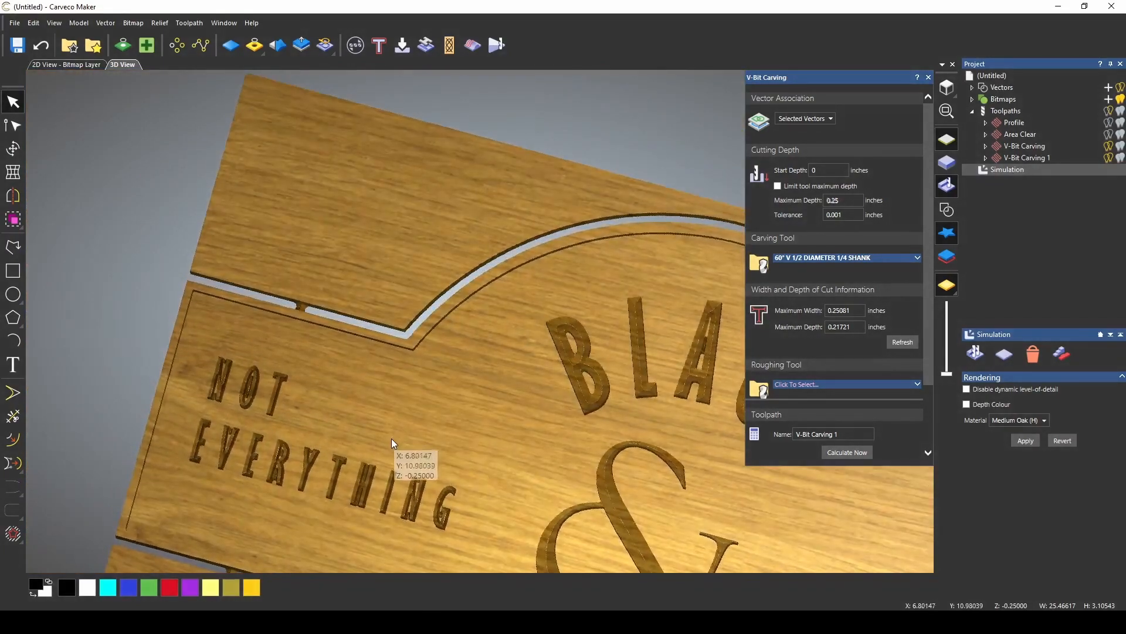
pyautogui.scroll(2, 343, 298)
pyautogui.scroll(3, 149, 268)
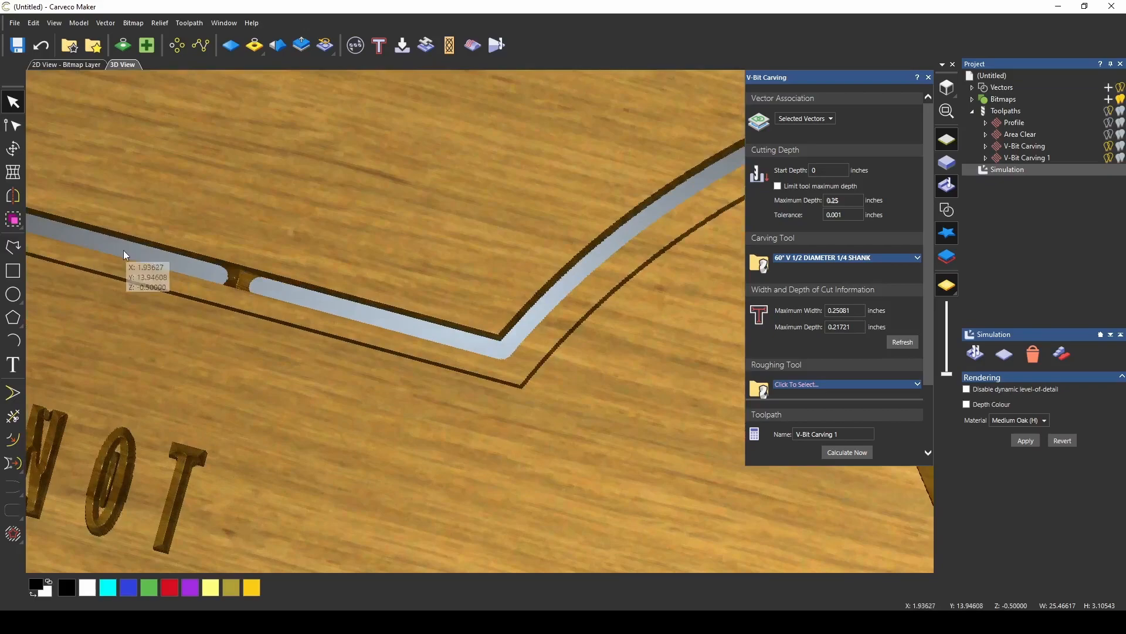
pyautogui.scroll(-5, 468, 353)
pyautogui.scroll(-3, 468, 353)
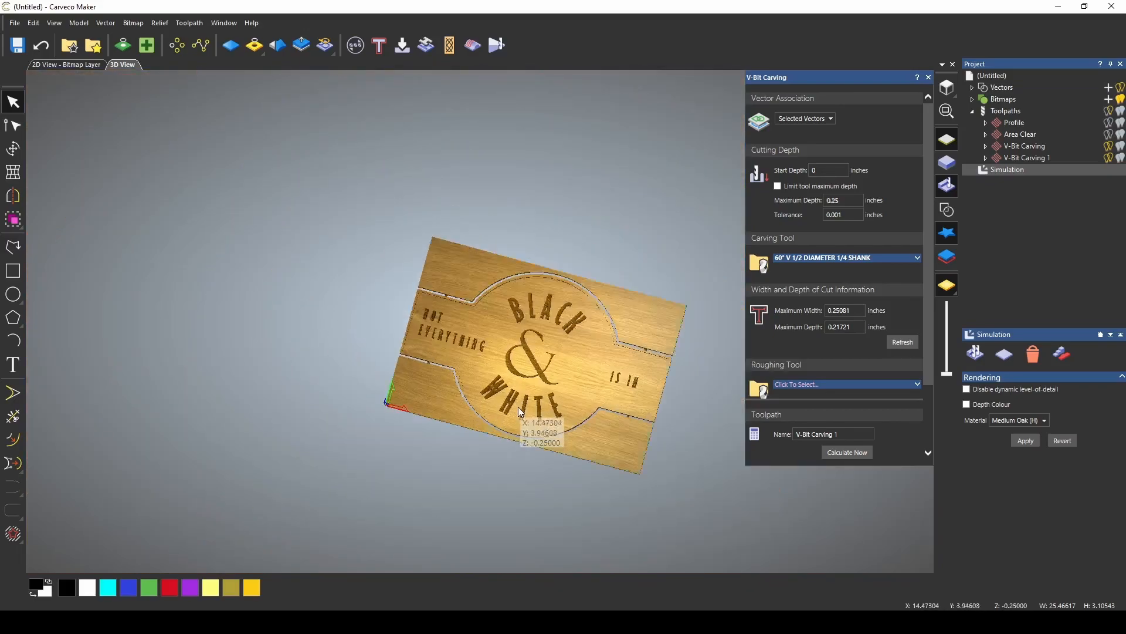
pyautogui.scroll(8, 519, 406)
pyautogui.scroll(-3, 387, 393)
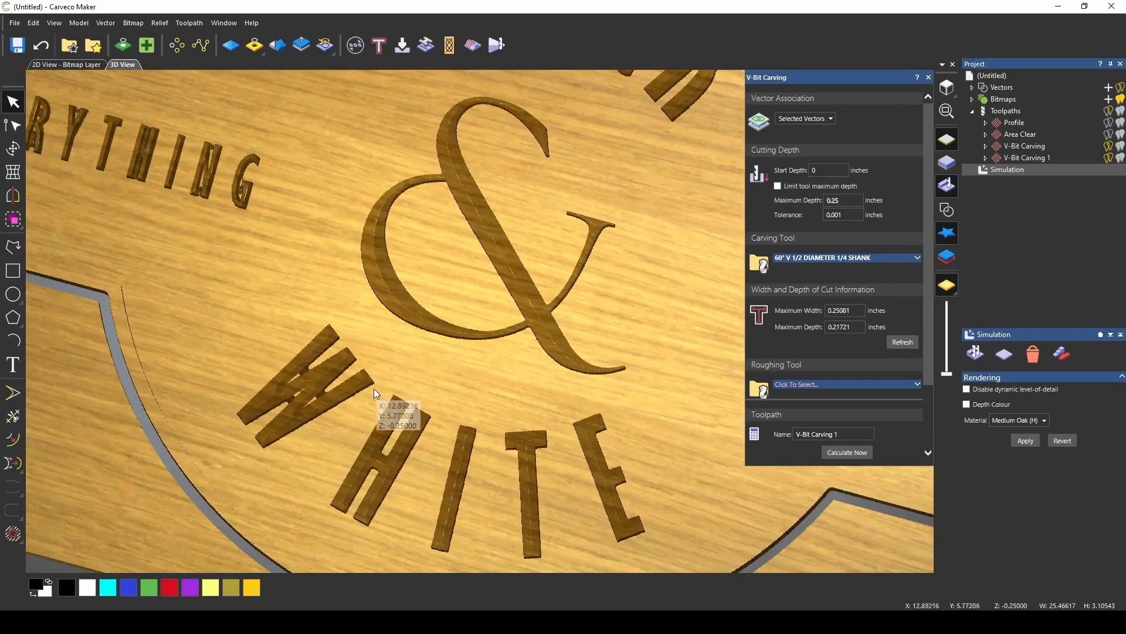
pyautogui.scroll(2, 393, 434)
pyautogui.scroll(-3, 393, 434)
pyautogui.scroll(6, 364, 272)
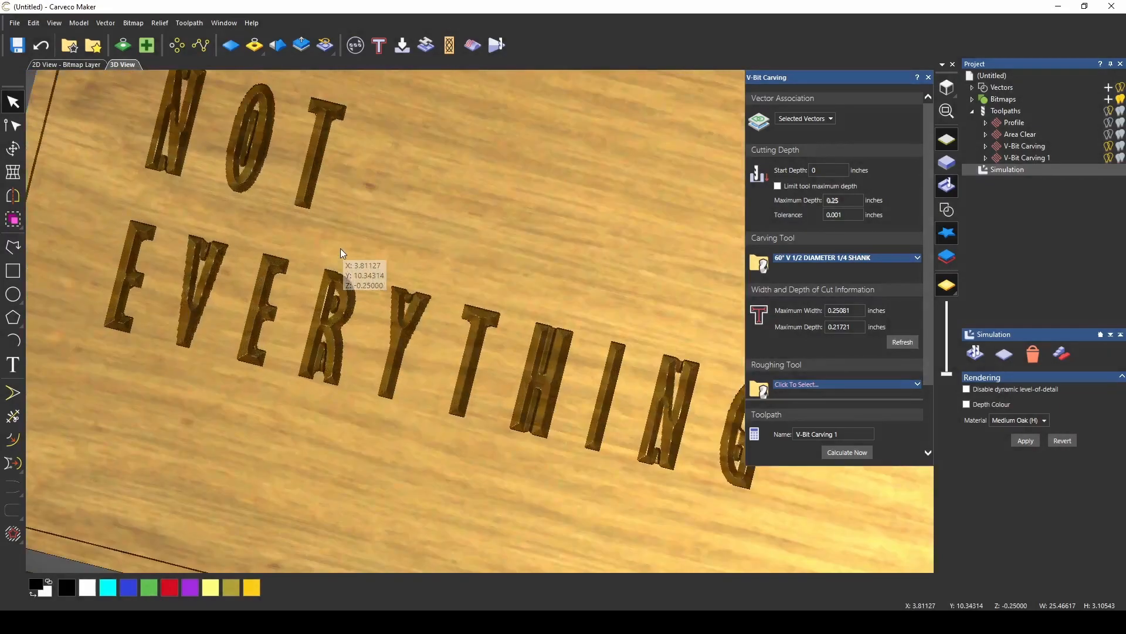
# - Examine the carved NOT EVERYTHING lettering in the simulation up close, checking the stepped edges and carved depth of the letters
pyautogui.scroll(-4, 340, 248)
pyautogui.scroll(4, 676, 380)
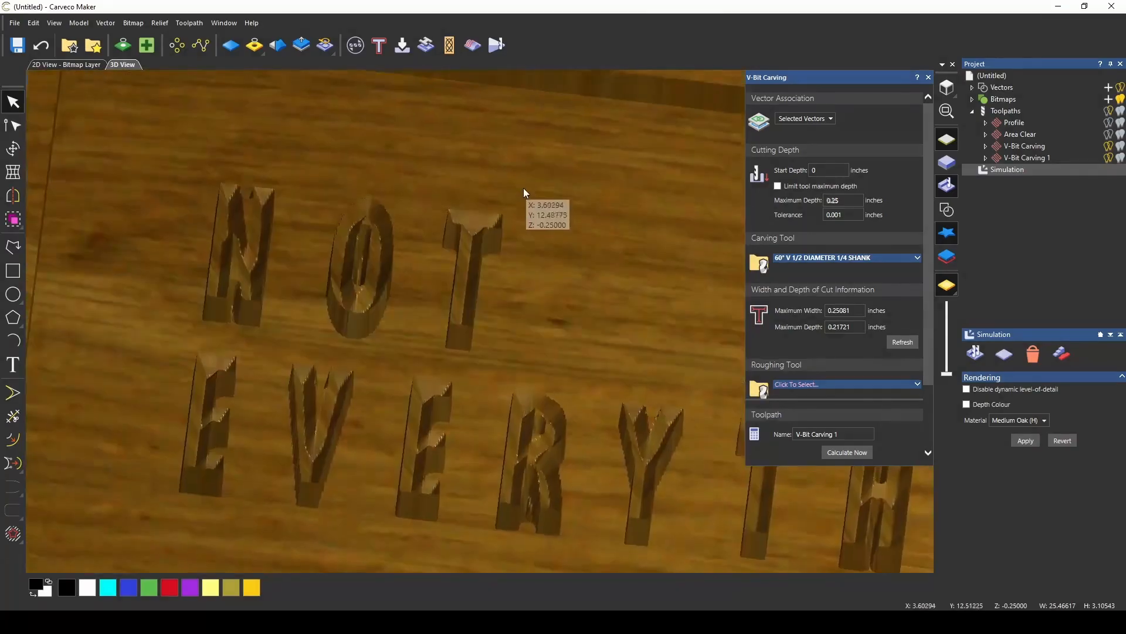
pyautogui.moveTo(523, 188); pyautogui.dragTo(506, 166)
pyautogui.scroll(-5, 505, 167)
pyautogui.scroll(6, 678, 417)
pyautogui.scroll(-4, 447, 287)
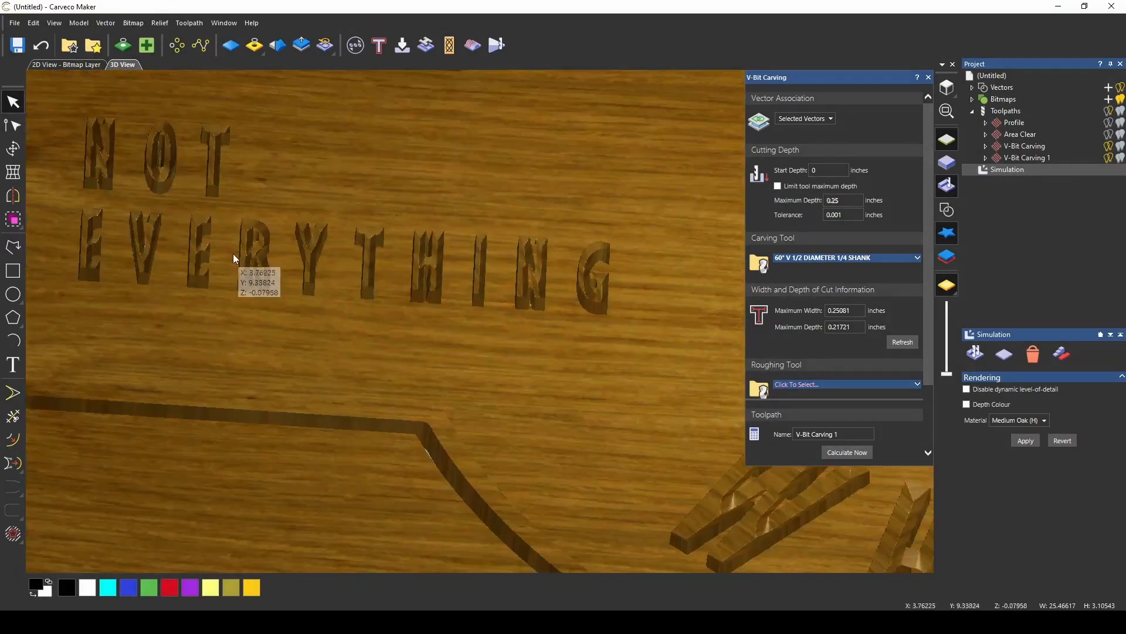
pyautogui.scroll(5, 238, 261)
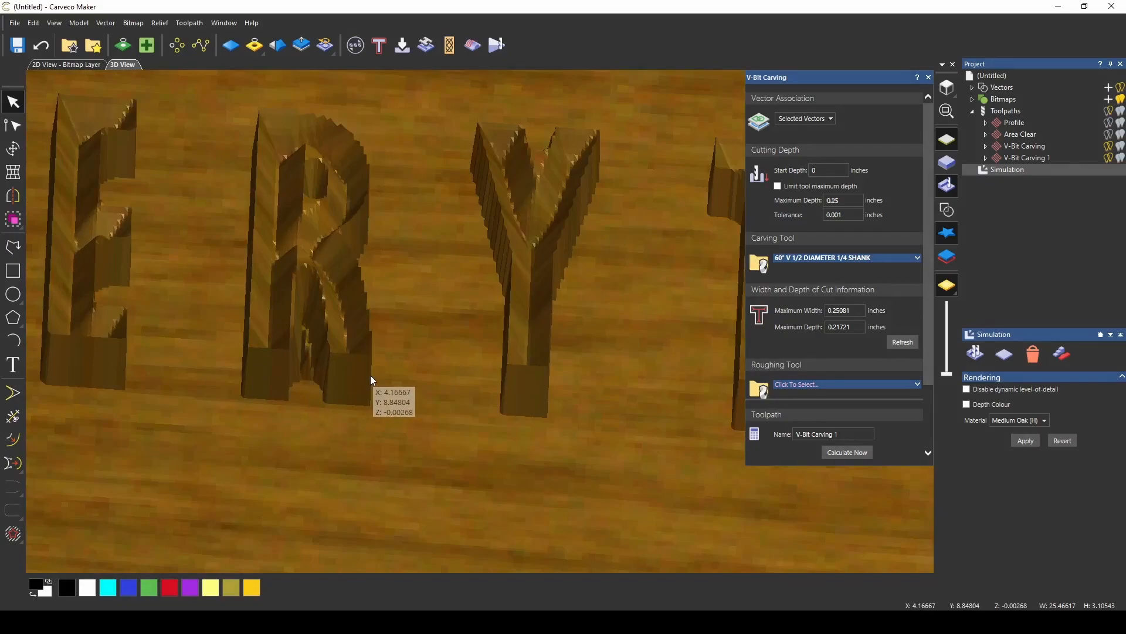
pyautogui.scroll(-3, 371, 375)
pyautogui.moveTo(324, 251); pyautogui.dragTo(372, 340, button='middle')
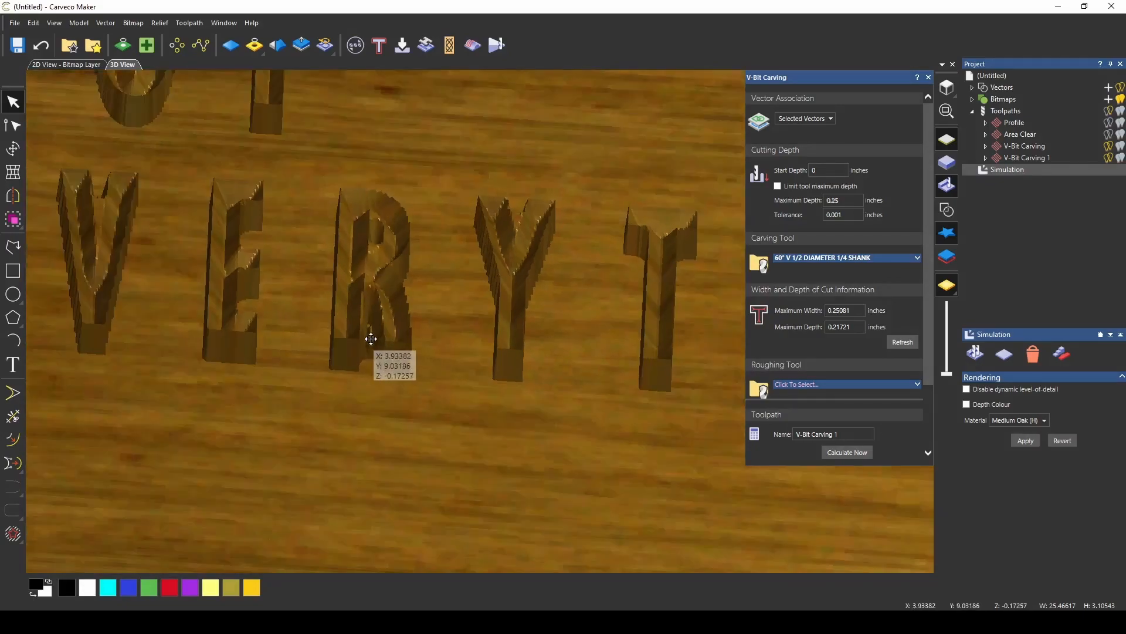
pyautogui.scroll(-3, 372, 340)
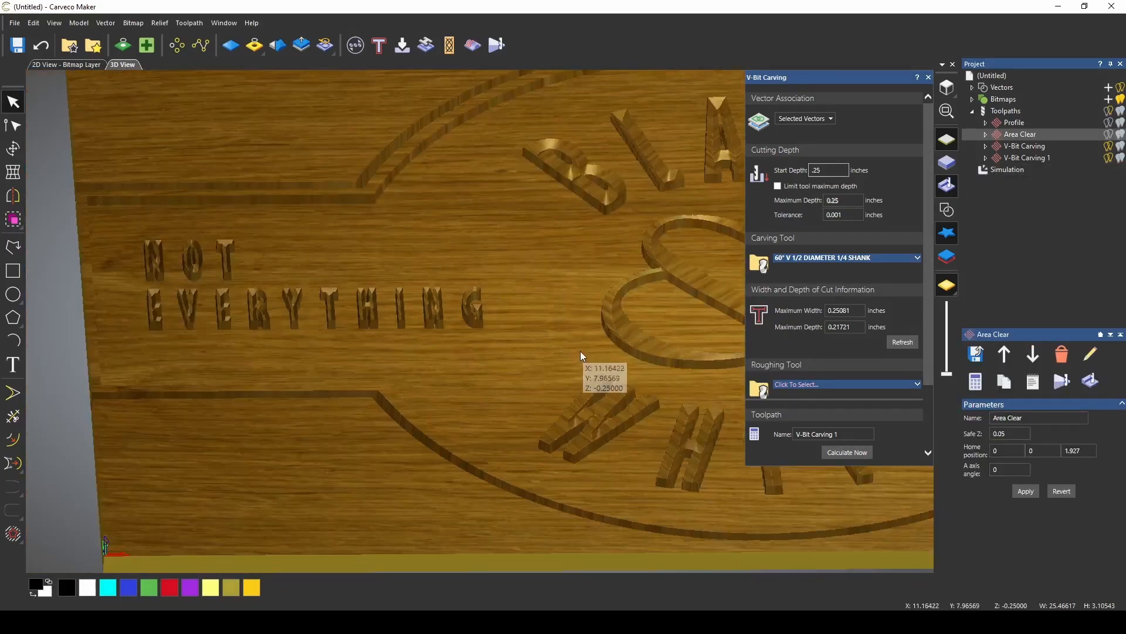
# - Inspect the whole simulated sign, comparing the small lettering with the BLACK and WHITE letters, the ampersand and the border groove
pyautogui.moveTo(580, 351)
pyautogui.mouseDown()
pyautogui.moveTo(533, 467)
pyautogui.moveTo(545, 309)
pyautogui.moveTo(483, 455)
pyautogui.moveTo(598, 345)
pyautogui.mouseUp()
pyautogui.scroll(-3, 534, 337)
pyautogui.scroll(5, 598, 345)
pyautogui.scroll(-2, 344, 329)
pyautogui.moveTo(344, 329); pyautogui.dragTo(459, 316)
pyautogui.scroll(-2, 460, 316)
pyautogui.scroll(-2, 459, 314)
pyautogui.scroll(7, 470, 308)
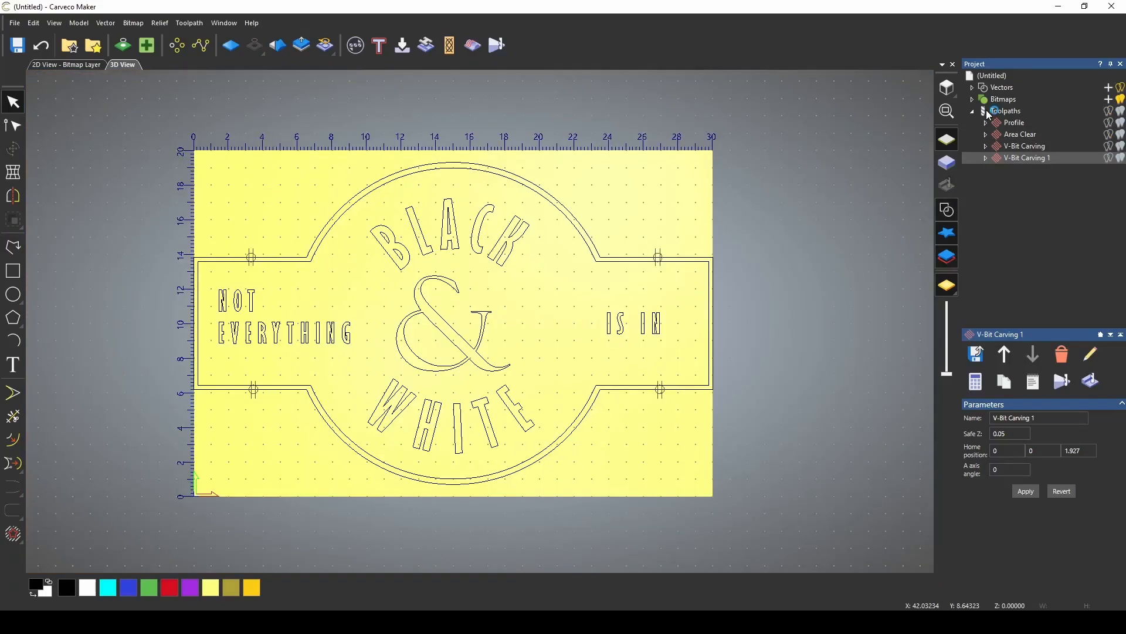
# - Begin saving all toolpaths, removing the 1/8 and 1/4 Upcut EM Area Clear passes and the 90° V-Bit Carving from the save list
pyautogui.click(989, 112)
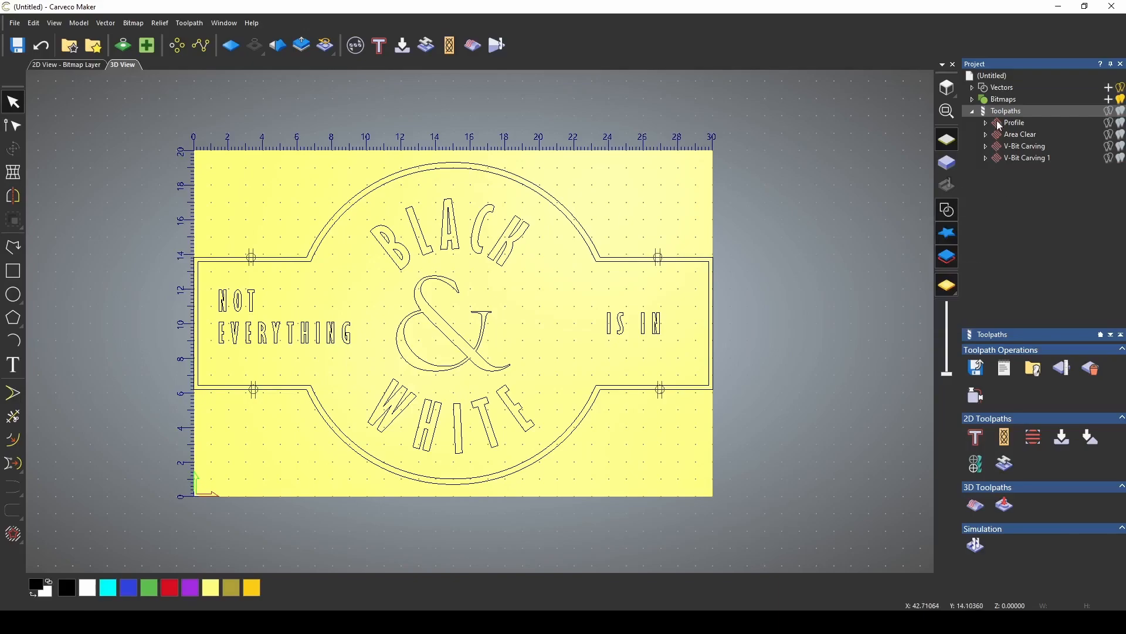
pyautogui.click(976, 367)
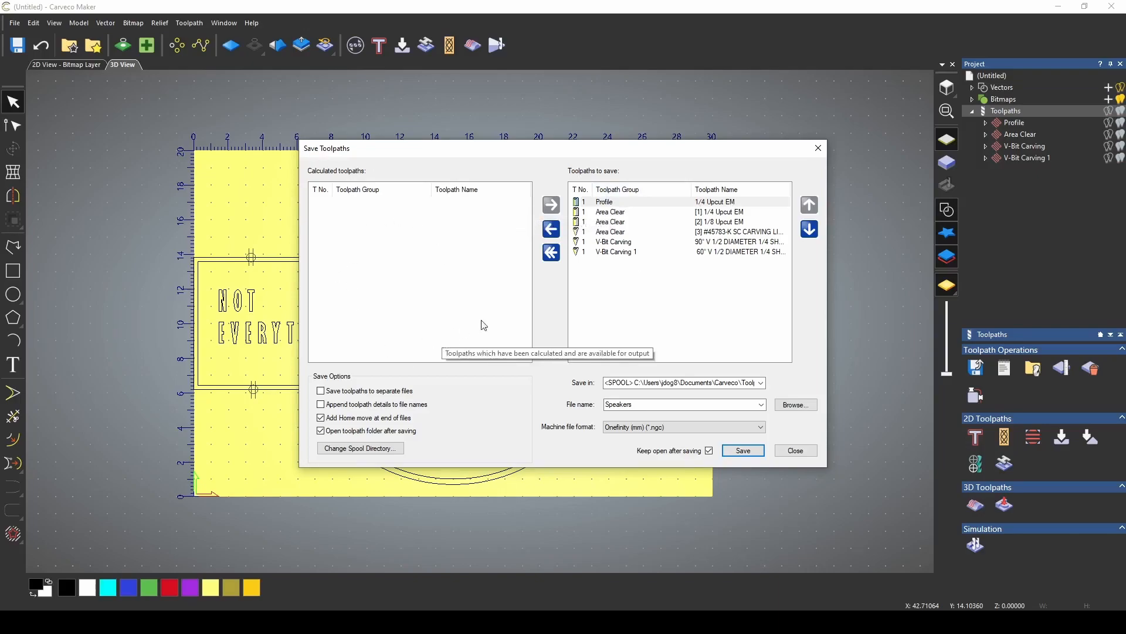
pyautogui.click(618, 221)
pyautogui.click(551, 228)
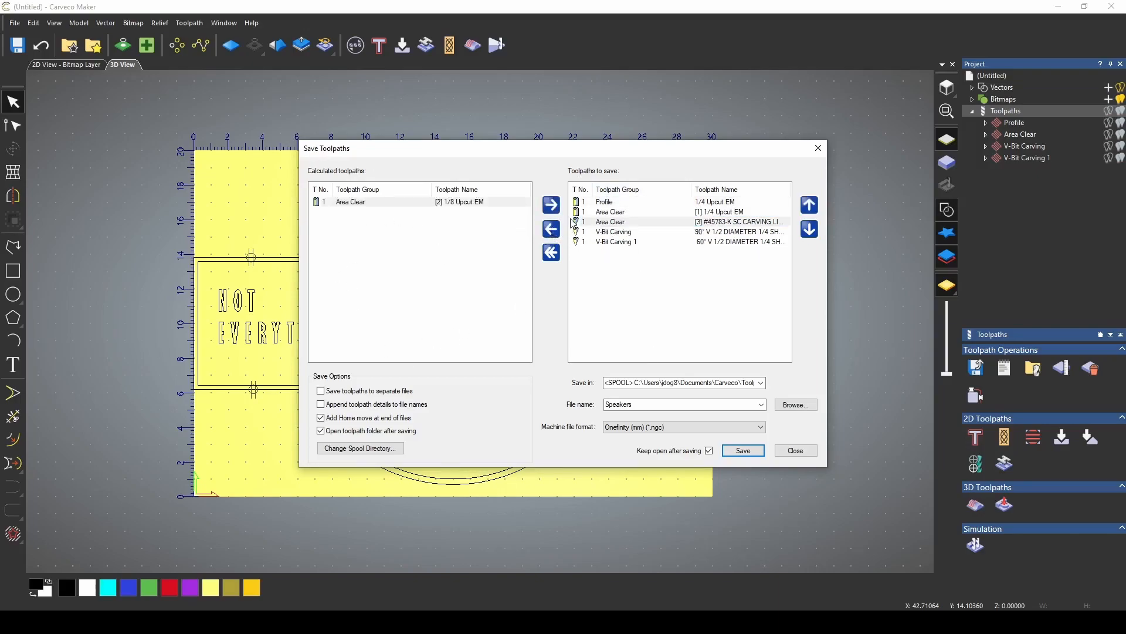
pyautogui.click(551, 230)
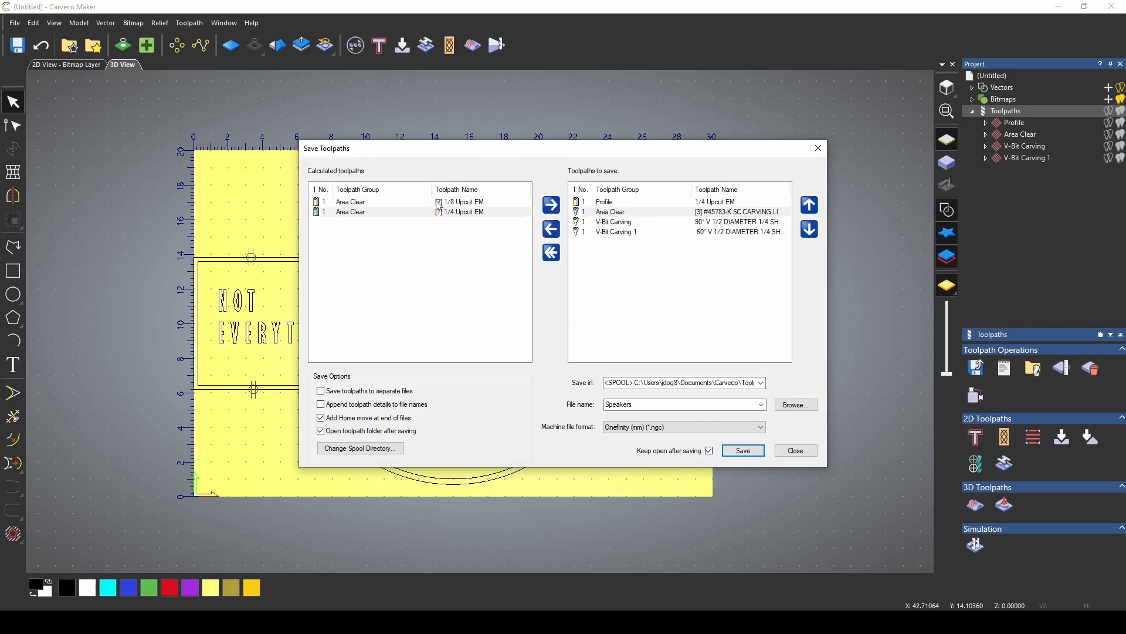
pyautogui.click(622, 222)
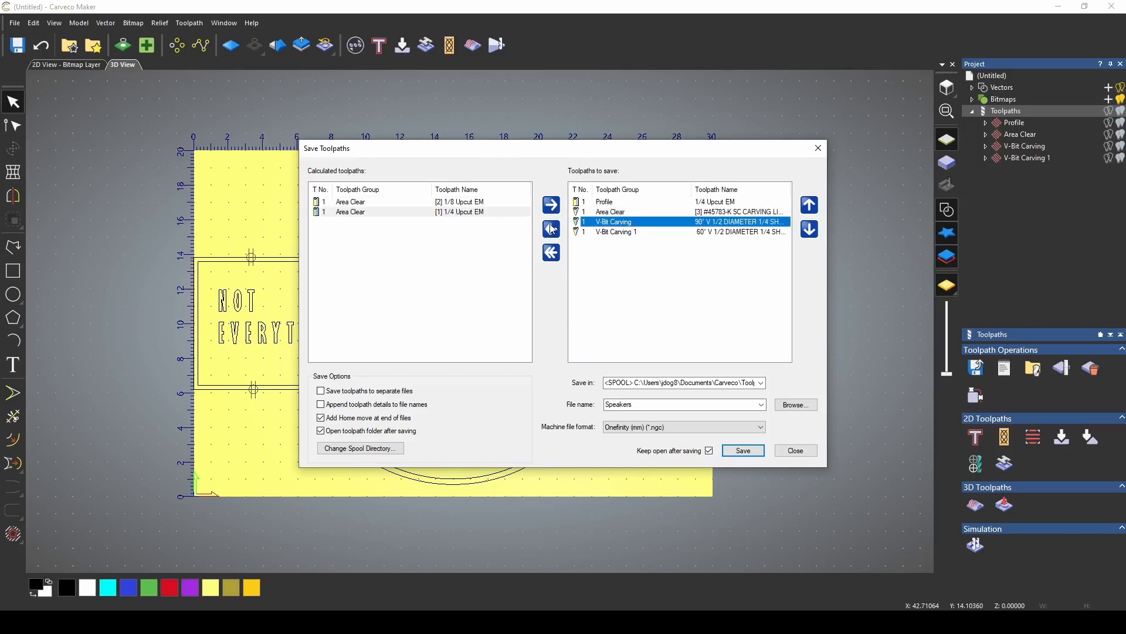
pyautogui.click(552, 229)
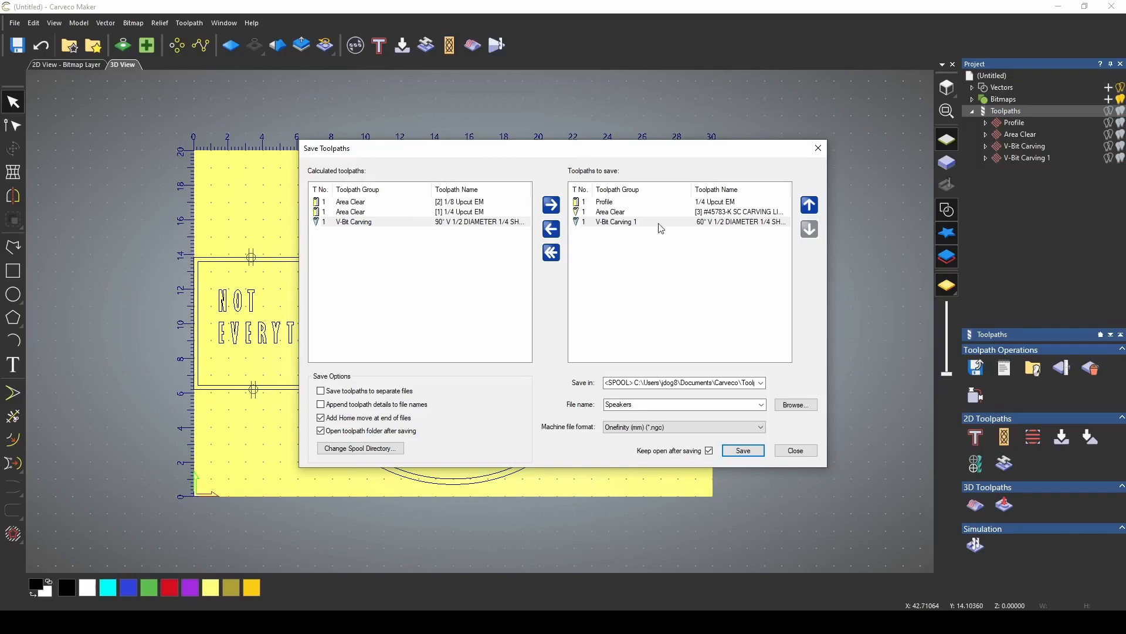
# - Return the three removed toolpaths to the save list, and save to separate files with toolpath details appended to the file names
pyautogui.click(558, 208)
pyautogui.click(557, 207)
pyautogui.click(557, 208)
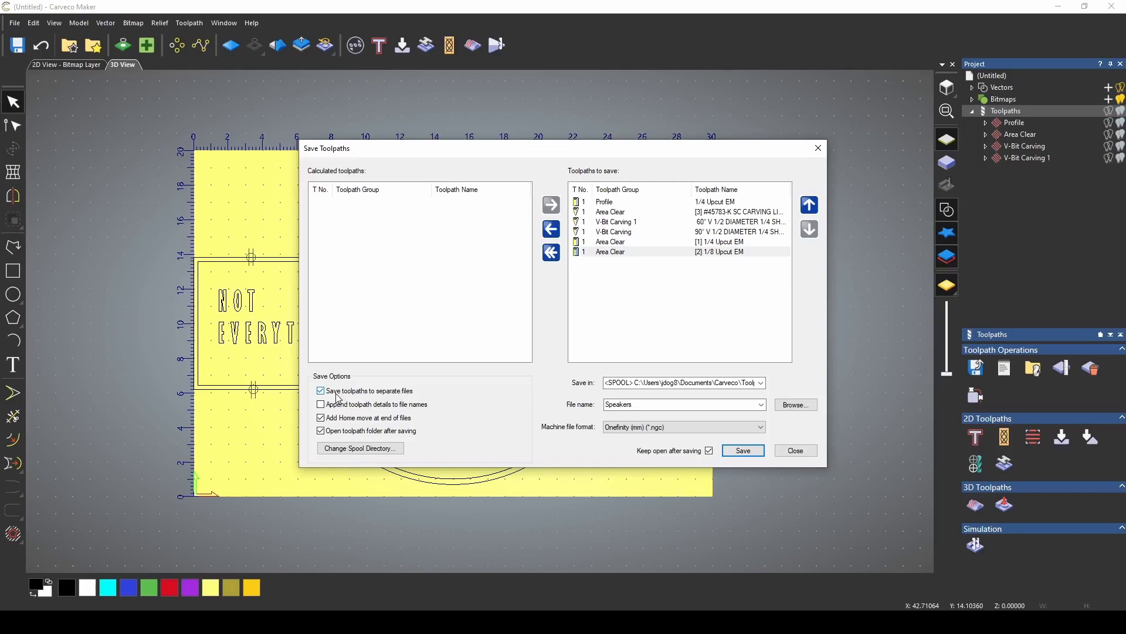
pyautogui.click(378, 391)
pyautogui.click(392, 403)
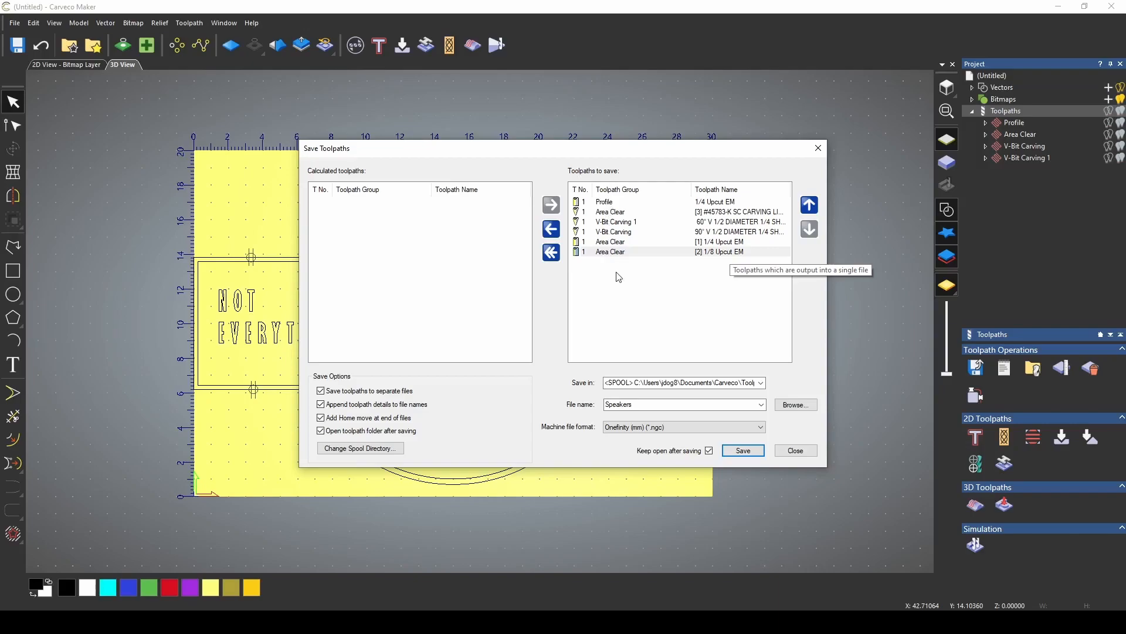
# - Review the three Area Clear entries in the save list, comparing the carving liner, 1/4 Upcut EM and 1/8 Upcut EM passes
pyautogui.click(613, 213)
pyautogui.click(615, 243)
pyautogui.click(616, 252)
pyautogui.click(619, 214)
pyautogui.click(617, 243)
pyautogui.click(634, 215)
pyautogui.click(625, 242)
pyautogui.click(622, 254)
pyautogui.click(625, 216)
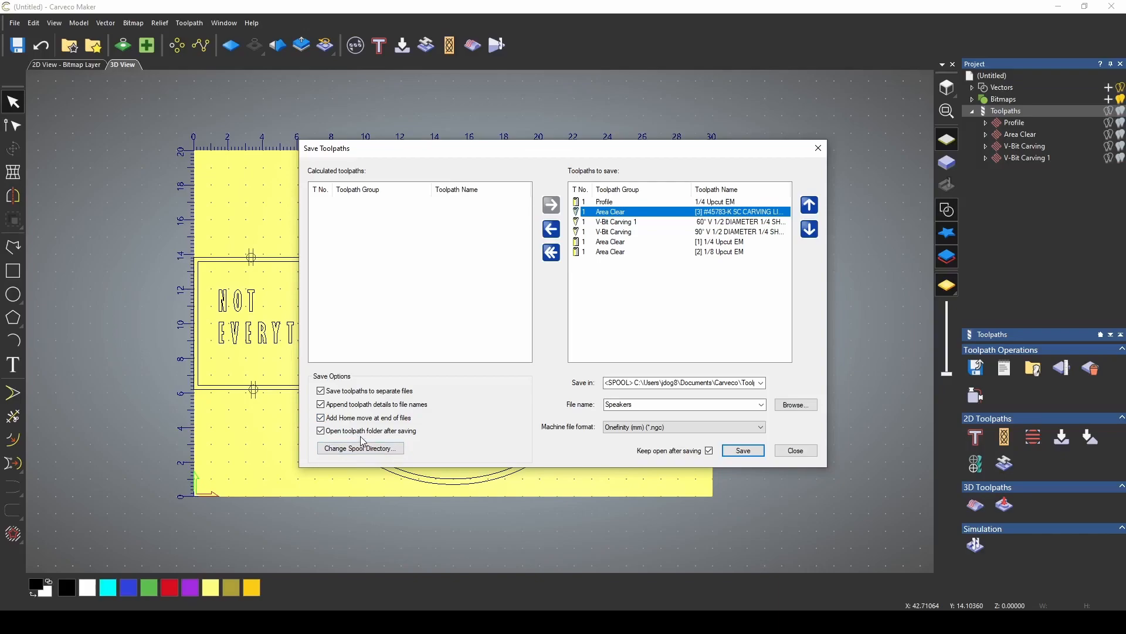
# - Save the toolpaths under the file name BWSign in the Onefinity (mm) (*.ngc) machine format, using the spool directory
pyautogui.click(762, 382)
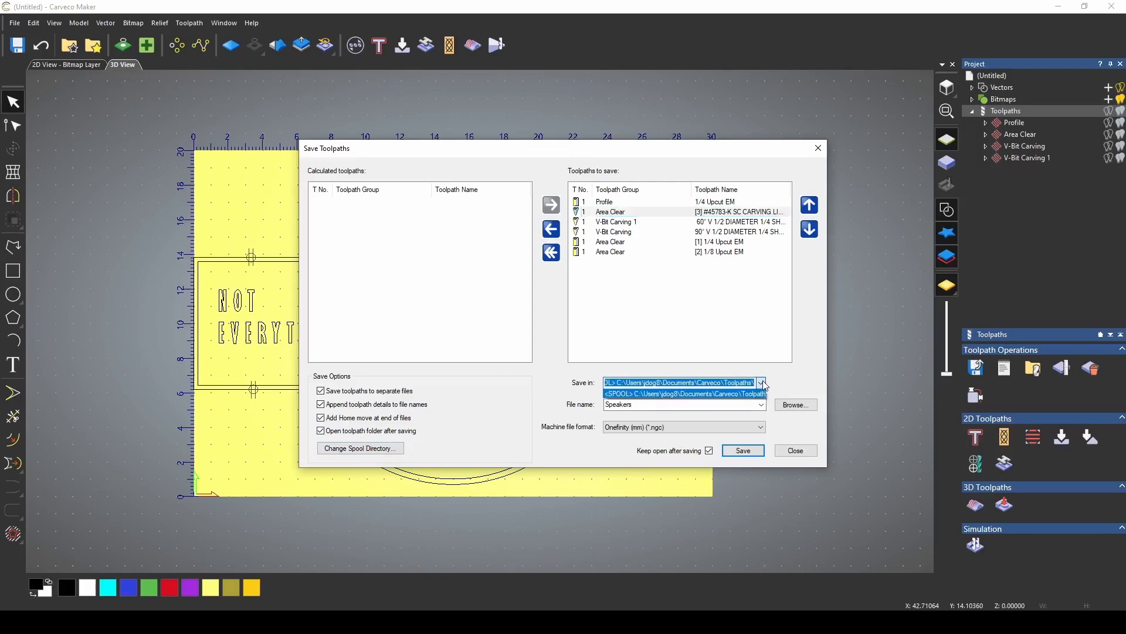
pyautogui.click(763, 383)
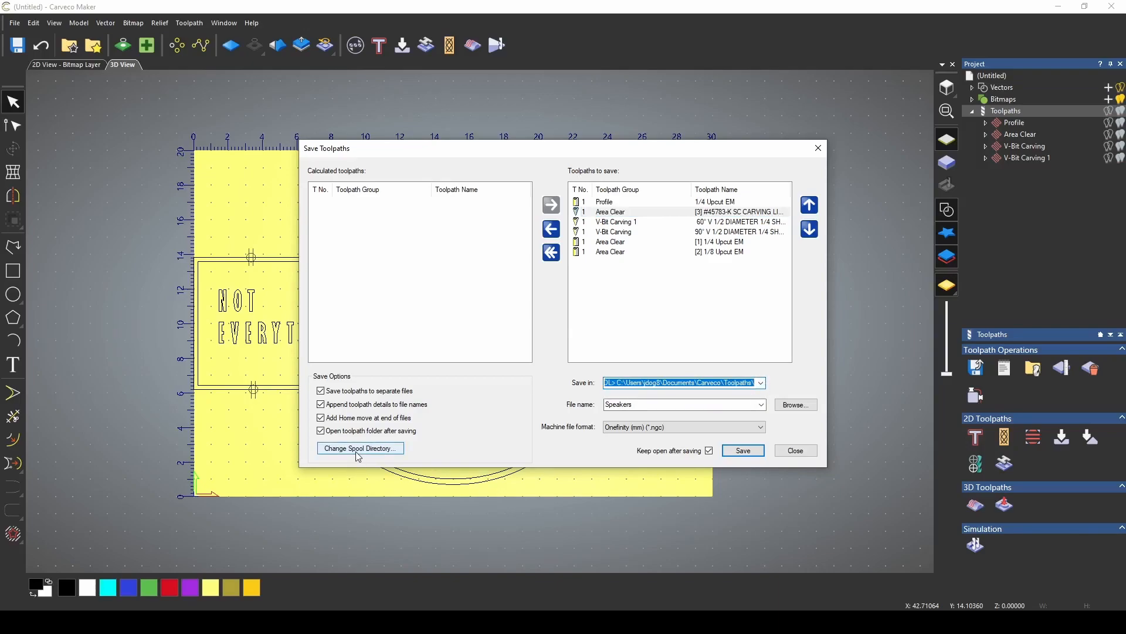
pyautogui.doubleClick(674, 406)
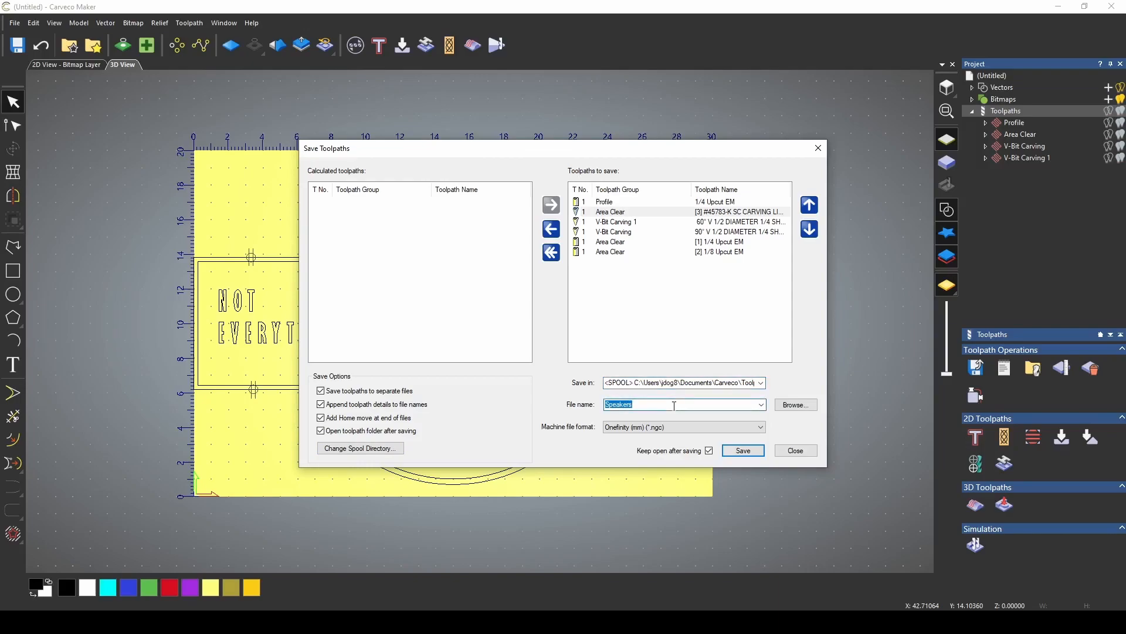
pyautogui.write('BWSign')
pyautogui.click(693, 428)
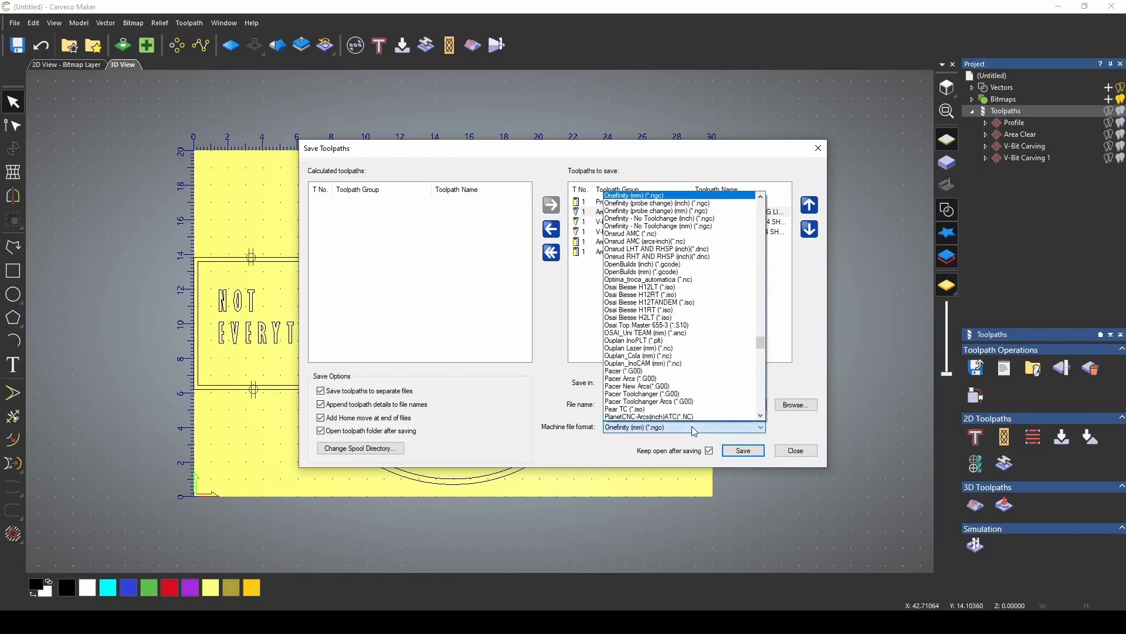
pyautogui.scroll(1, 692, 427)
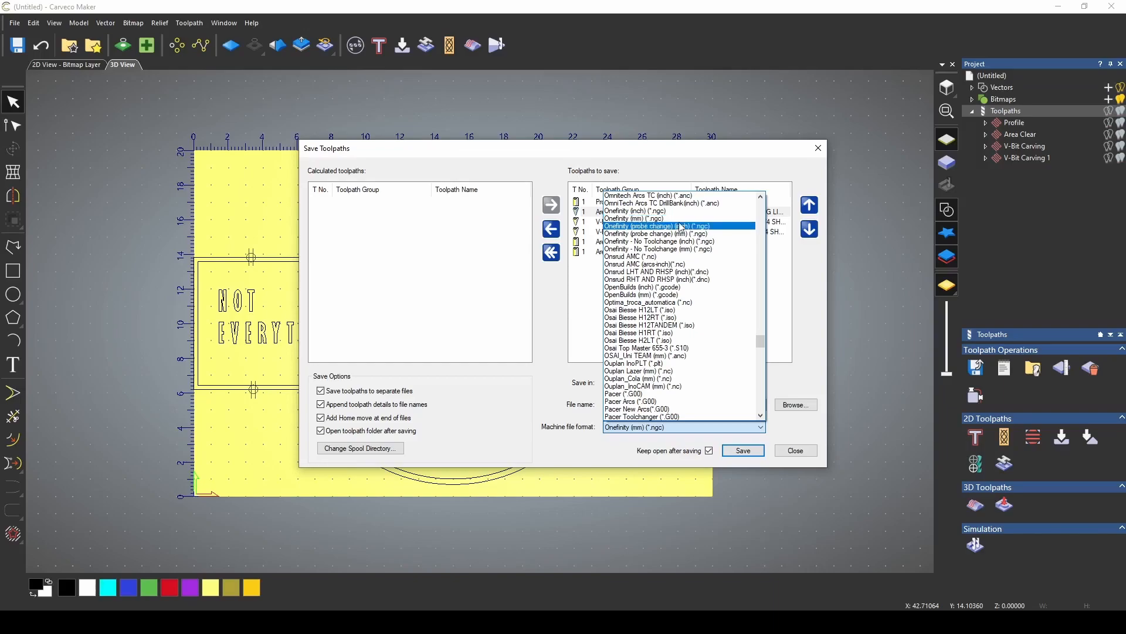
pyautogui.click(520, 456)
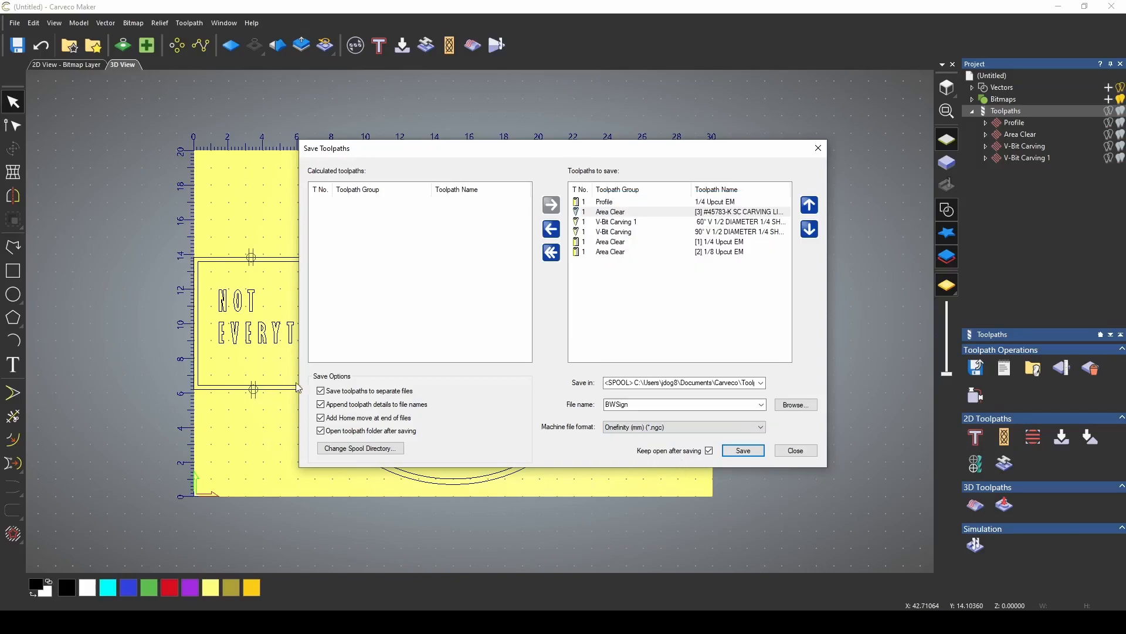
pyautogui.click(741, 450)
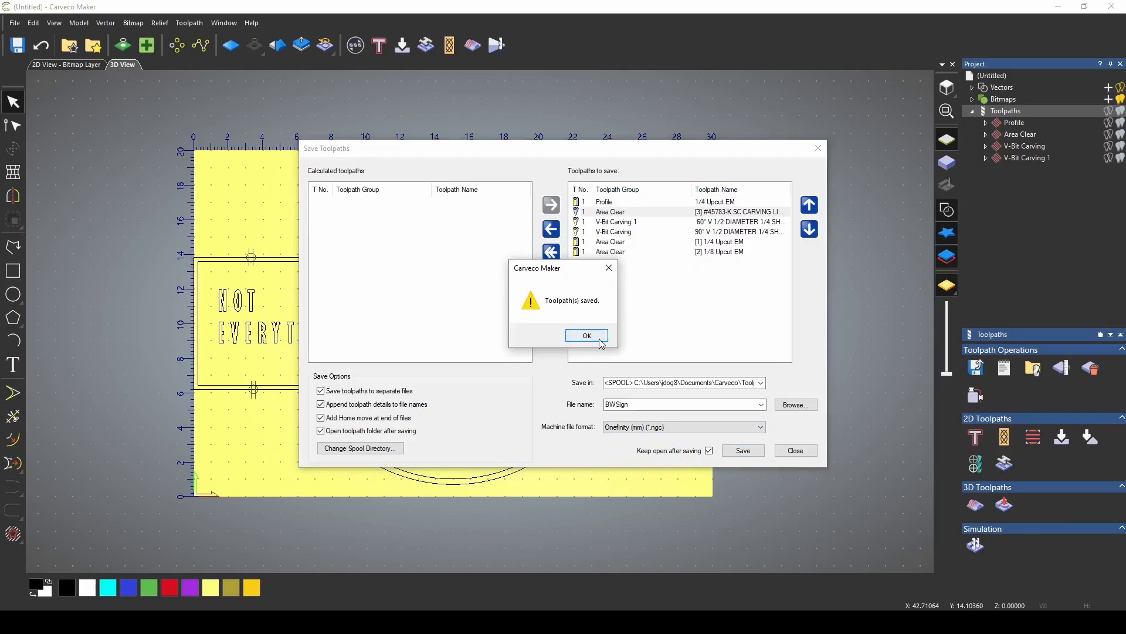
pyautogui.click(584, 335)
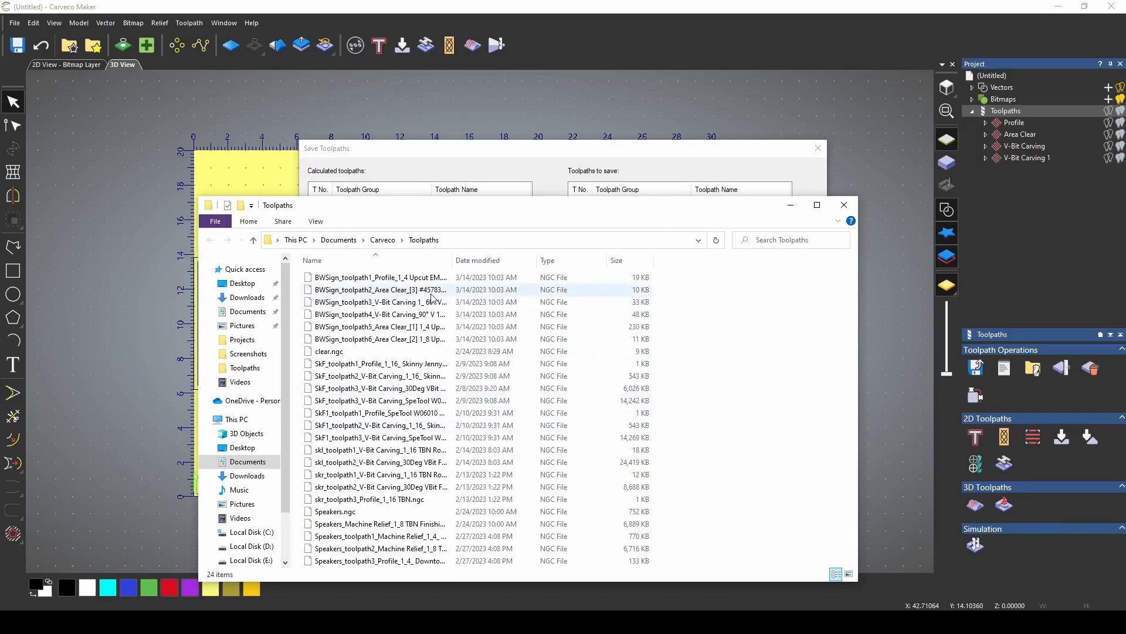
# - Check the full names of the saved BWSign toolpath files in the Toolpaths folder, and close the toolpath saving dialog
pyautogui.click(419, 279)
pyautogui.moveTo(452, 260); pyautogui.dragTo(636, 269)
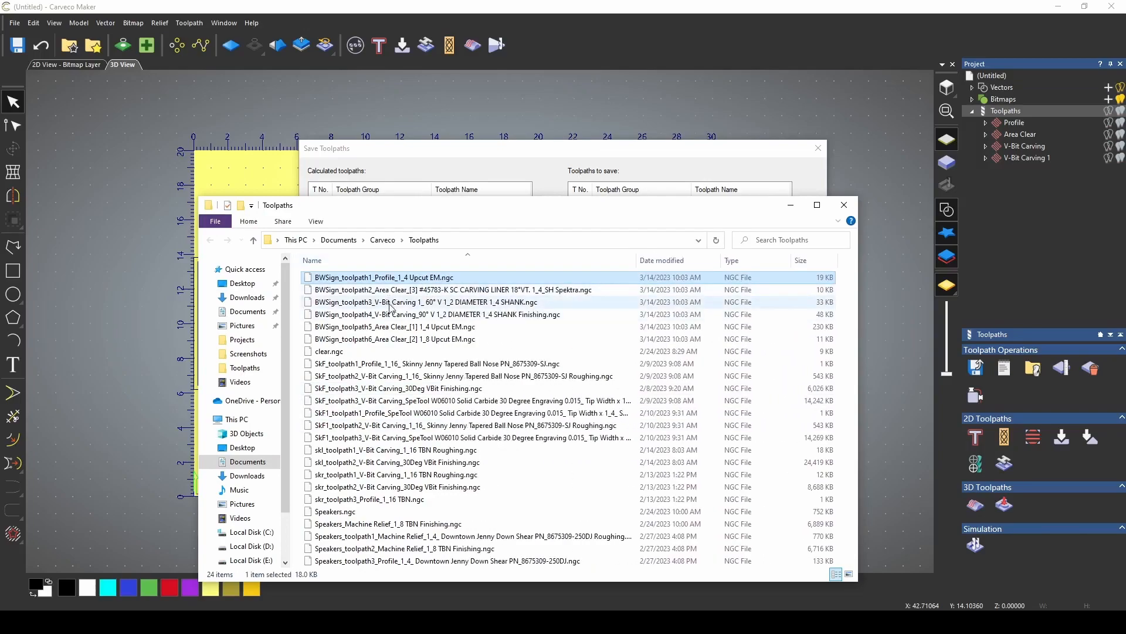
pyautogui.click(404, 345)
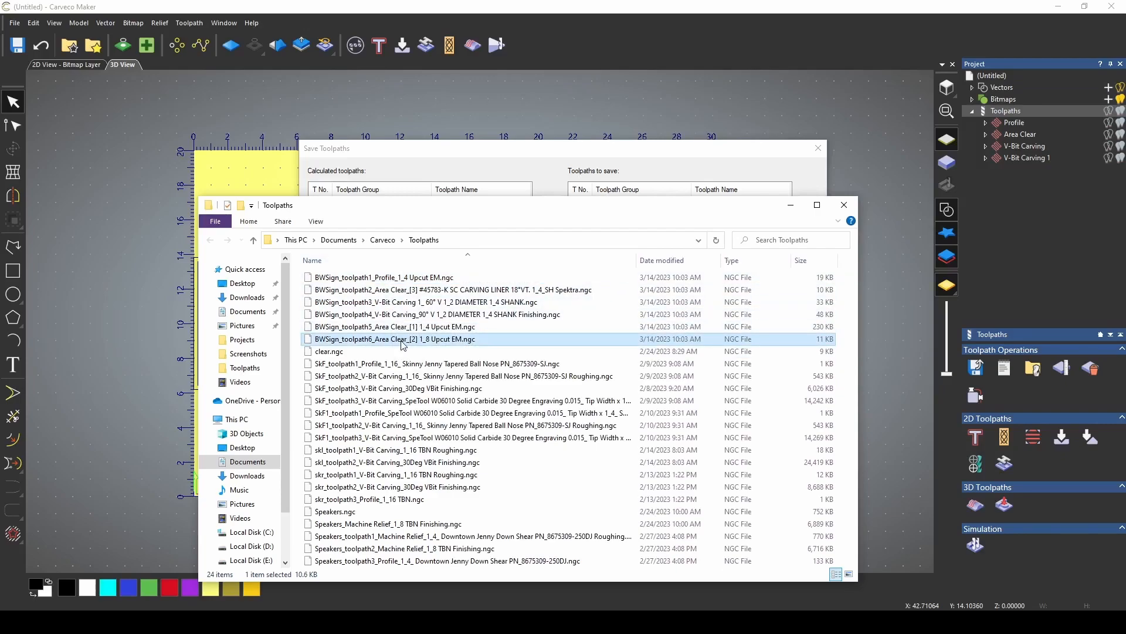
pyautogui.click(420, 290)
pyautogui.click(420, 303)
pyautogui.click(419, 315)
pyautogui.click(419, 328)
pyautogui.click(418, 340)
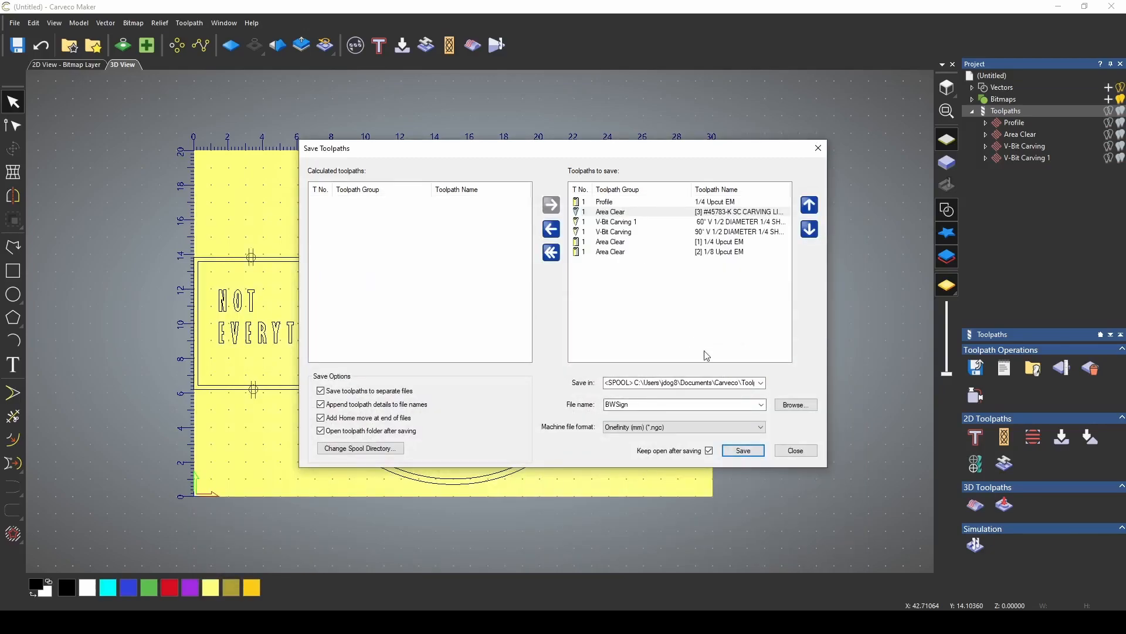
pyautogui.click(795, 450)
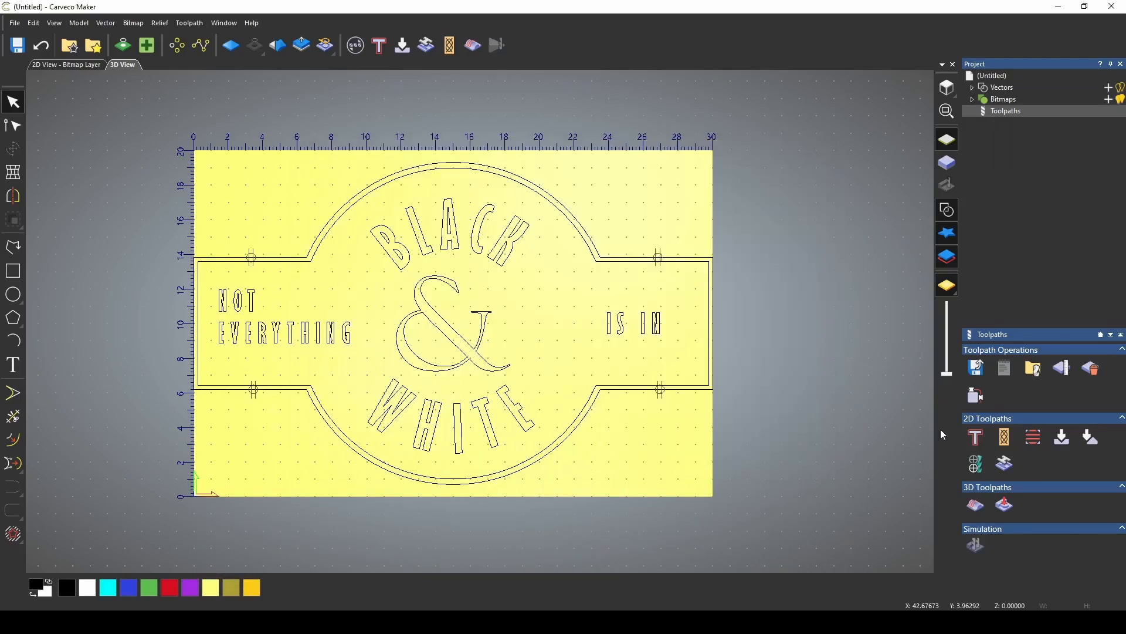
# - Start a Bevel Carving toolpath and select all the sign's lettering and the ampersand, leaving out the border outlines
pyautogui.click(1088, 439)
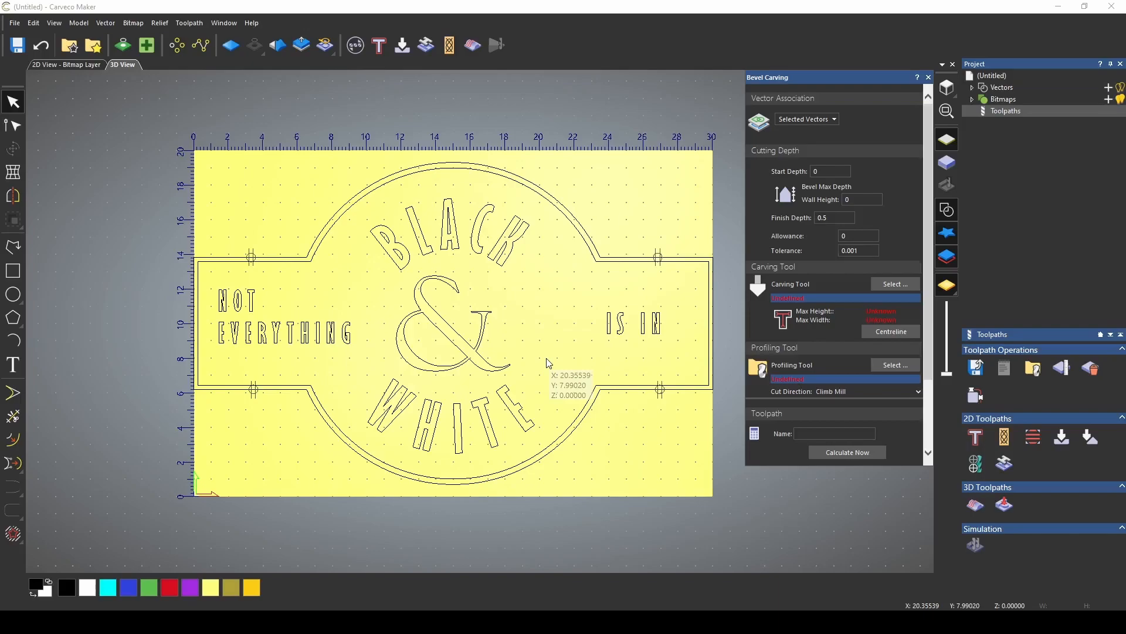
pyautogui.moveTo(211, 274); pyautogui.dragTo(376, 391)
pyautogui.keyDown('shift'); pyautogui.moveTo(346, 177); pyautogui.dragTo(552, 463); pyautogui.keyUp('shift')
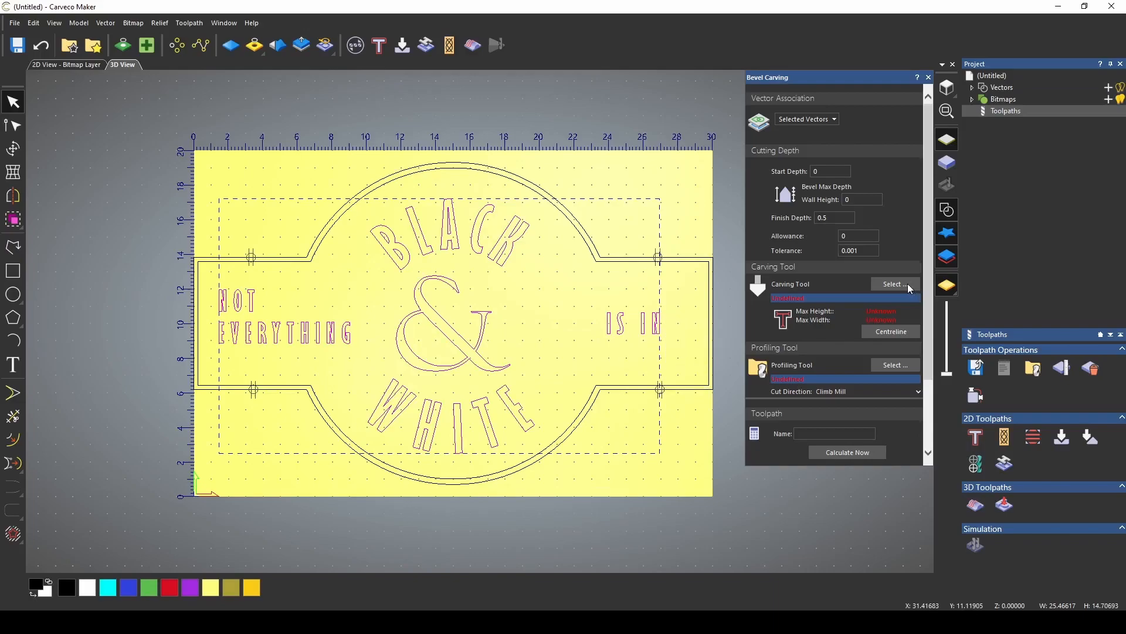
# - Choose the 90° V 1/2 DIAMETER 1/4 SHANK bit as the bevel carving tool
pyautogui.click(909, 286)
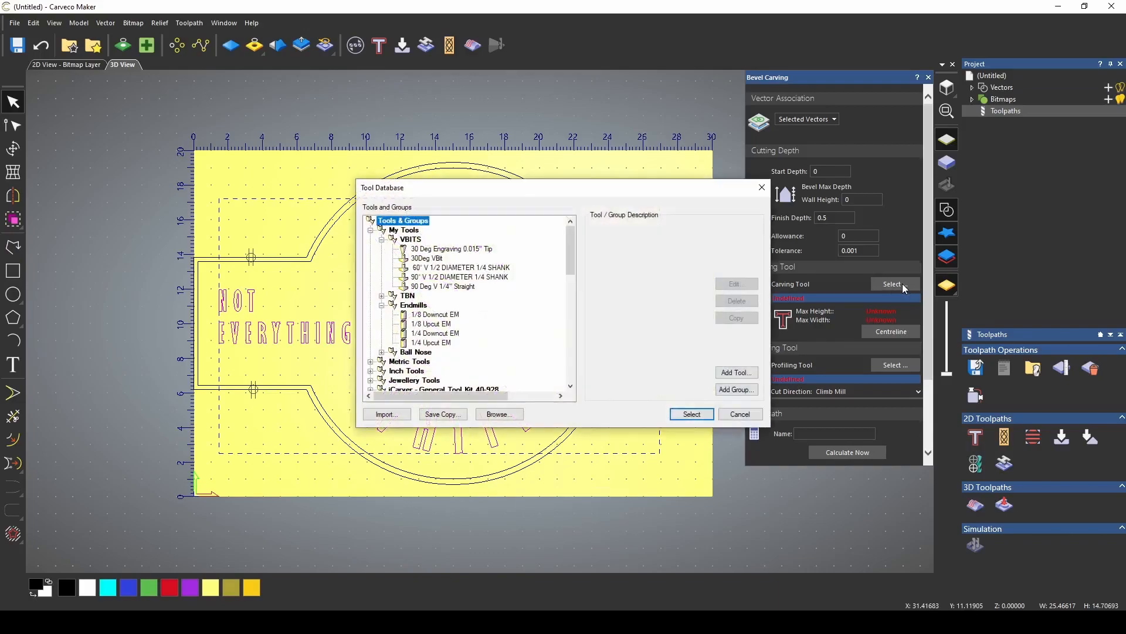
pyautogui.click(438, 270)
pyautogui.click(440, 277)
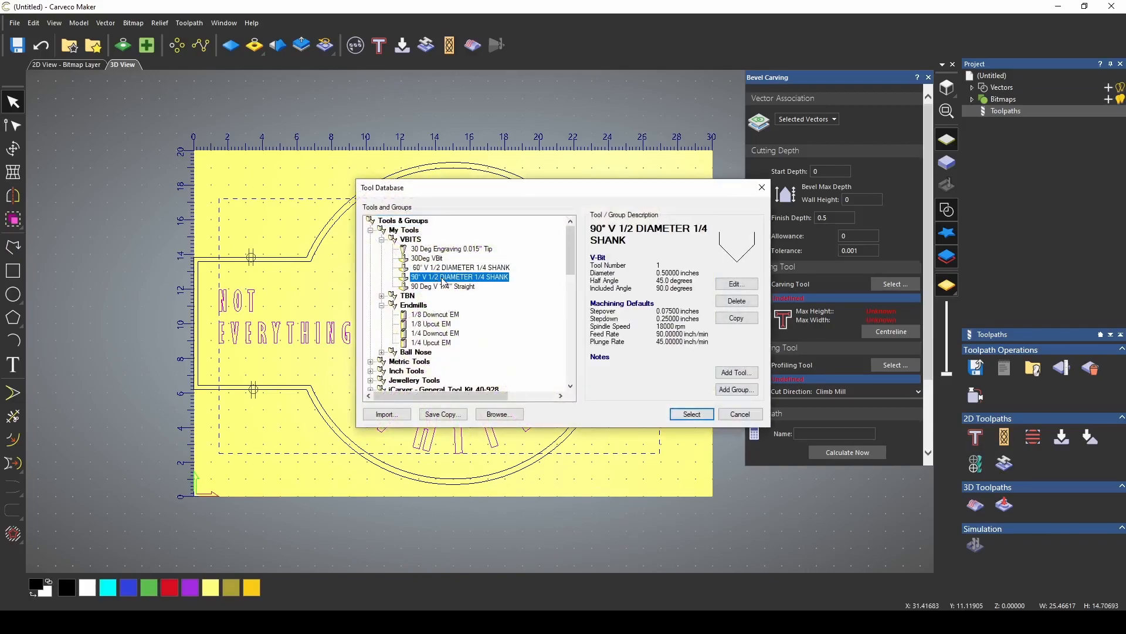
pyautogui.click(692, 414)
# - Set the bevel carving finish depth to .25 and the wall height to .125 inches
pyautogui.doubleClick(825, 218)
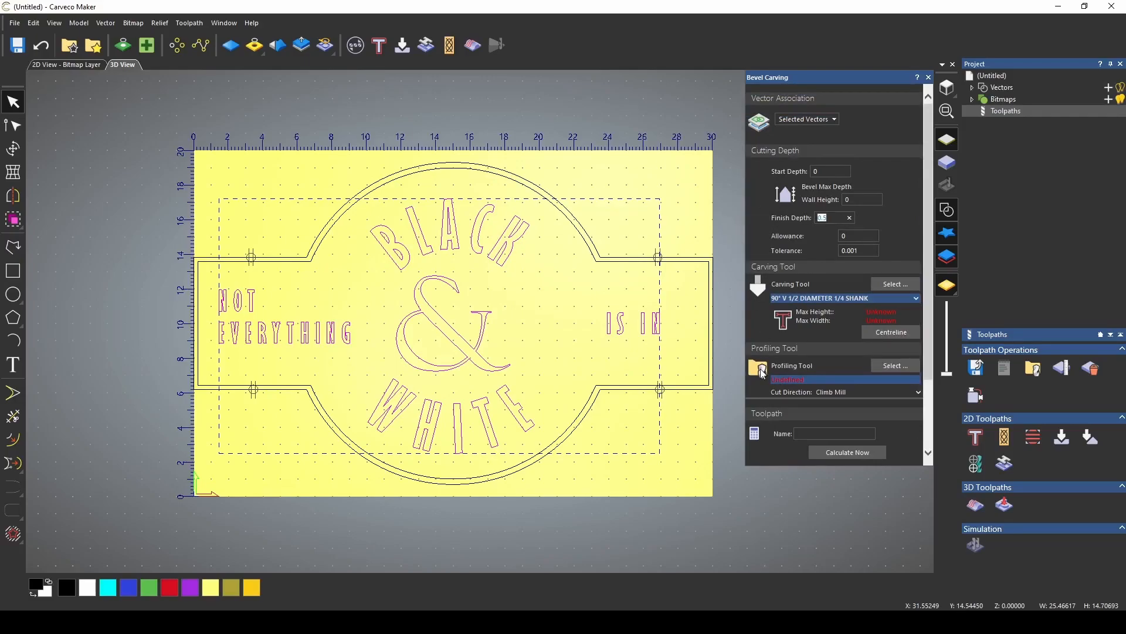
pyautogui.write('.2')
pyautogui.click(870, 199)
pyautogui.moveTo(873, 199); pyautogui.dragTo(823, 201)
pyautogui.write('.125')
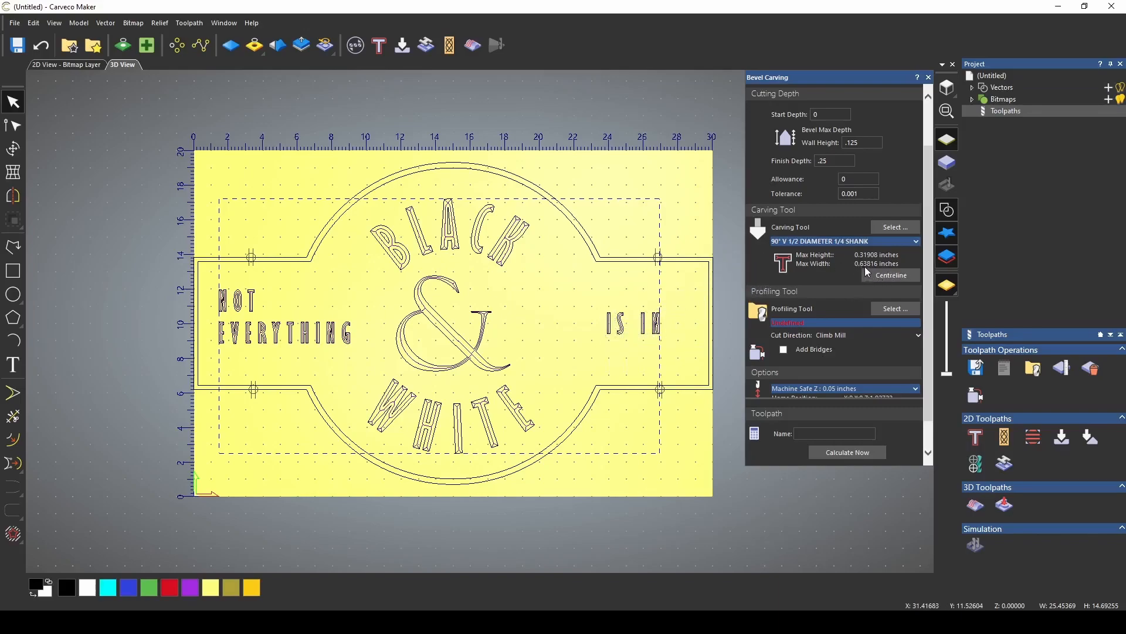
# - Choose the 1/16 TBN bit from the TBN group as the bevel carving's profiling tool
pyautogui.click(871, 454)
pyautogui.click(906, 298)
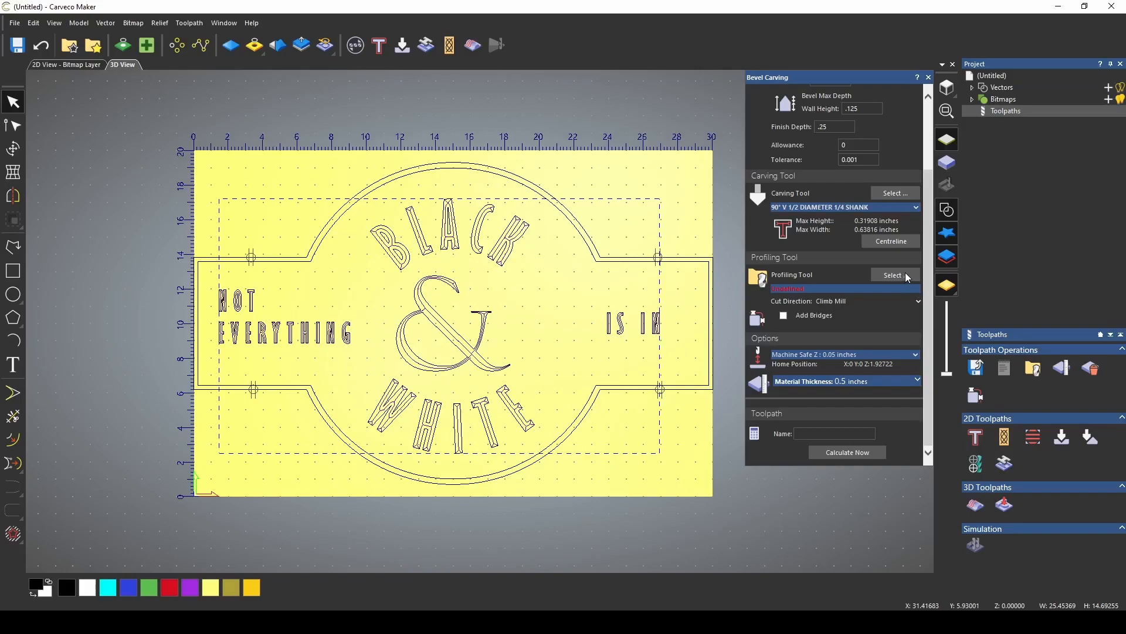
pyautogui.click(906, 274)
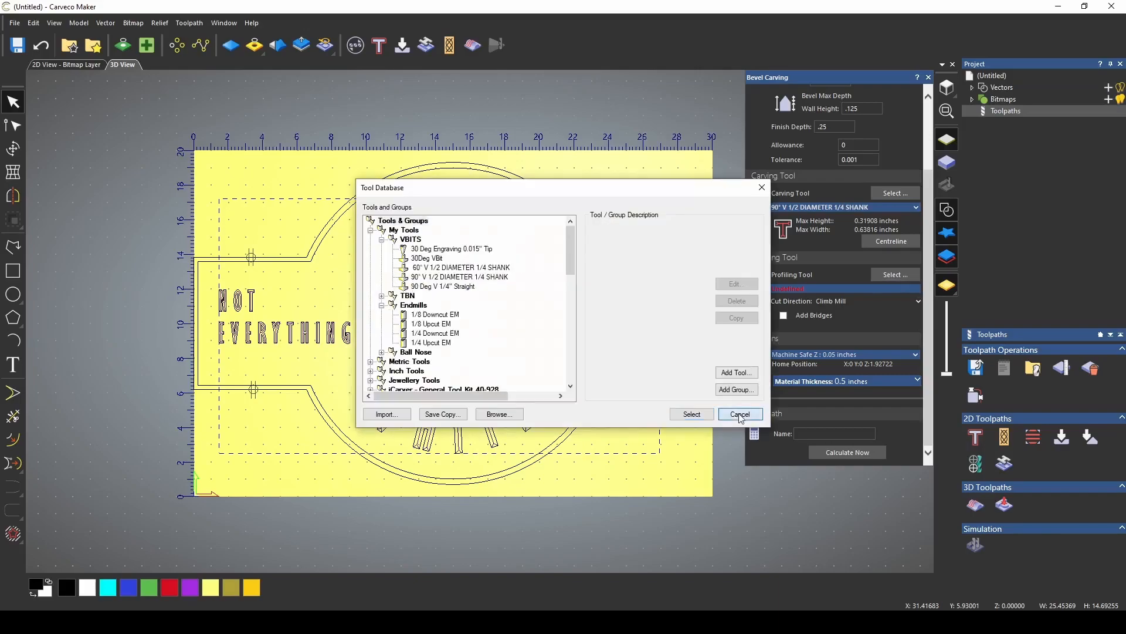
pyautogui.click(740, 412)
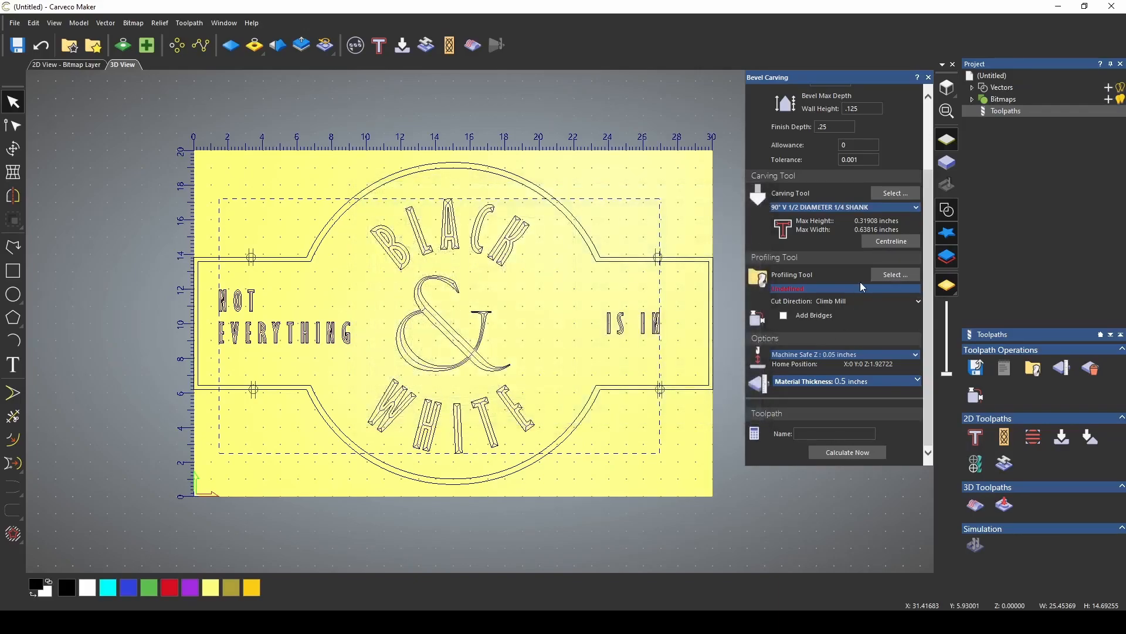
pyautogui.click(912, 278)
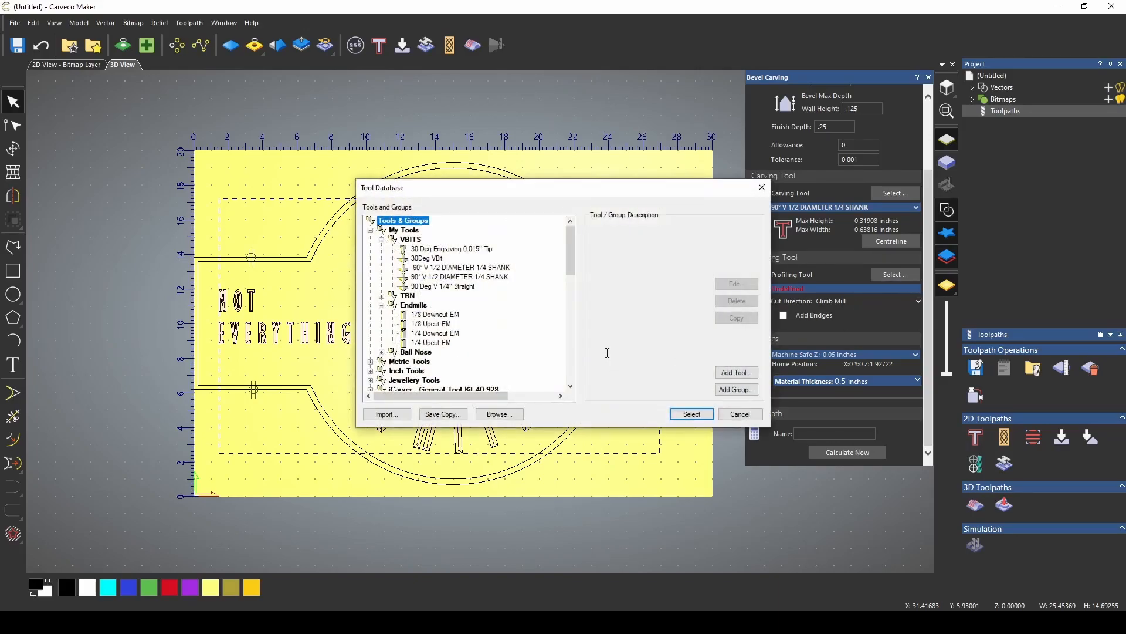
pyautogui.click(382, 296)
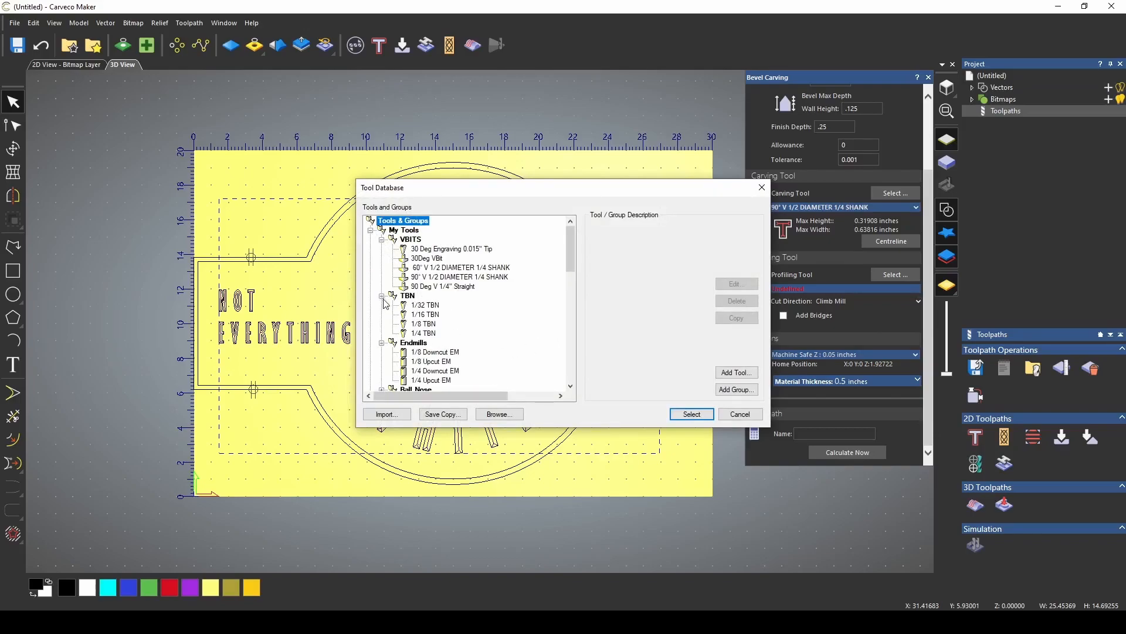
pyautogui.click(424, 314)
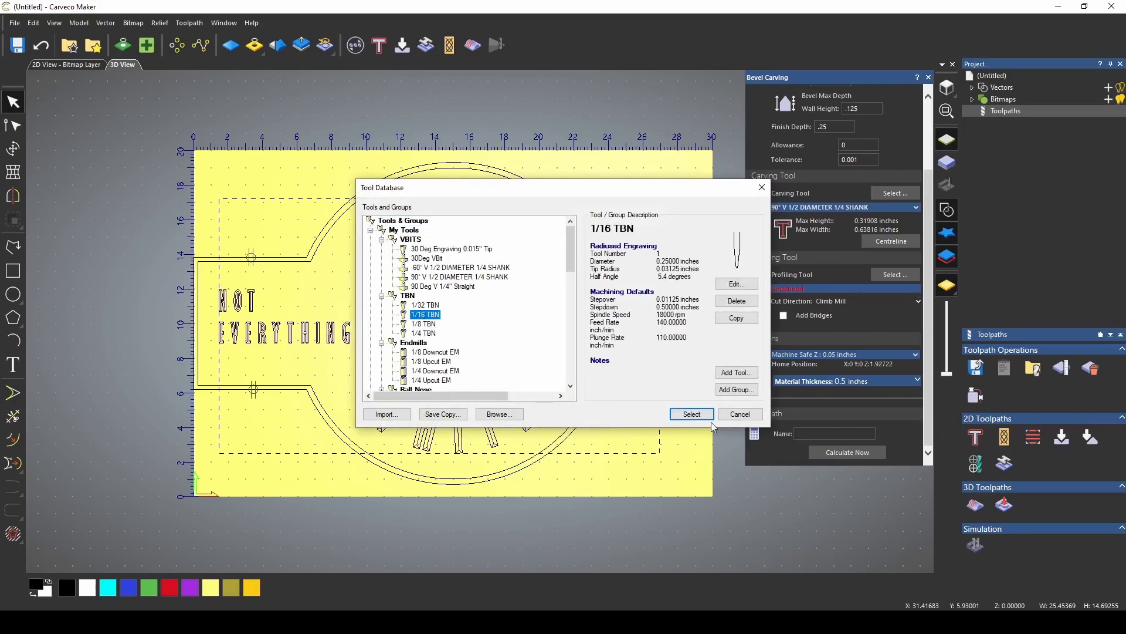
pyautogui.click(692, 414)
# - Review the profiling tool's cut direction and parameters, calculate the bevel carving toolpath while accepting a truncated bevel, and simulate it
pyautogui.click(918, 302)
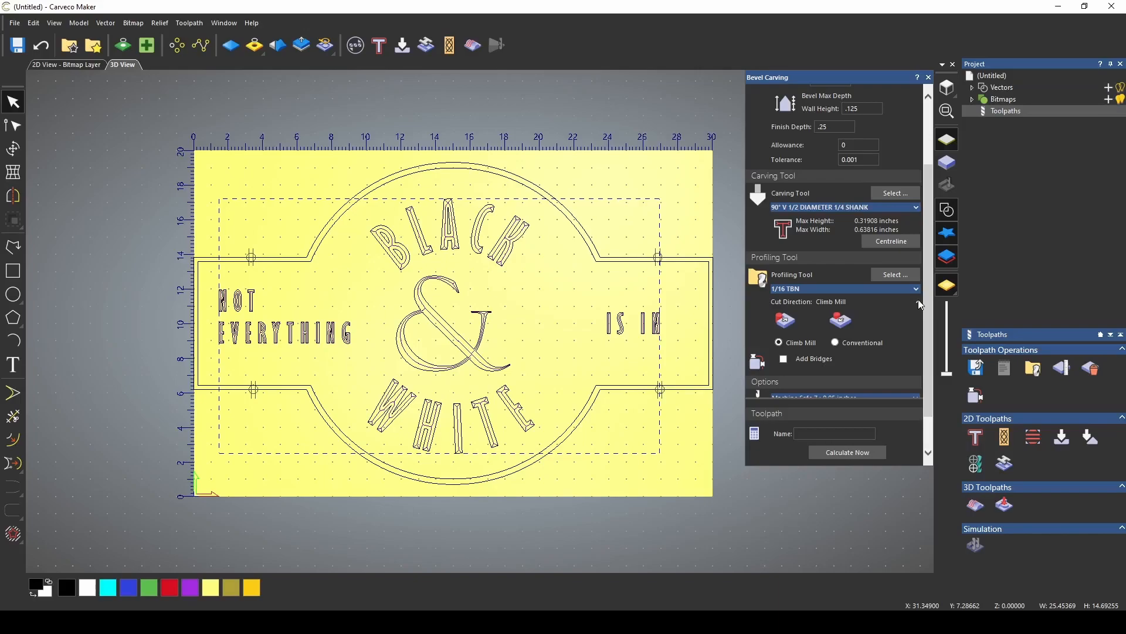
pyautogui.click(919, 304)
pyautogui.click(917, 289)
pyautogui.scroll(-3, 904, 340)
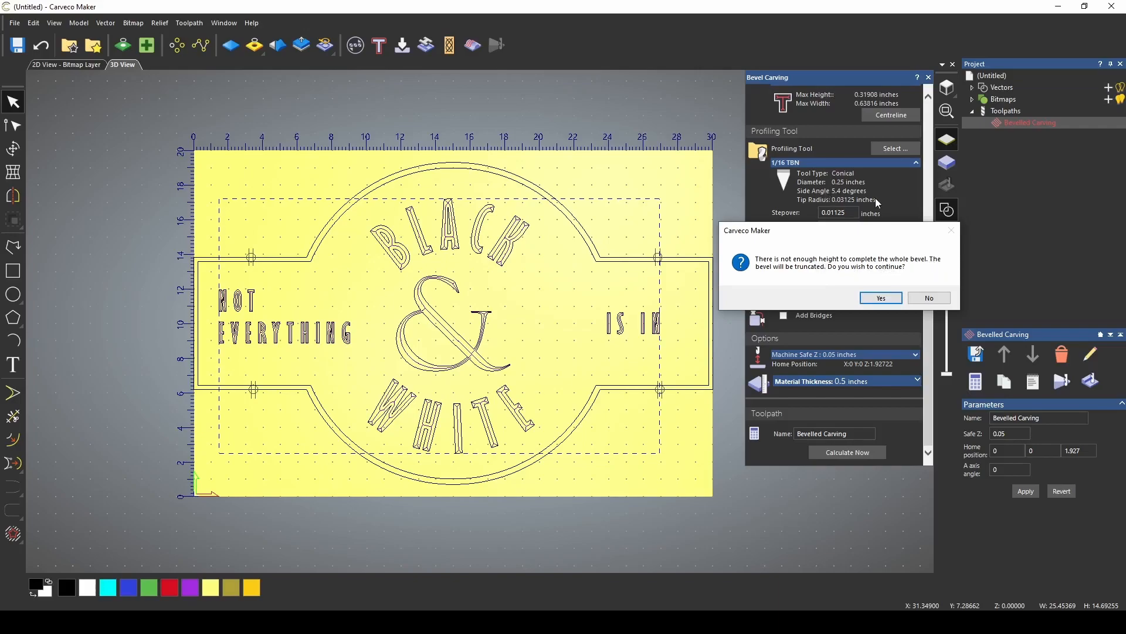
pyautogui.click(882, 302)
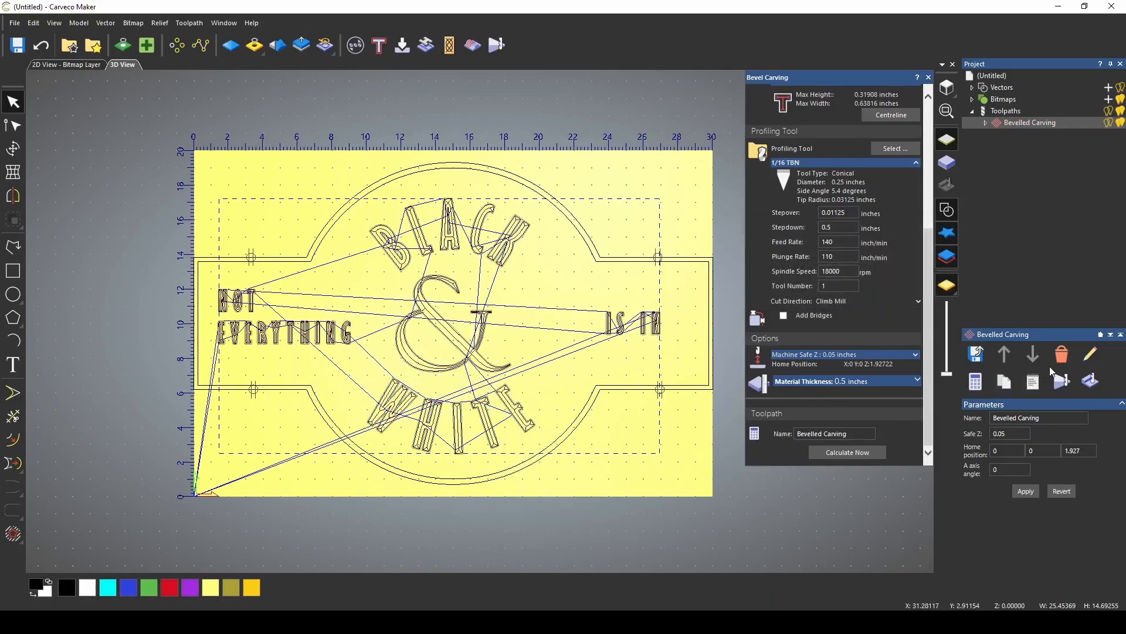
pyautogui.click(1095, 388)
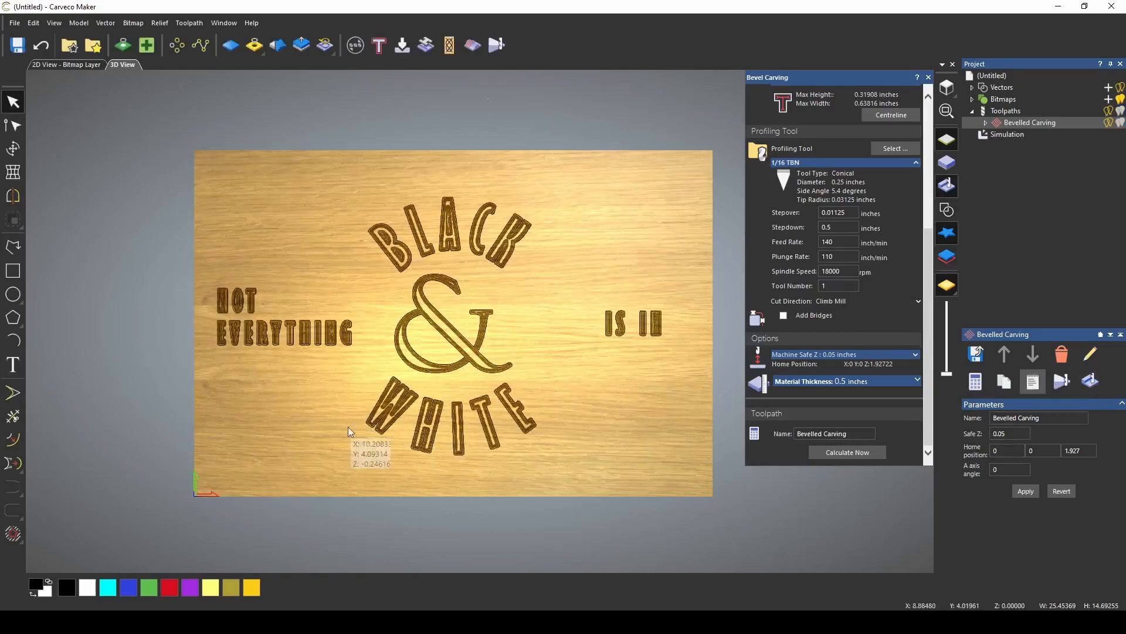
# - Examine the simulated bevel carving up close on the NOT EVERYTHING lettering, the ampersand, and the words BLACK and WHITE
pyautogui.scroll(5, 357, 421)
pyautogui.scroll(-2, 416, 397)
pyautogui.moveTo(417, 397)
pyautogui.mouseDown()
pyautogui.moveTo(404, 469)
pyautogui.moveTo(440, 373)
pyautogui.moveTo(436, 385)
pyautogui.mouseUp()
pyautogui.scroll(-2, 435, 385)
pyautogui.scroll(4, 231, 298)
pyautogui.moveTo(375, 352); pyautogui.dragTo(516, 408)
pyautogui.scroll(-2, 435, 436)
pyautogui.scroll(-3, 562, 399)
pyautogui.moveTo(596, 378); pyautogui.dragTo(597, 464)
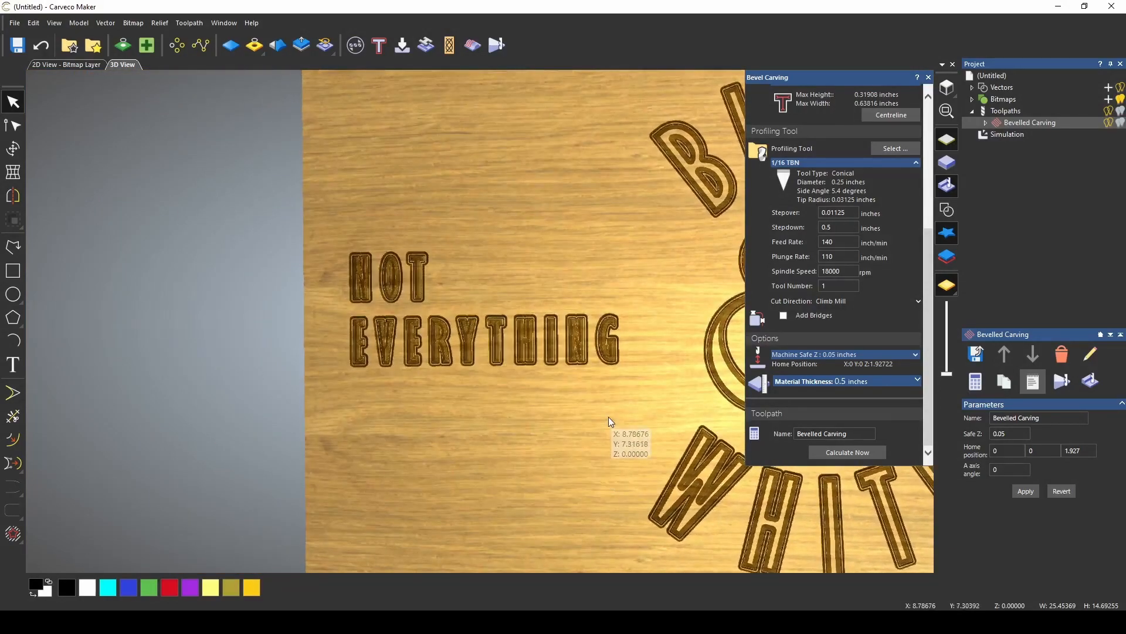
pyautogui.scroll(5, 681, 464)
pyautogui.scroll(-5, 684, 467)
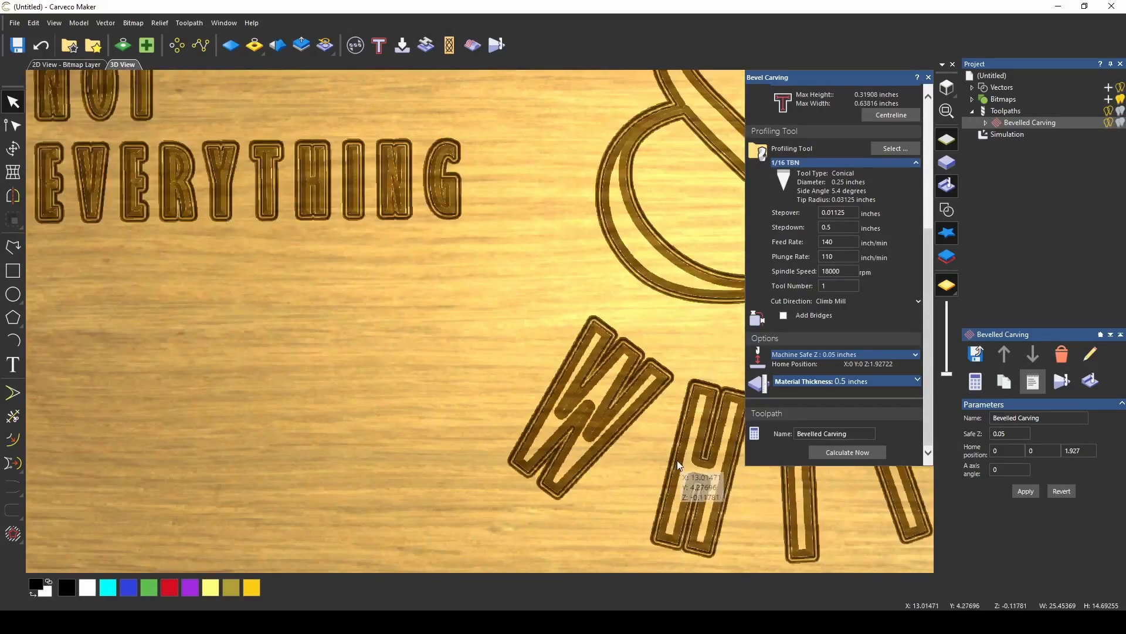
pyautogui.scroll(-3, 627, 438)
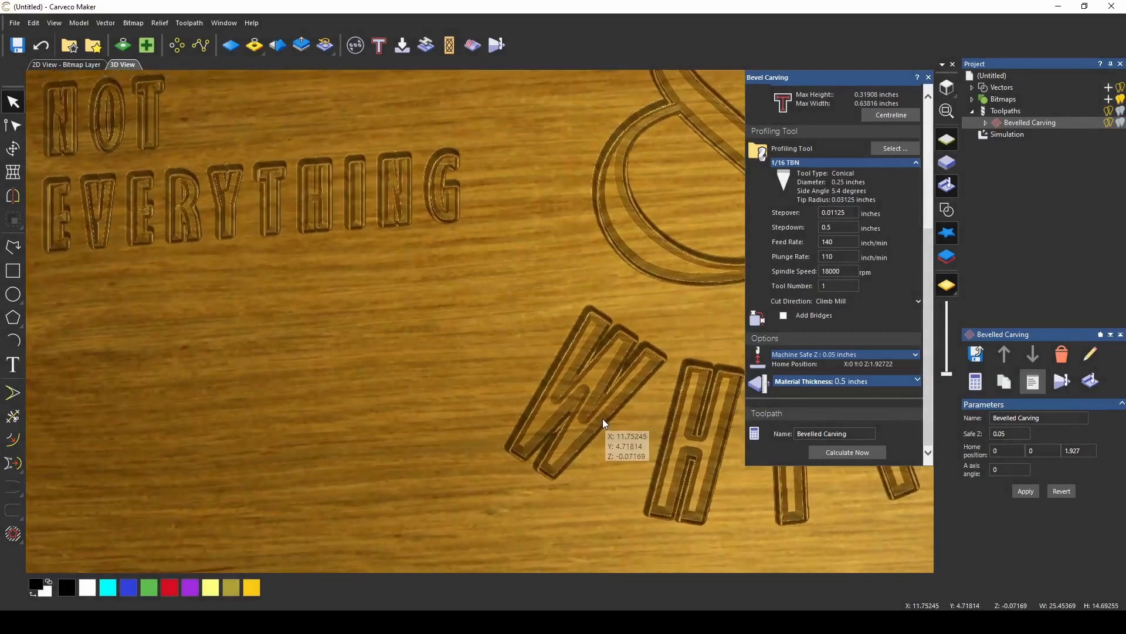
pyautogui.scroll(-3, 604, 418)
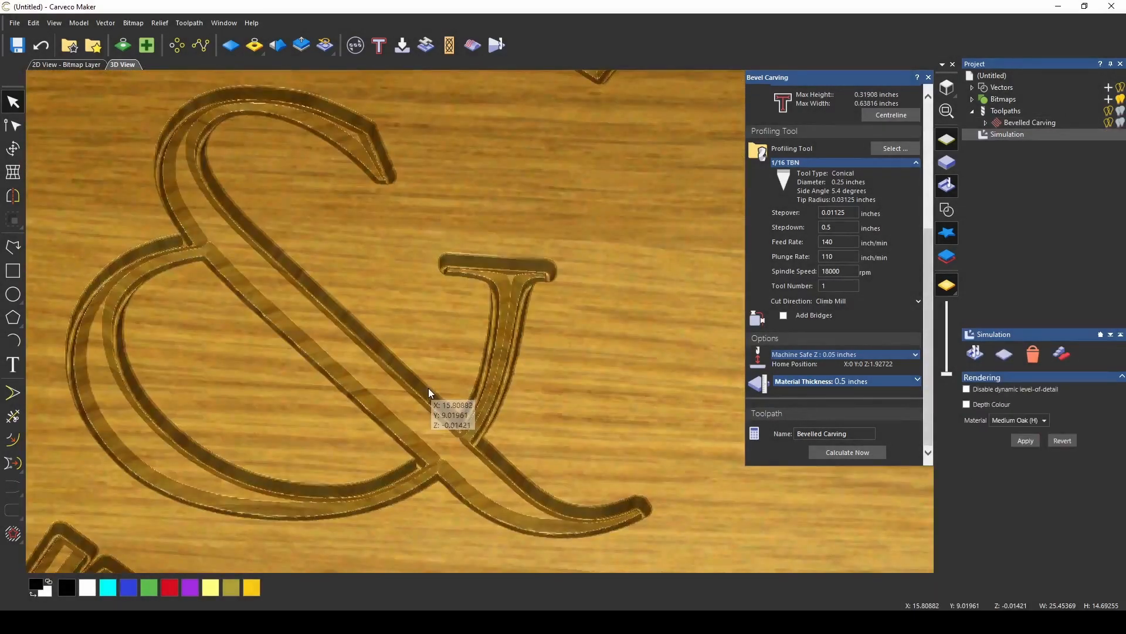
pyautogui.scroll(-2, 428, 390)
pyautogui.scroll(-3, 427, 393)
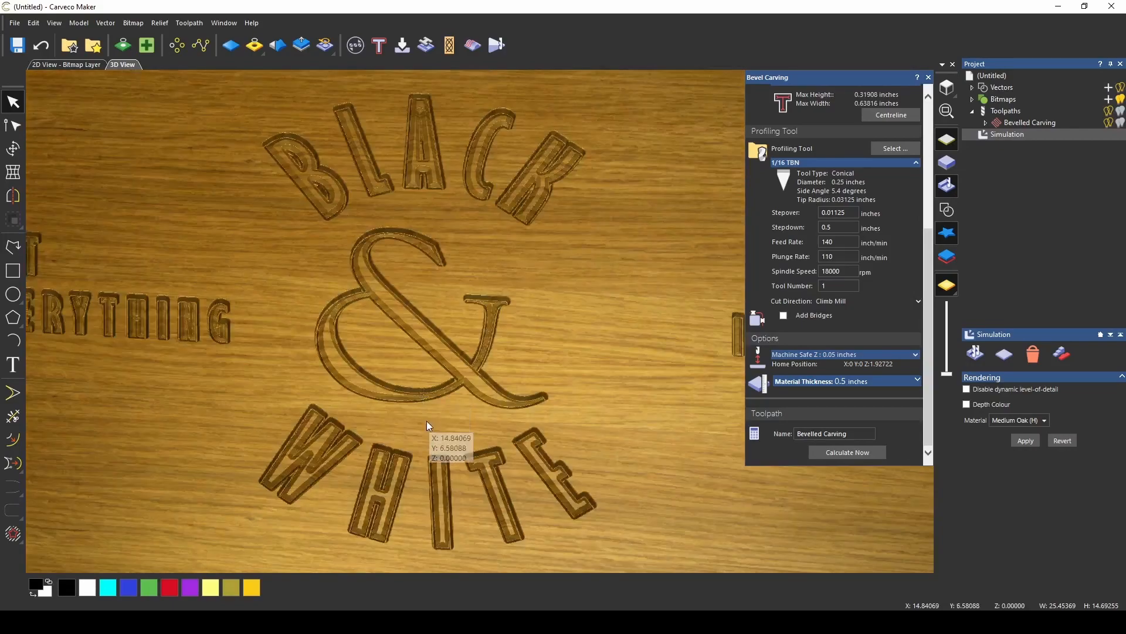
# - Close the bevel carving settings, delete the simulation, and display the vectors in the 3D view again
pyautogui.click(929, 78)
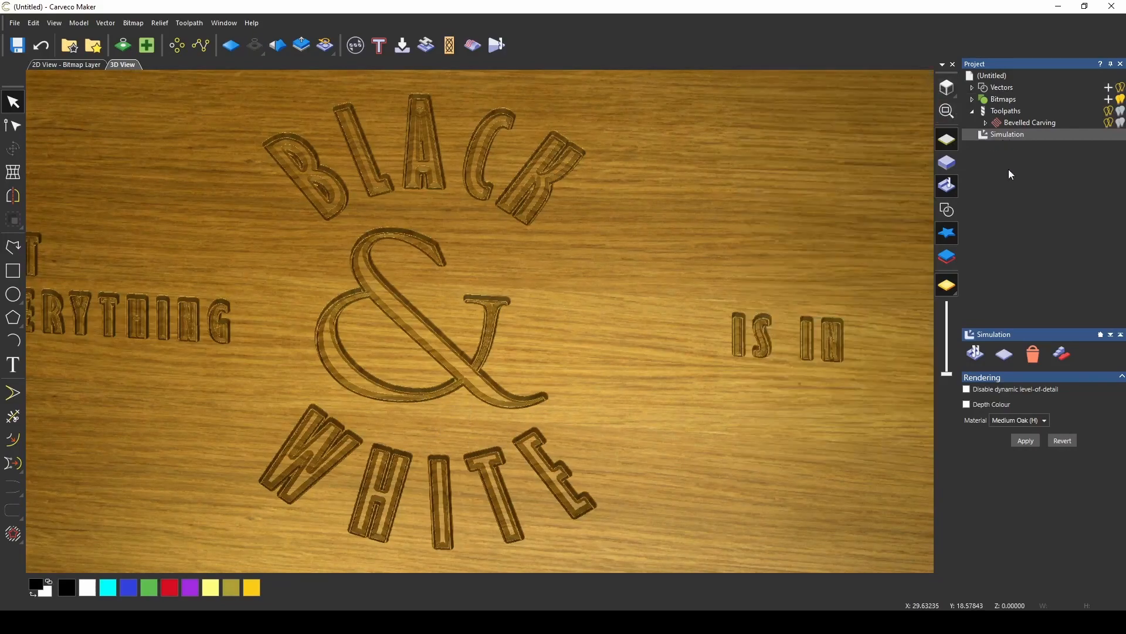
pyautogui.click(1033, 354)
pyautogui.click(947, 209)
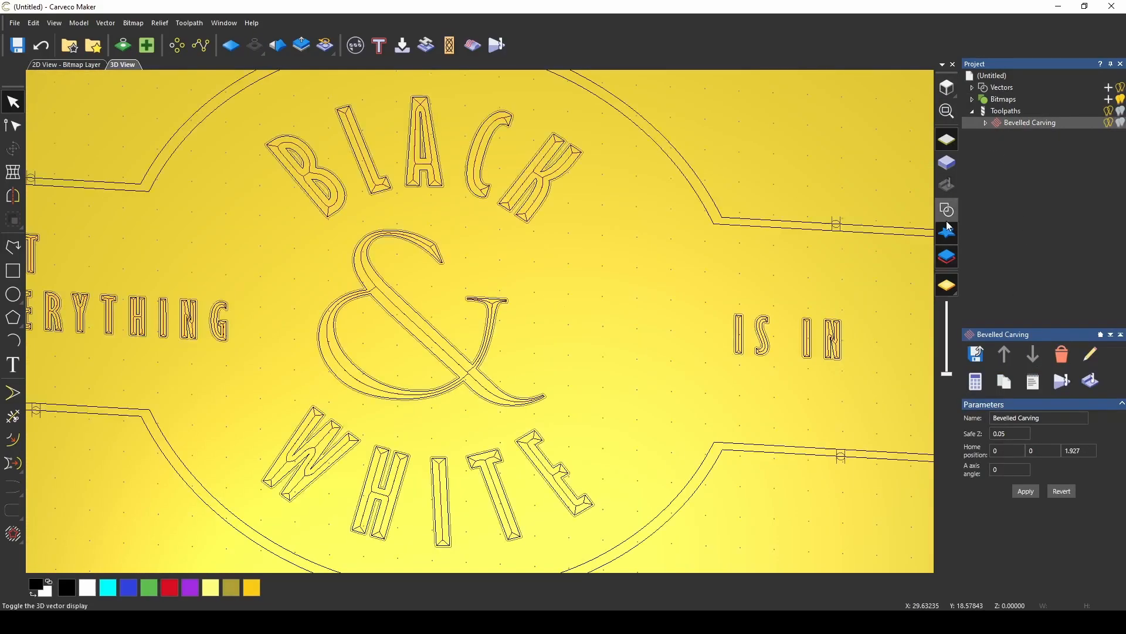
# - Start a 2D Area Clearance toolpath on all the sign's vectors and add the 1/8 Downcut EM bit to its tools
pyautogui.click(1011, 111)
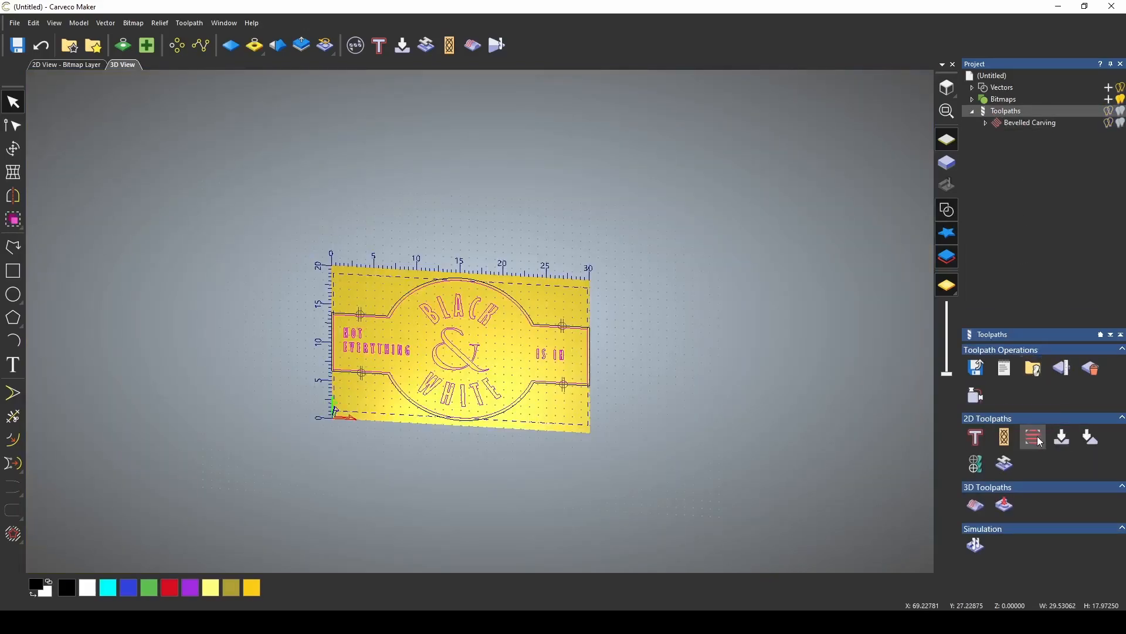
pyautogui.click(1034, 437)
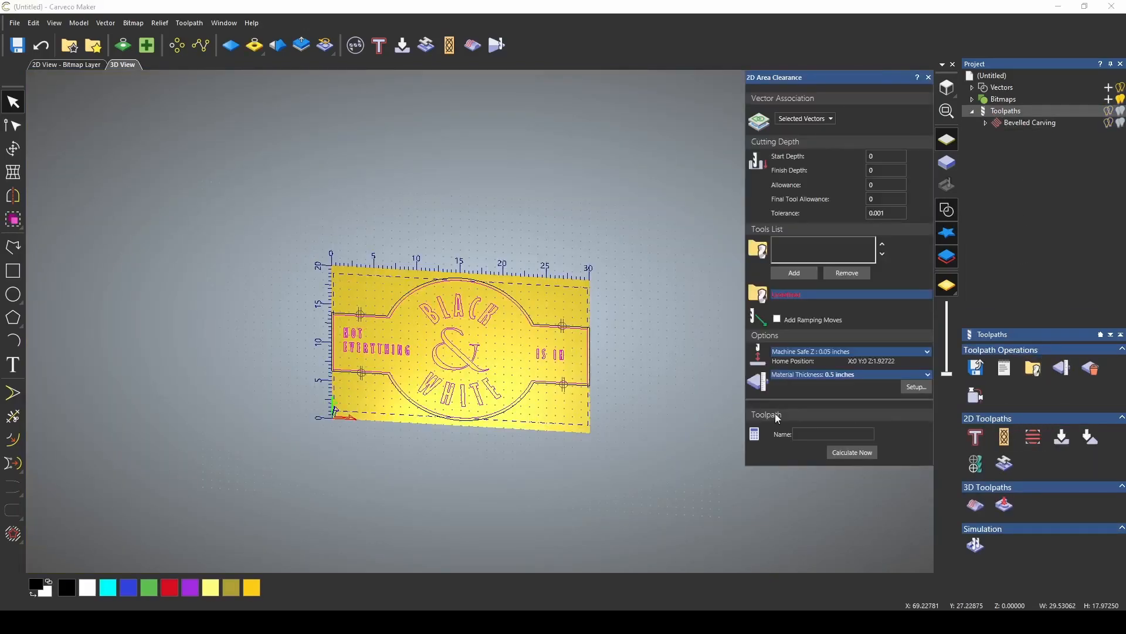
pyautogui.click(757, 249)
pyautogui.click(434, 352)
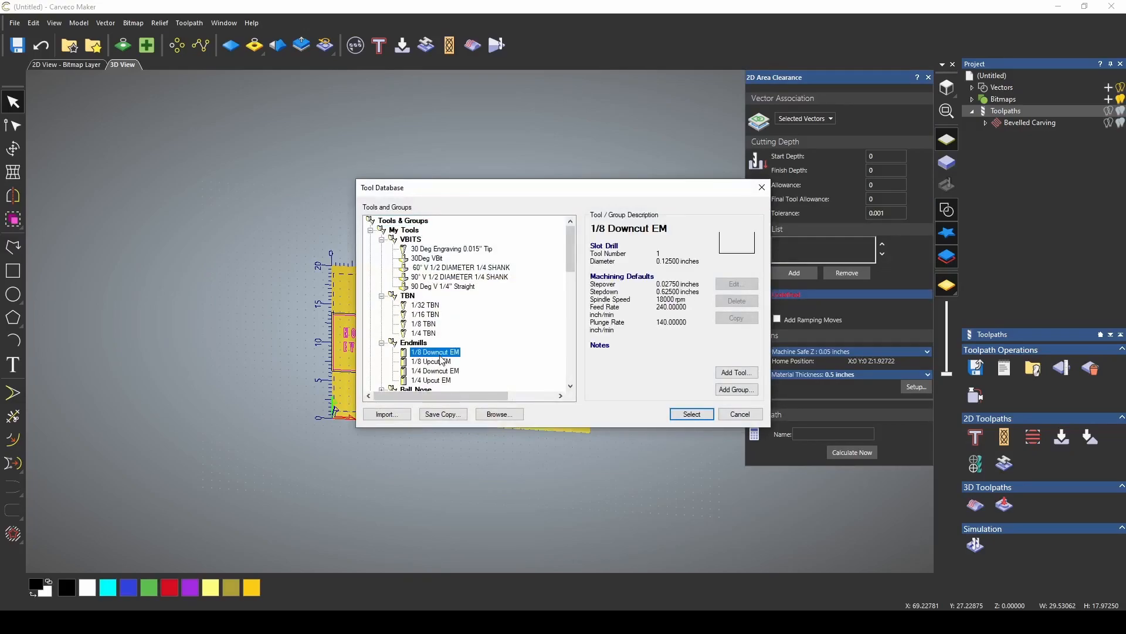
pyautogui.click(692, 415)
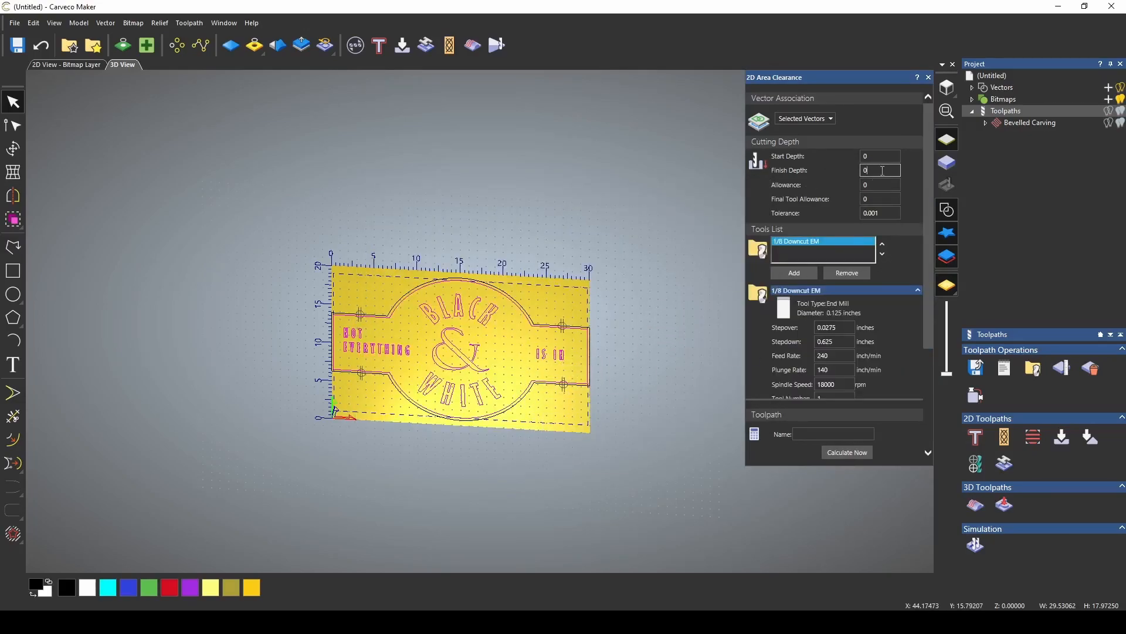
# - Calculate the area clearance toolpath with a finish depth of 0.25 inches, and simulate all toolpaths
pyautogui.scroll(-3, 868, 277)
pyautogui.click(843, 451)
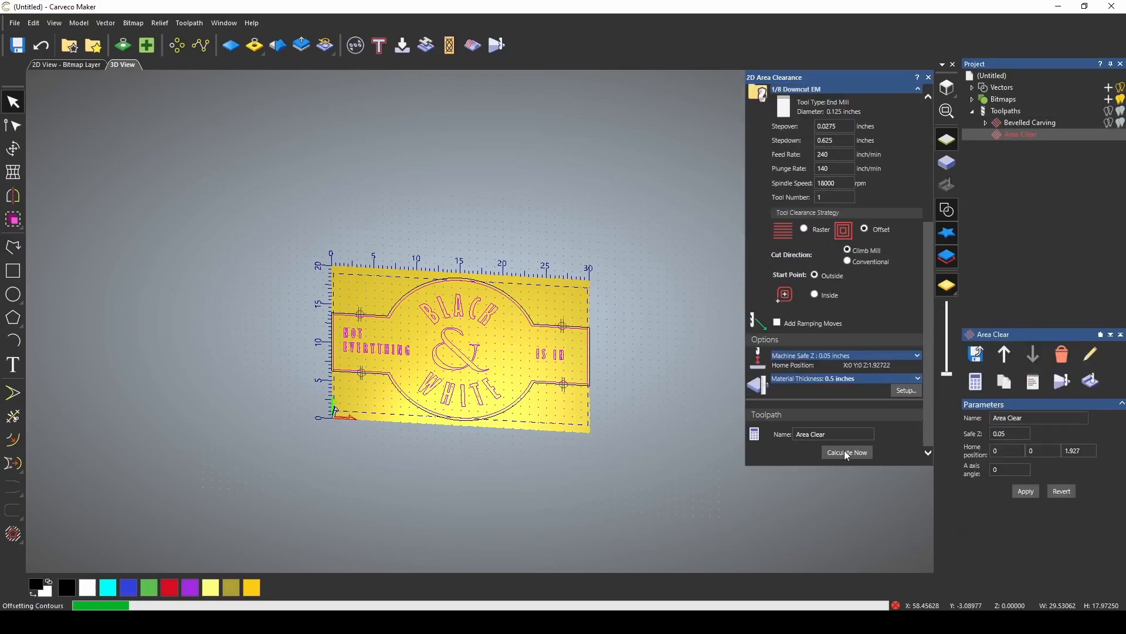
pyautogui.click(1009, 111)
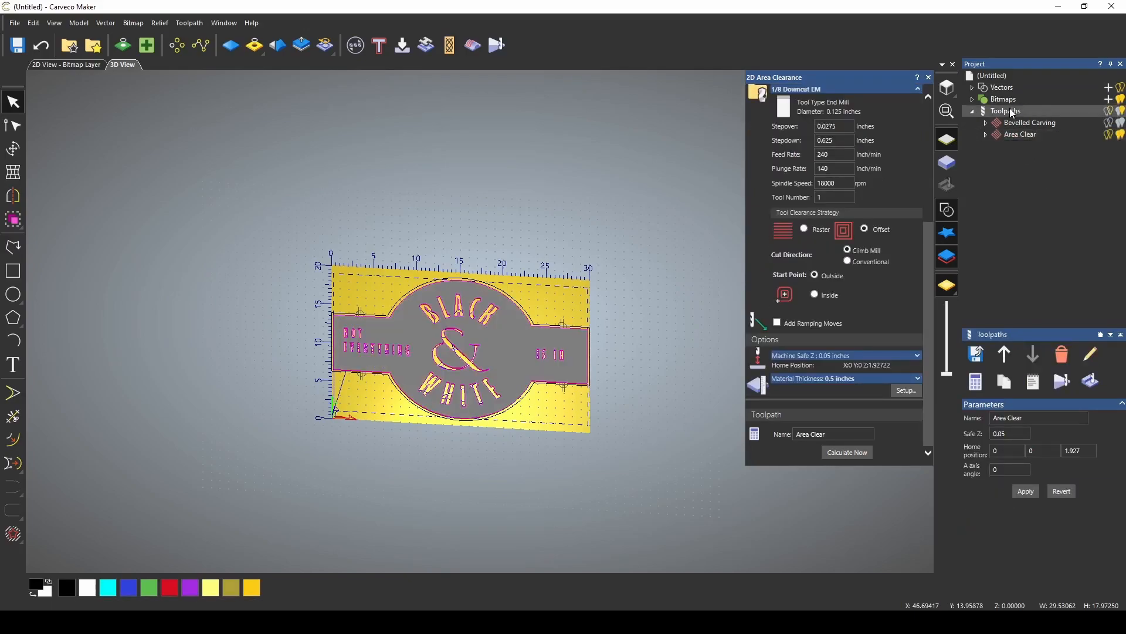
pyautogui.click(983, 552)
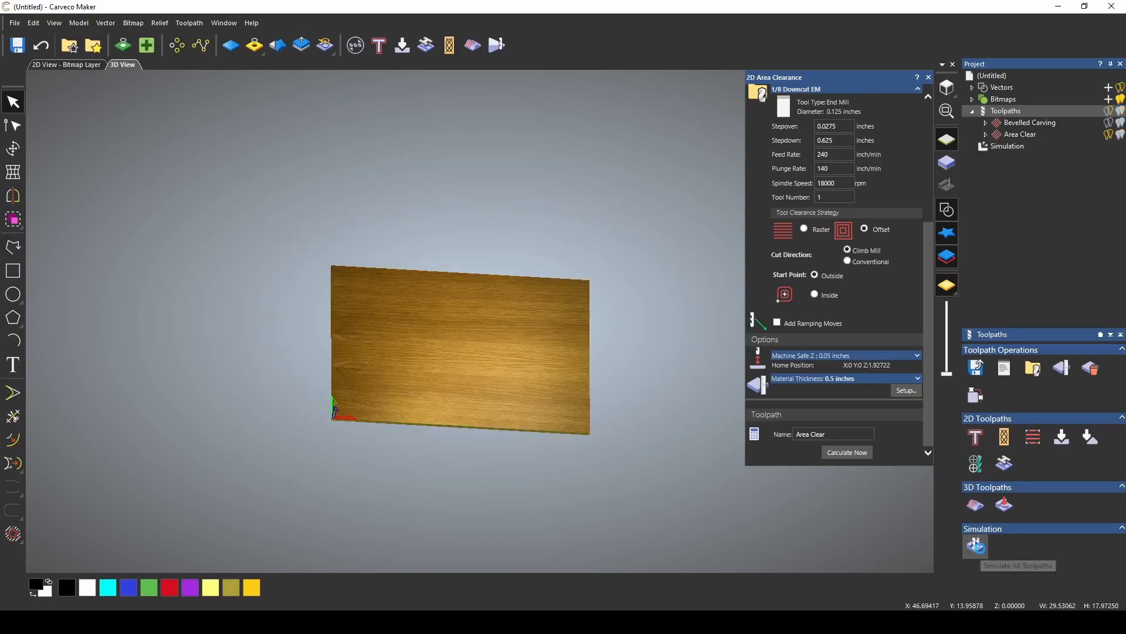
# - Inspect the raised, bevelled lettering and ampersand in the combined simulation from several angles and distances
pyautogui.scroll(5, 434, 369)
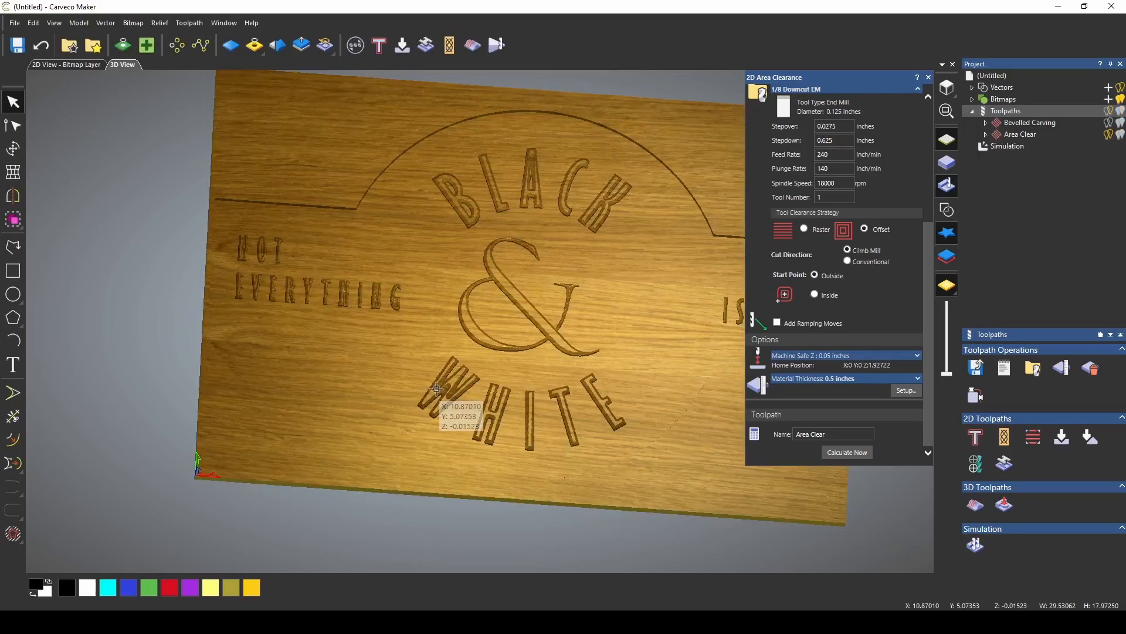
pyautogui.scroll(-2, 527, 314)
pyautogui.scroll(3, 530, 228)
pyautogui.scroll(5, 508, 455)
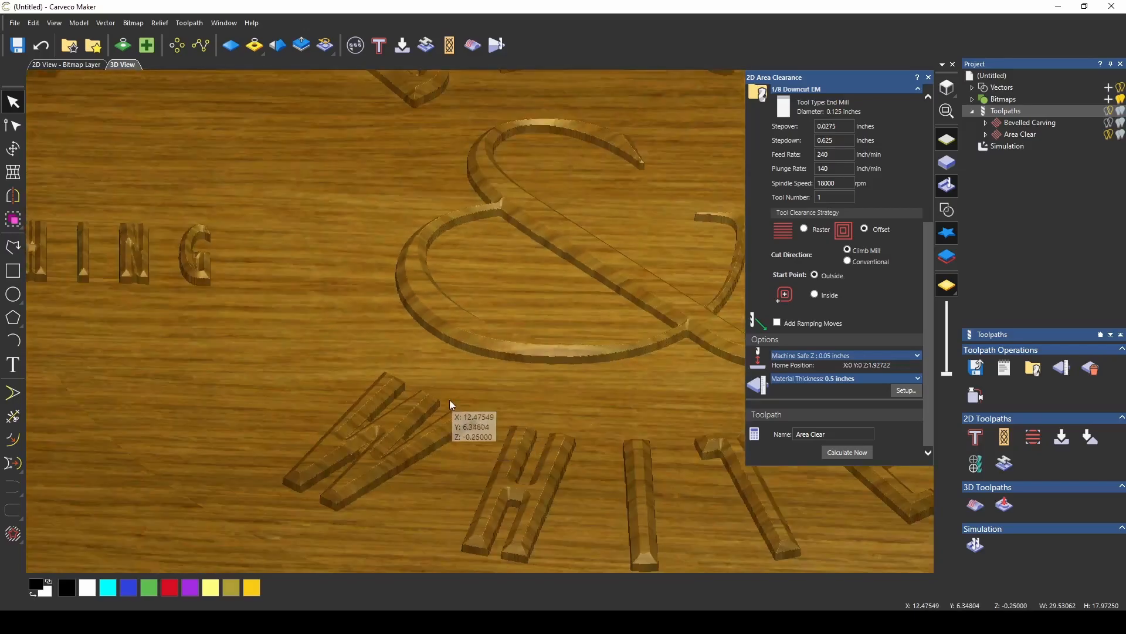
pyautogui.moveTo(433, 404); pyautogui.dragTo(455, 477)
pyautogui.scroll(-4, 455, 477)
pyautogui.scroll(8, 244, 294)
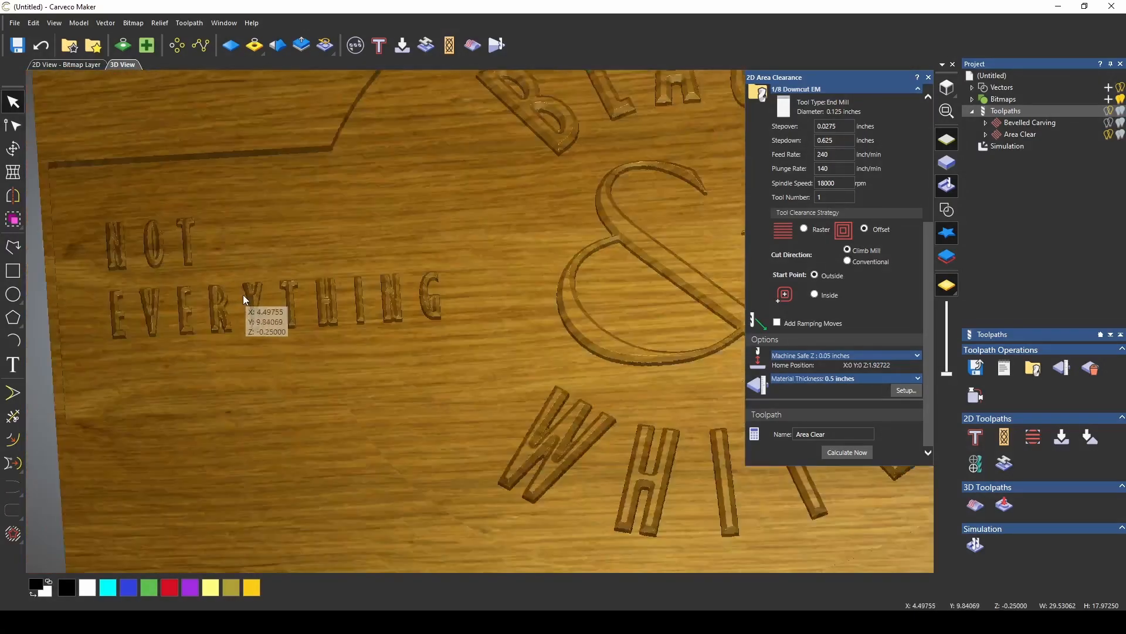
pyautogui.scroll(-6, 111, 315)
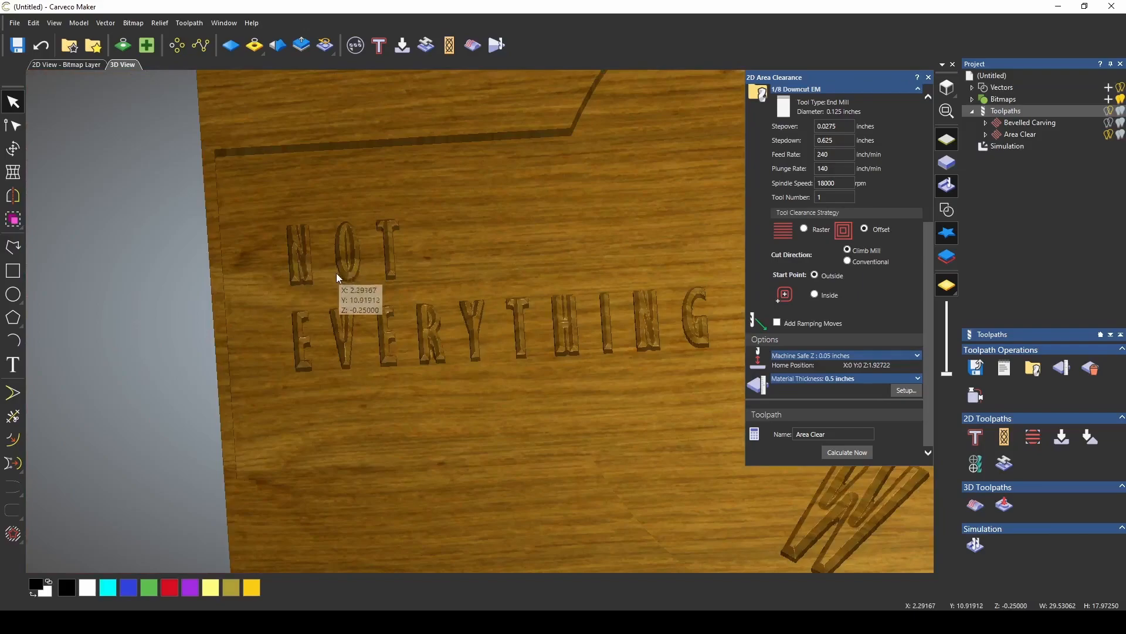
pyautogui.scroll(2, 352, 294)
pyautogui.scroll(2, 359, 304)
pyautogui.scroll(2, 440, 360)
pyautogui.scroll(-2, 440, 361)
pyautogui.moveTo(440, 361); pyautogui.dragTo(534, 438)
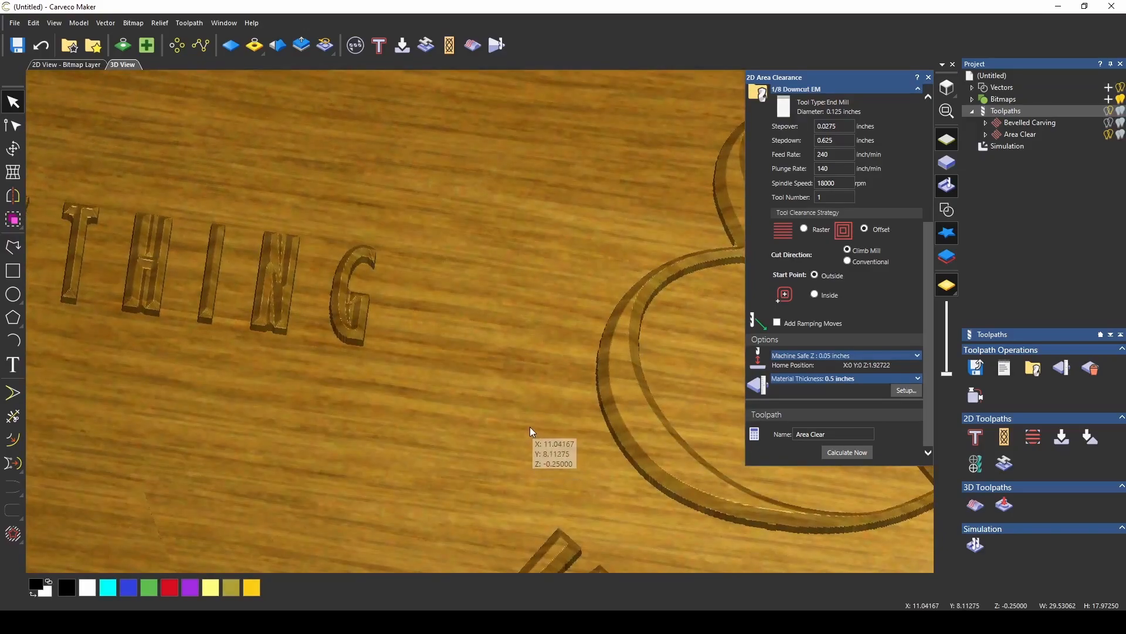
pyautogui.scroll(-5, 530, 427)
pyautogui.scroll(2, 576, 517)
pyautogui.scroll(5, 576, 517)
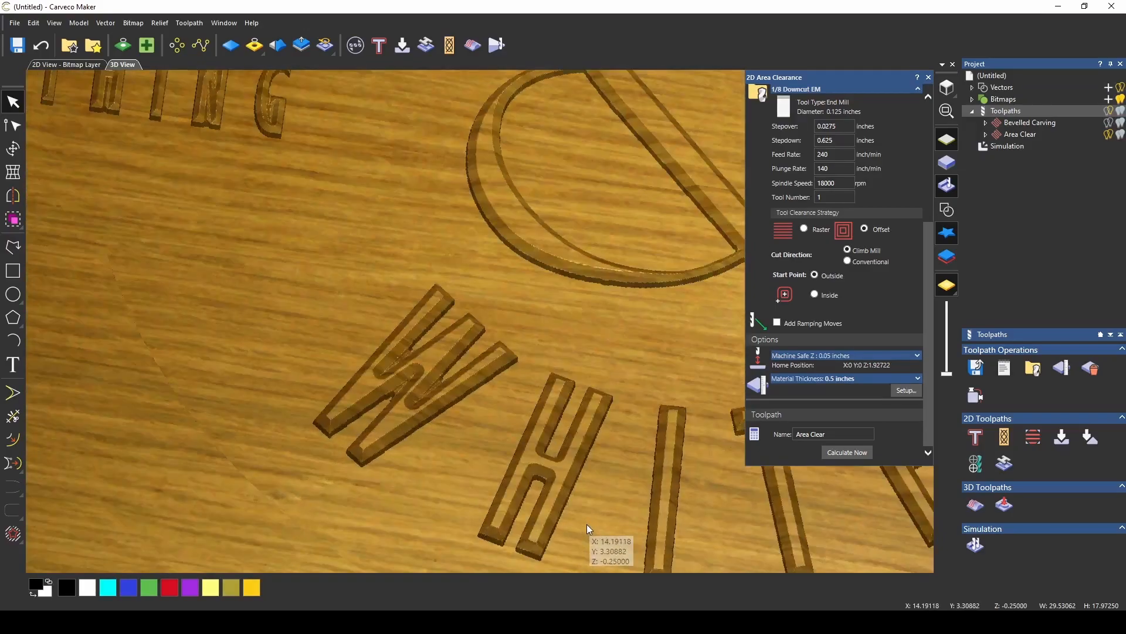
pyautogui.scroll(-3, 554, 459)
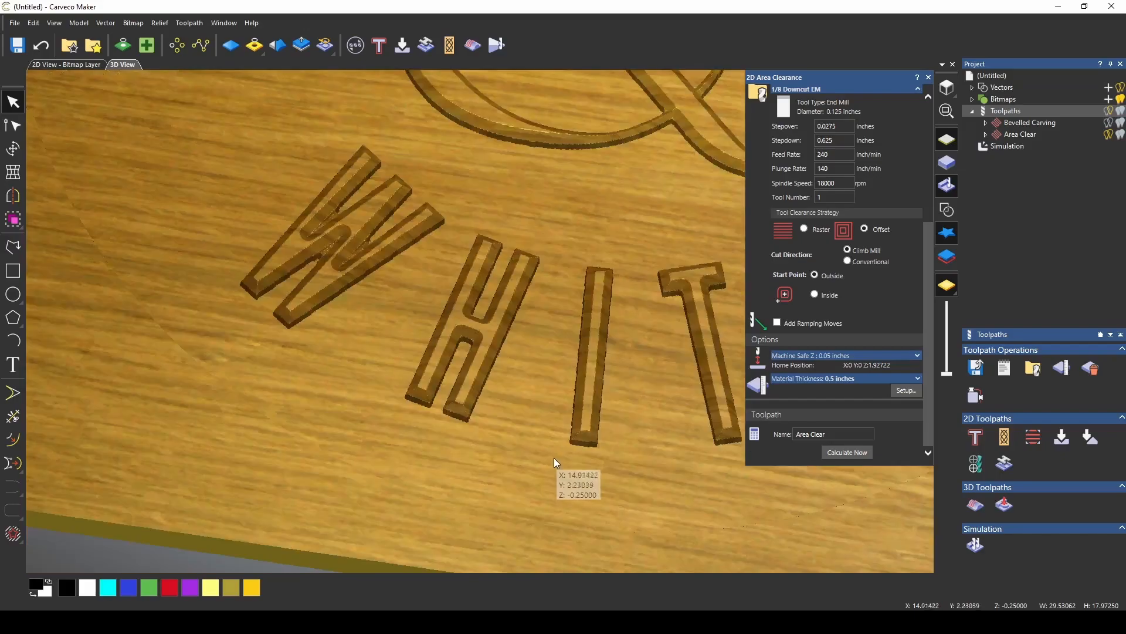
pyautogui.scroll(-1, 540, 414)
pyautogui.scroll(-3, 541, 415)
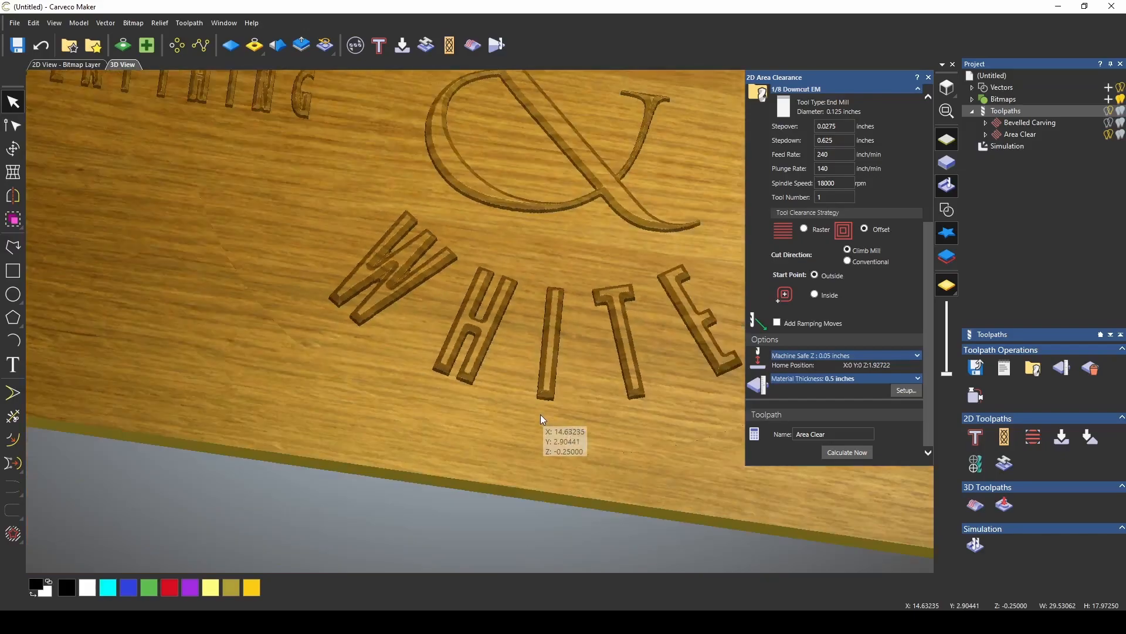
pyautogui.scroll(-2, 519, 337)
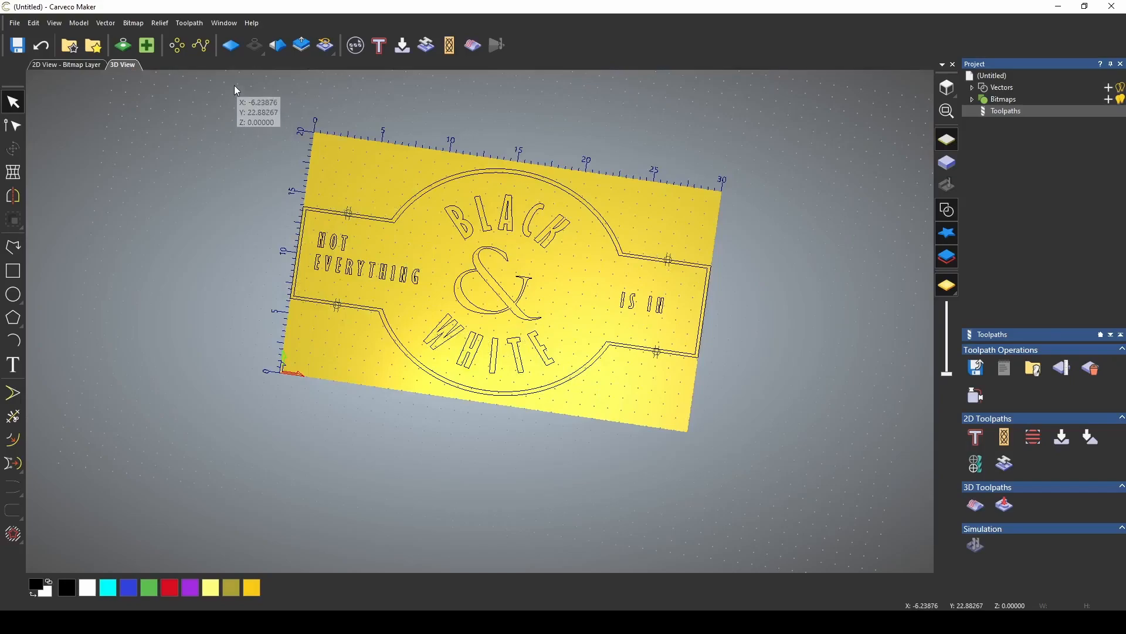
# - Clear the sign's vectors from the model and draw a horizontal line about 16.4 inches long across its middle
pyautogui.moveTo(235, 85); pyautogui.dragTo(828, 555)
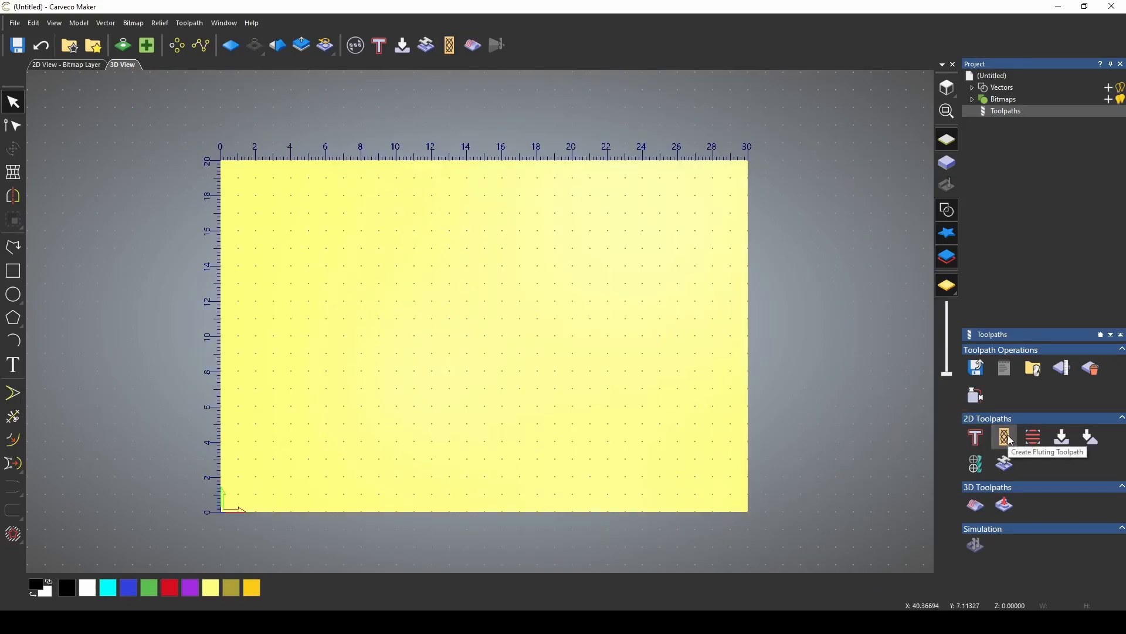
pyautogui.click(14, 249)
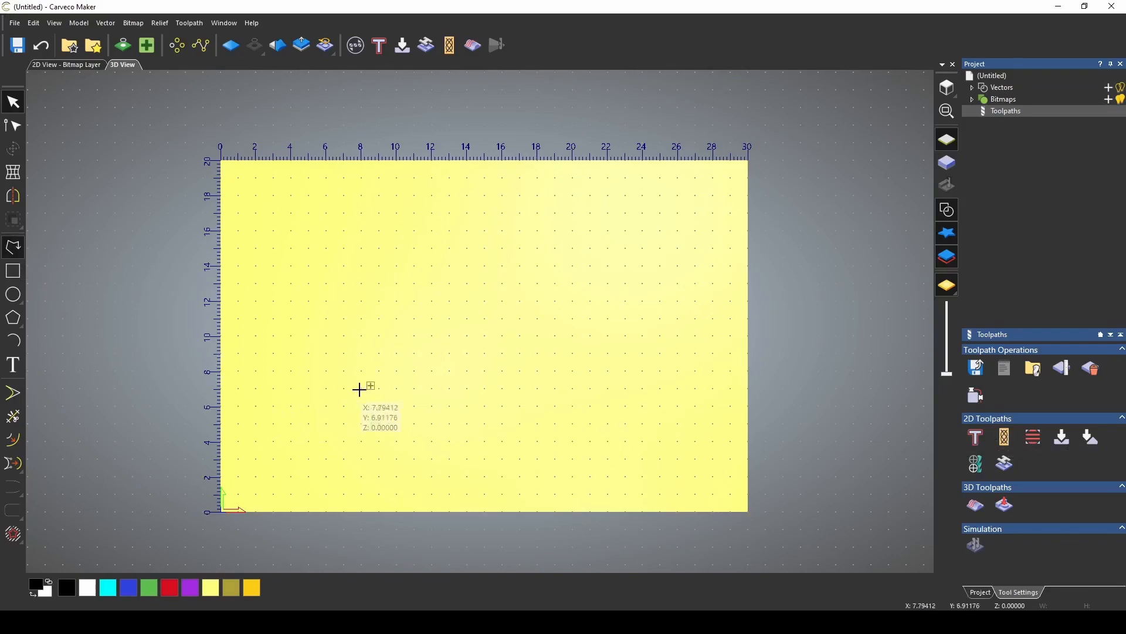
pyautogui.click(306, 336)
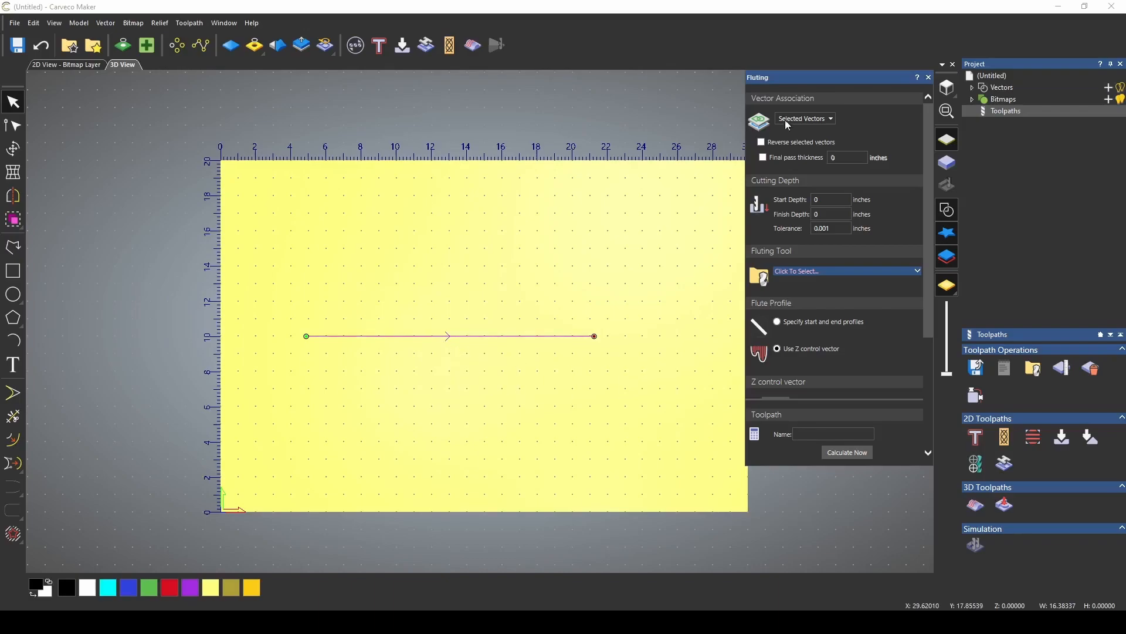
# - Set up a Fluting toolpath on the selected line with its vector direction reversed and a finish depth of .25 inches
pyautogui.click(763, 143)
pyautogui.click(762, 143)
pyautogui.click(762, 142)
pyautogui.click(762, 143)
pyautogui.click(762, 142)
pyautogui.click(762, 142)
pyautogui.moveTo(837, 214); pyautogui.dragTo(781, 214)
pyautogui.write('.25')
pyautogui.scroll(-3, 843, 228)
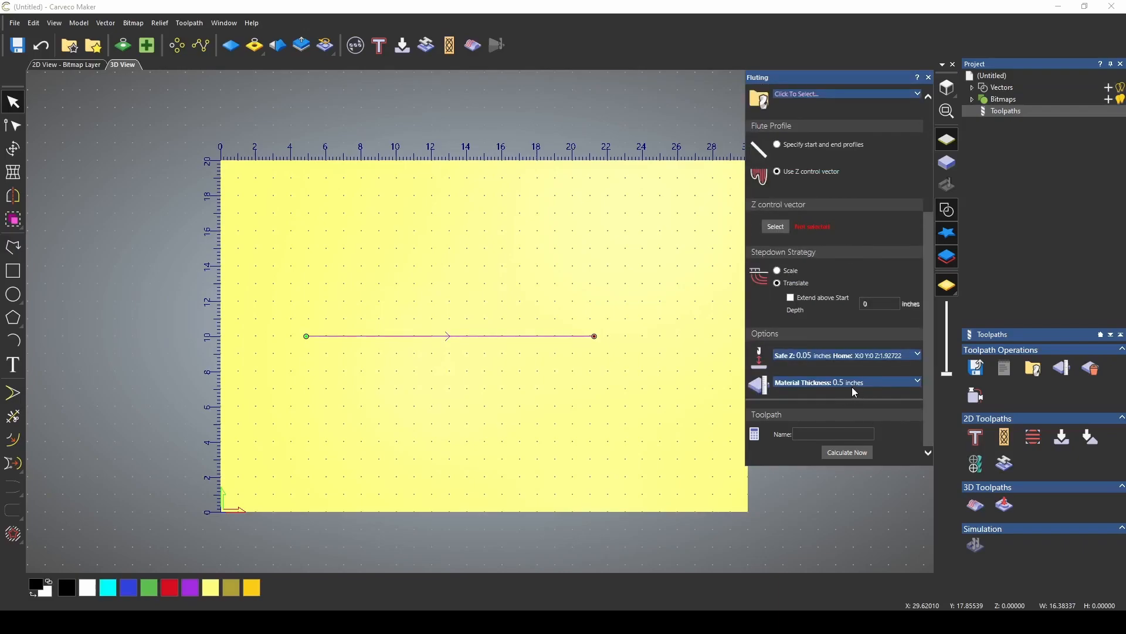
pyautogui.scroll(3, 865, 385)
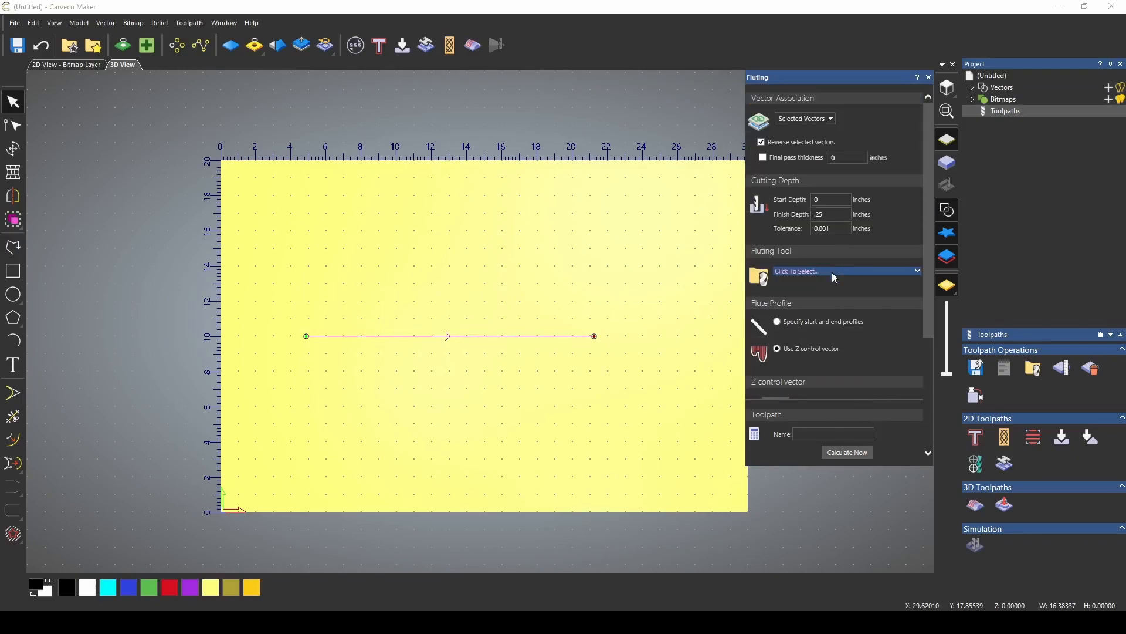
# - Assign the 1/4 Ball Nose from the Ball Nose group as the fluting tool
pyautogui.click(832, 272)
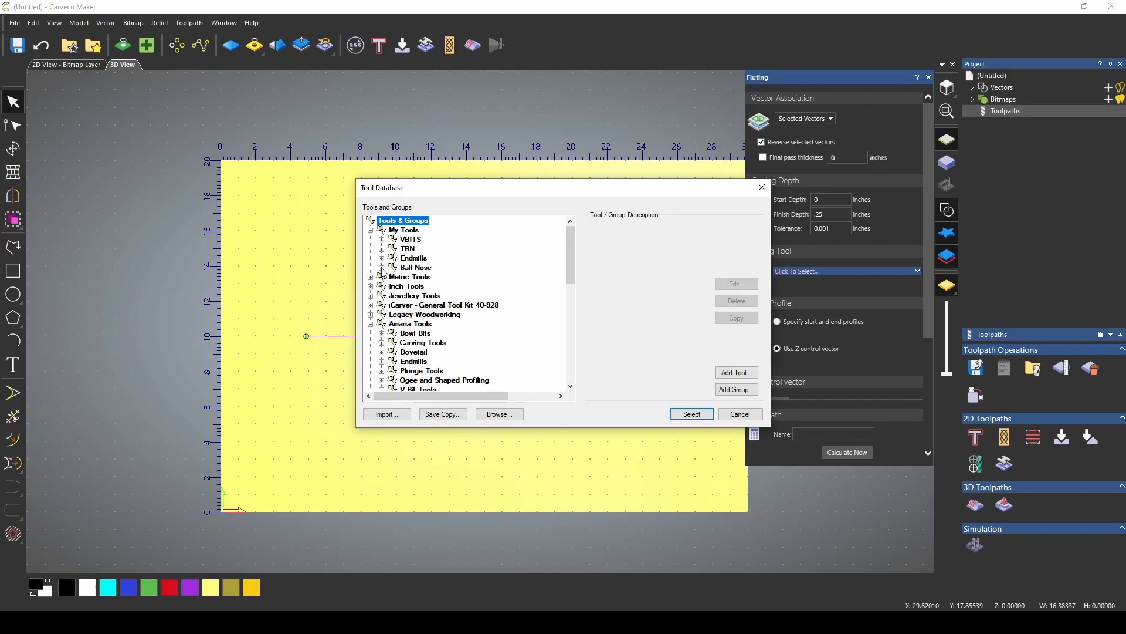
pyautogui.click(381, 267)
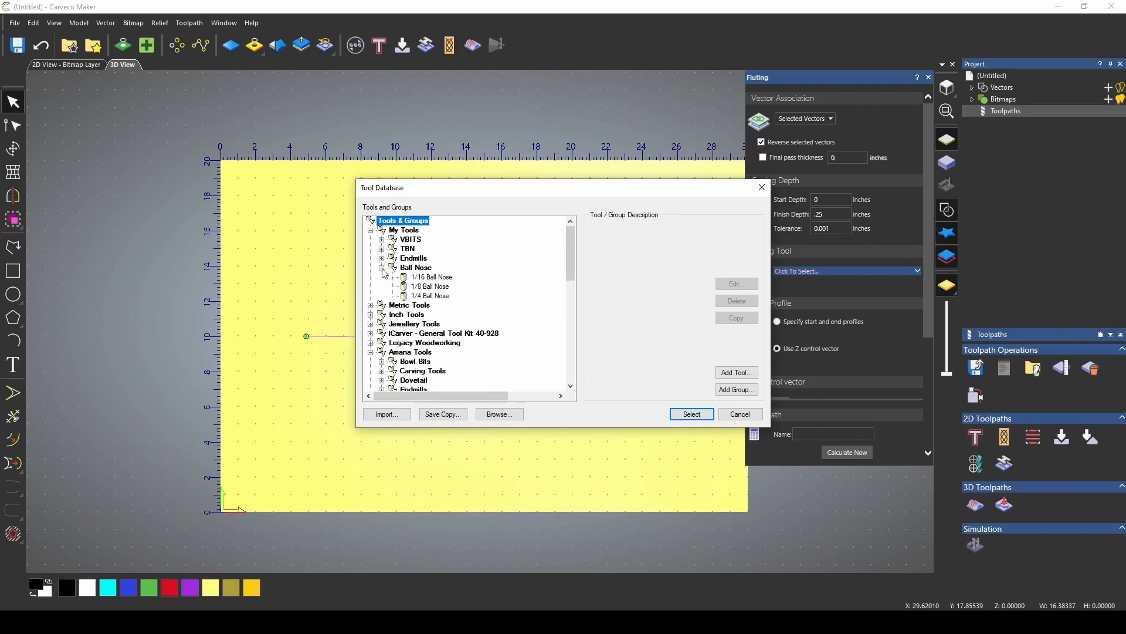
pyautogui.click(433, 296)
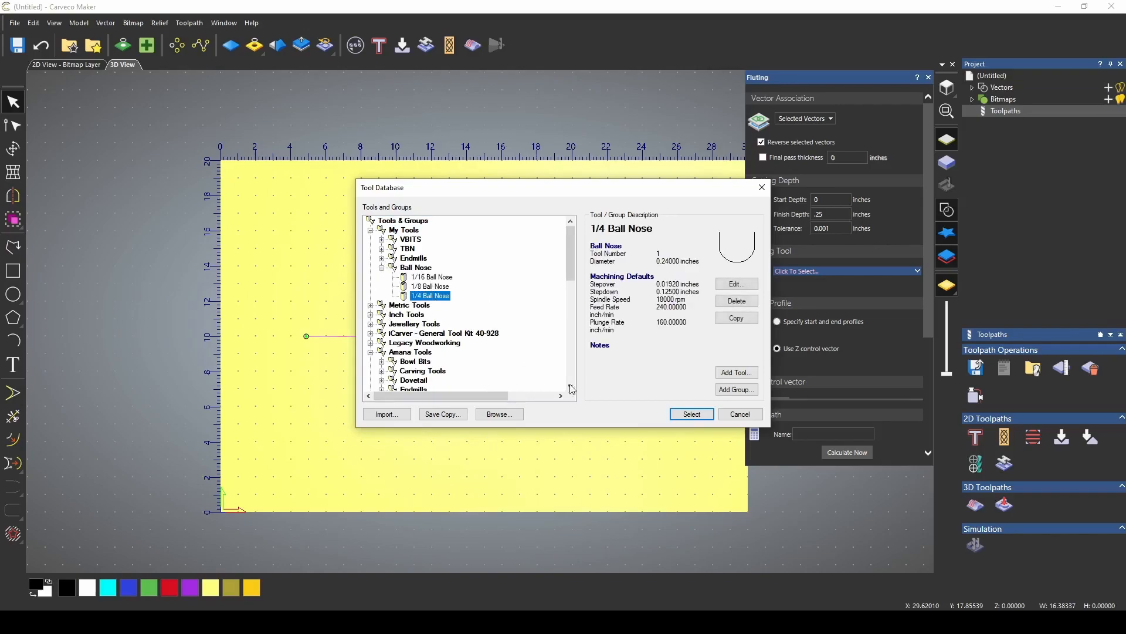
pyautogui.click(692, 414)
# - Specify start and end flute profiles, with a Linear start flute of 100% length and None for the end flute
pyautogui.scroll(-2, 871, 273)
pyautogui.scroll(-2, 871, 273)
pyautogui.click(778, 207)
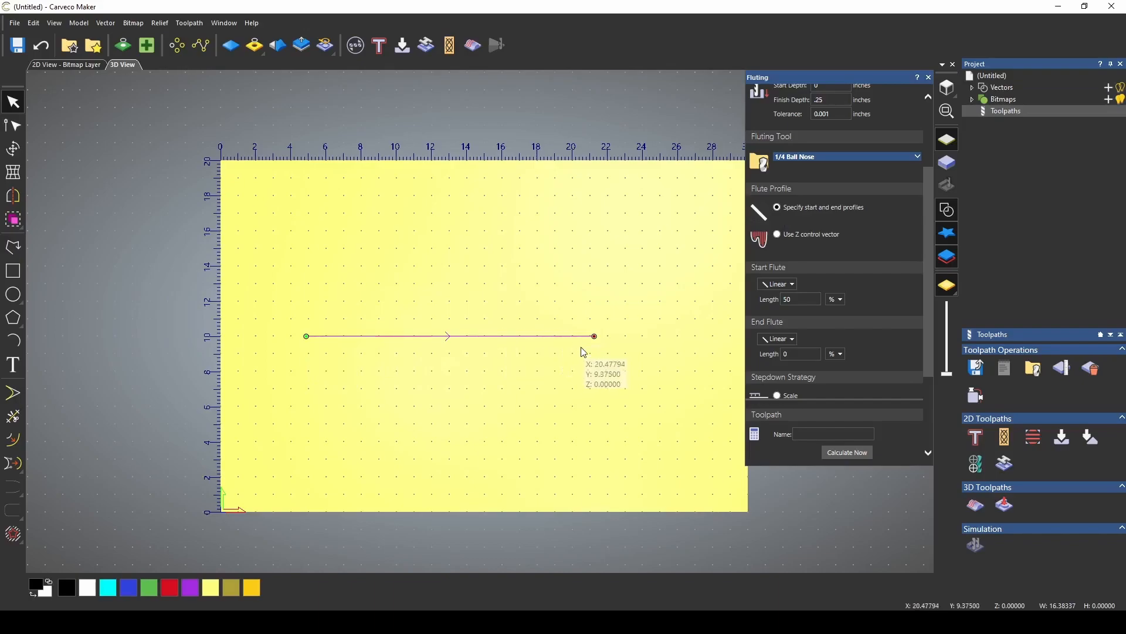
pyautogui.click(779, 235)
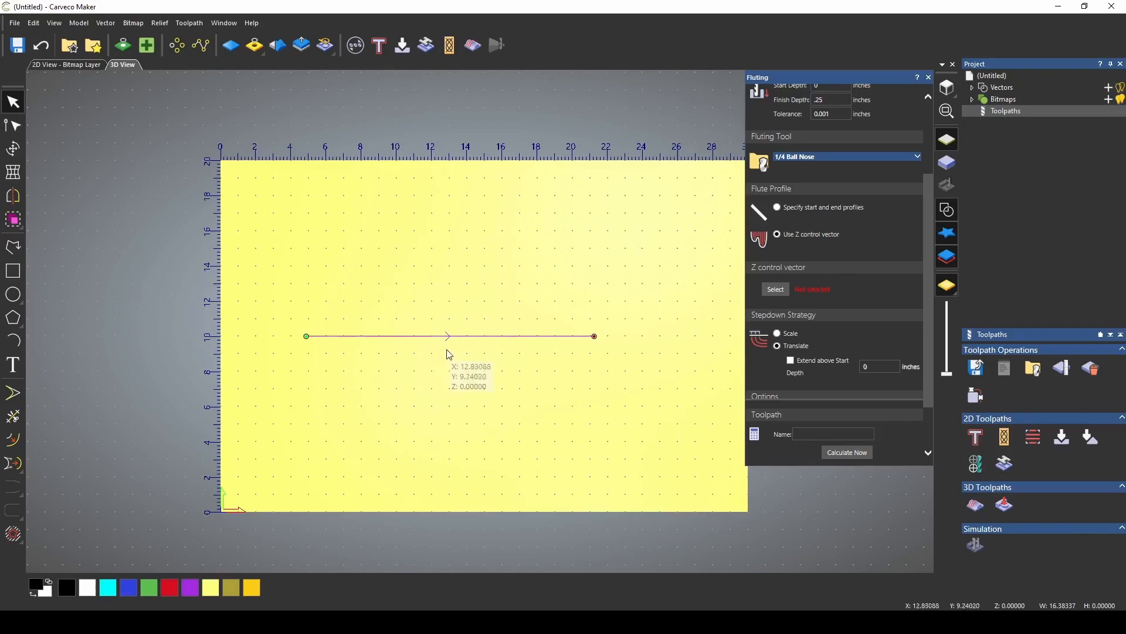
pyautogui.click(778, 207)
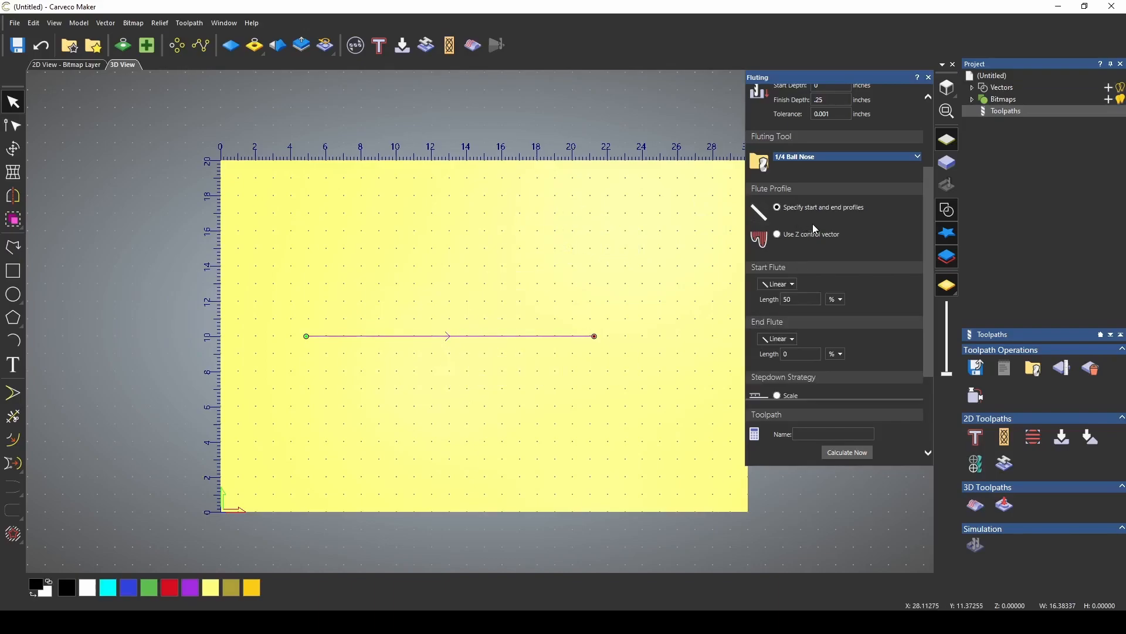
pyautogui.click(791, 286)
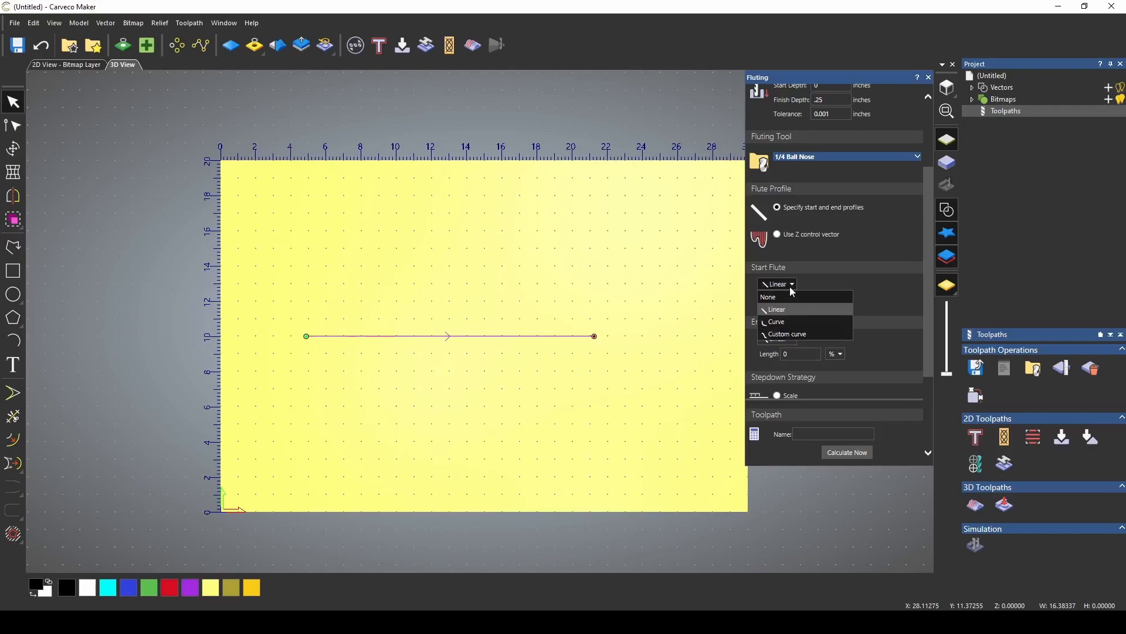
pyautogui.click(792, 289)
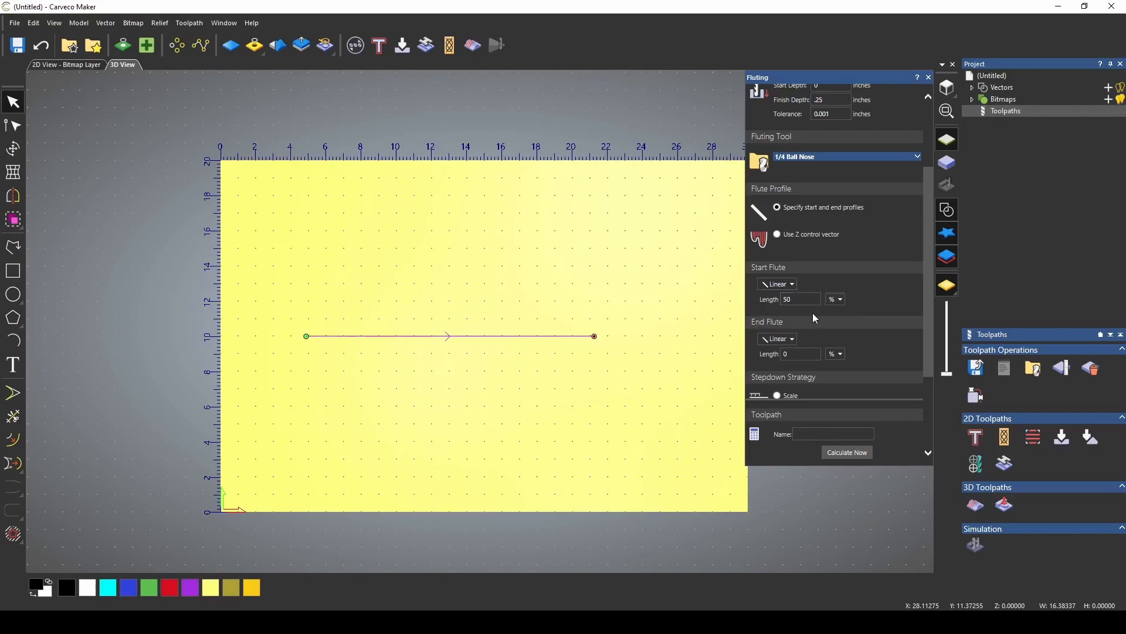
pyautogui.write('100')
pyautogui.press('Tab')
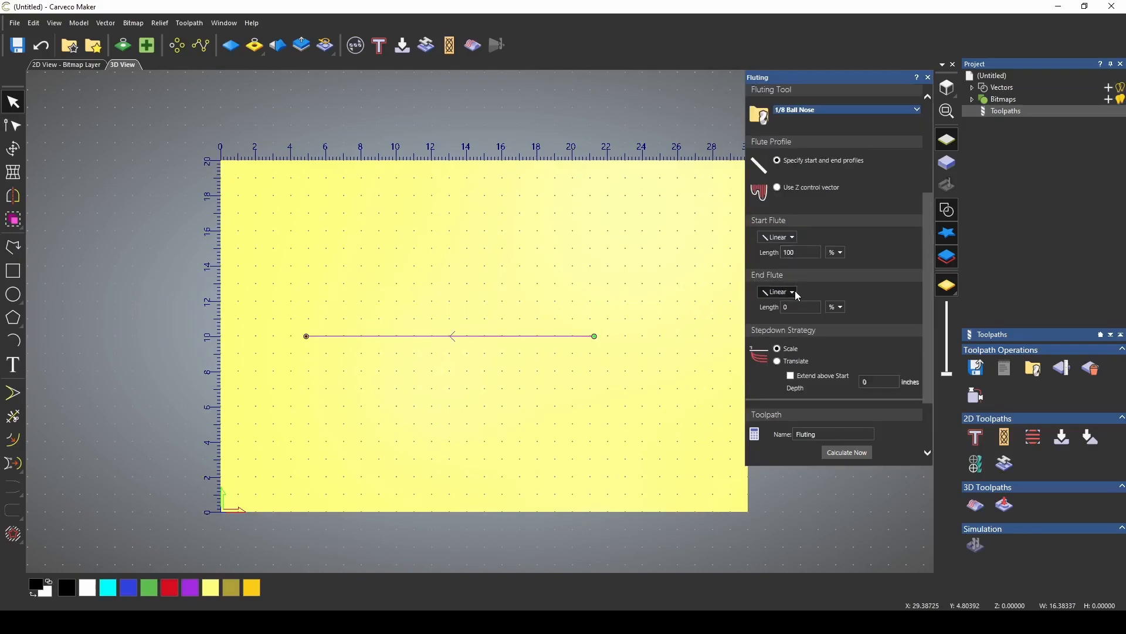
pyautogui.click(794, 290)
pyautogui.click(795, 301)
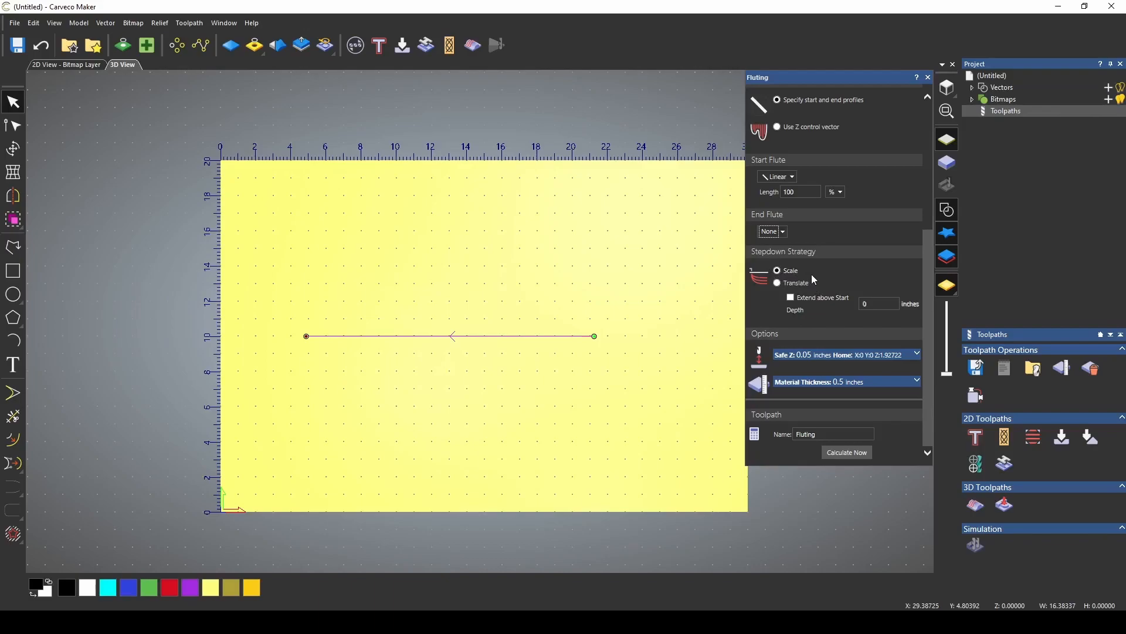
# - Calculate the Fluting toolpath, simulate it, and examine the tapered groove and its cutting passes up close
pyautogui.click(847, 452)
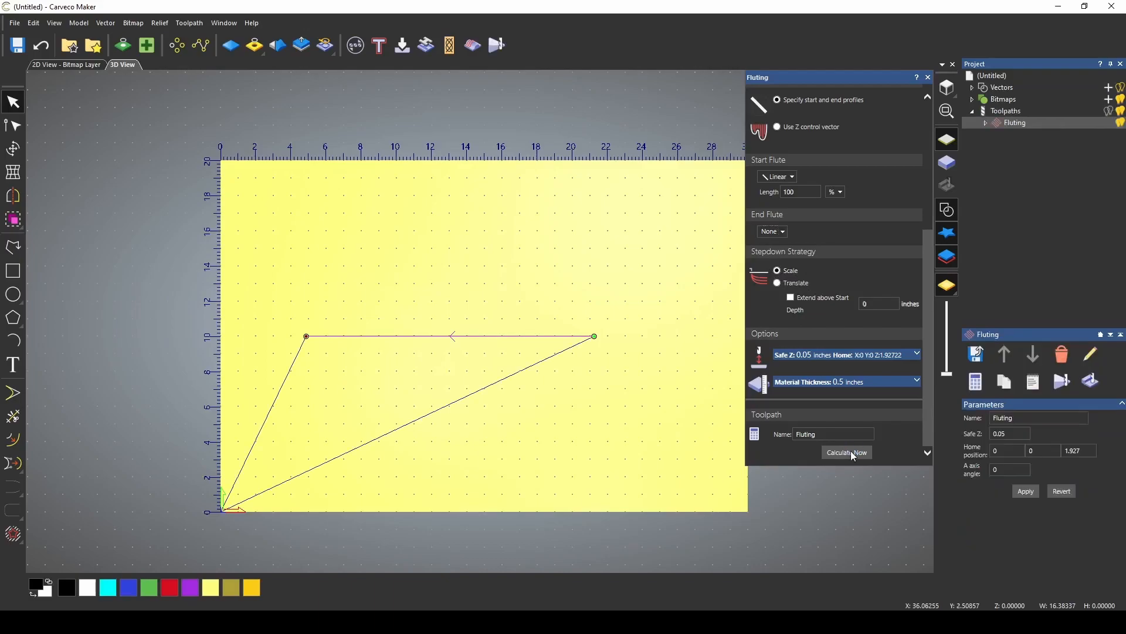
pyautogui.click(1104, 384)
pyautogui.scroll(3, 506, 291)
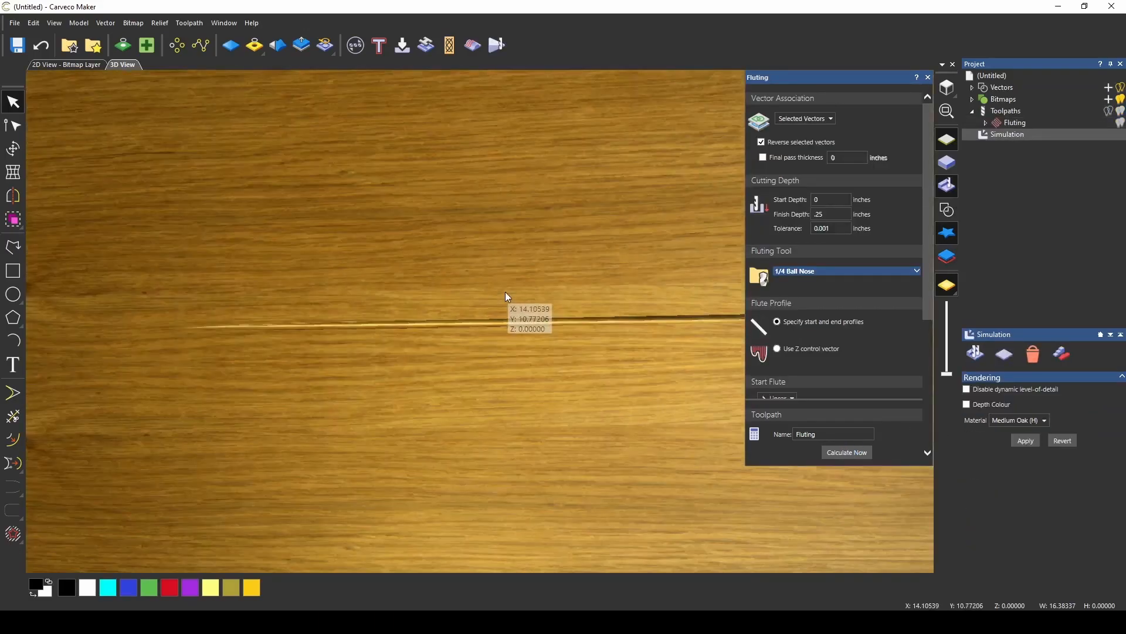
pyautogui.scroll(-3, 521, 326)
pyautogui.scroll(5, 476, 399)
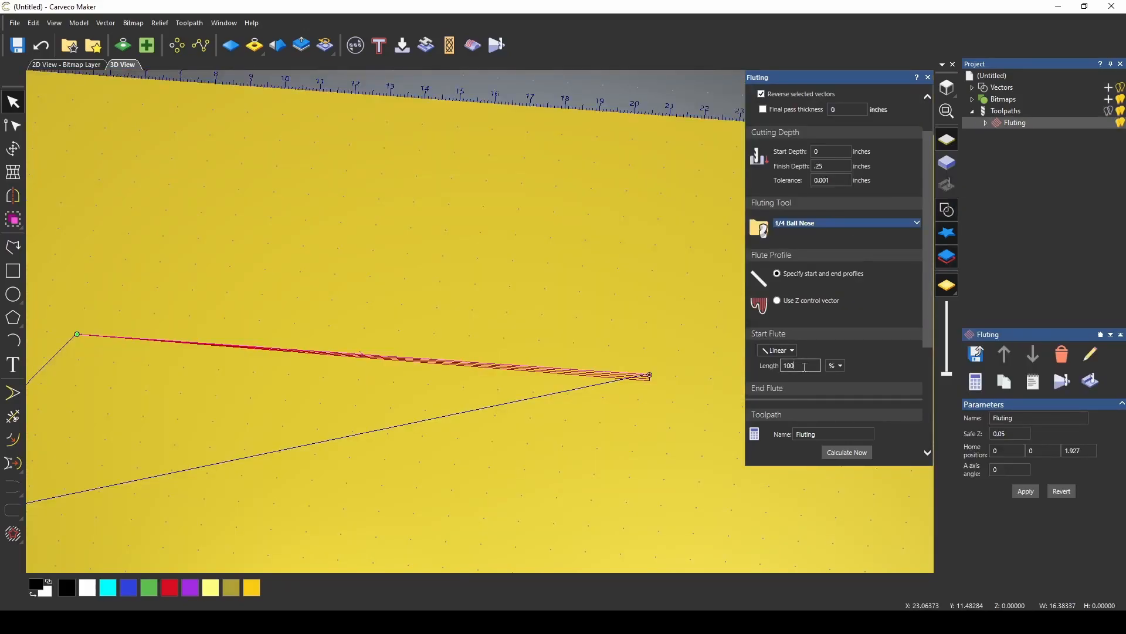
# - Set the start flute length to 50%, recalculate, and examine where the ramp levels out
pyautogui.doubleClick(799, 365)
pyautogui.write('50')
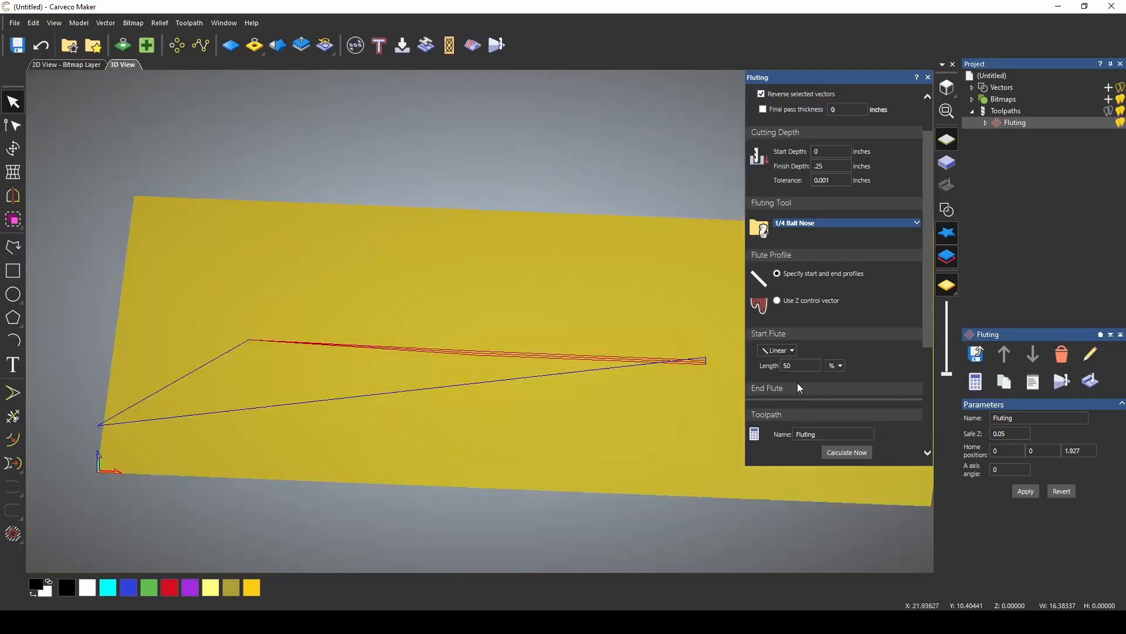
pyautogui.scroll(4, 459, 332)
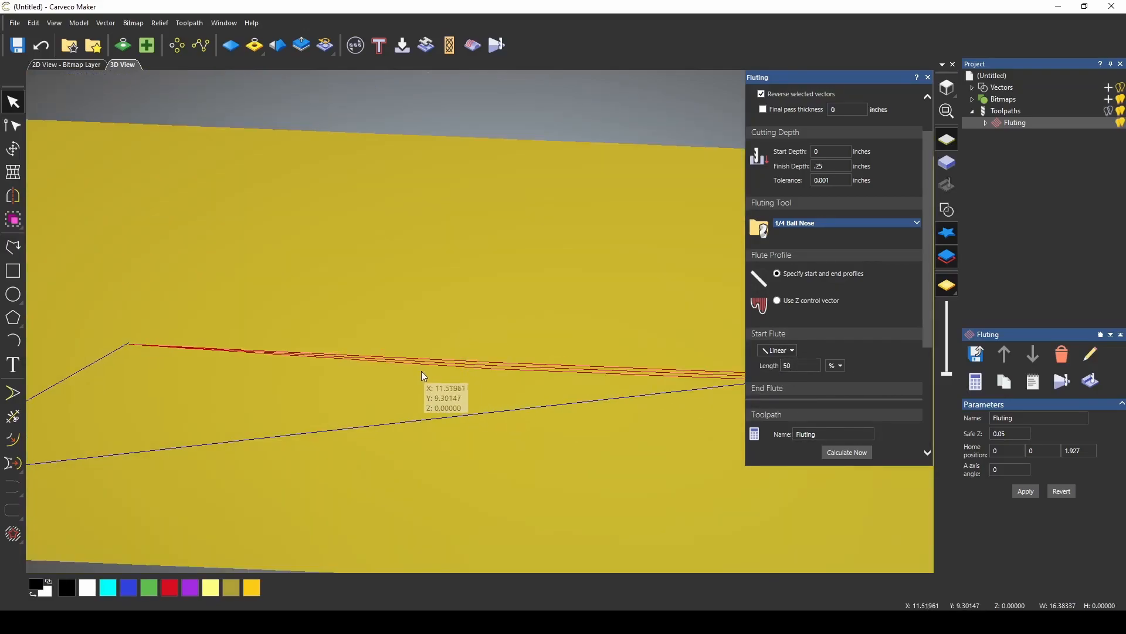
pyautogui.scroll(-4, 434, 379)
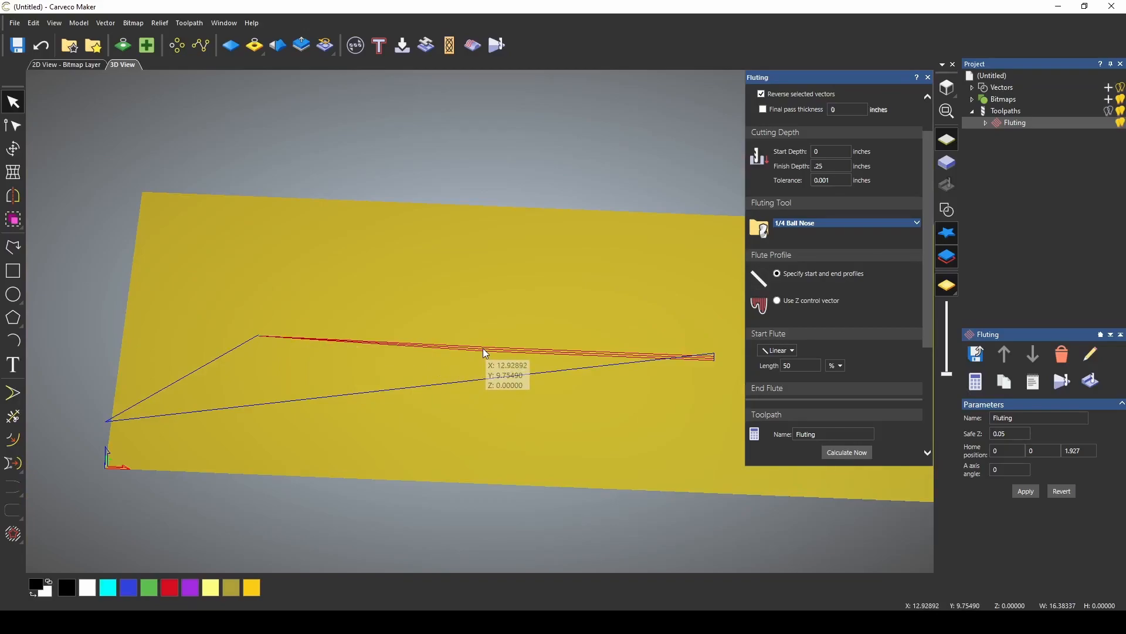
# - Shorten the start flute length to 25% and recalculate the Fluting toolpath
pyautogui.moveTo(795, 365); pyautogui.dragTo(712, 357)
pyautogui.write('.25')
pyautogui.moveTo(798, 367); pyautogui.dragTo(766, 368)
pyautogui.write('25')
pyautogui.click(853, 454)
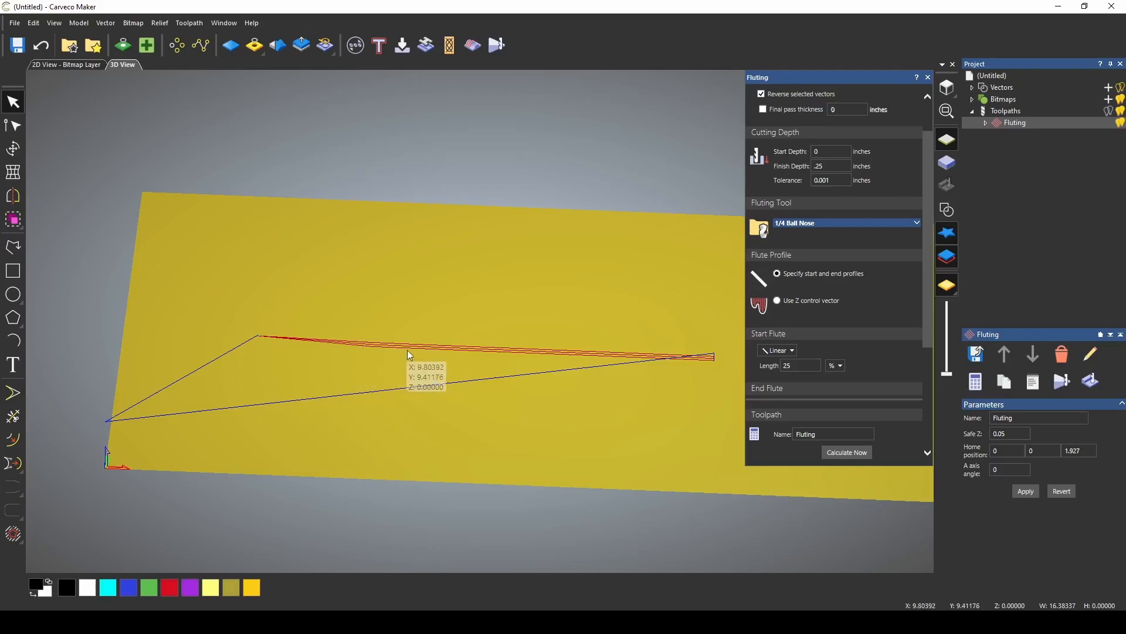
# - Recalculate the Fluting toolpath with a start flute length of 10%, and again with 75%
pyautogui.moveTo(794, 366); pyautogui.dragTo(697, 343)
pyautogui.write('10')
pyautogui.click(848, 451)
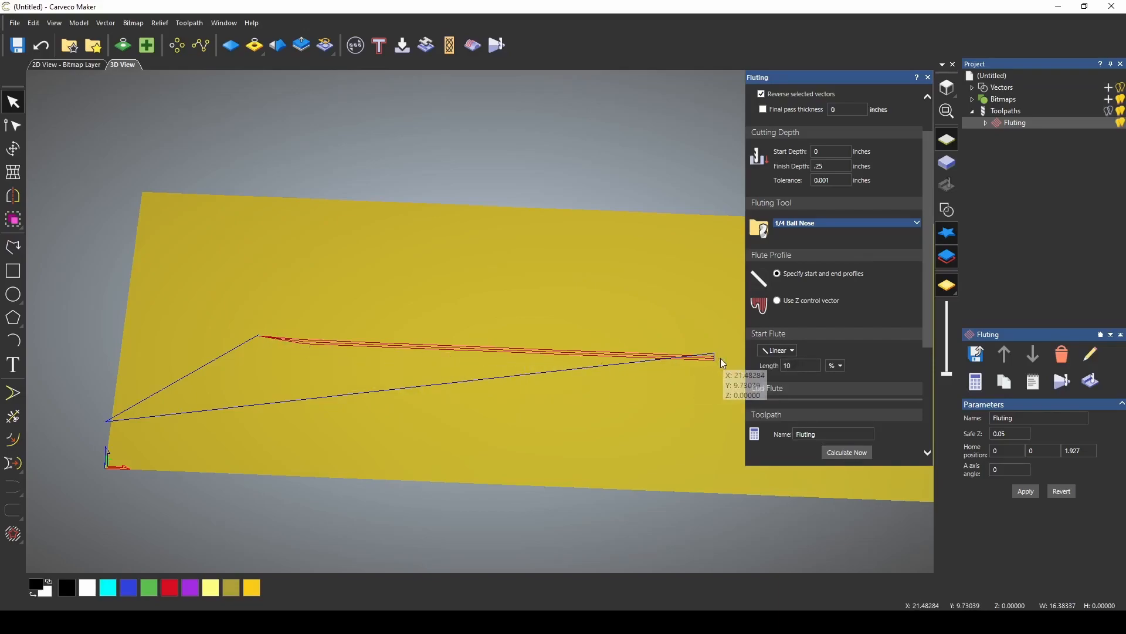
pyautogui.doubleClick(800, 366)
pyautogui.write('75')
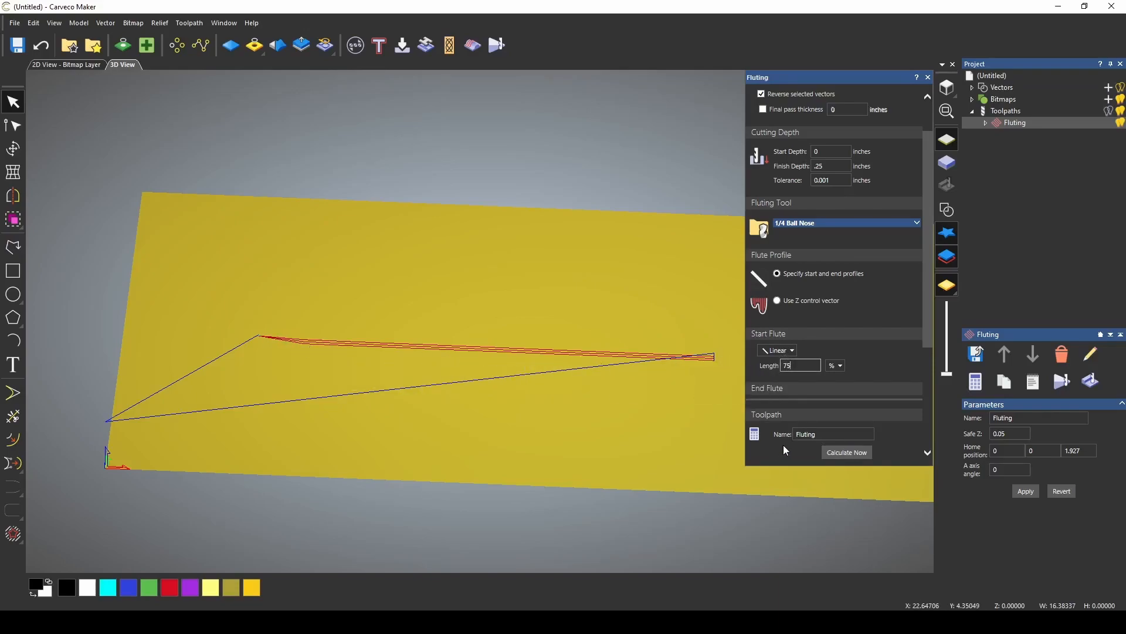
pyautogui.click(841, 452)
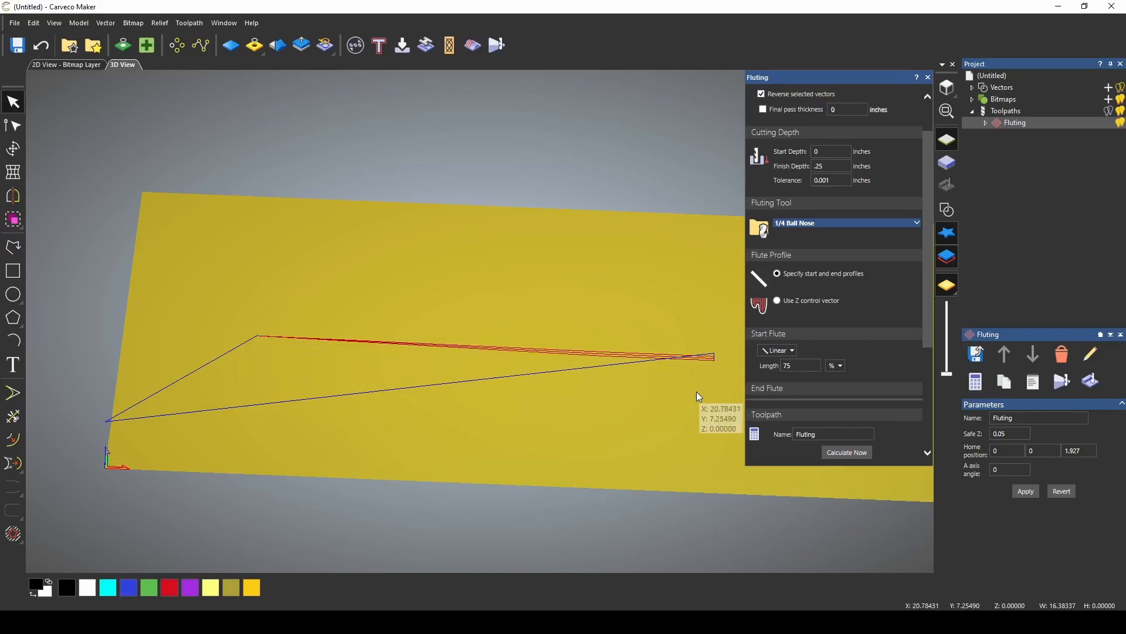
# - Calculate and simulate the fluting with a 25% start flute and a Linear end flute of 25% length
pyautogui.write('25')
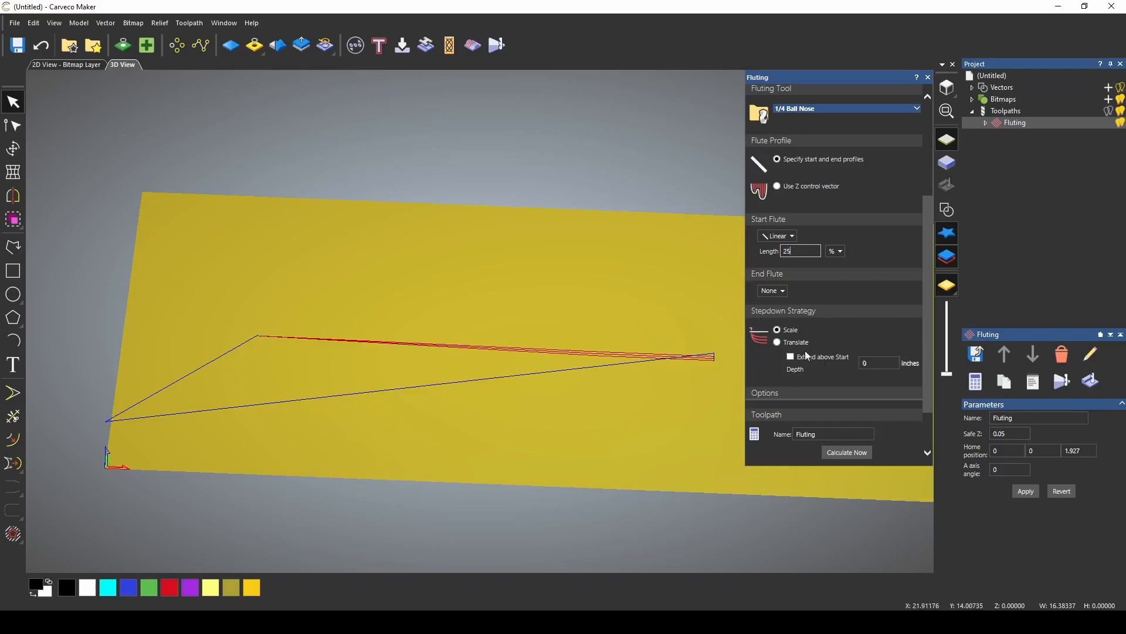
pyautogui.click(773, 290)
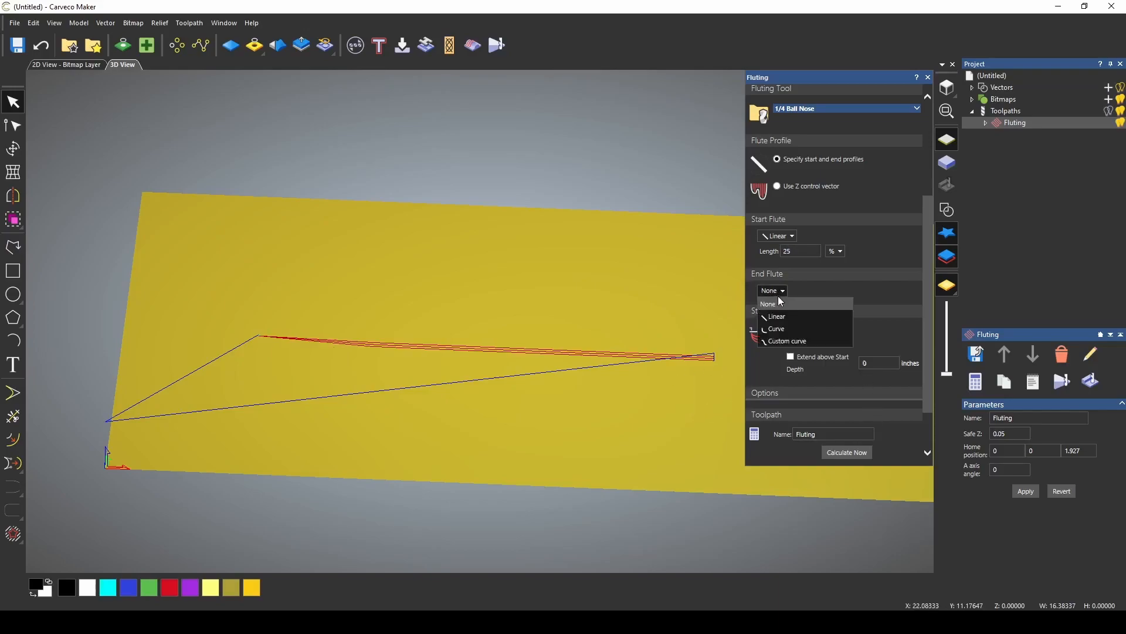
pyautogui.click(785, 315)
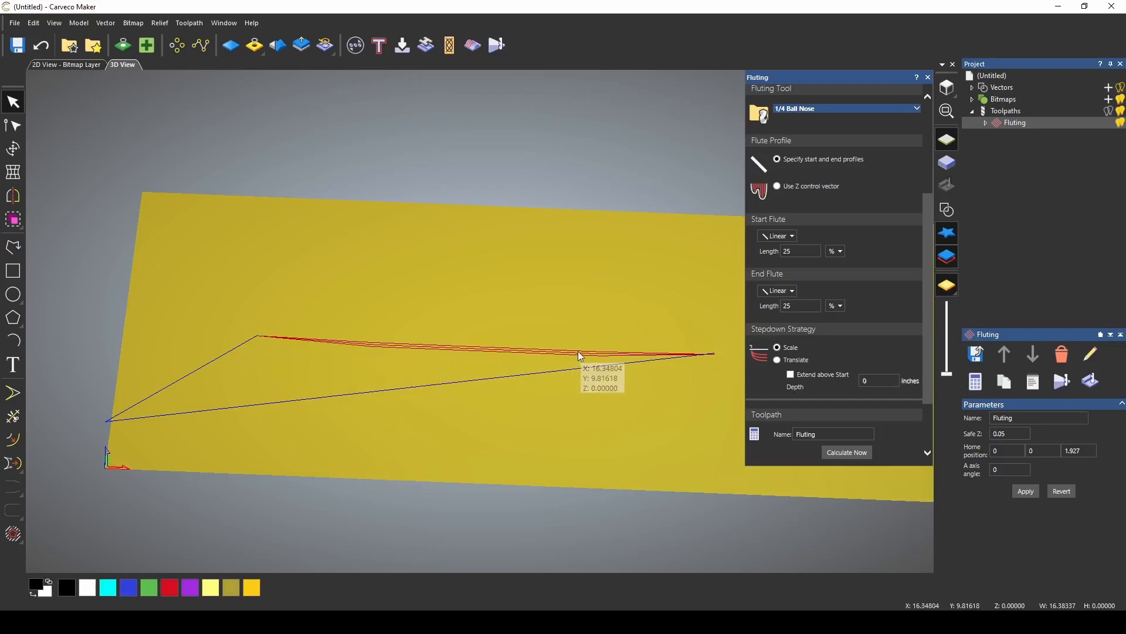
pyautogui.click(1090, 381)
pyautogui.scroll(5, 659, 338)
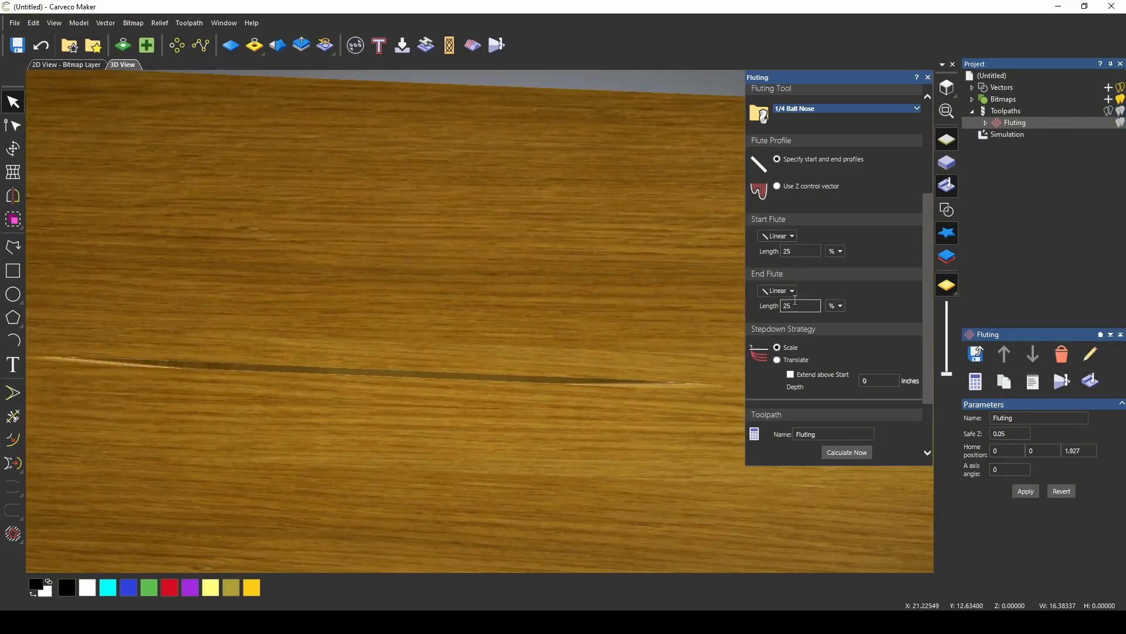
# - Simulate the fluting with Curve start and end profiles, and switch the stepdown strategy to Translate
pyautogui.click(786, 236)
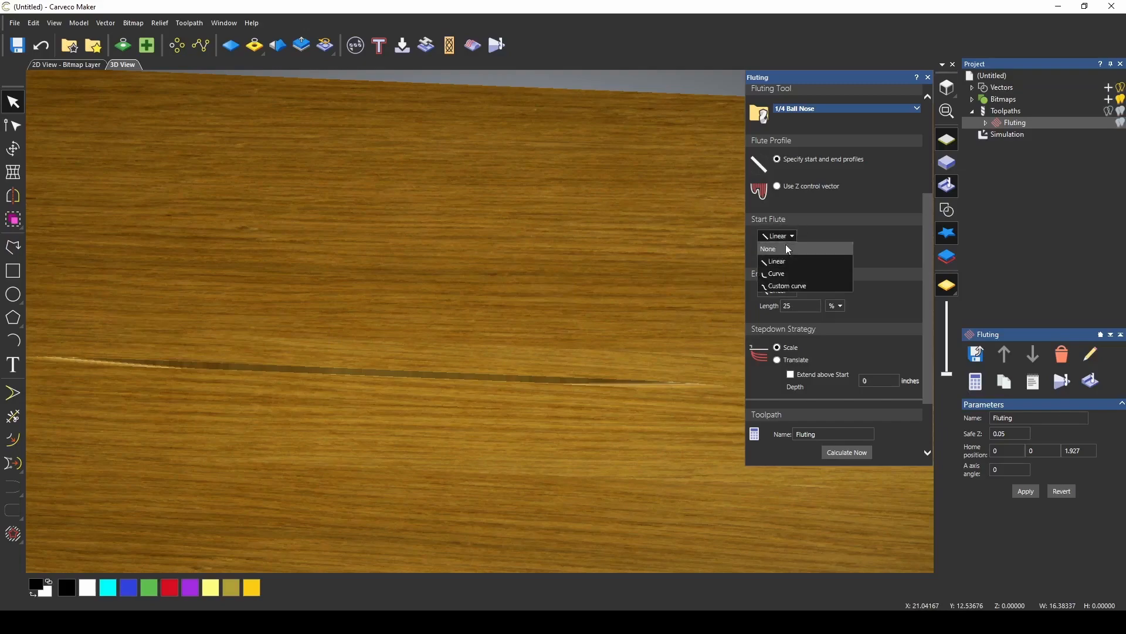
pyautogui.click(787, 272)
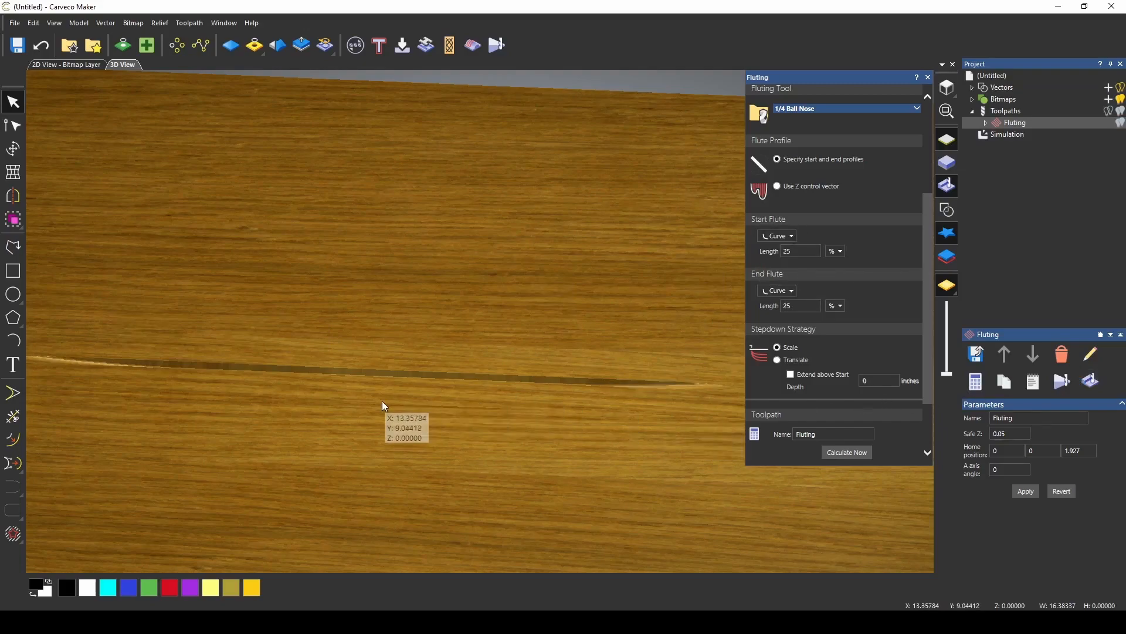
pyautogui.moveTo(382, 400); pyautogui.dragTo(370, 455)
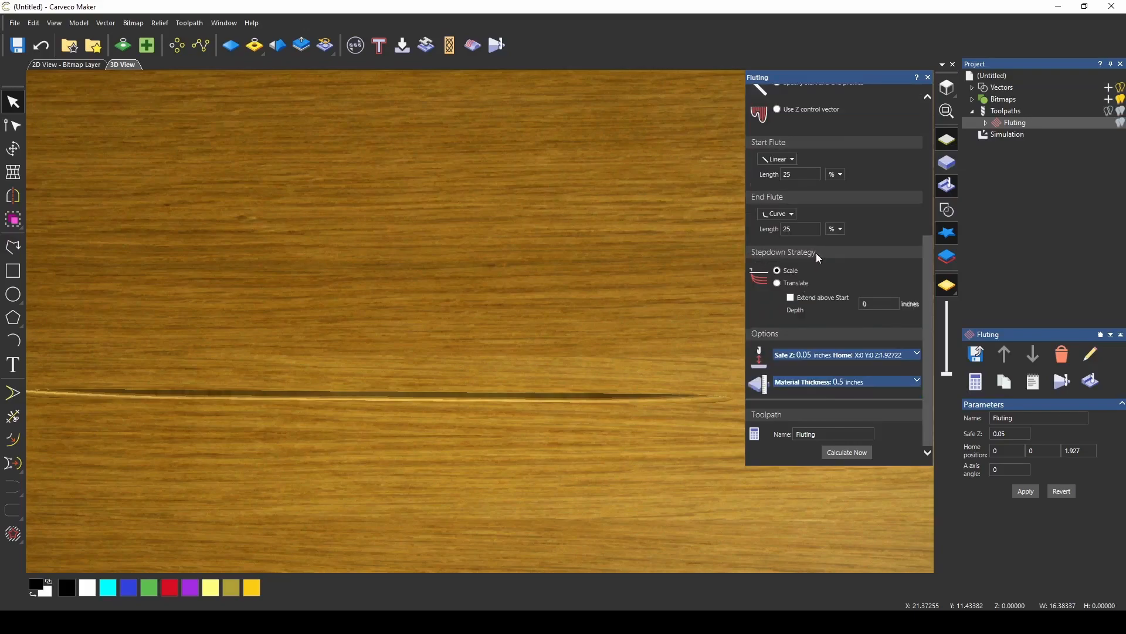
pyautogui.click(777, 284)
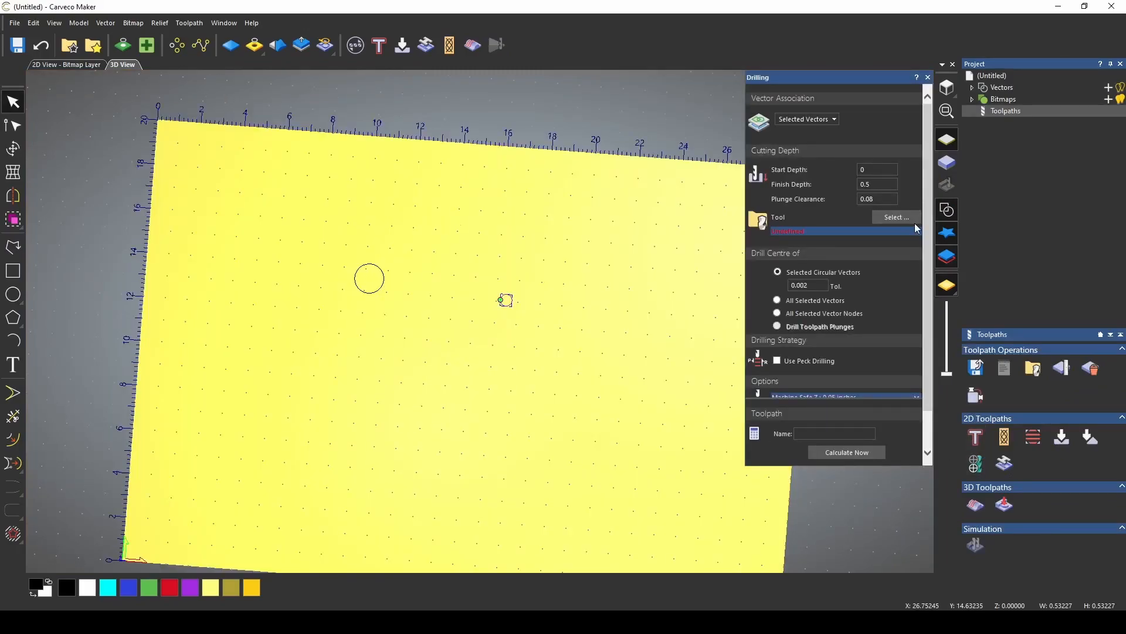
# - Choose the 1/8 Upcut EM from the custom endmills as the drilling tool
pyautogui.click(911, 220)
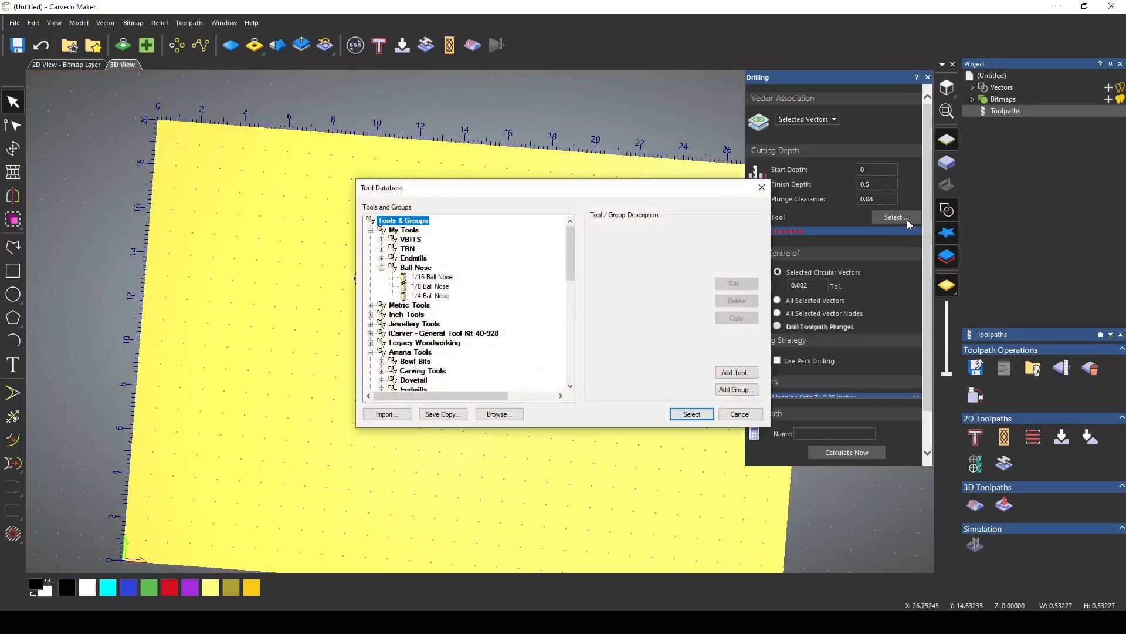
pyautogui.click(381, 268)
pyautogui.click(381, 259)
pyautogui.click(432, 276)
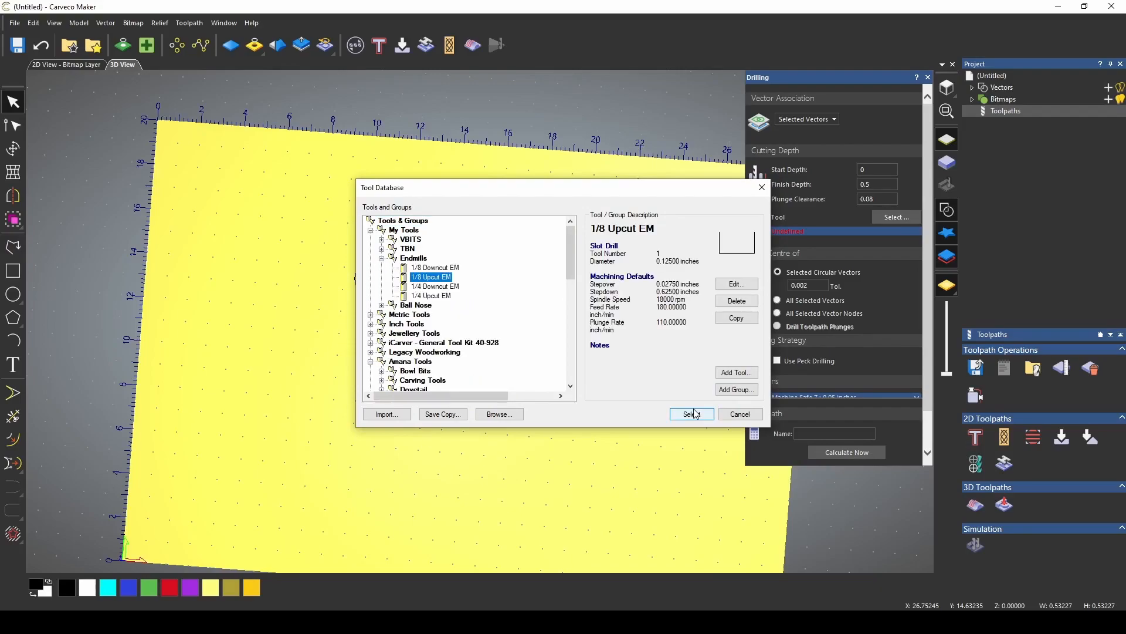
pyautogui.click(692, 414)
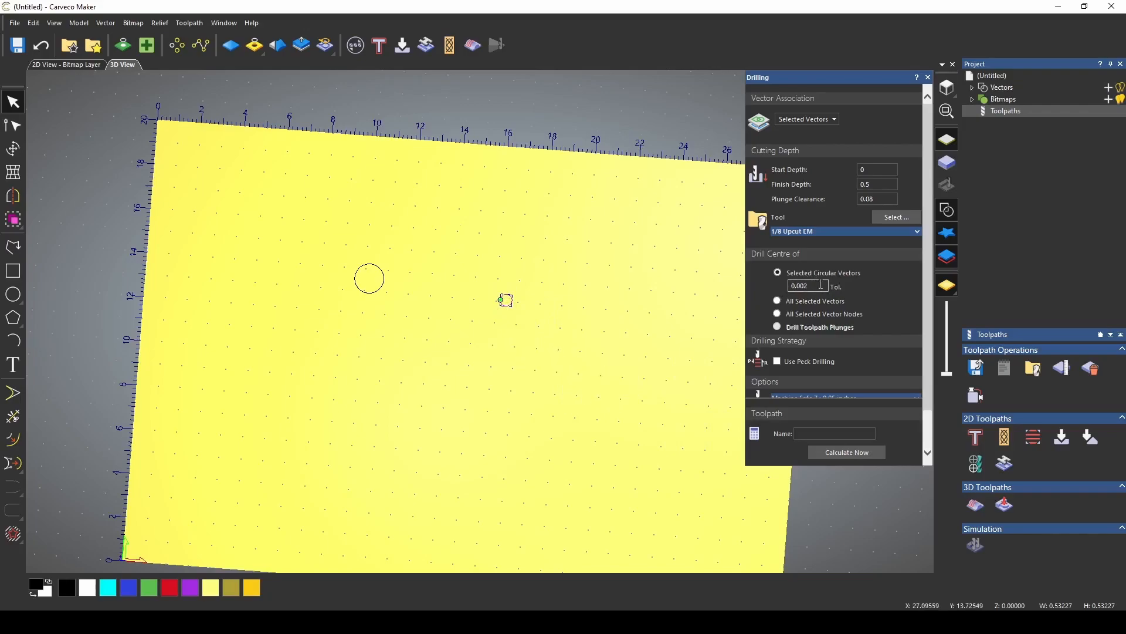
# - Calculate and simulate the Drilling toolpath at the selected circle's centre to 0.5 inches, with peck drilling switched off
pyautogui.scroll(-2, 798, 288)
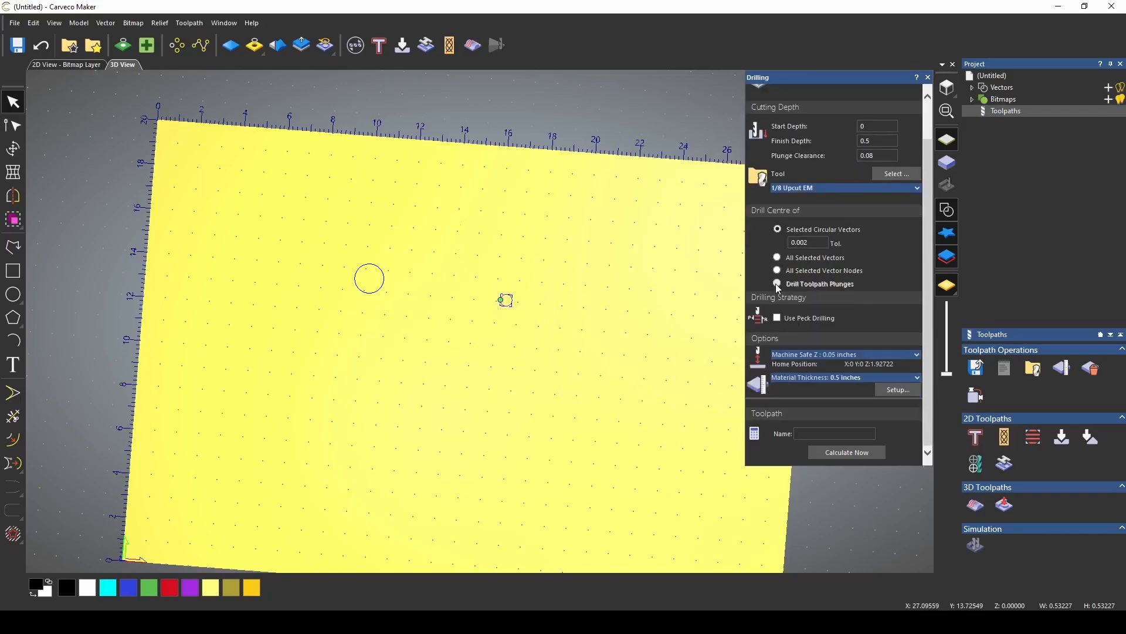
pyautogui.click(777, 318)
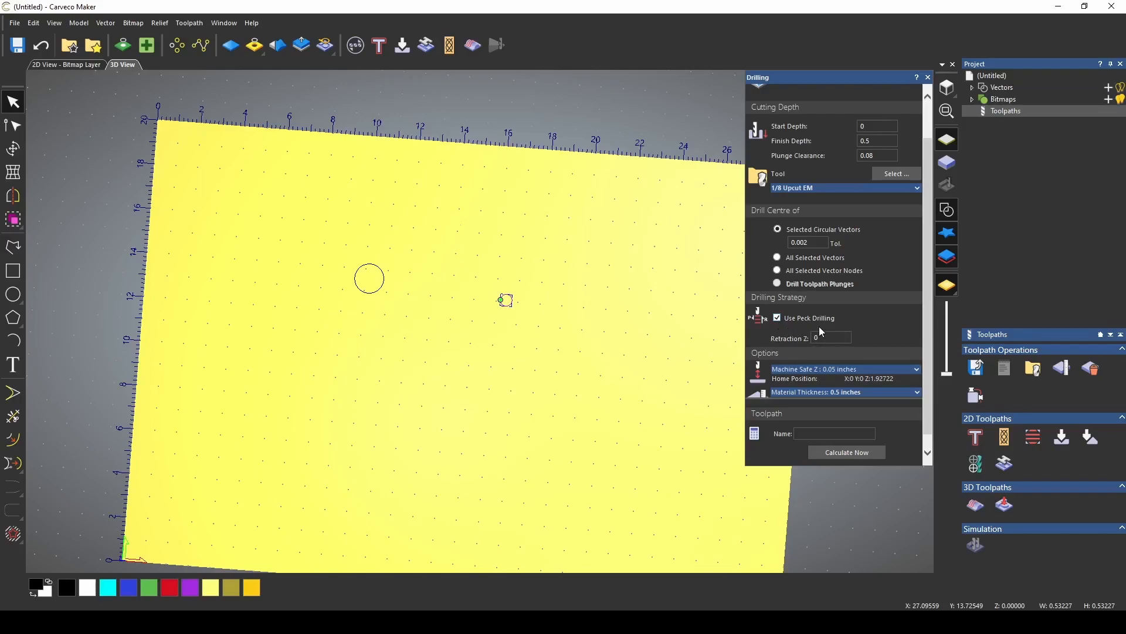
pyautogui.click(778, 318)
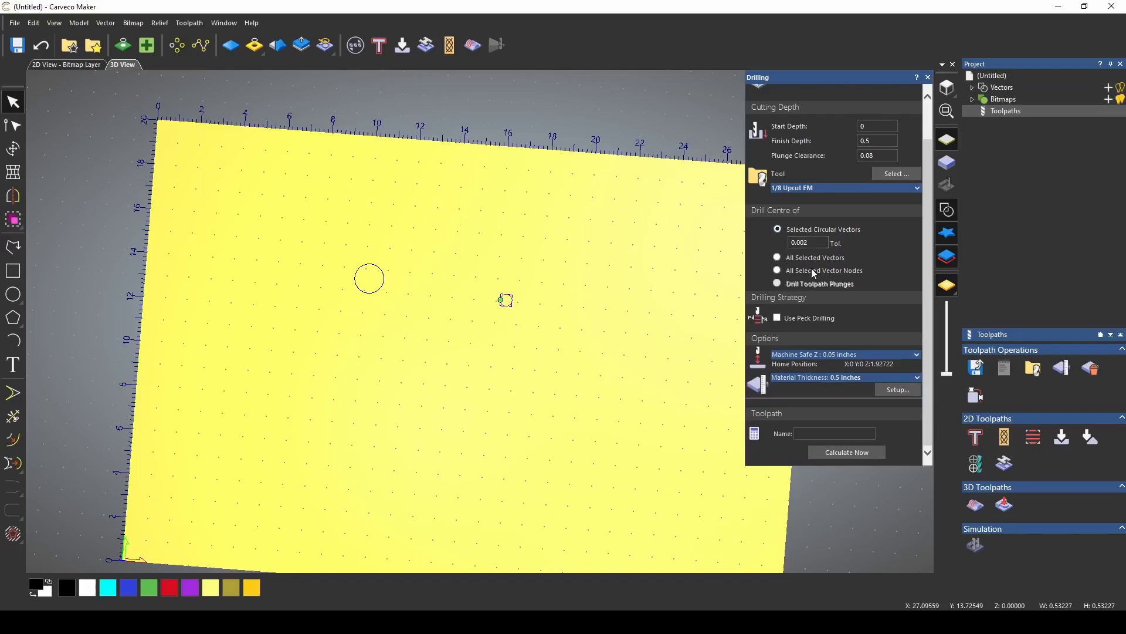
pyautogui.click(847, 453)
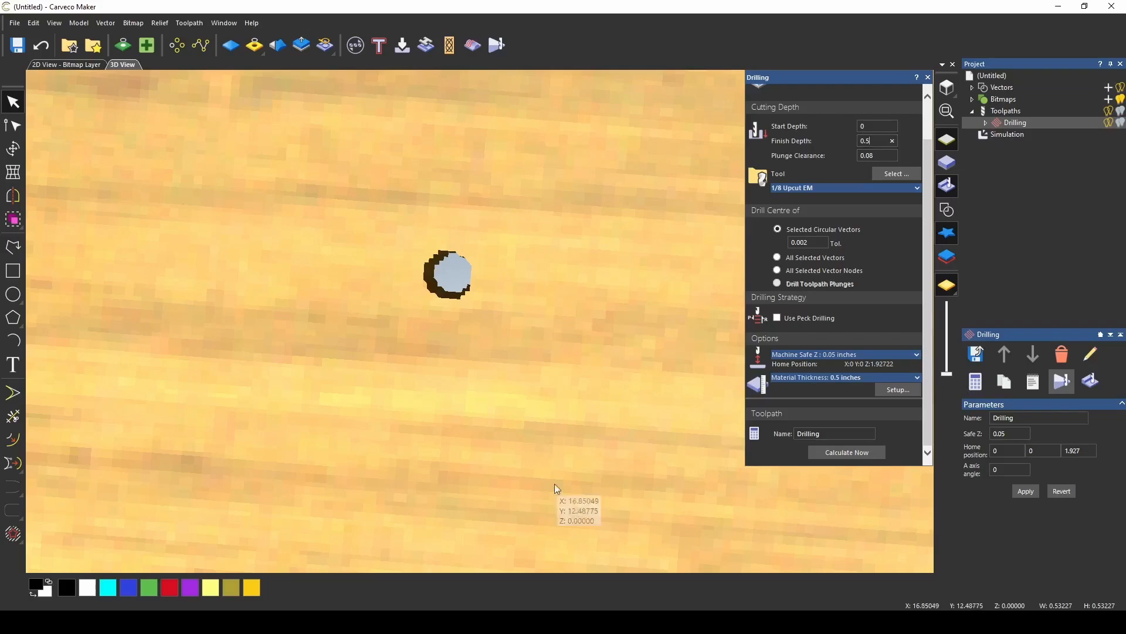
pyautogui.scroll(2, 475, 316)
pyautogui.scroll(-2, 481, 317)
pyautogui.moveTo(488, 336)
pyautogui.mouseDown()
pyautogui.moveTo(568, 314)
pyautogui.moveTo(509, 335)
pyautogui.mouseUp()
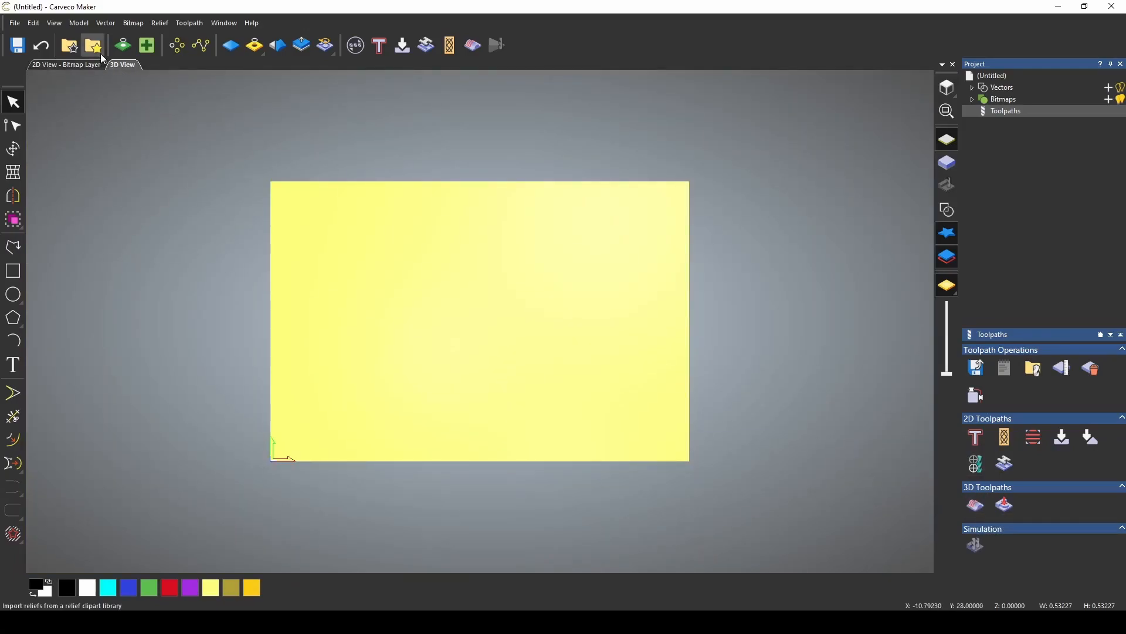
# - Place the DogBeagle relief clipart on the board at about 17.4 by 16 inches and paste it with a Z range of 0.25 inches
pyautogui.click(100, 54)
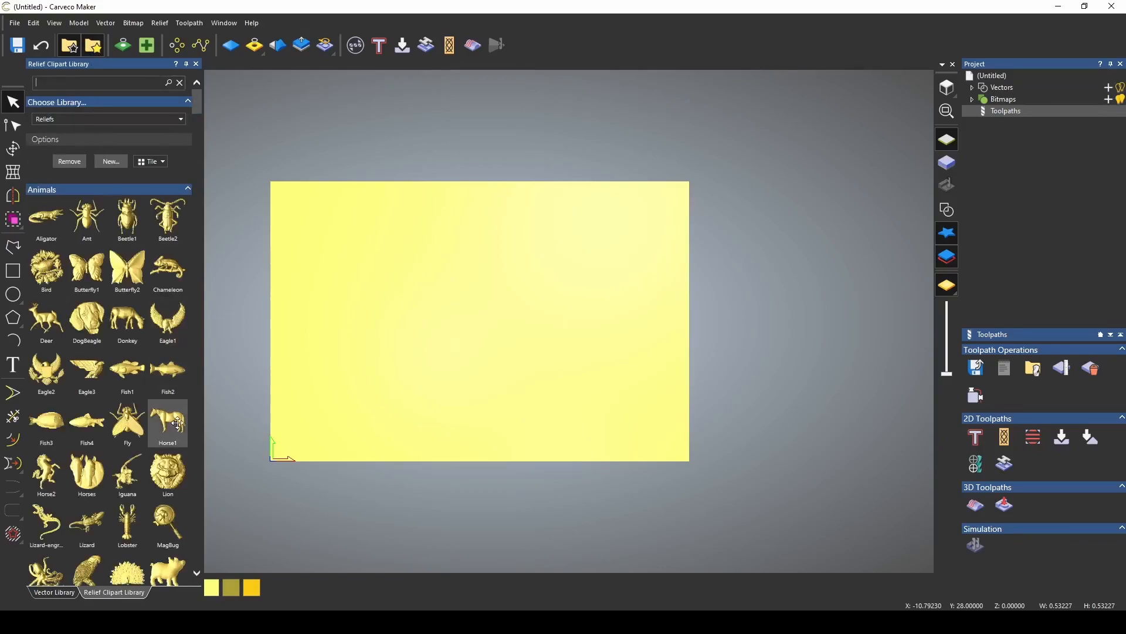
pyautogui.moveTo(86, 320); pyautogui.dragTo(431, 321)
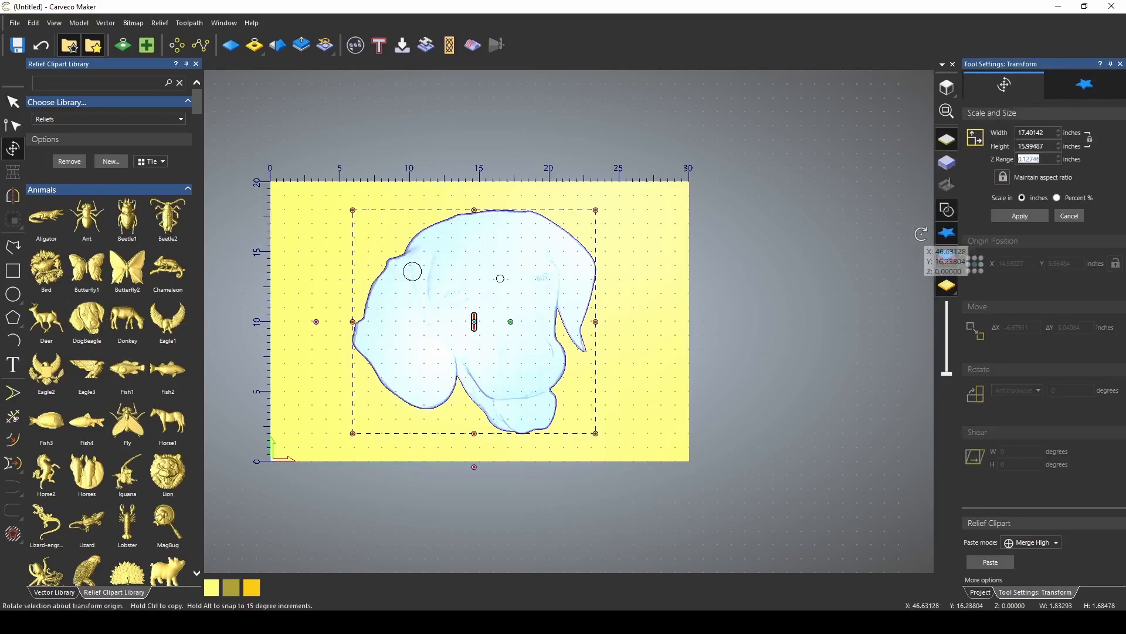
pyautogui.press('BackSpace')
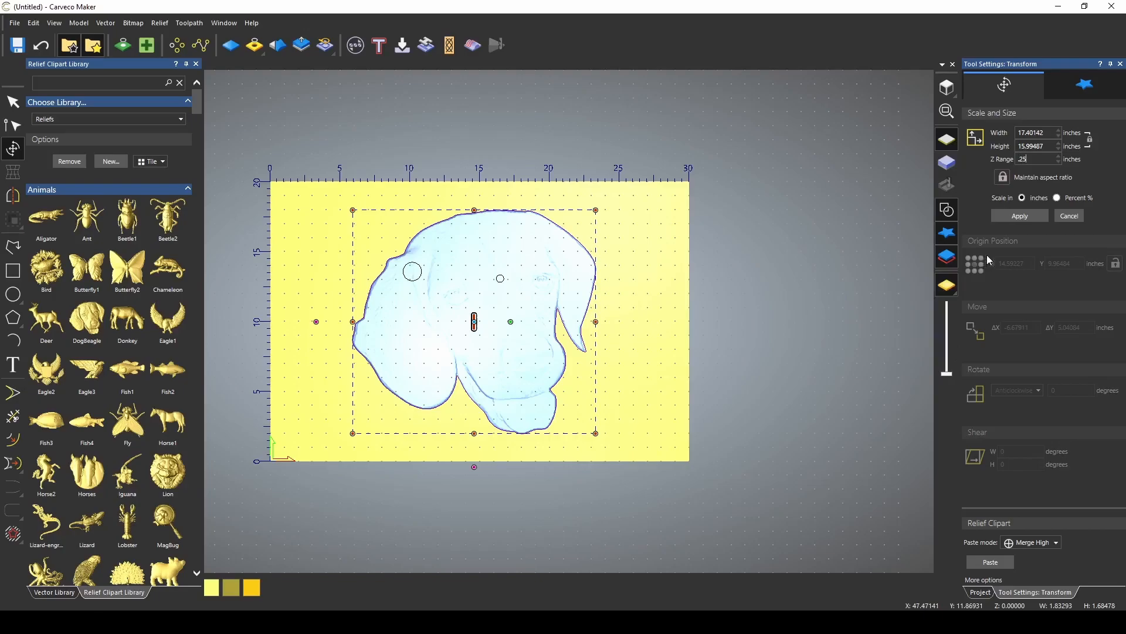
pyautogui.press('Return')
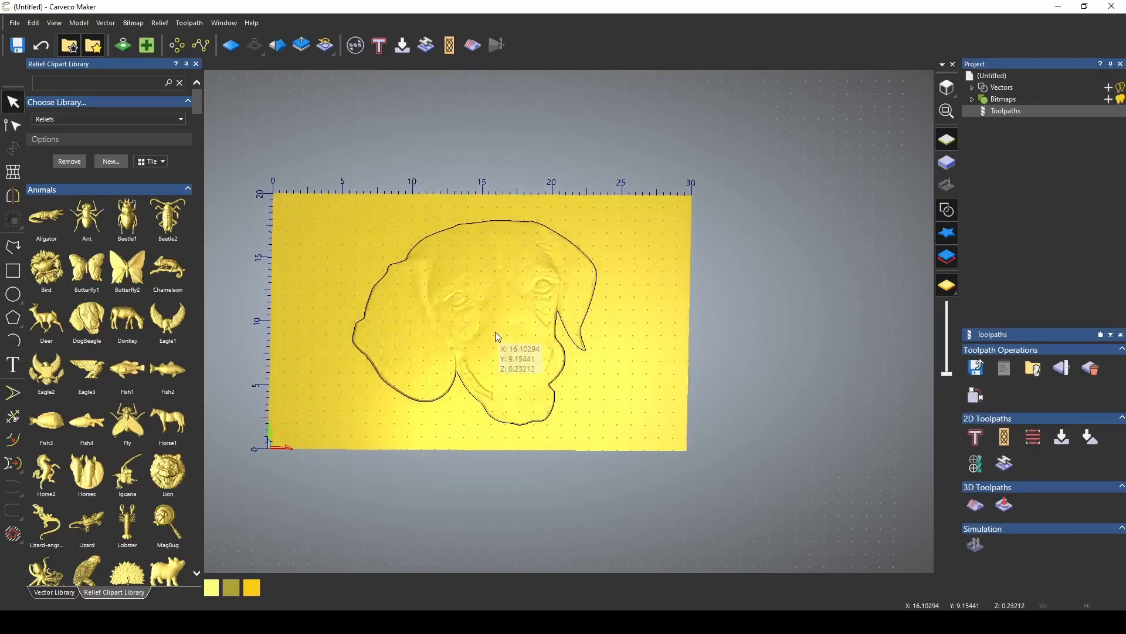
pyautogui.scroll(5, 495, 331)
pyautogui.scroll(-5, 495, 331)
pyautogui.moveTo(495, 331); pyautogui.dragTo(533, 362)
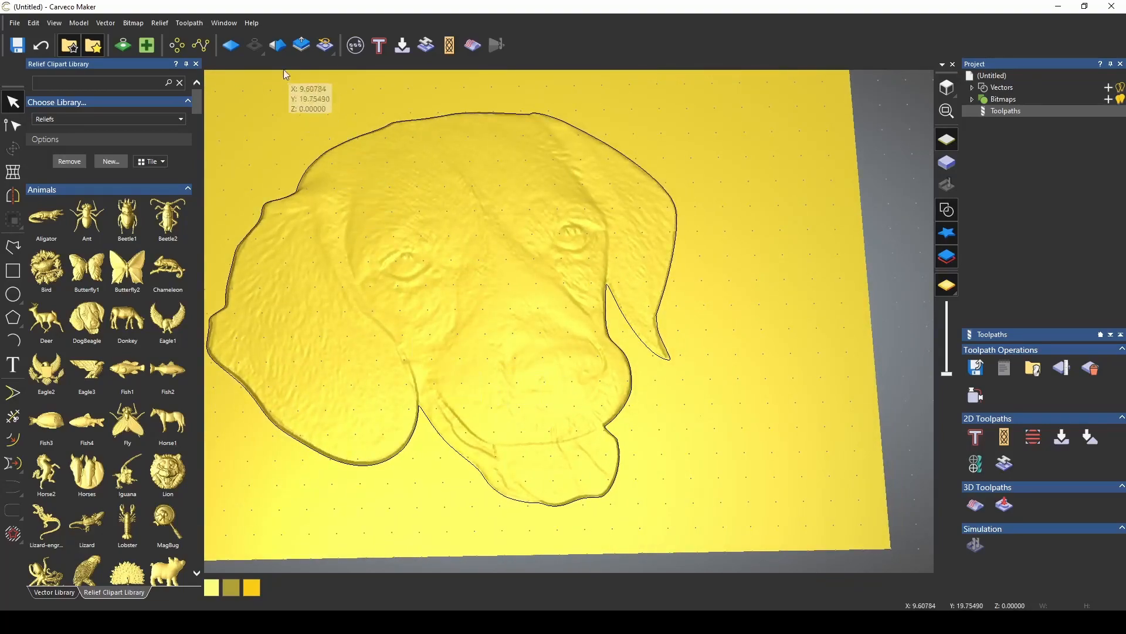
# - Start a Machine Relief toolpath and adjust the material block to 0.5 inches thick with a 0.125 inch bottom offset under the model
pyautogui.click(975, 504)
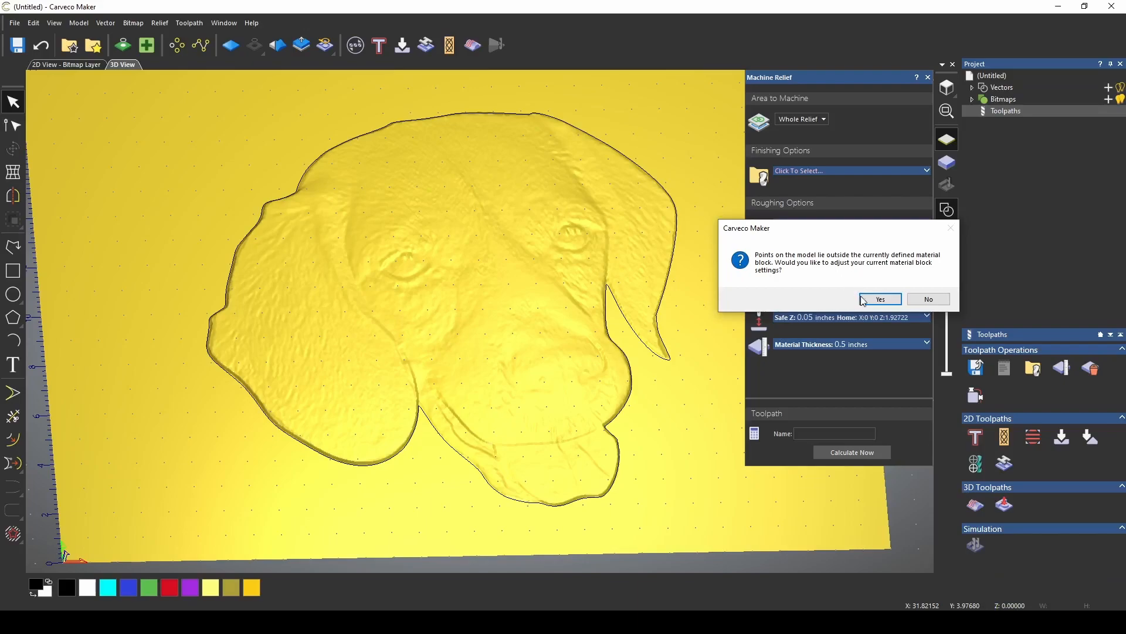
pyautogui.click(880, 299)
pyautogui.click(909, 239)
pyautogui.moveTo(776, 173); pyautogui.dragTo(723, 189)
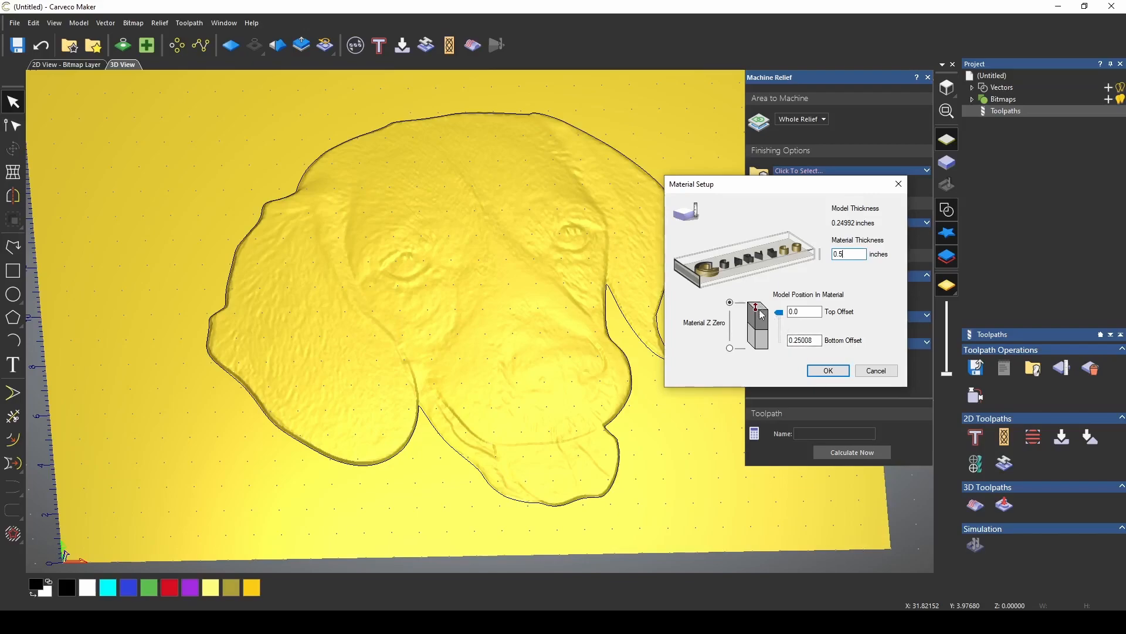
pyautogui.moveTo(779, 313); pyautogui.dragTo(781, 329)
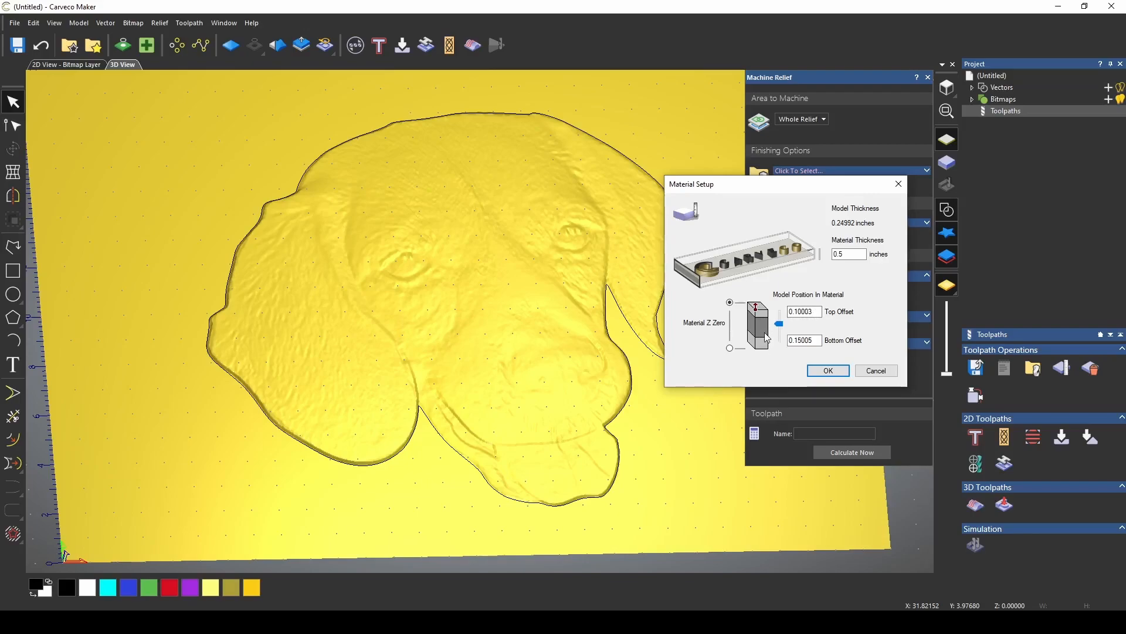
pyautogui.doubleClick(820, 341)
pyautogui.write('.12')
pyautogui.press('Tab')
pyautogui.click(840, 368)
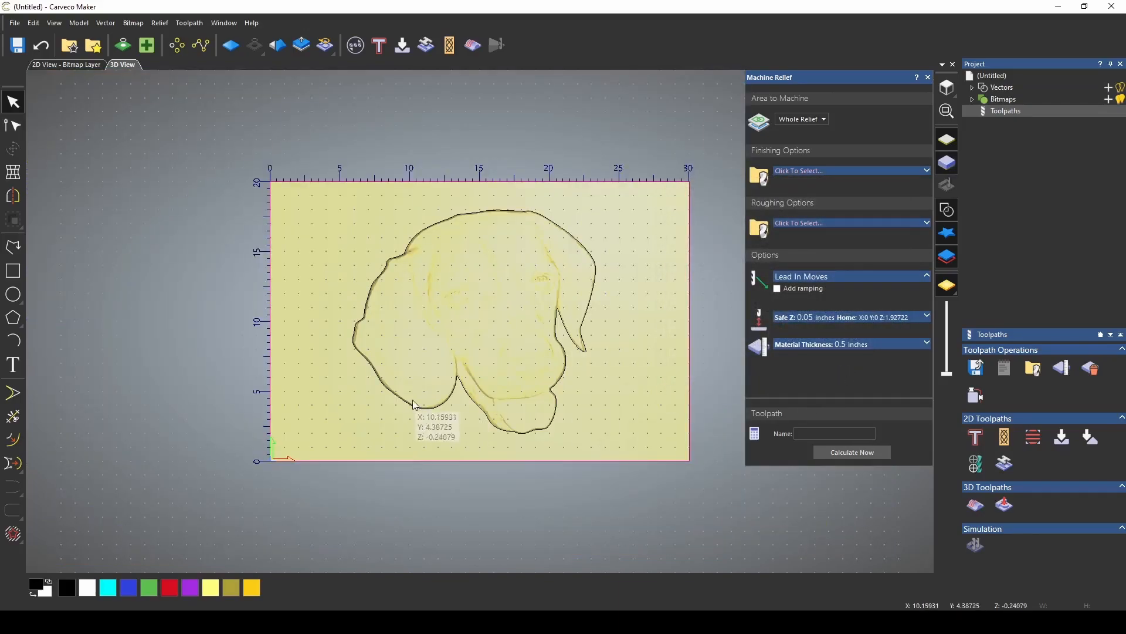
# - Restrict the area to machine to an Automatic Boundary around the dog relief, inside the vector with a 0.25 inch offset
pyautogui.scroll(3, 510, 360)
pyautogui.scroll(-3, 498, 402)
pyautogui.moveTo(498, 403); pyautogui.dragTo(474, 216, button='middle')
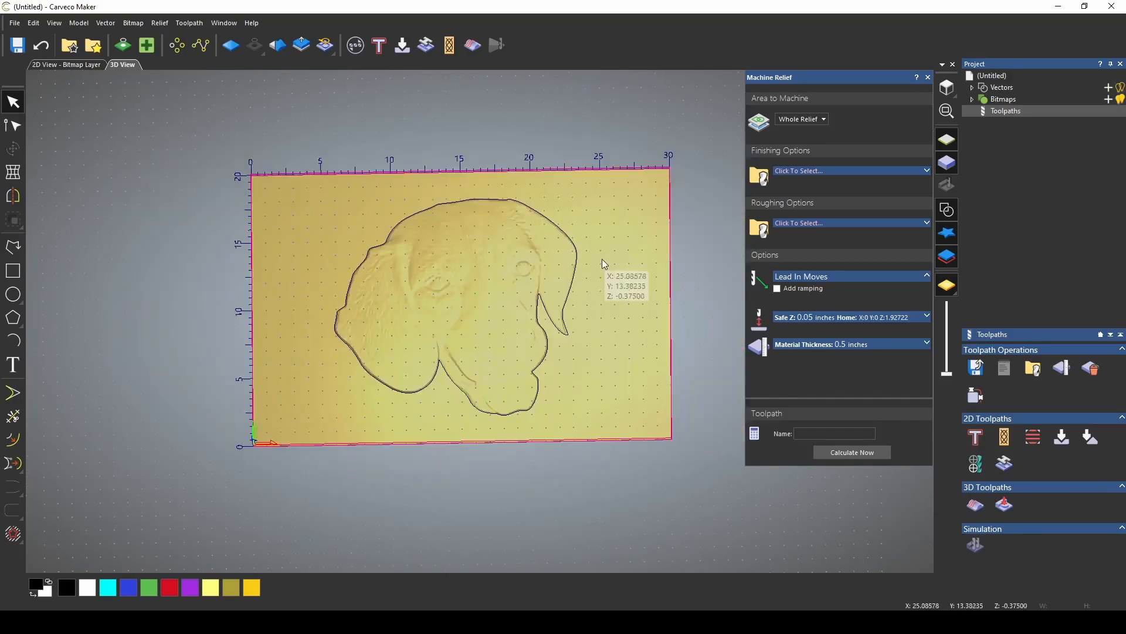
pyautogui.scroll(3, 455, 256)
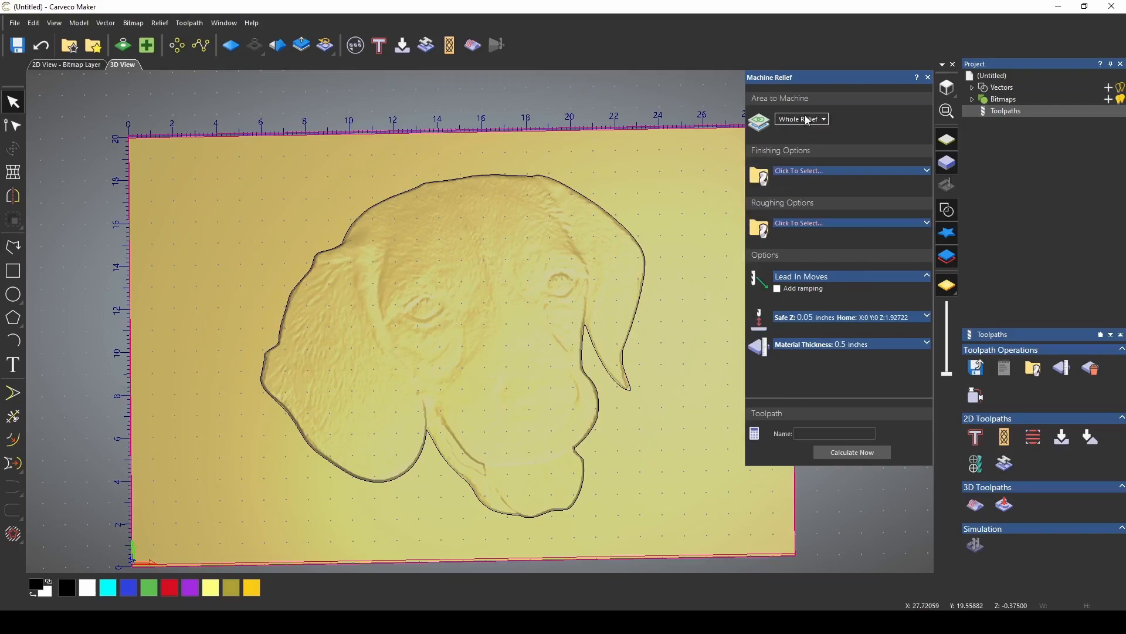
pyautogui.scroll(-2, 635, 321)
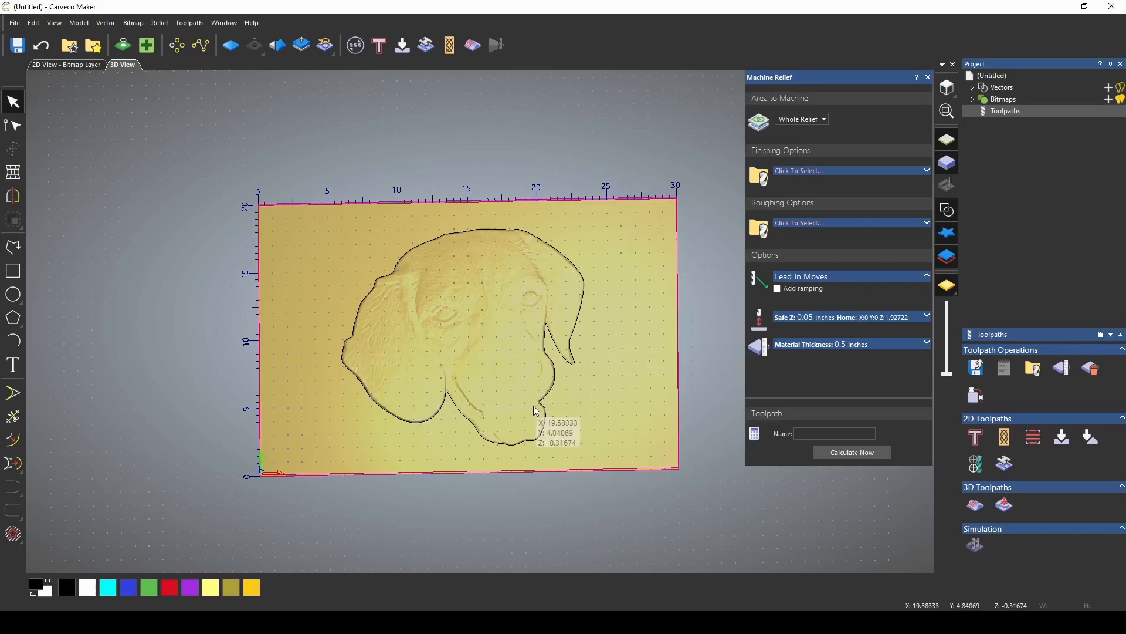
pyautogui.click(809, 120)
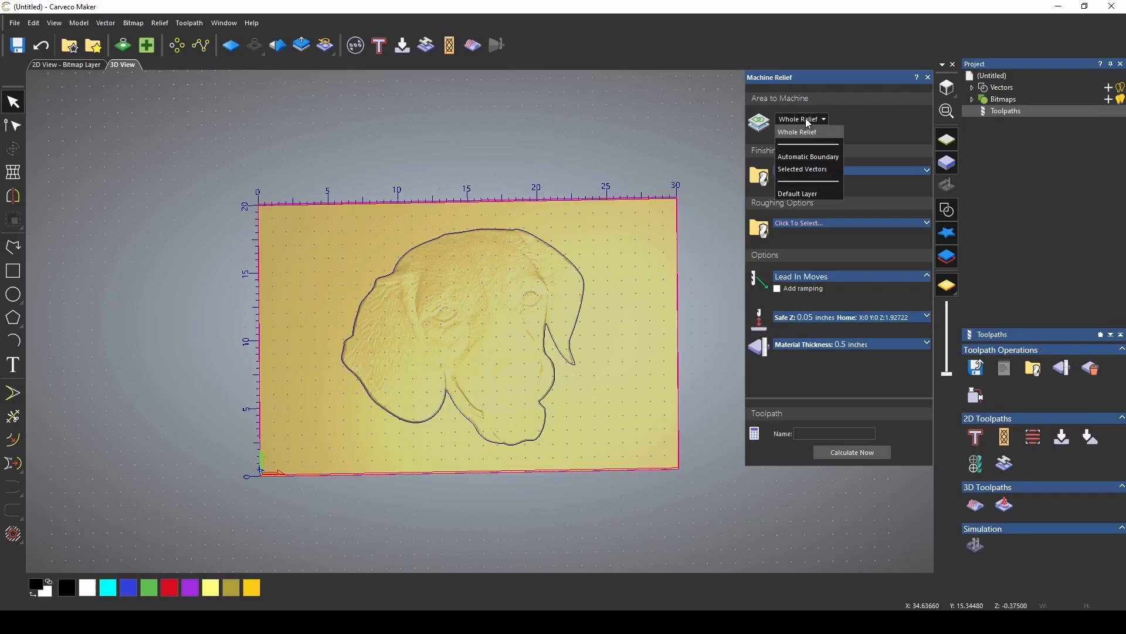
pyautogui.click(822, 157)
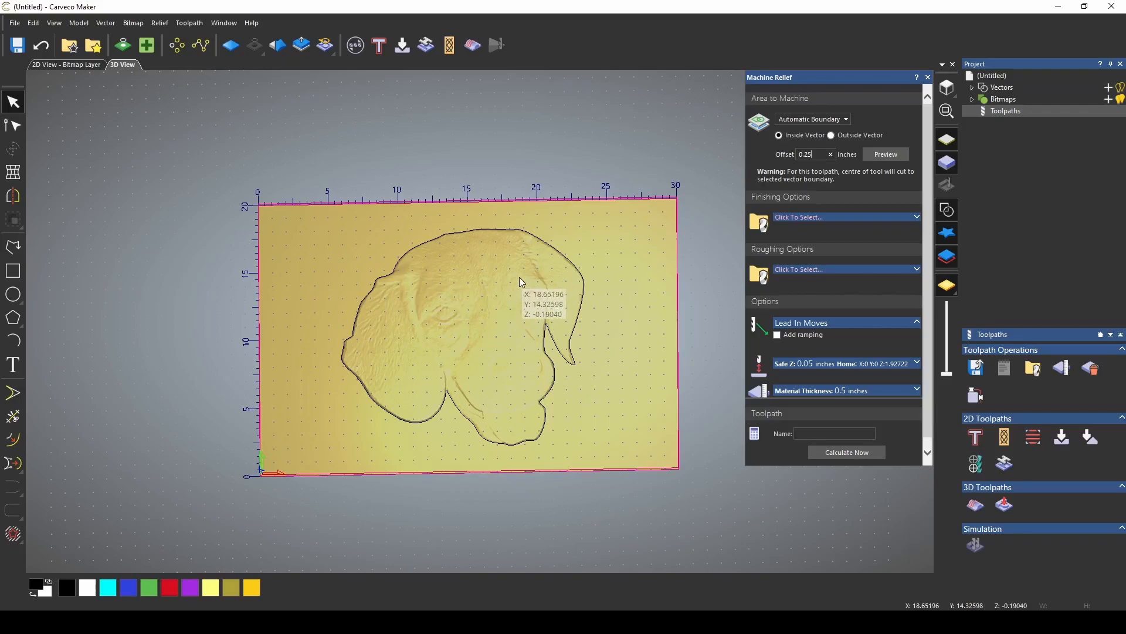
# - Choose the 1/4 Downcut EM as the roughing tool and show its cutting parameters
pyautogui.click(836, 269)
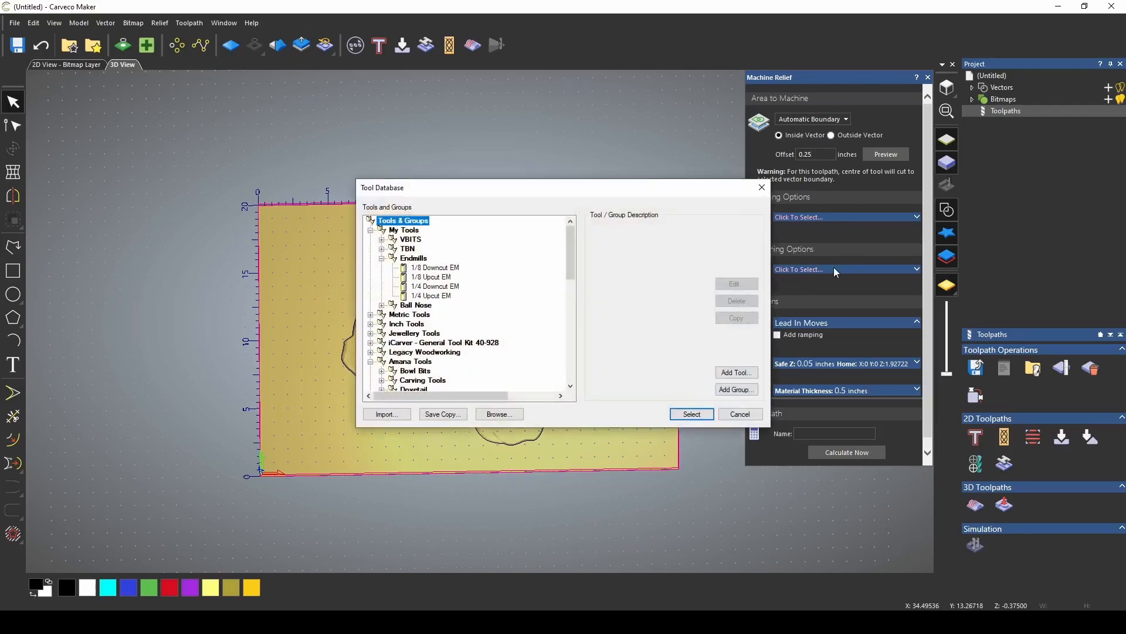
pyautogui.click(441, 287)
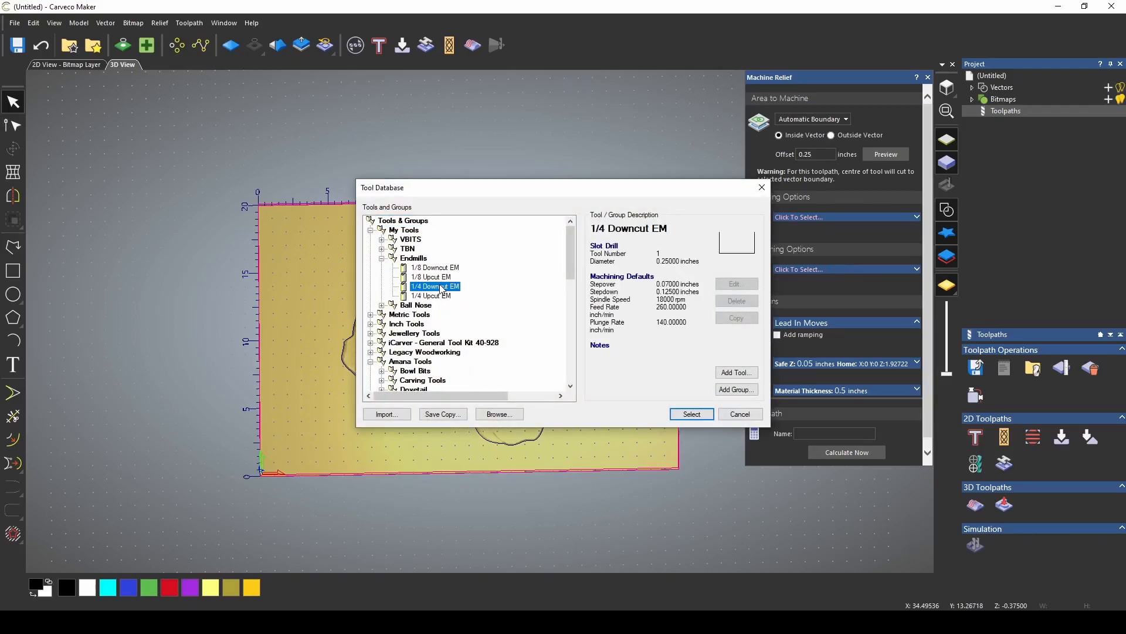
pyautogui.click(695, 414)
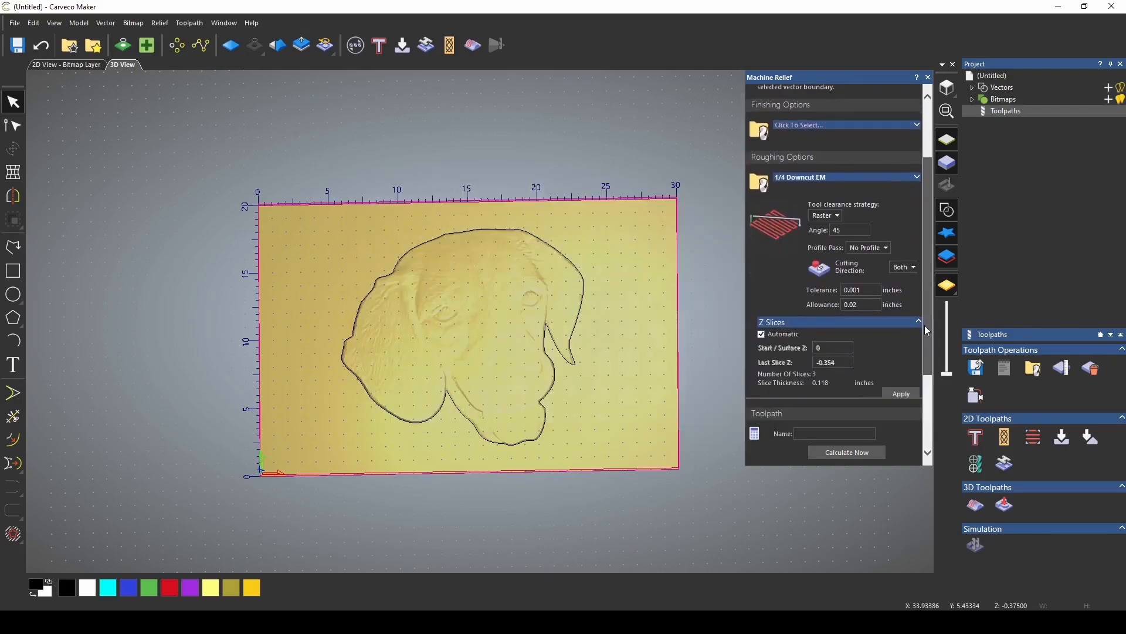
pyautogui.moveTo(927, 331); pyautogui.dragTo(920, 284)
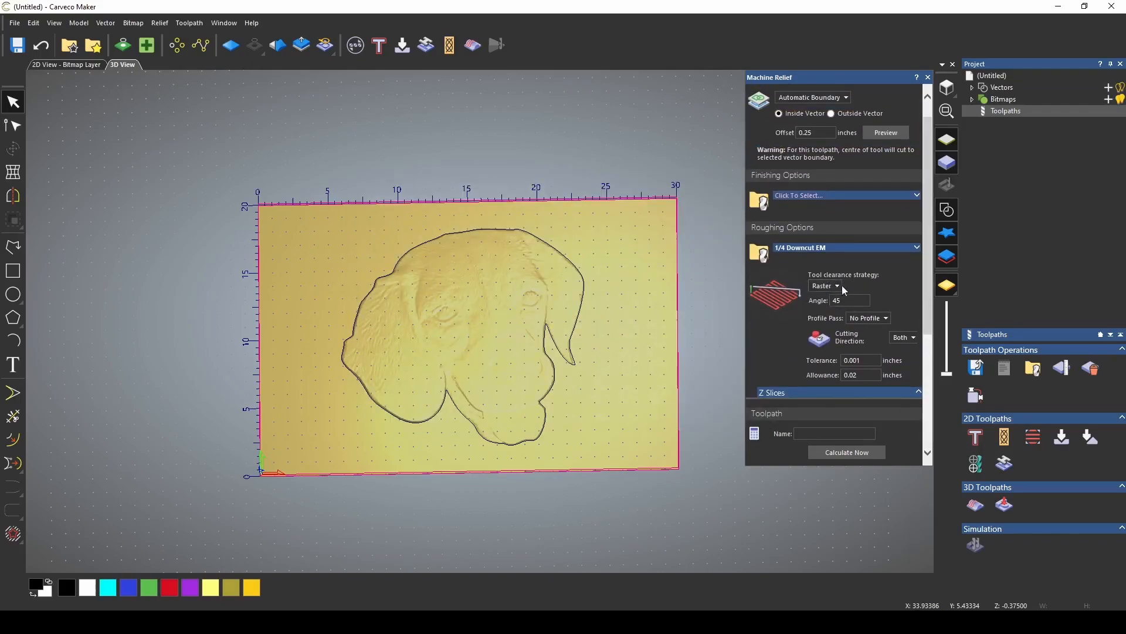
pyautogui.click(903, 248)
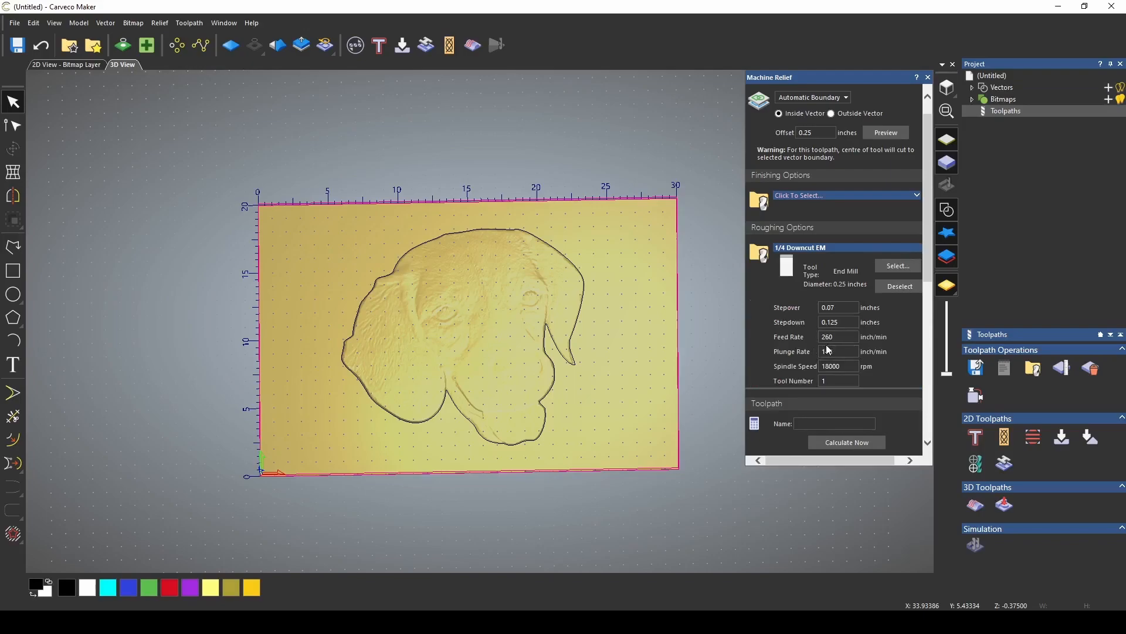
pyautogui.scroll(-2, 869, 284)
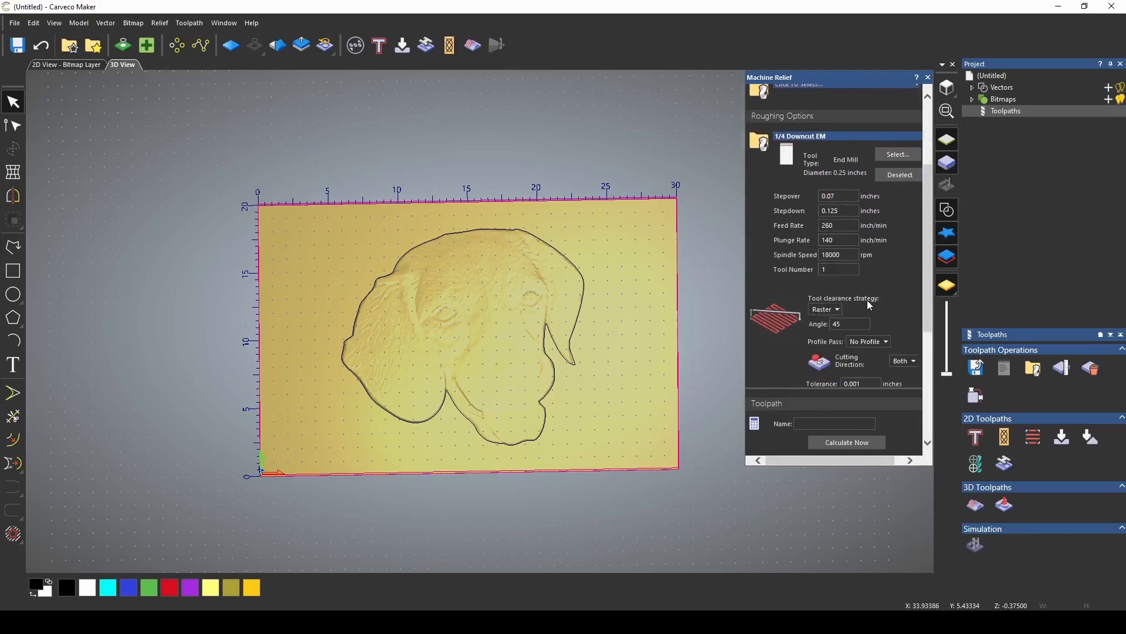
# - Configure the roughing pass with the Raster clearance strategy, the profile pass as Profile after, and the cutting direction as Both
pyautogui.click(837, 313)
pyautogui.click(838, 335)
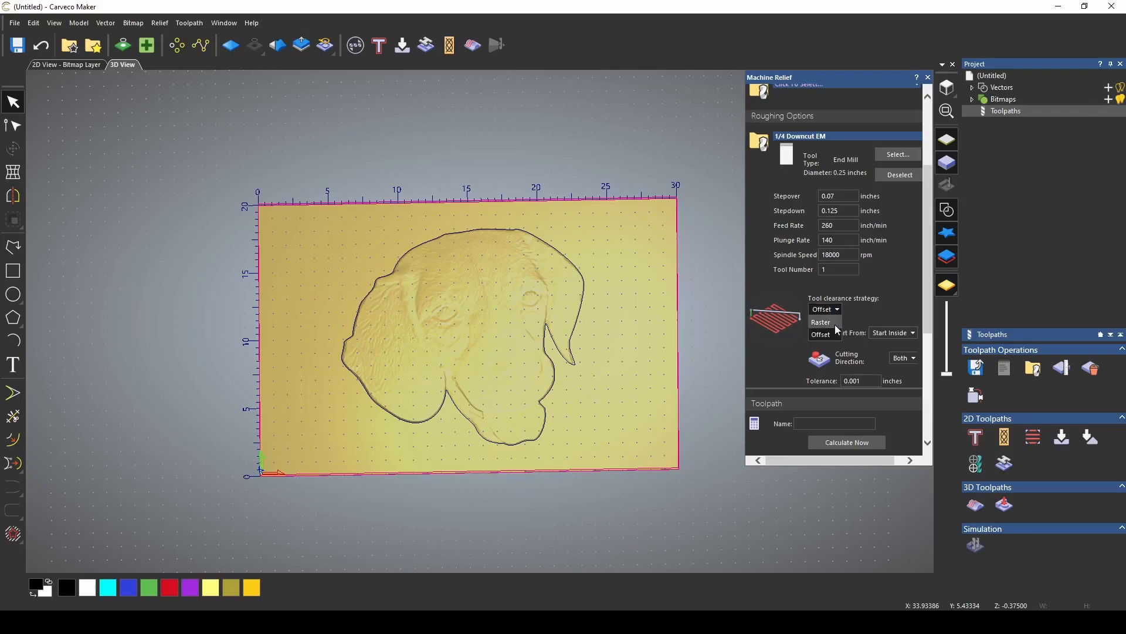
pyautogui.click(836, 323)
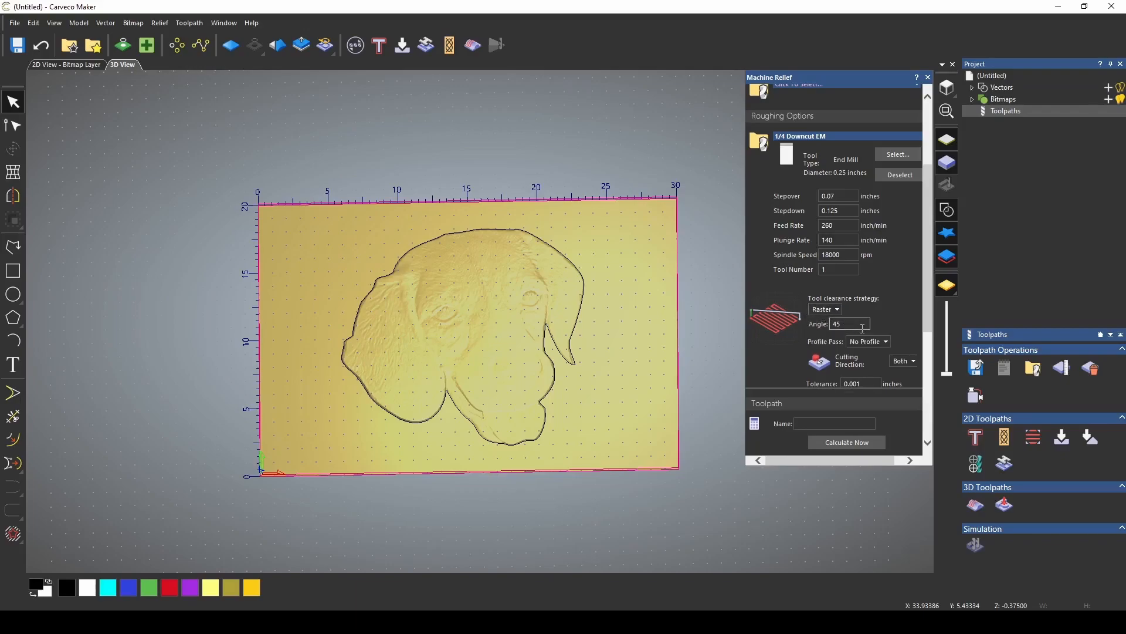
pyautogui.scroll(-3, 880, 332)
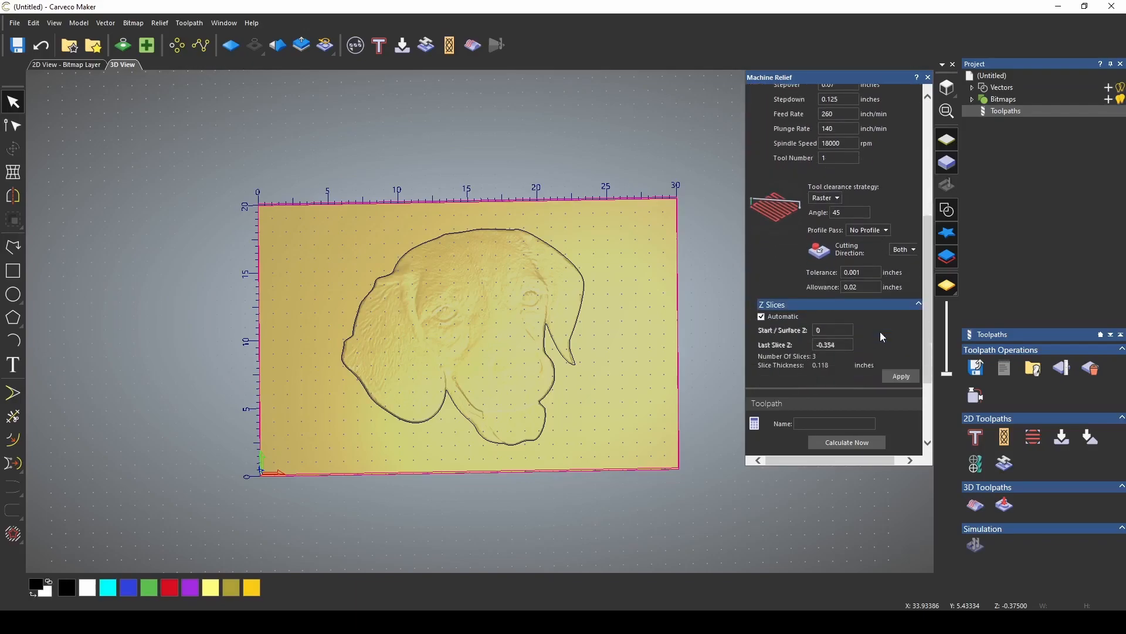
pyautogui.click(885, 230)
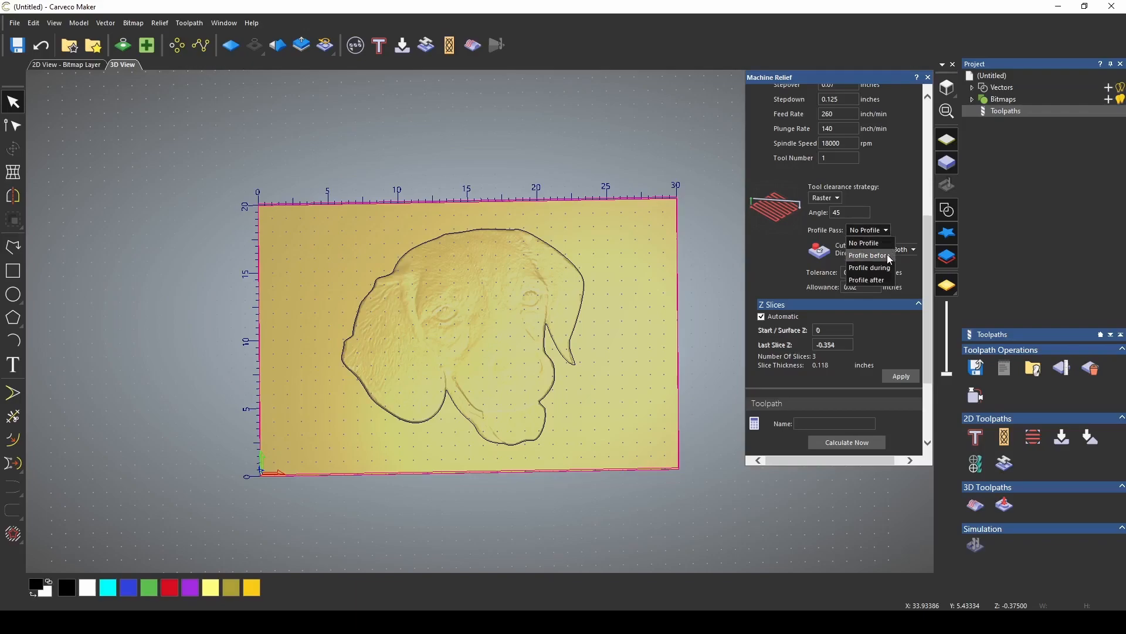
pyautogui.click(870, 281)
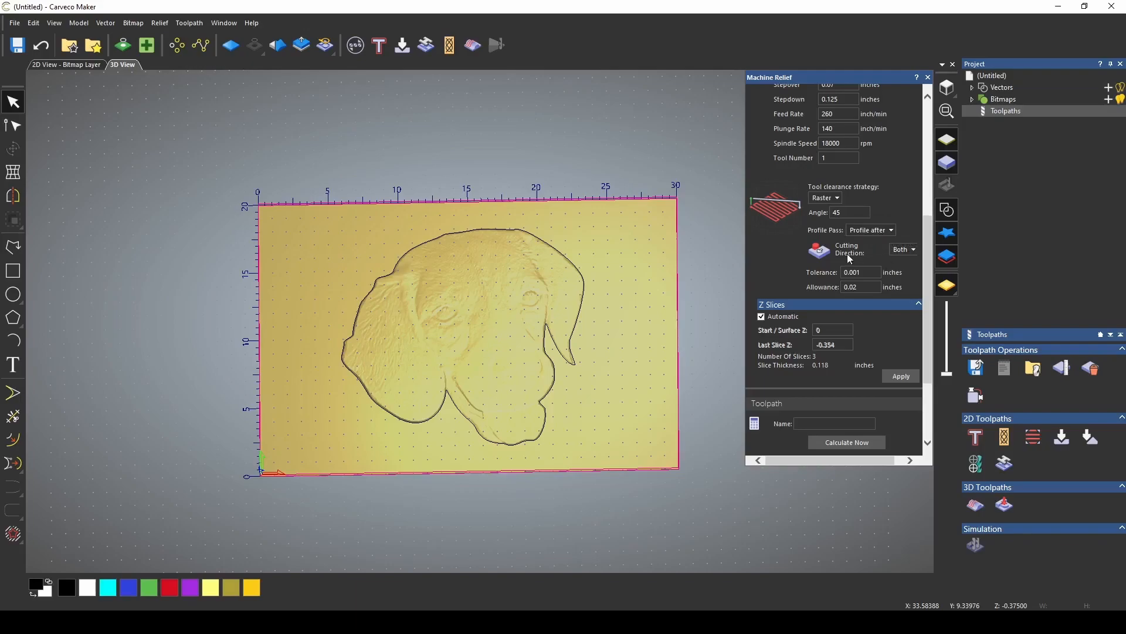
pyautogui.click(904, 249)
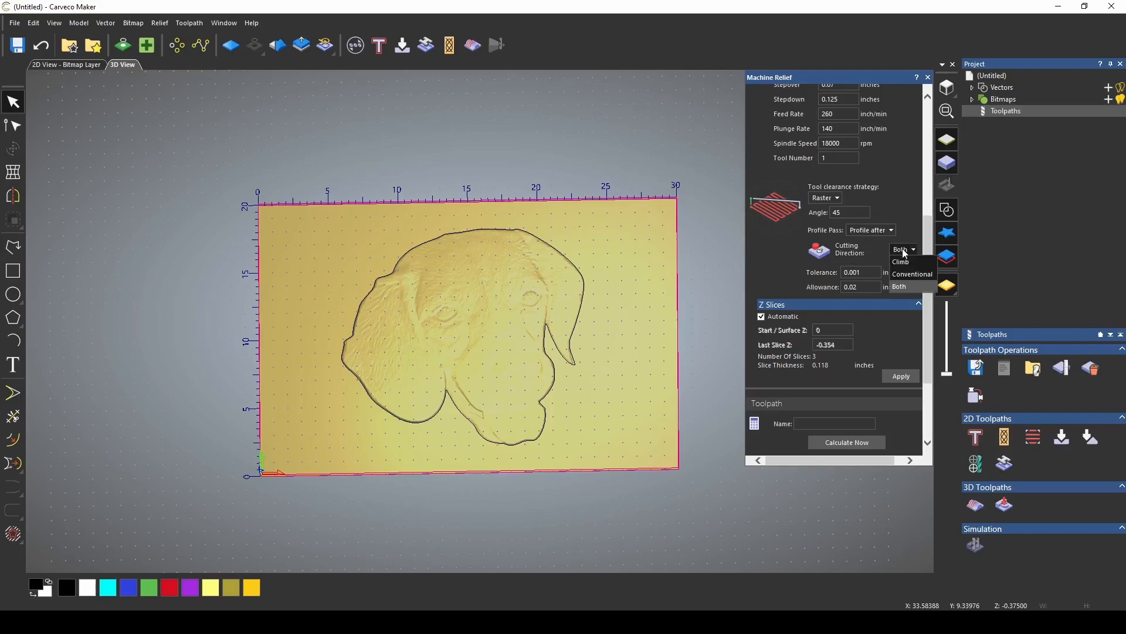
pyautogui.click(905, 287)
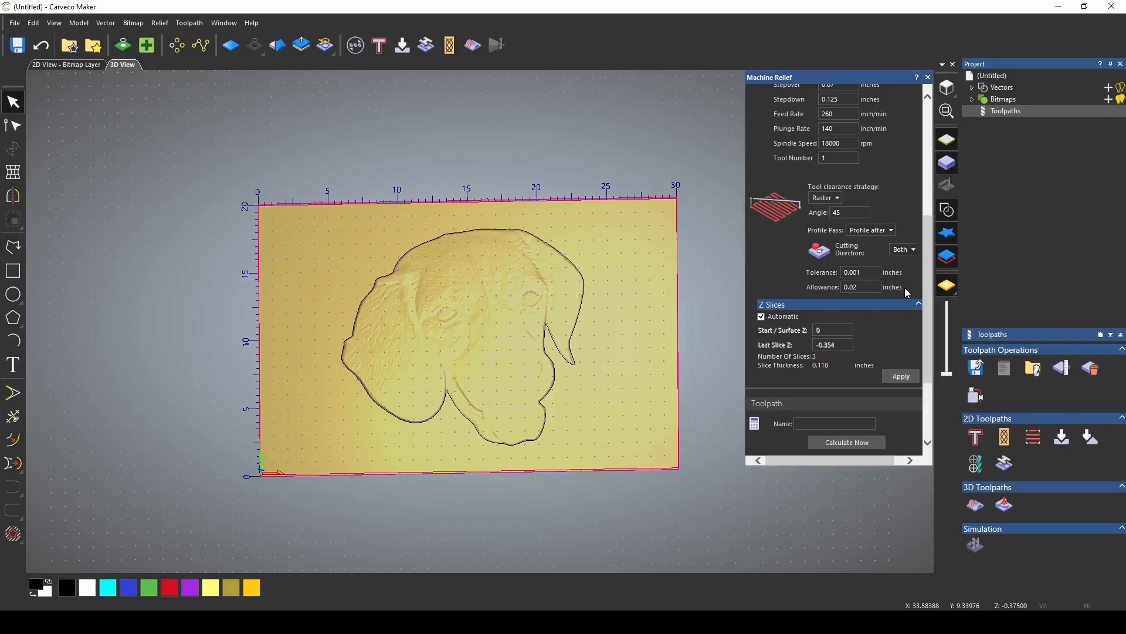
# - Review the roughing pass's cutting direction options, allowance, tool parameters and automatic Z slices
pyautogui.click(902, 251)
pyautogui.click(902, 253)
pyautogui.scroll(3, 873, 276)
pyautogui.scroll(-5, 886, 315)
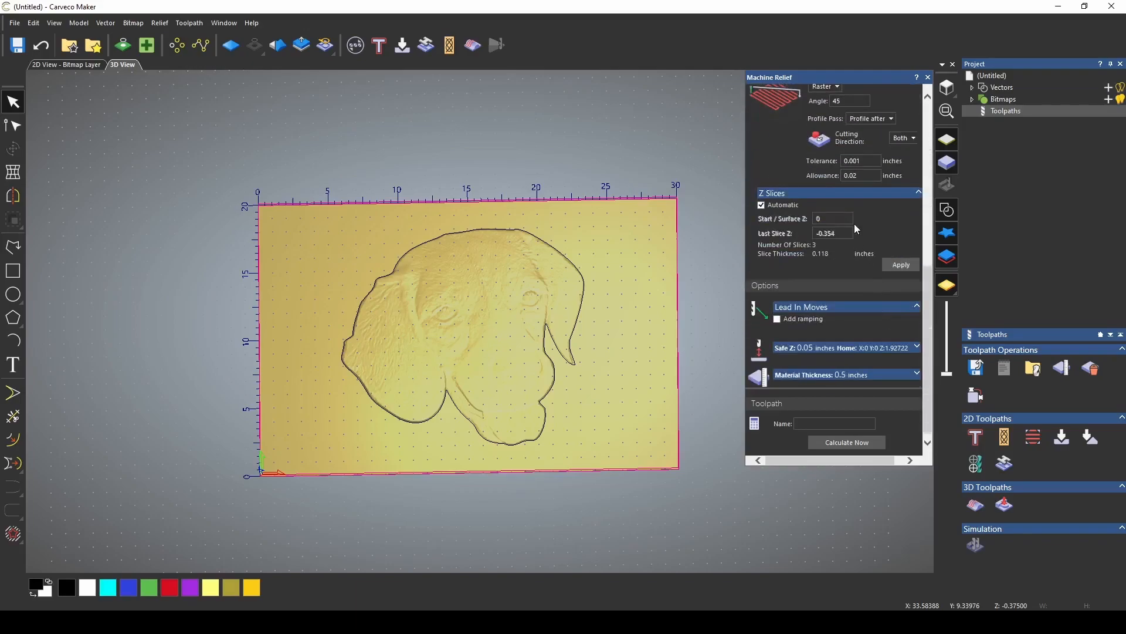
pyautogui.scroll(2, 860, 247)
pyautogui.click(870, 288)
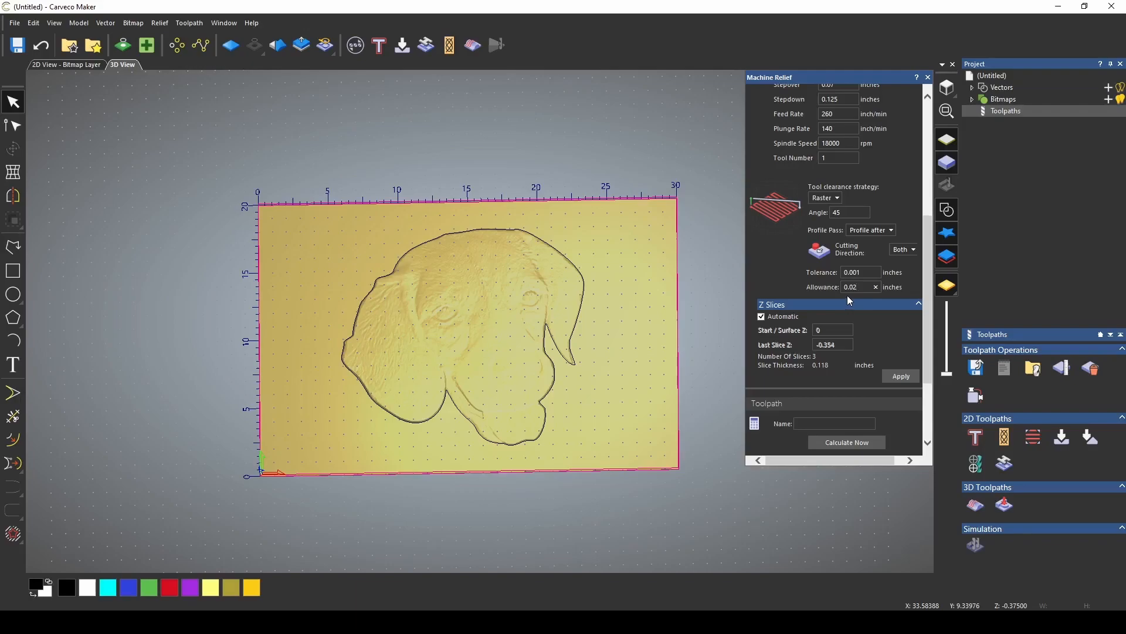
pyautogui.scroll(5, 855, 294)
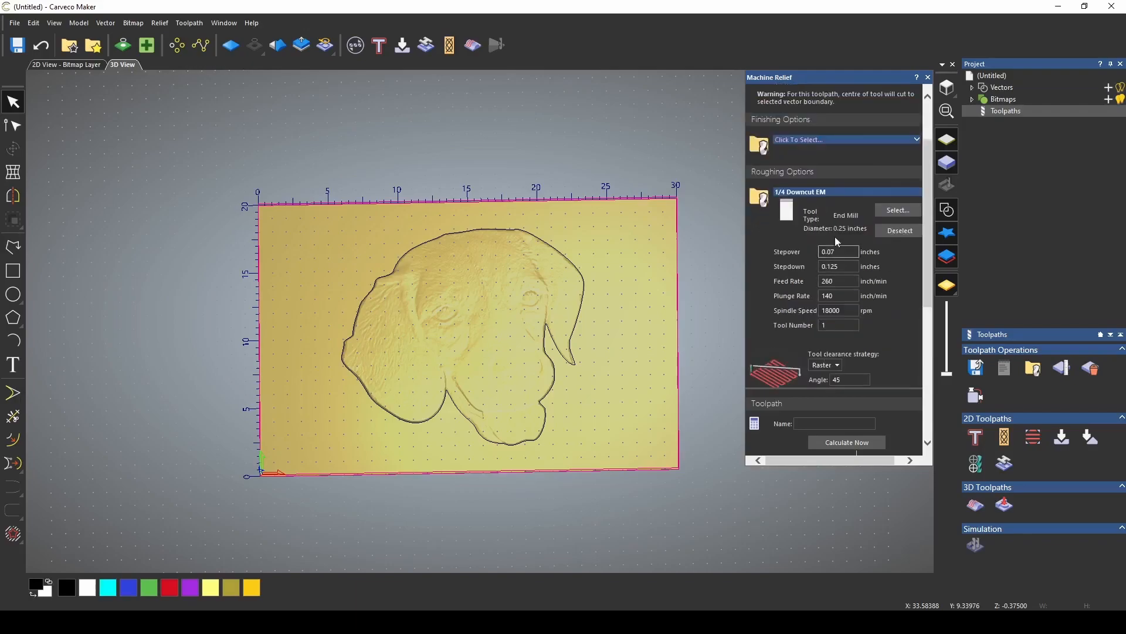
pyautogui.scroll(-4, 888, 379)
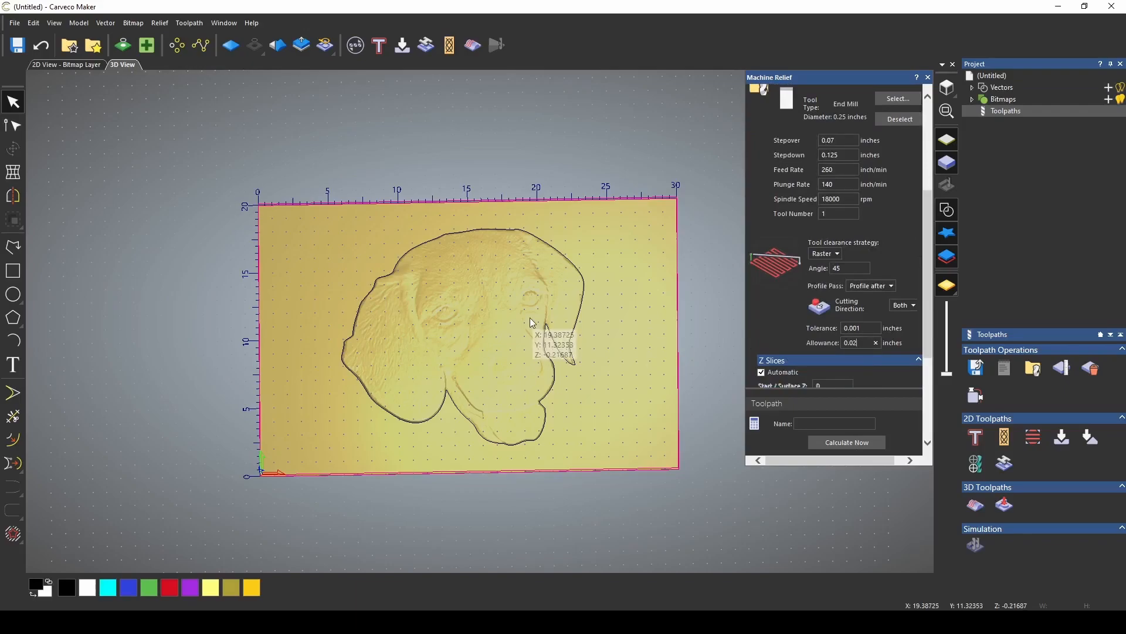
pyautogui.scroll(-6, 780, 205)
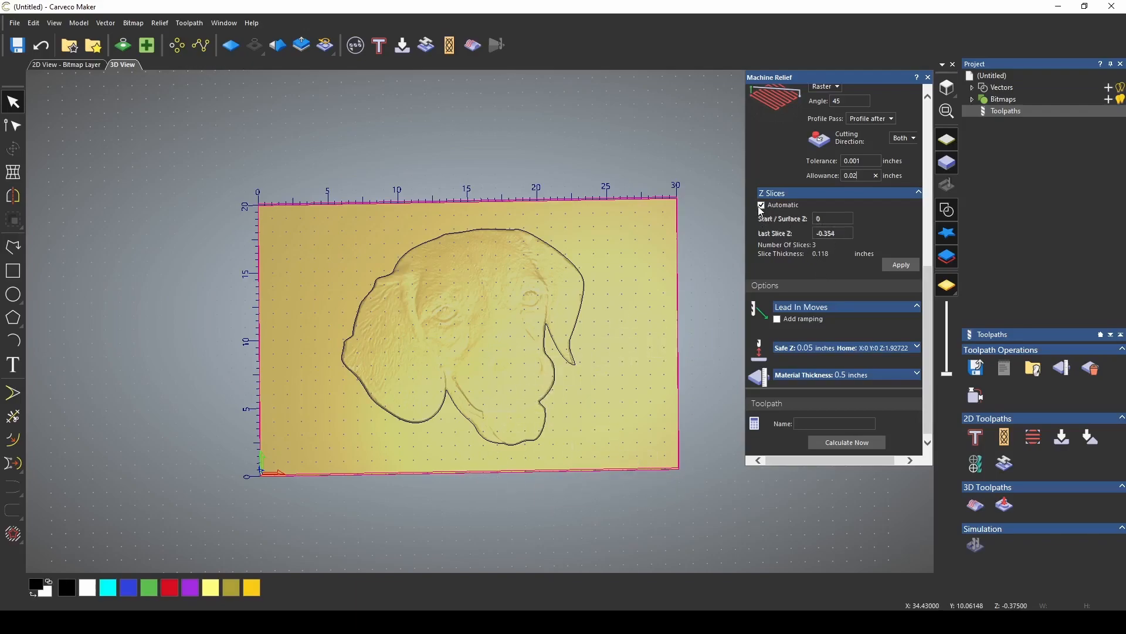
# - Add ramping to the lead-in moves and show its zig angle, plunge height and ramp length settings
pyautogui.scroll(-1, 799, 322)
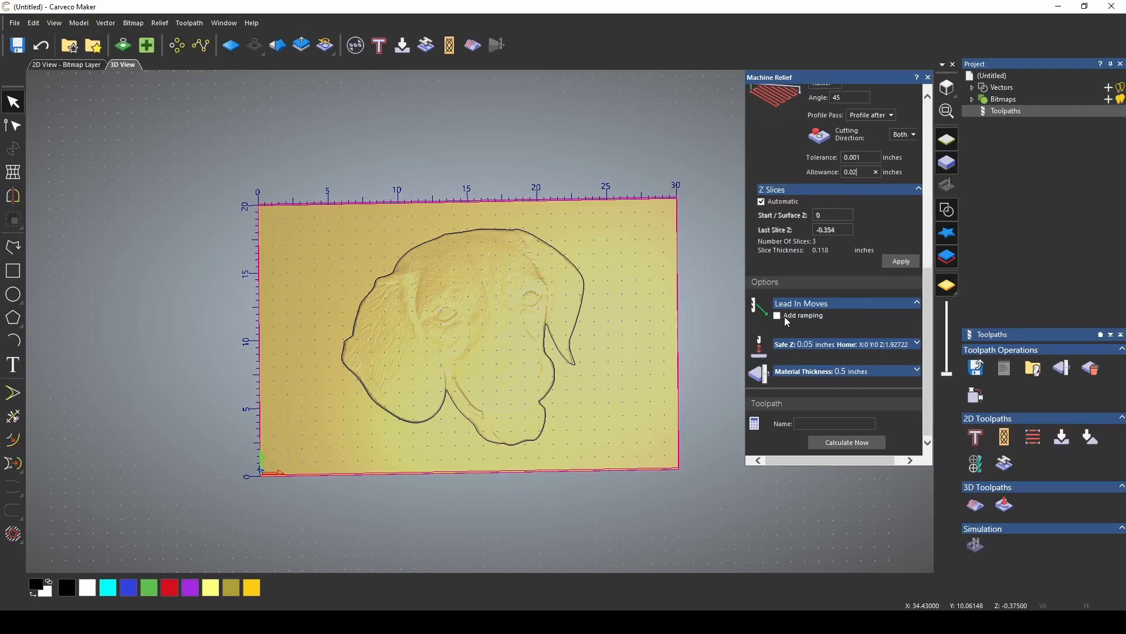
pyautogui.click(782, 316)
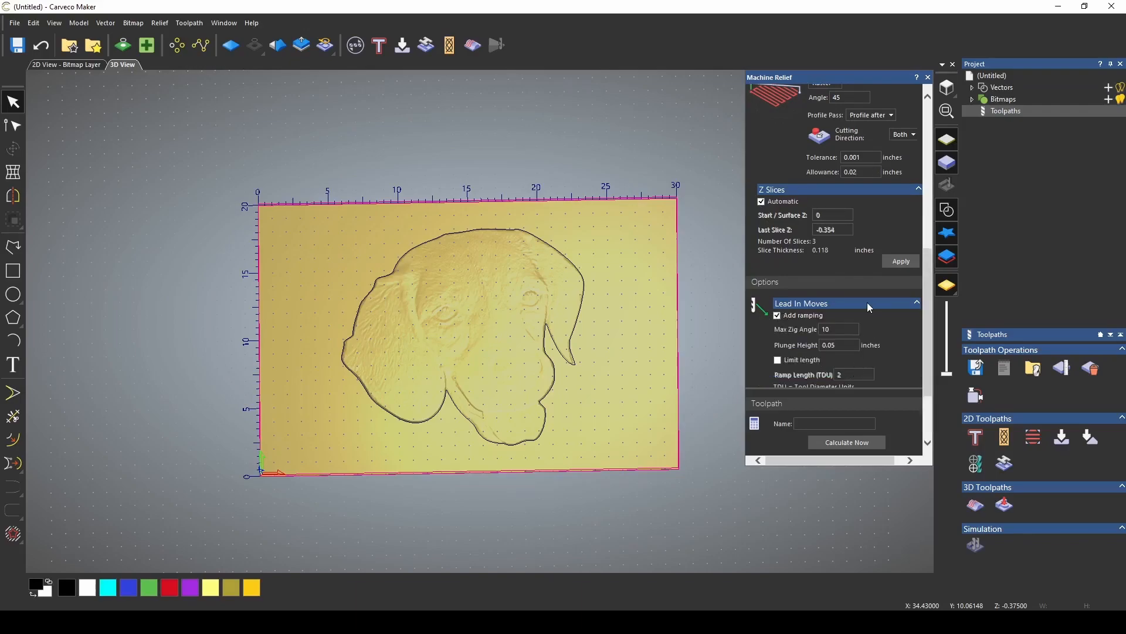
pyautogui.scroll(-3, 867, 301)
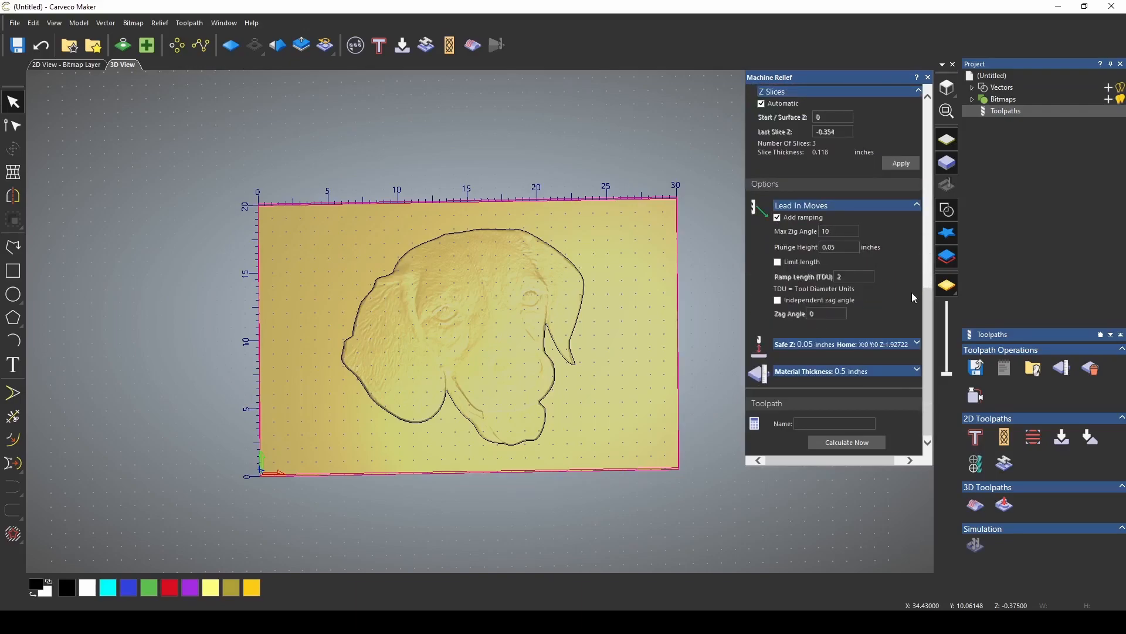
pyautogui.scroll(5, 913, 295)
pyautogui.scroll(-5, 912, 295)
# - Choose the 1/8 TBN from the TBN group of My Tools as the finishing tool
pyautogui.scroll(10, 876, 375)
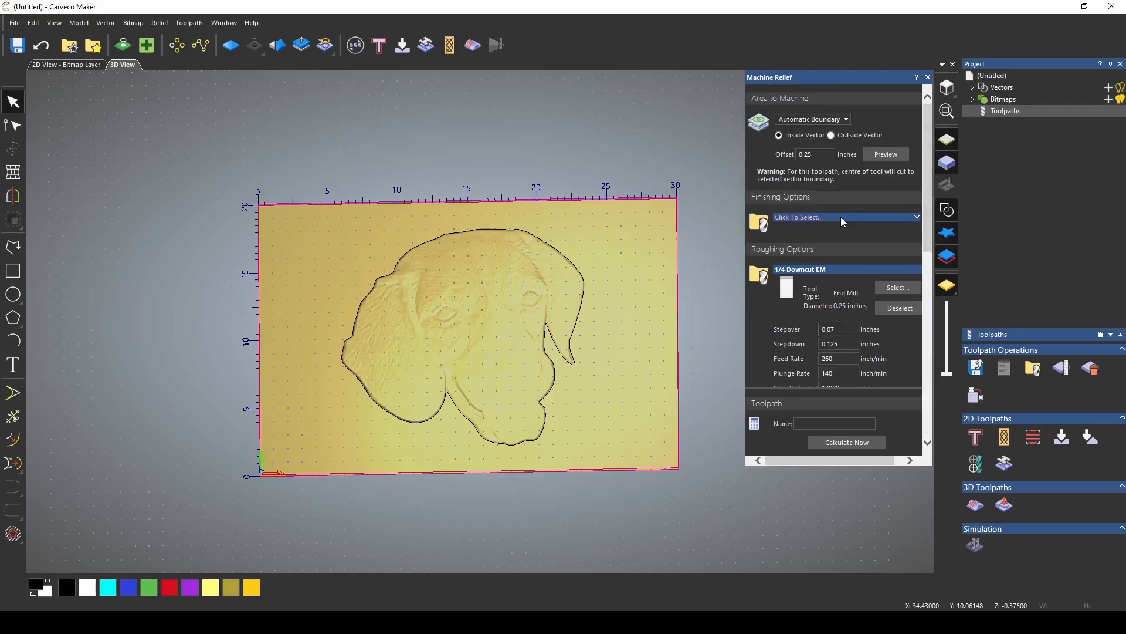
pyautogui.click(842, 218)
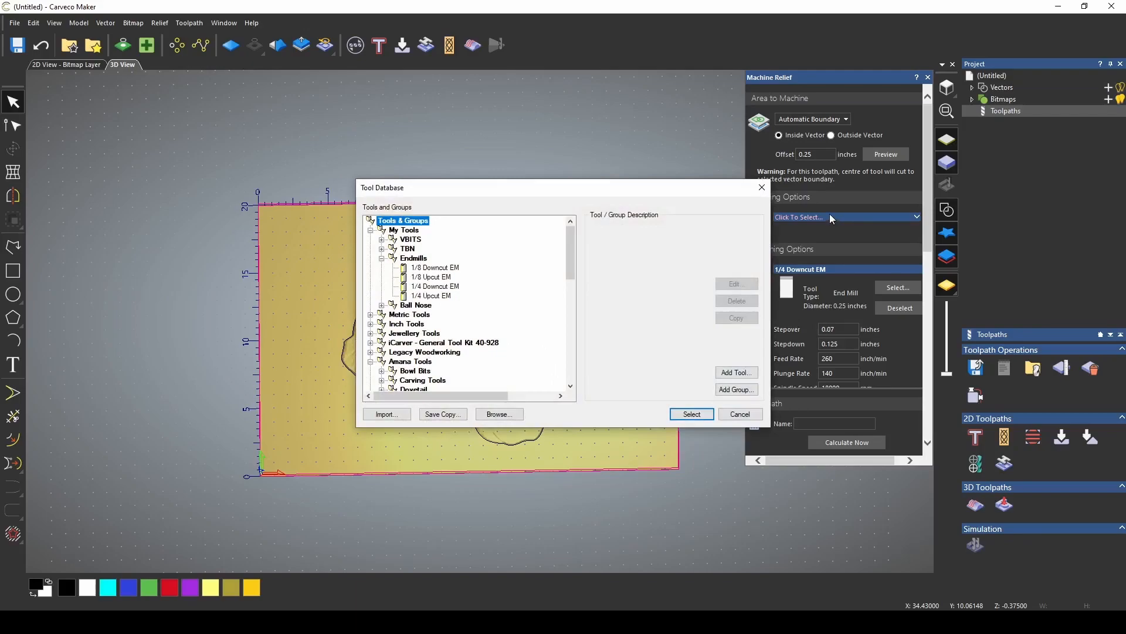
pyautogui.click(382, 258)
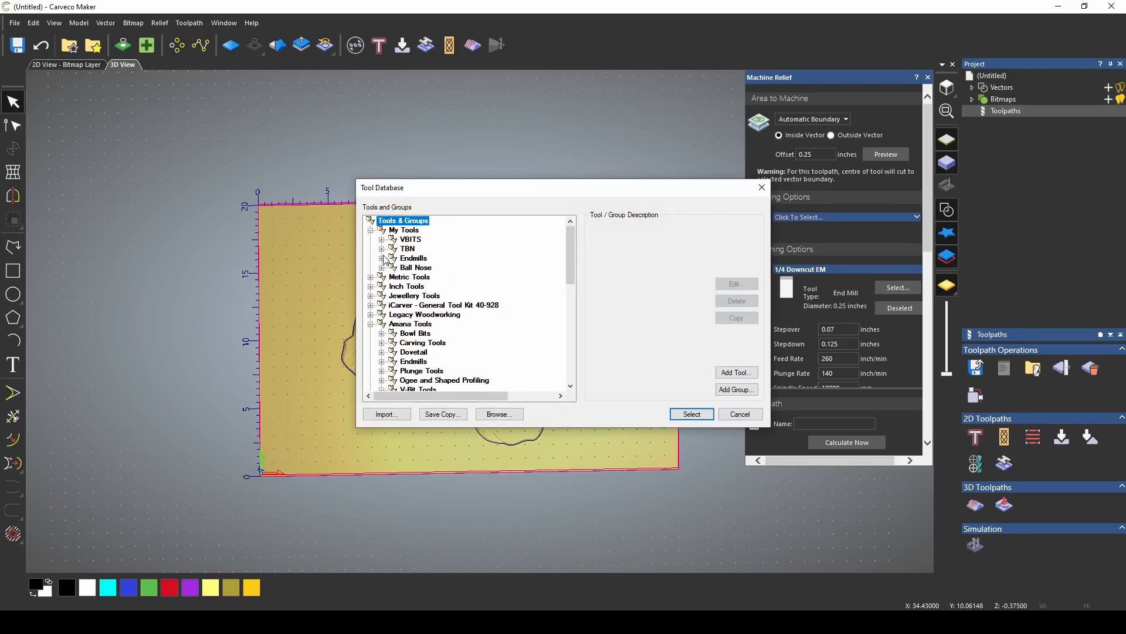
pyautogui.click(381, 249)
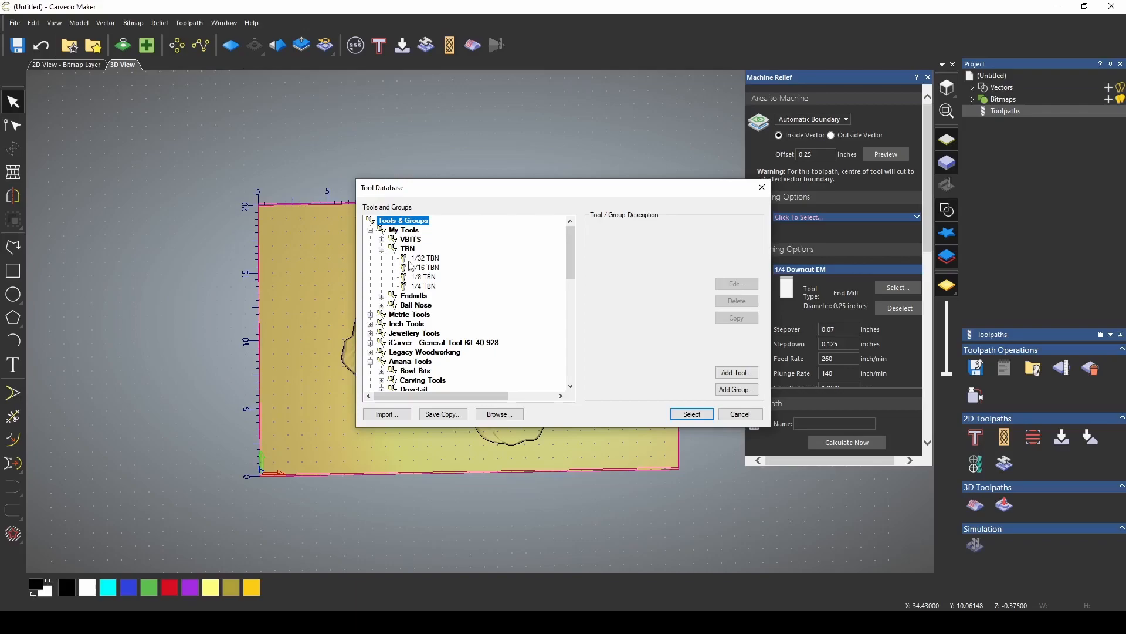
pyautogui.click(435, 279)
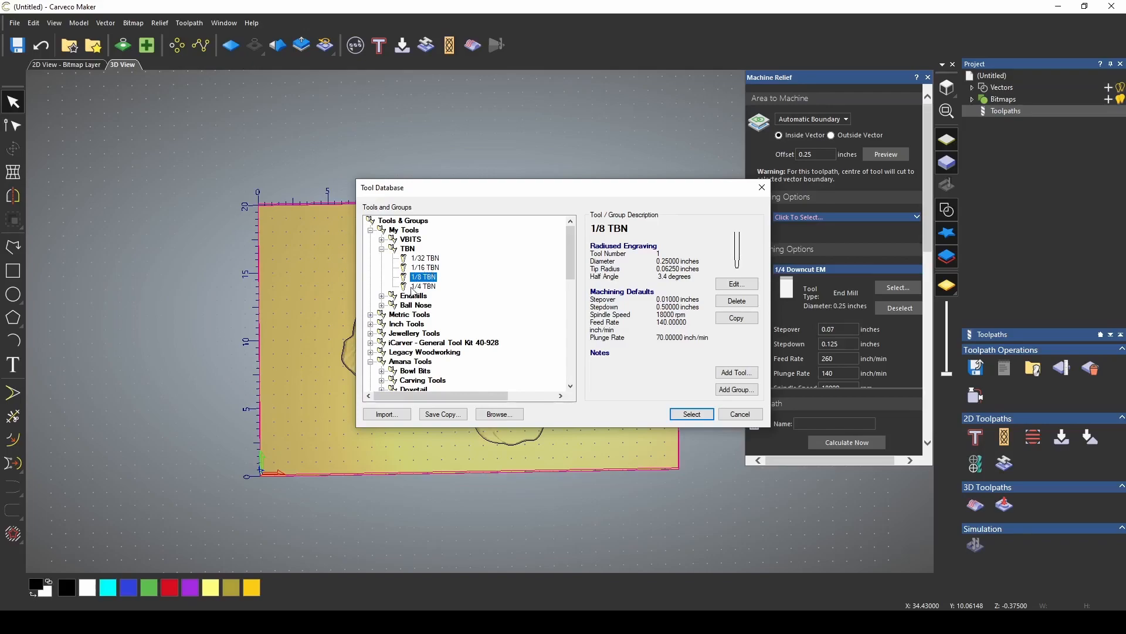
pyautogui.doubleClick(424, 277)
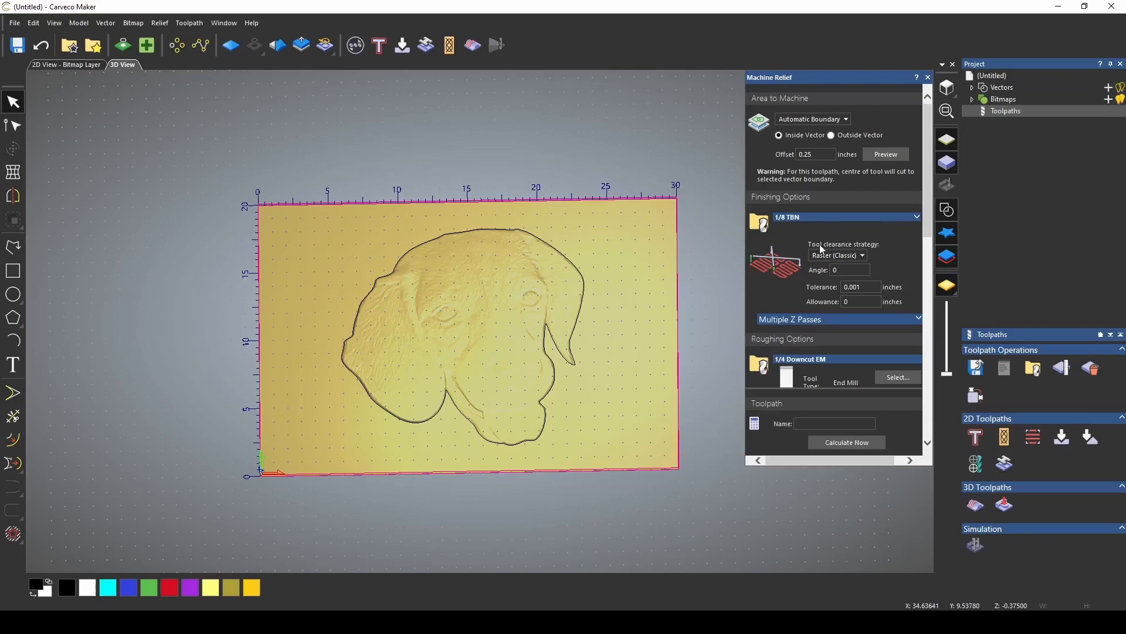
# - Keep Raster (Classic) as the finishing strategy and calculate the Machine Relief toolpath, accepting the ramping
pyautogui.click(863, 255)
pyautogui.click(863, 256)
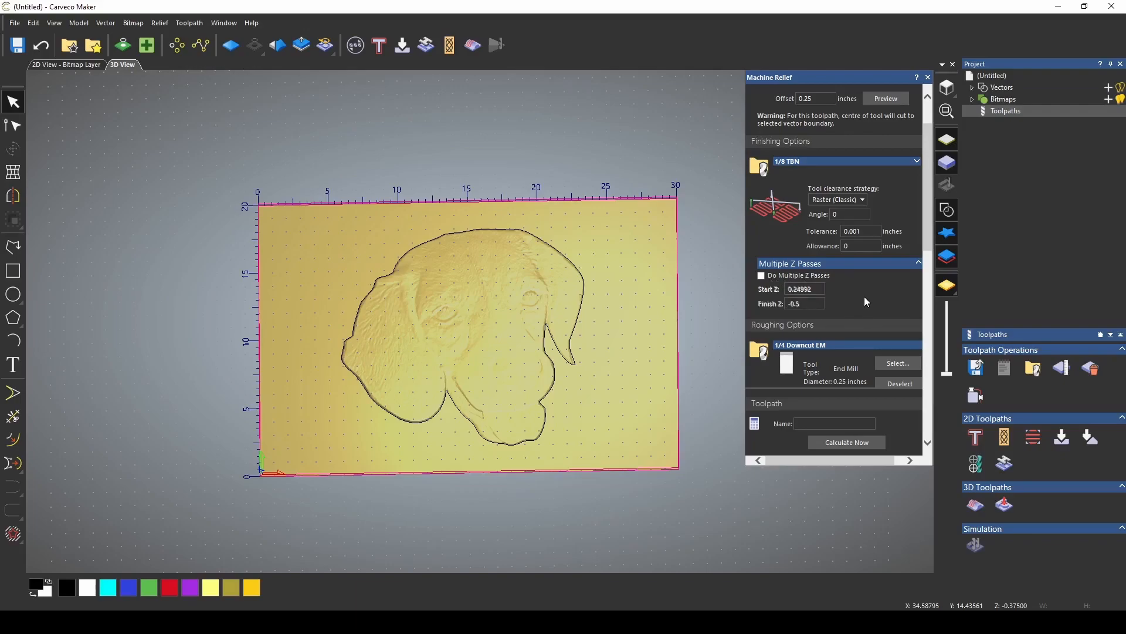
pyautogui.scroll(-5, 864, 297)
pyautogui.click(855, 444)
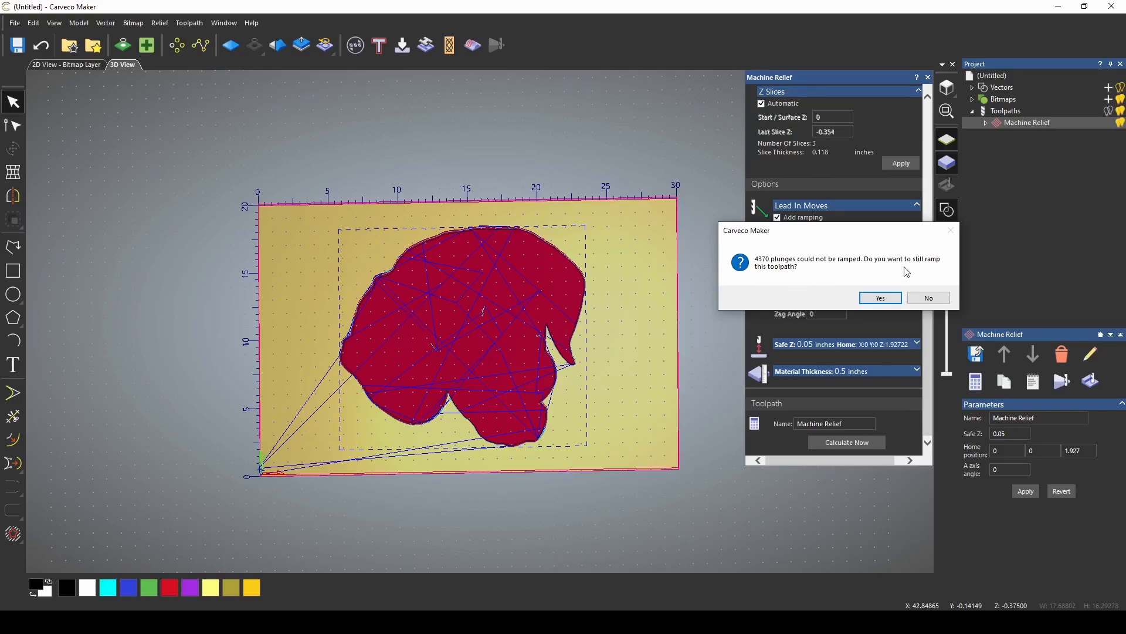
pyautogui.click(883, 299)
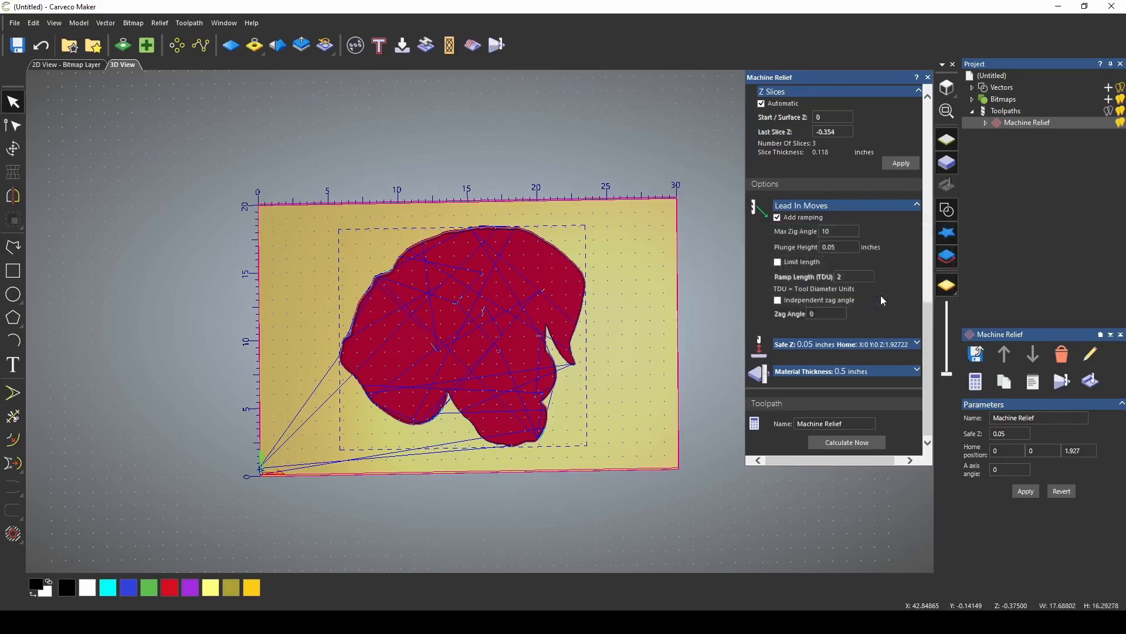
# - Simulate the Machine Relief toolpath and examine the carved dog's facial detail and the boundary edge around it
pyautogui.click(1092, 381)
pyautogui.scroll(3, 536, 453)
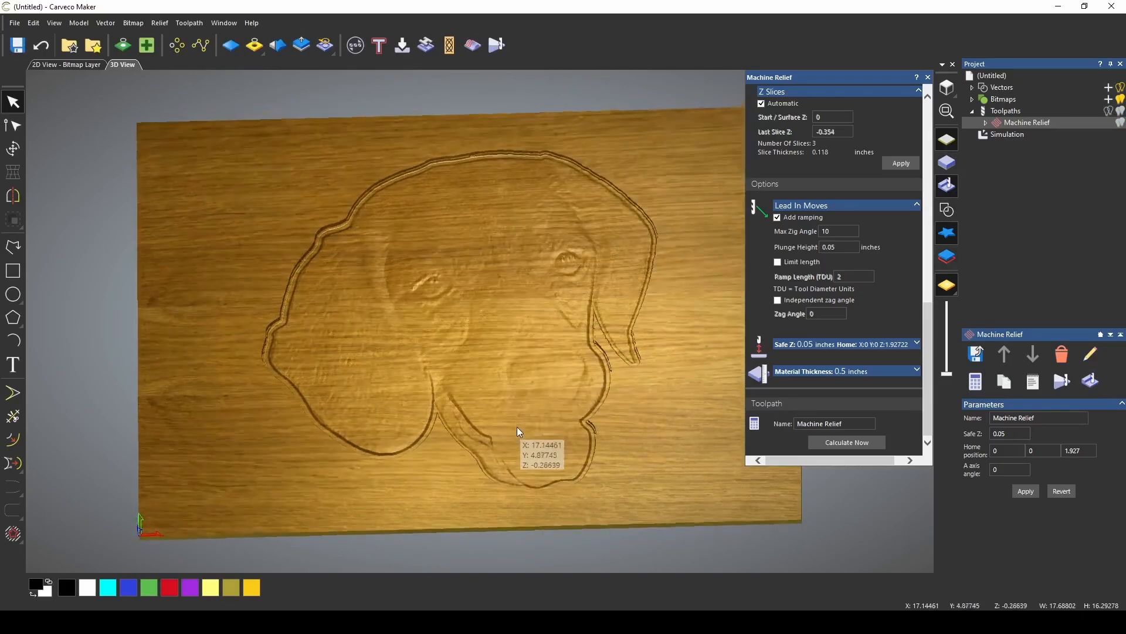
pyautogui.scroll(5, 526, 472)
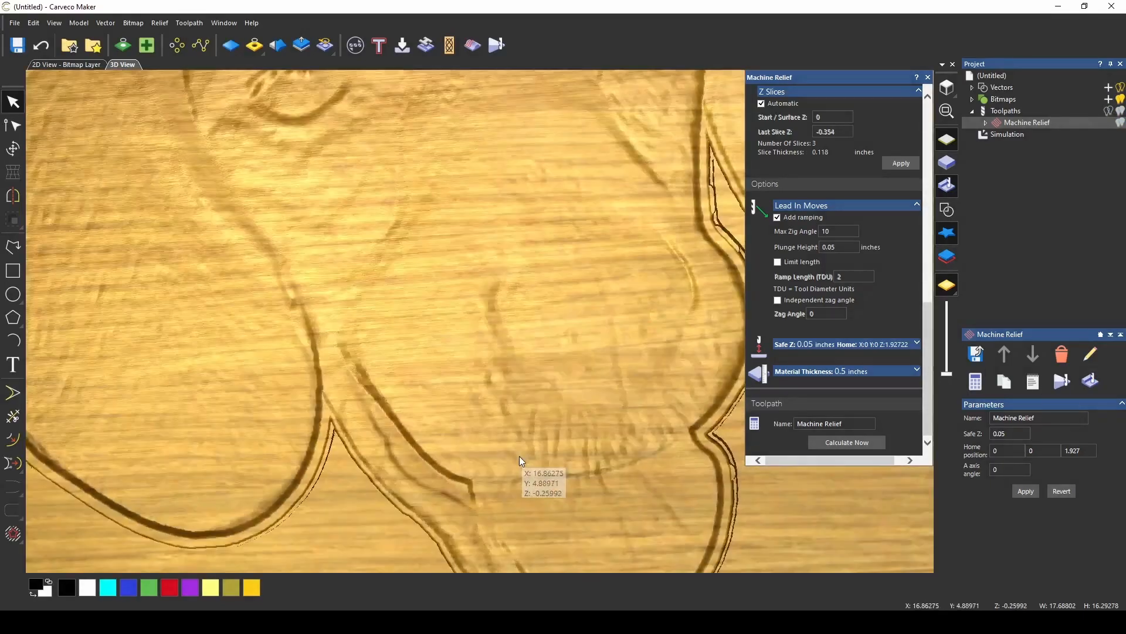
pyautogui.scroll(-2, 493, 253)
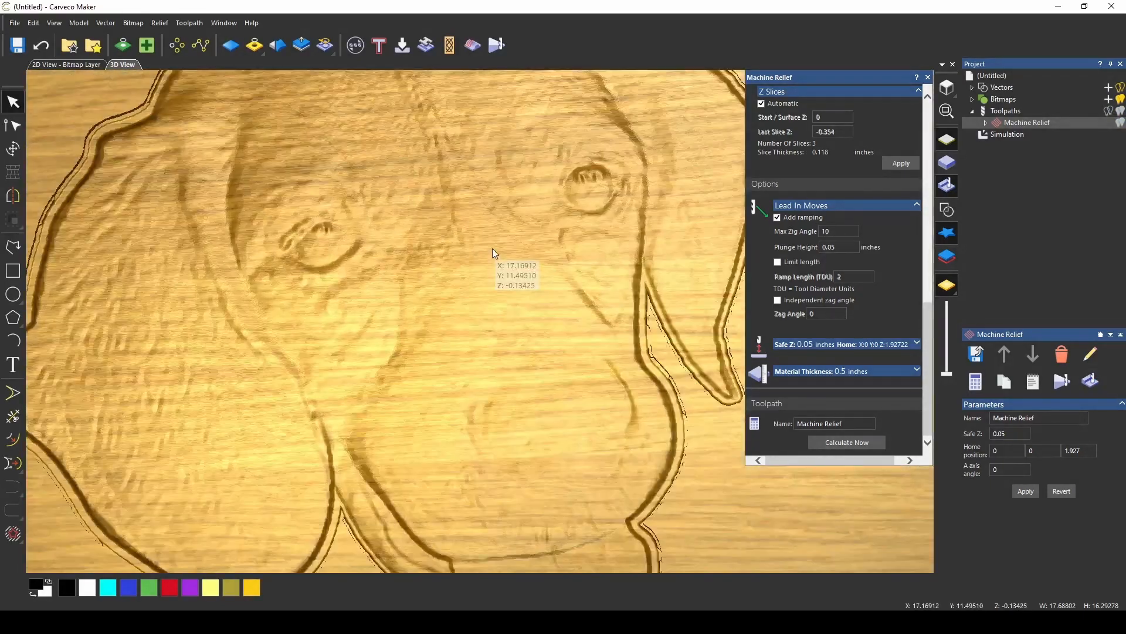
pyautogui.scroll(-3, 493, 253)
pyautogui.moveTo(494, 253); pyautogui.dragTo(552, 278)
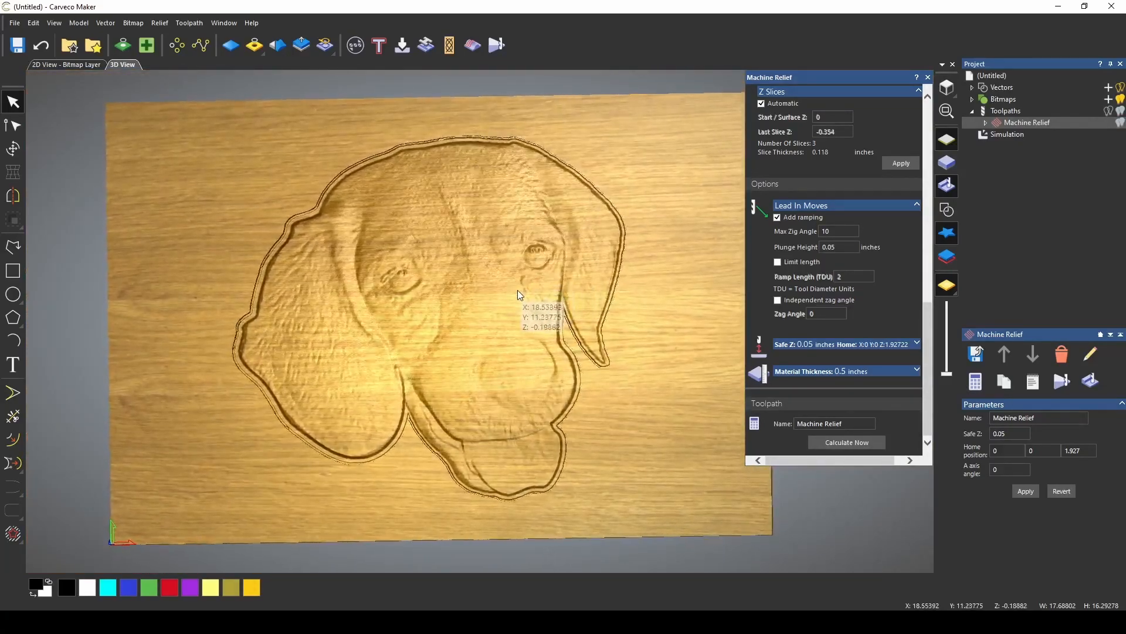
pyautogui.scroll(5, 554, 286)
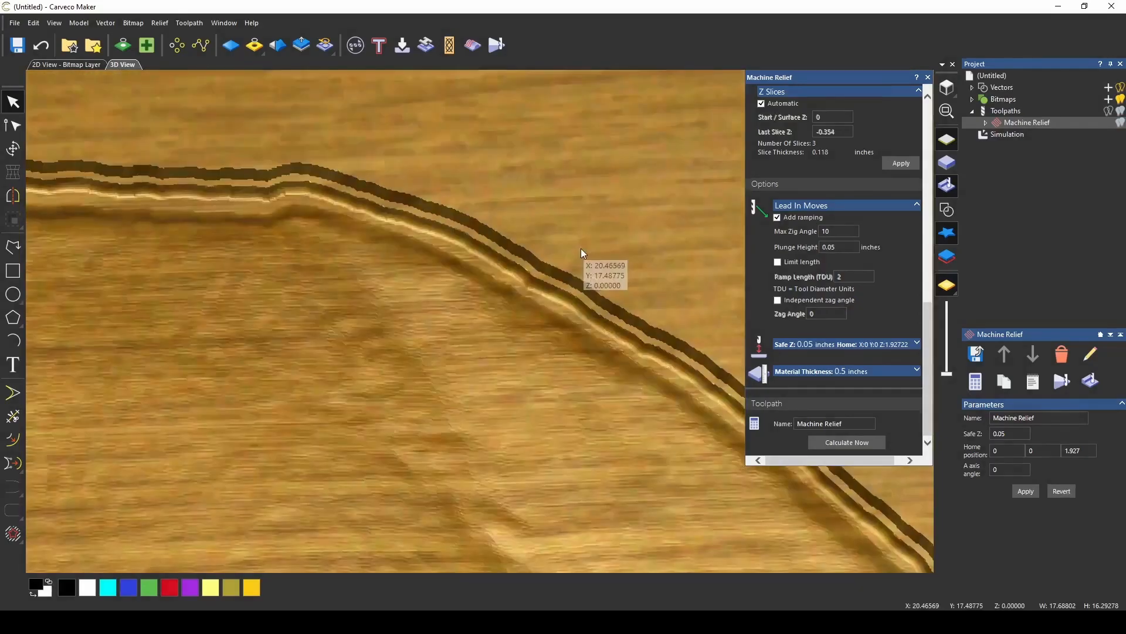
pyautogui.moveTo(581, 249)
pyautogui.mouseDown()
pyautogui.moveTo(596, 216)
pyautogui.moveTo(555, 305)
pyautogui.moveTo(574, 290)
pyautogui.mouseUp()
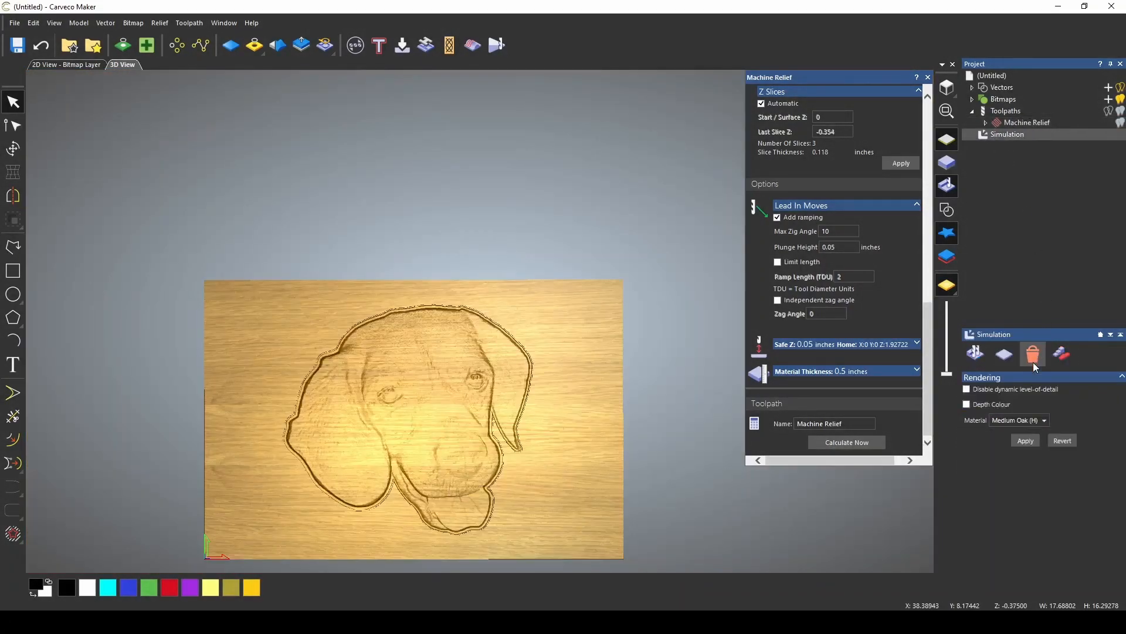
# - Delete the simulation and set the Machine Relief toolpath's area to machine to Whole Relief
pyautogui.click(1026, 123)
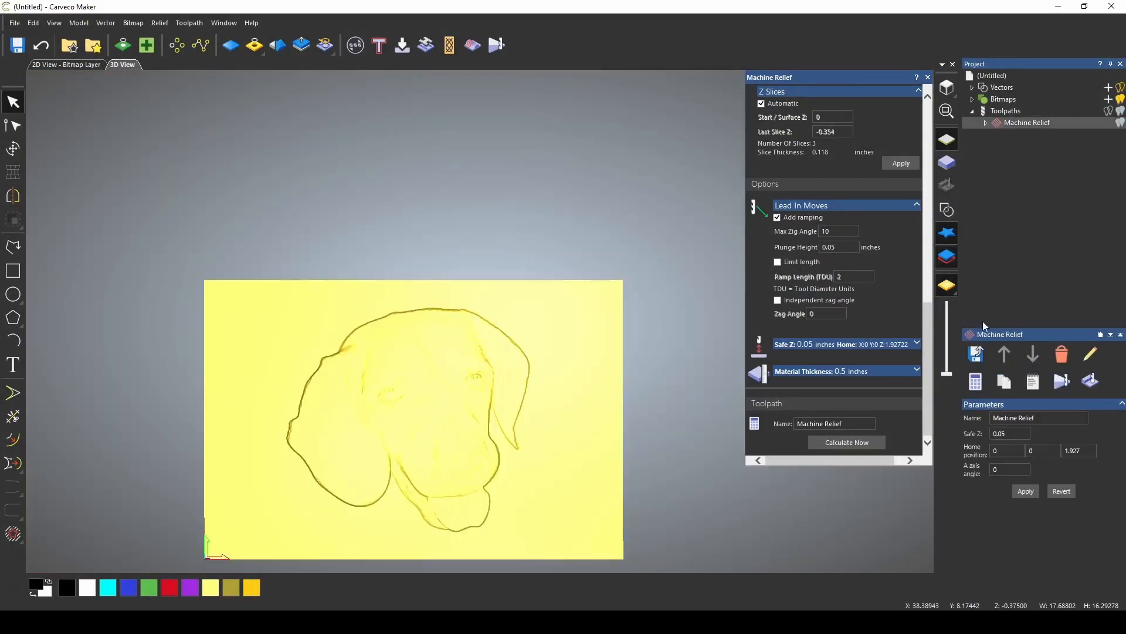
pyautogui.scroll(5, 931, 209)
pyautogui.scroll(4, 932, 209)
pyautogui.click(819, 119)
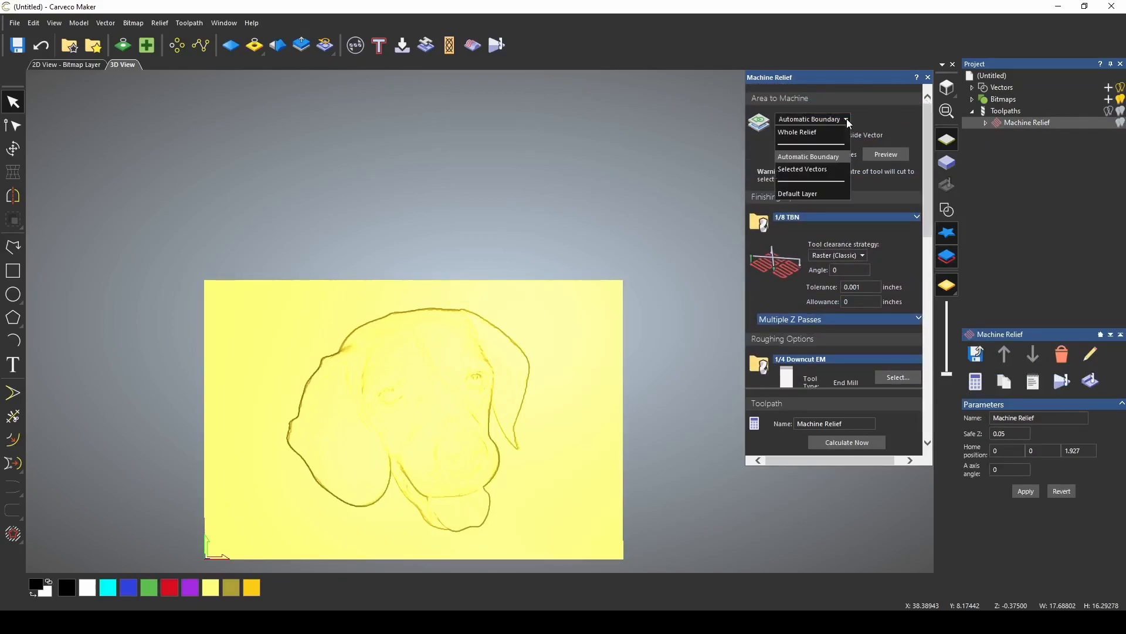
pyautogui.click(822, 119)
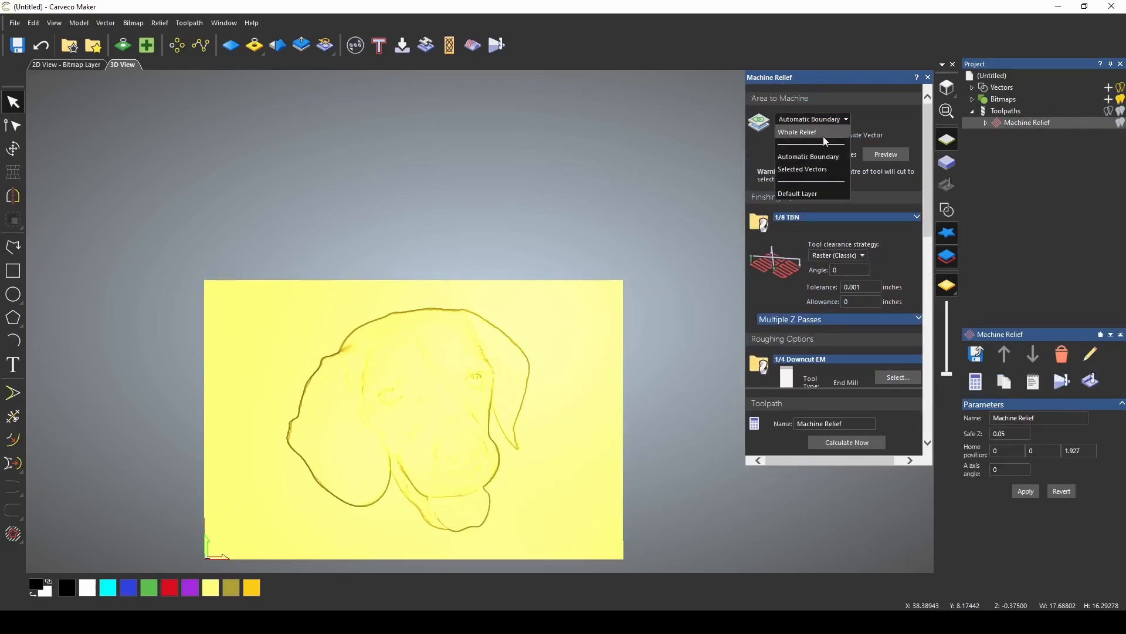
pyautogui.click(823, 136)
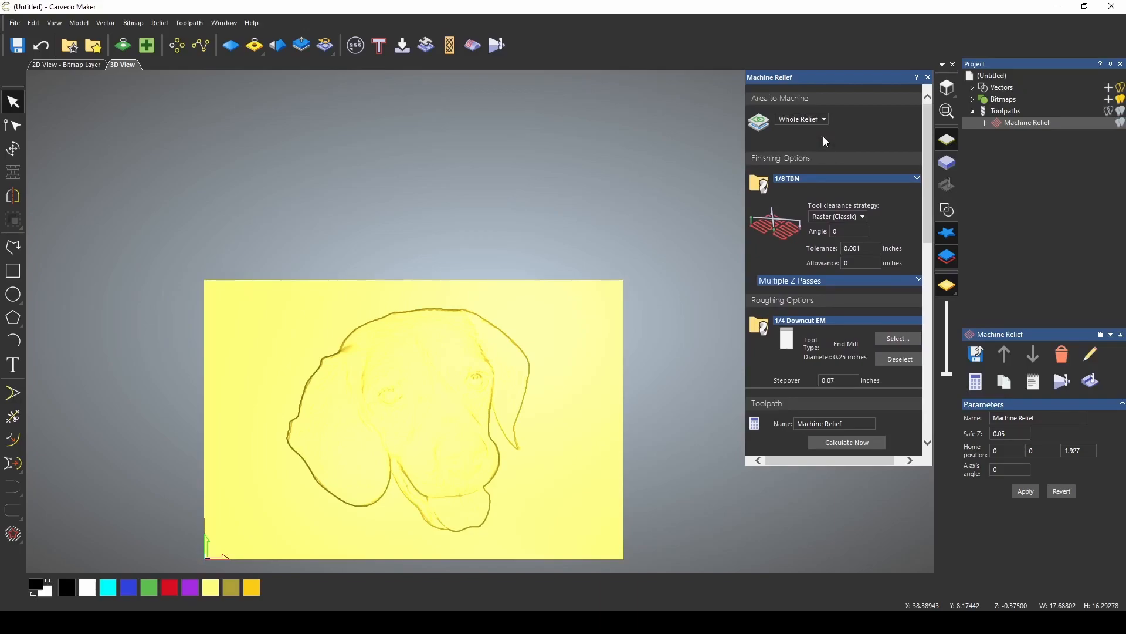
pyautogui.scroll(-2, 427, 457)
pyautogui.scroll(4, 431, 409)
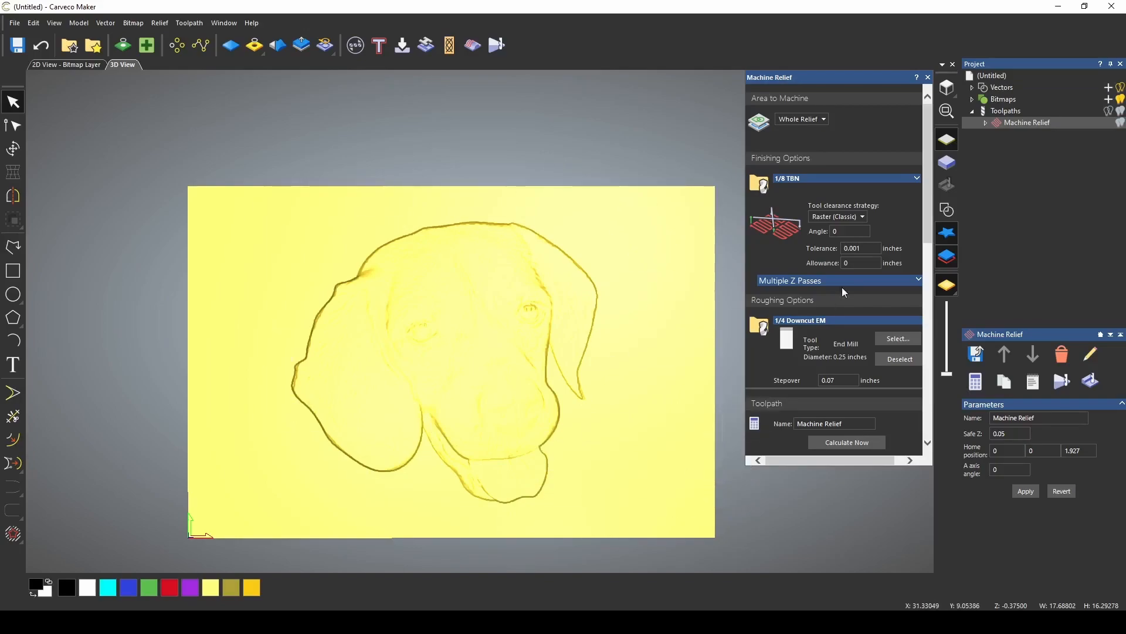
# - Try the Raster X & Y (Classic), Spiral (Classic) and Spiral in Box (Classic) clearance strategies for the finishing pass
pyautogui.click(850, 218)
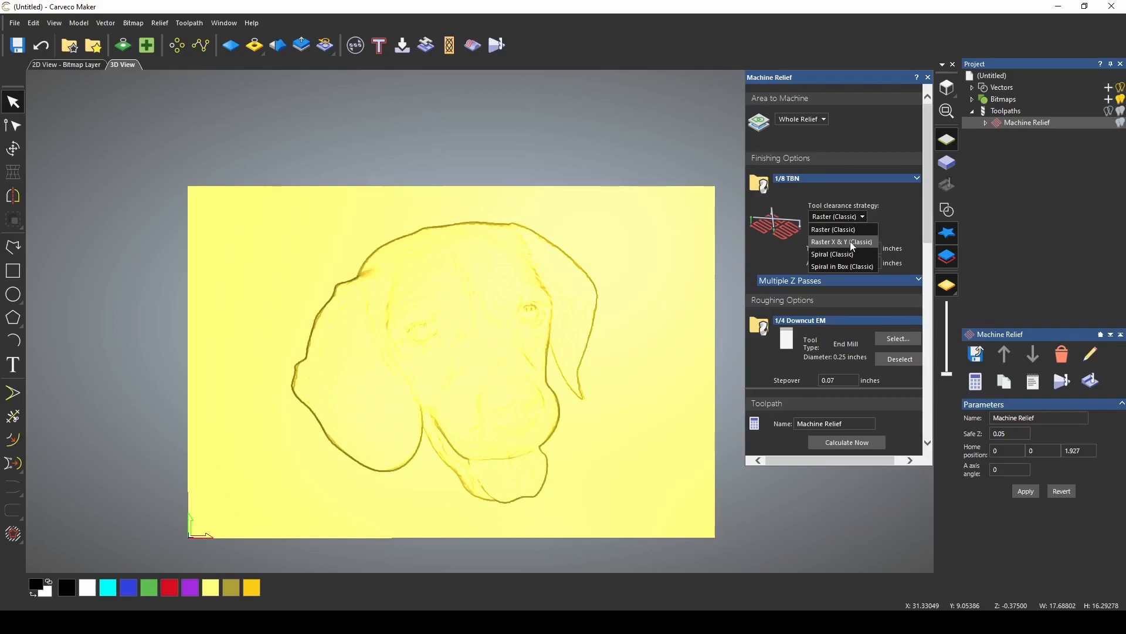
pyautogui.click(850, 241)
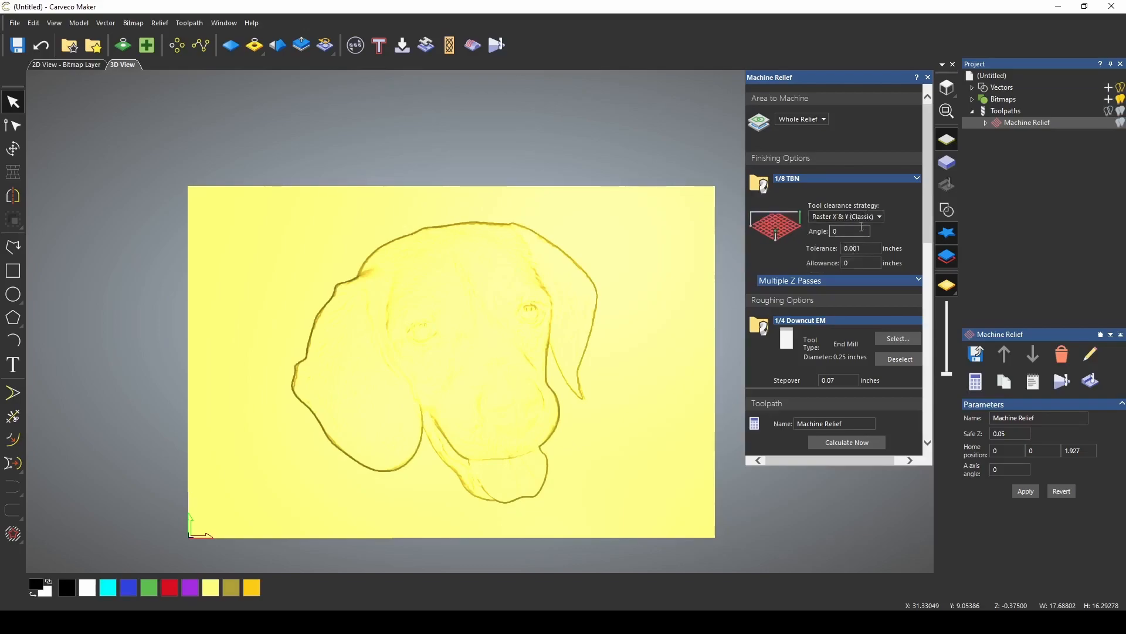
pyautogui.click(865, 215)
pyautogui.click(859, 254)
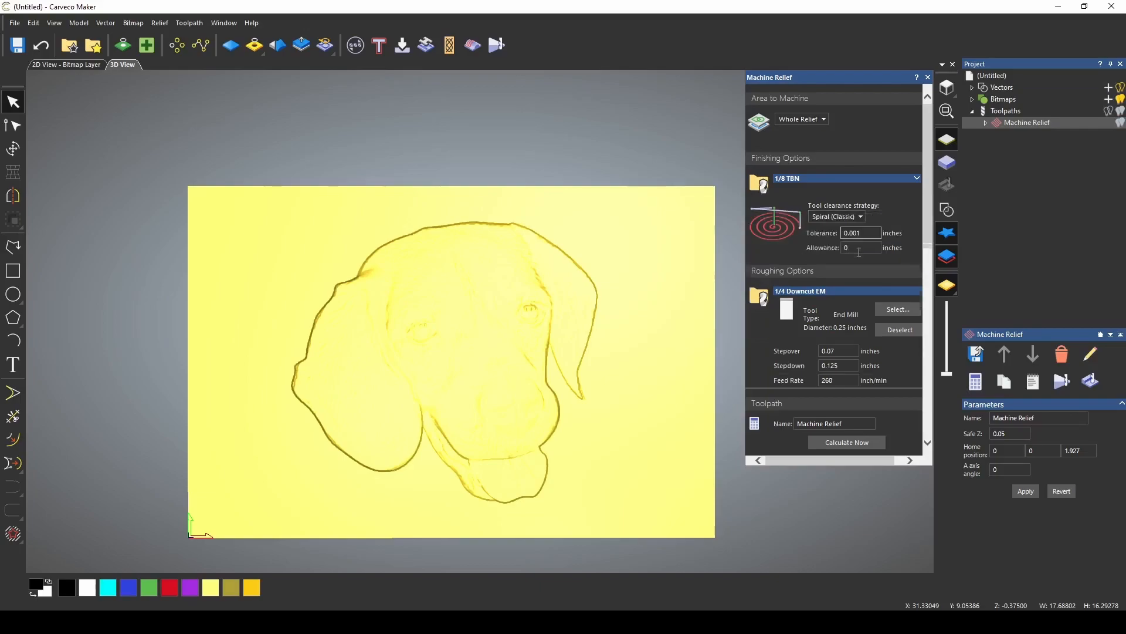
pyautogui.click(854, 218)
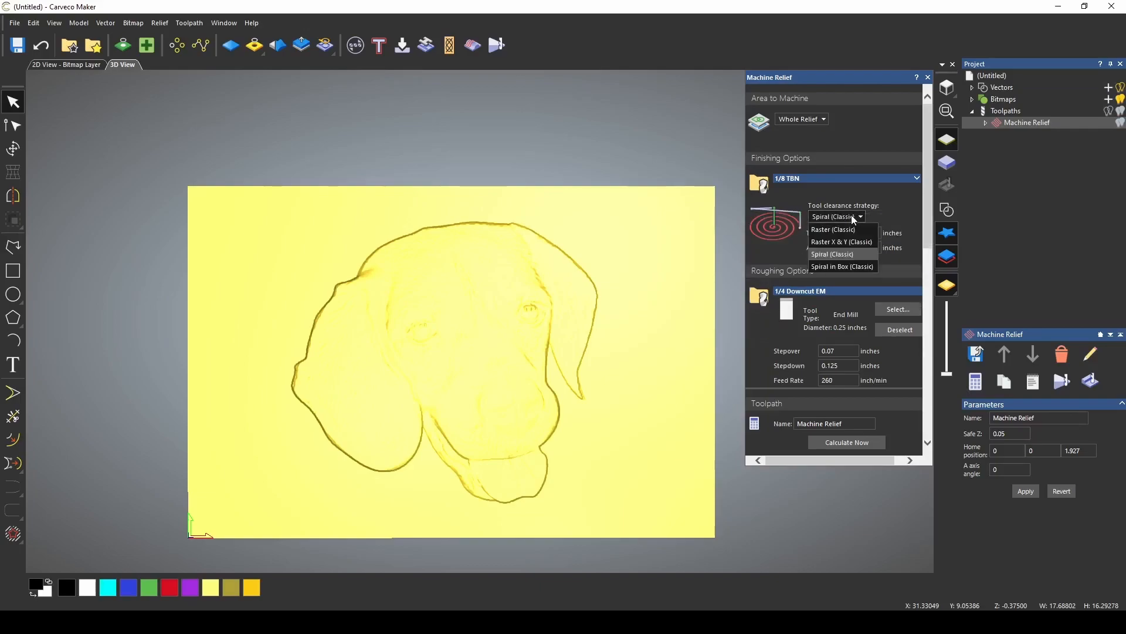
pyautogui.click(865, 267)
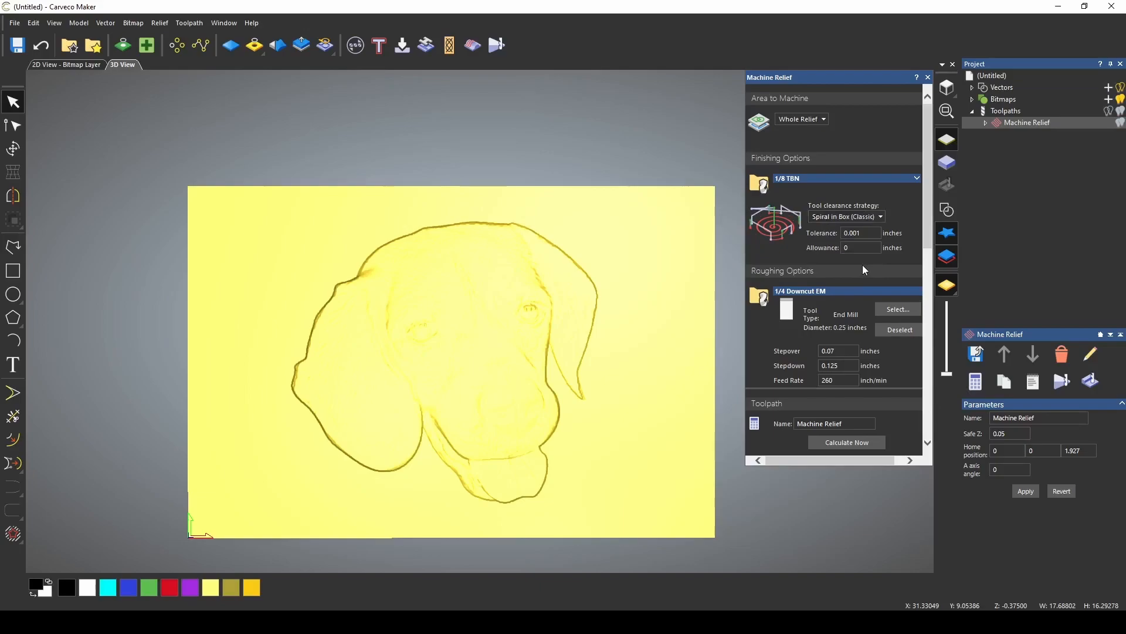
# - Compare the finishing strategies again, switching to Raster X & Y (Classic), Spiral (Classic) and finally Spiral in Box (Classic)
pyautogui.click(847, 216)
pyautogui.click(853, 244)
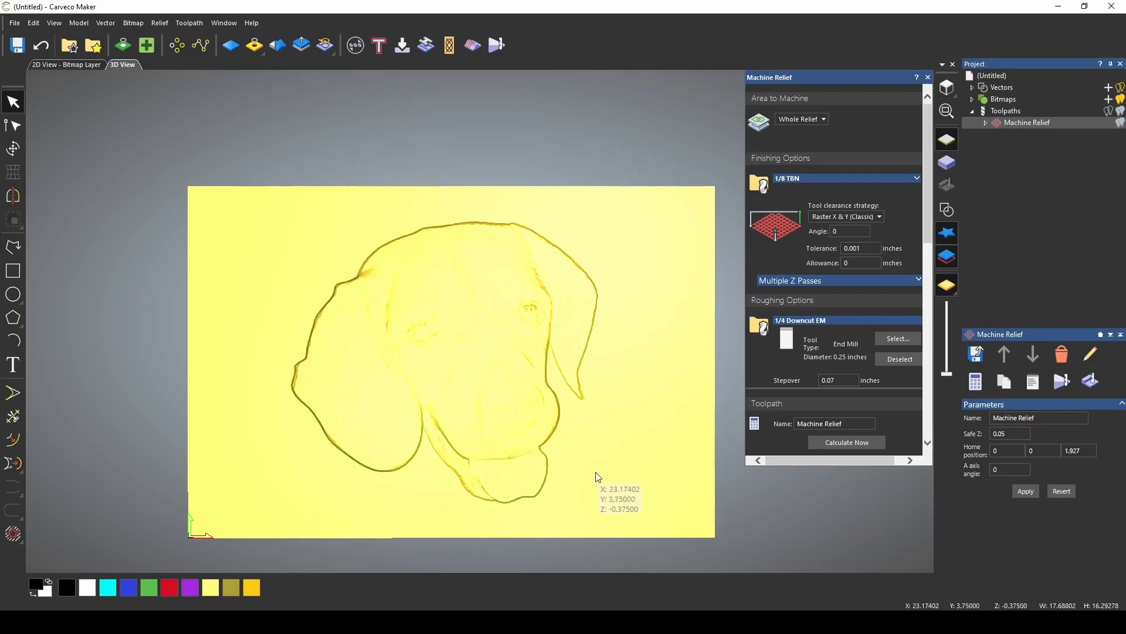
pyautogui.click(880, 217)
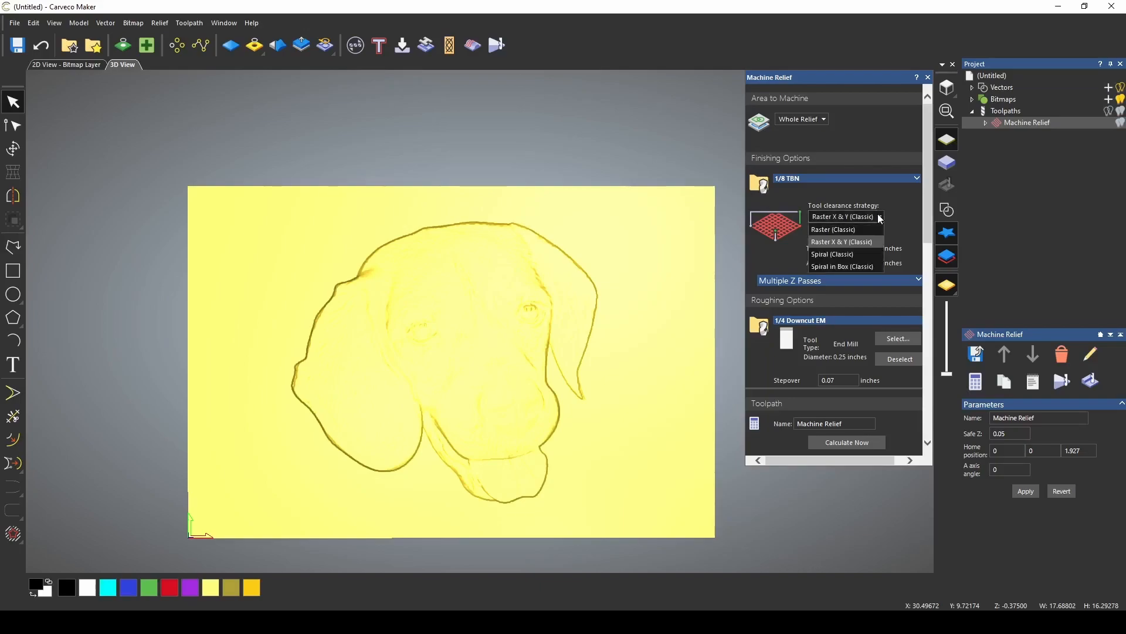
pyautogui.click(868, 254)
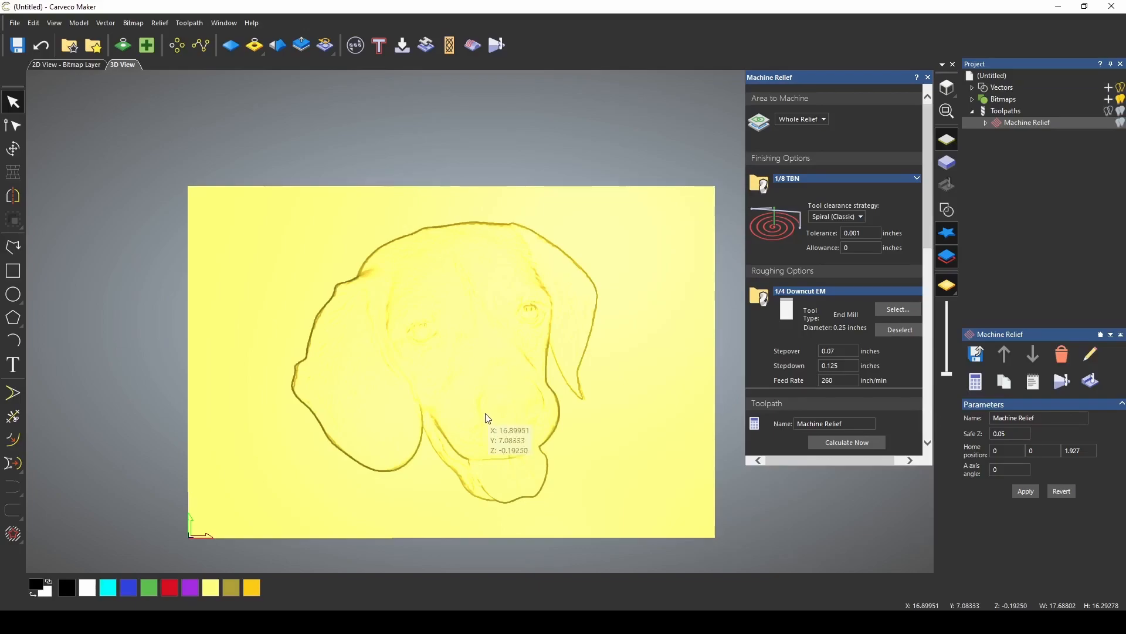
pyautogui.click(837, 217)
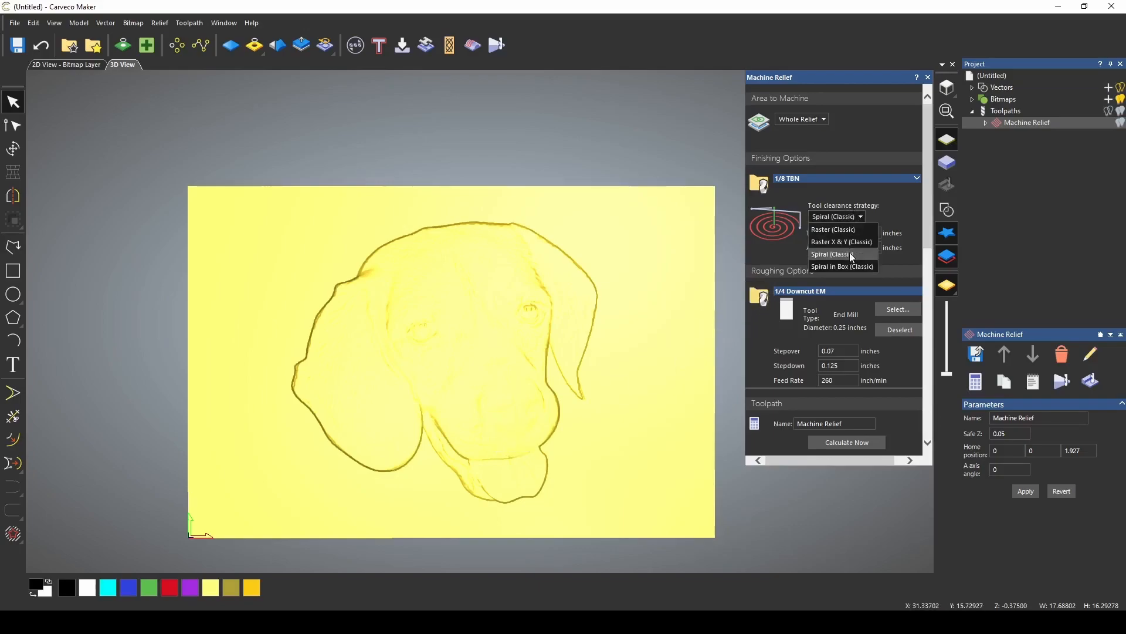
pyautogui.click(851, 267)
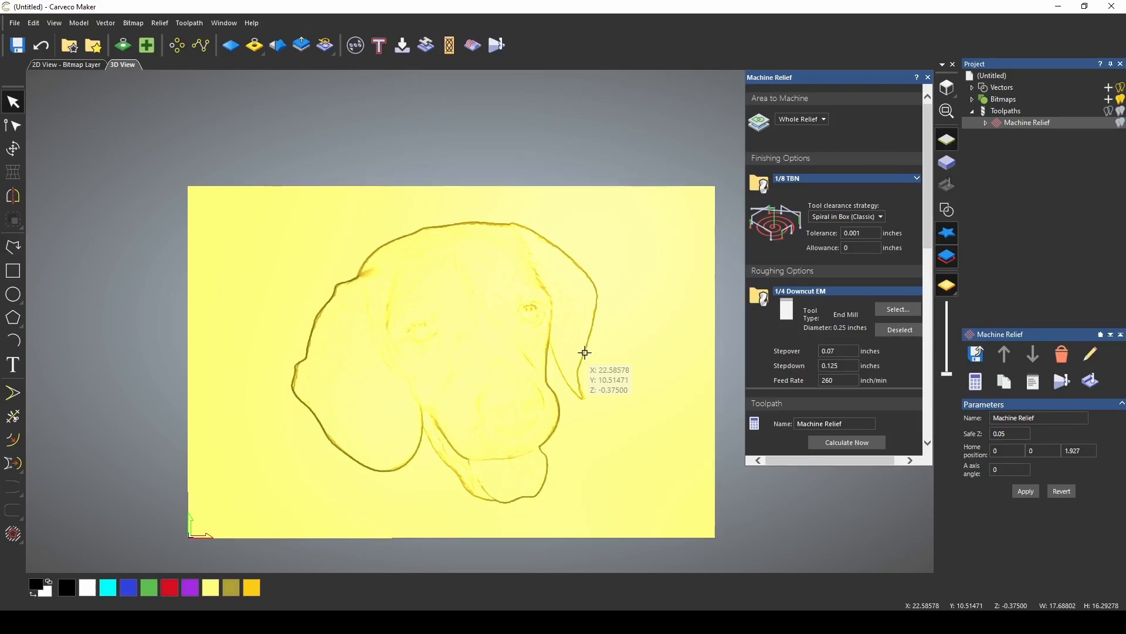
# - Try Automatic Boundary as the area to machine, and settle on Selected Vectors
pyautogui.click(812, 120)
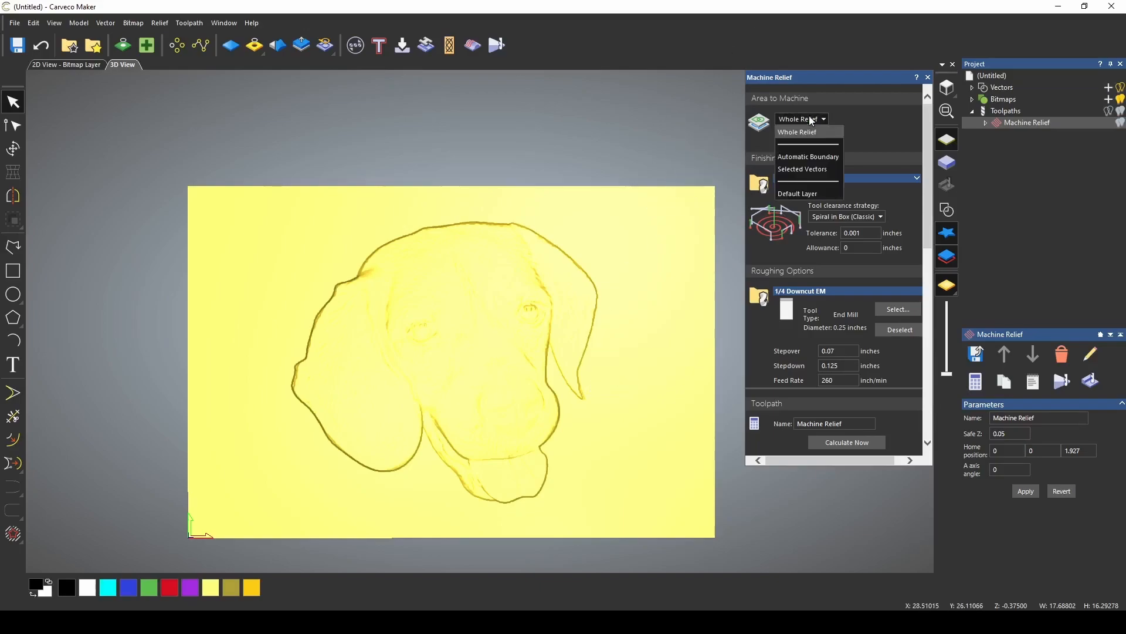
pyautogui.click(816, 159)
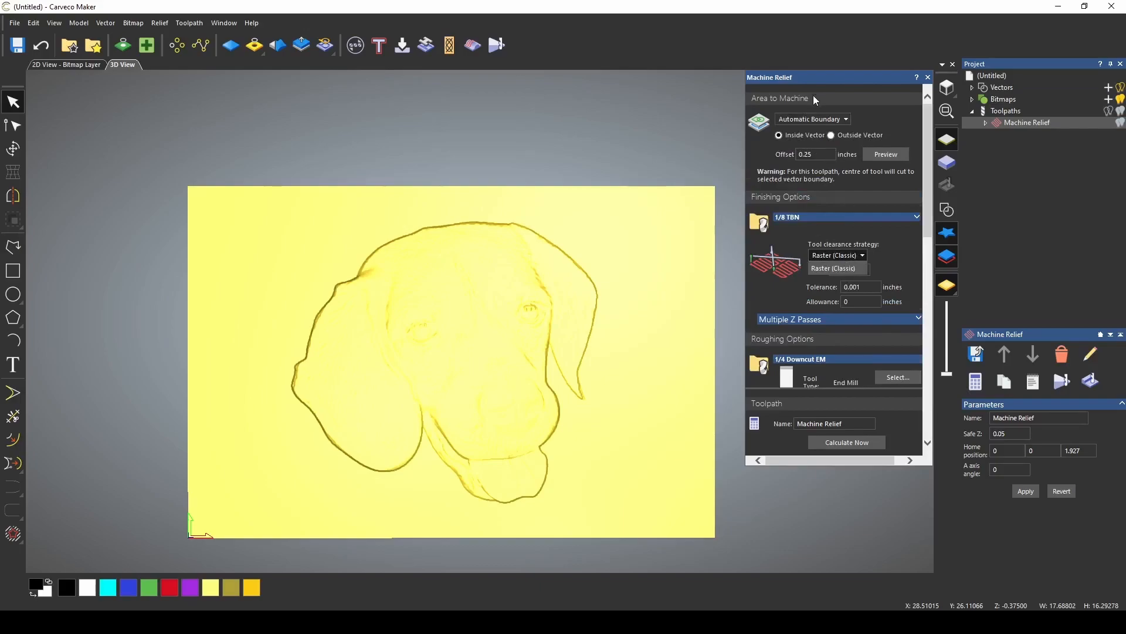
pyautogui.click(812, 119)
pyautogui.click(822, 169)
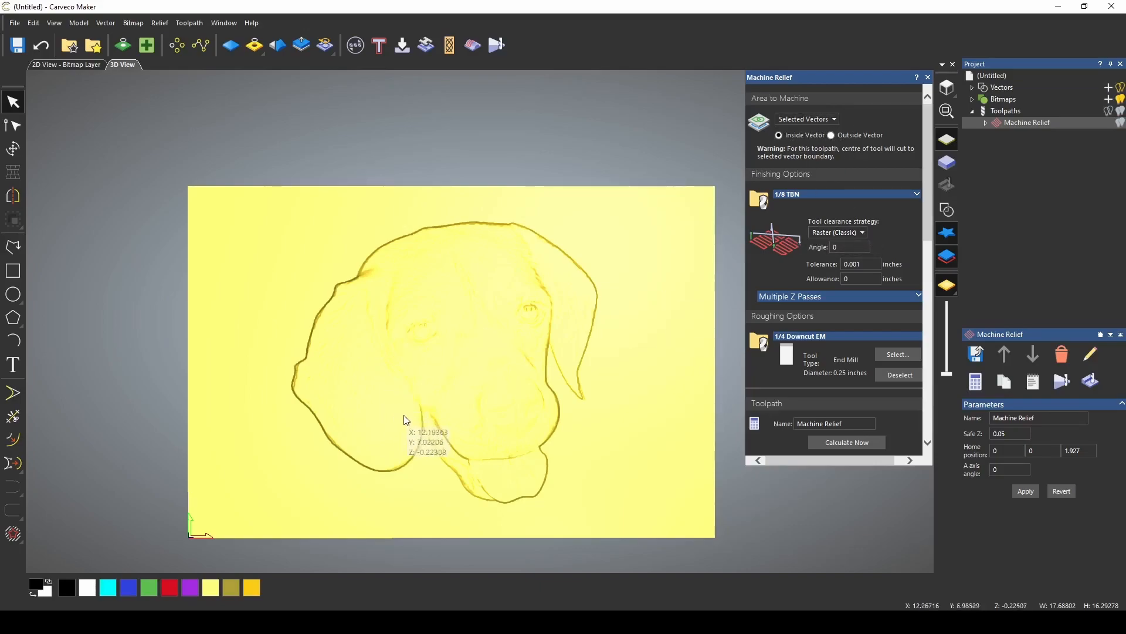
# - Draw a rectangle about 18.2 by 17.3 inches around the whole dog head
pyautogui.scroll(3, 482, 414)
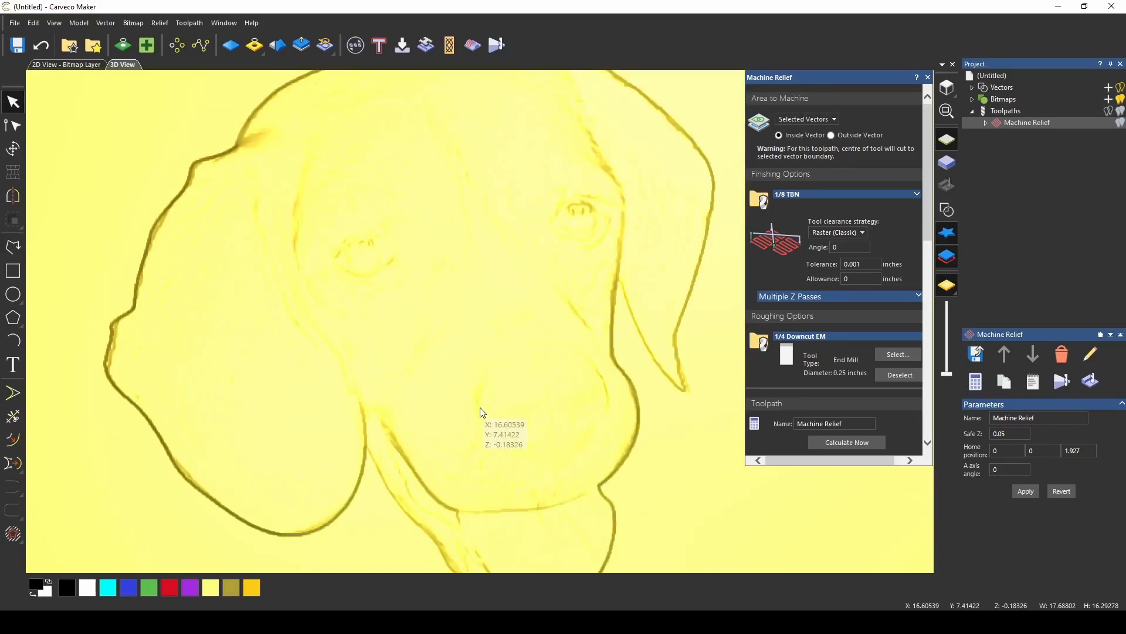
pyautogui.scroll(-4, 482, 414)
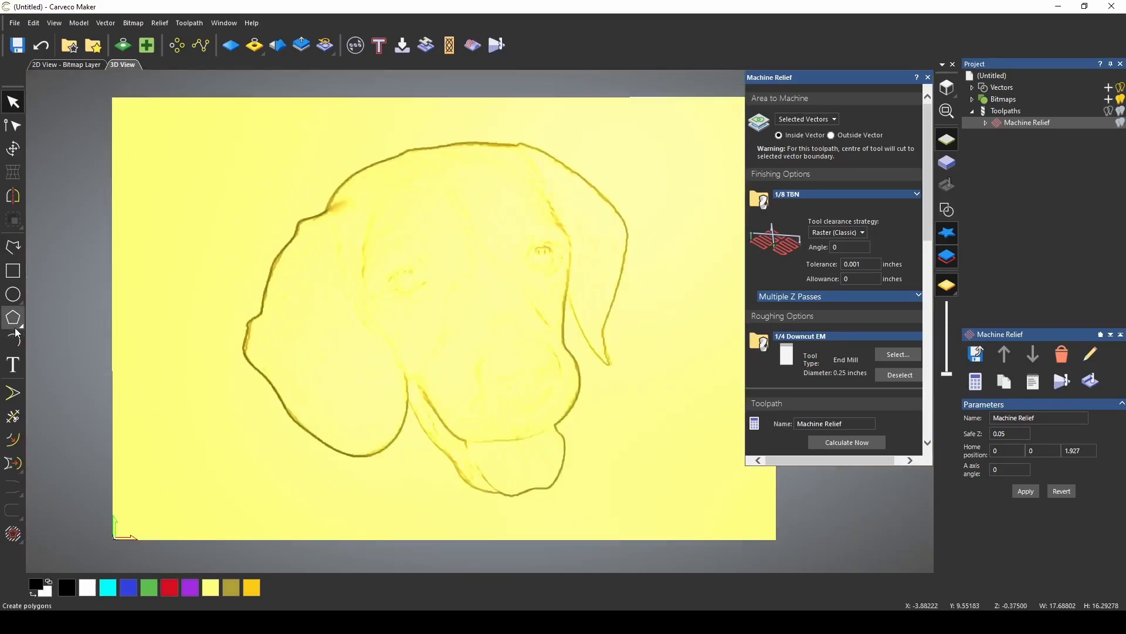
pyautogui.click(13, 271)
pyautogui.moveTo(238, 123); pyautogui.dragTo(643, 509)
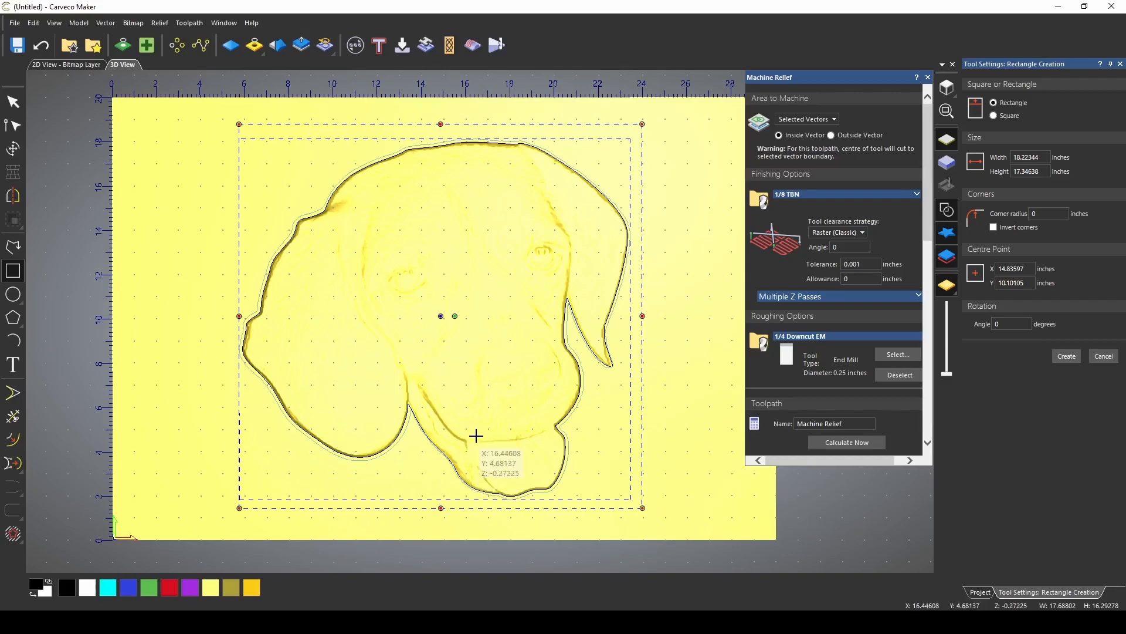
pyautogui.press('Return')
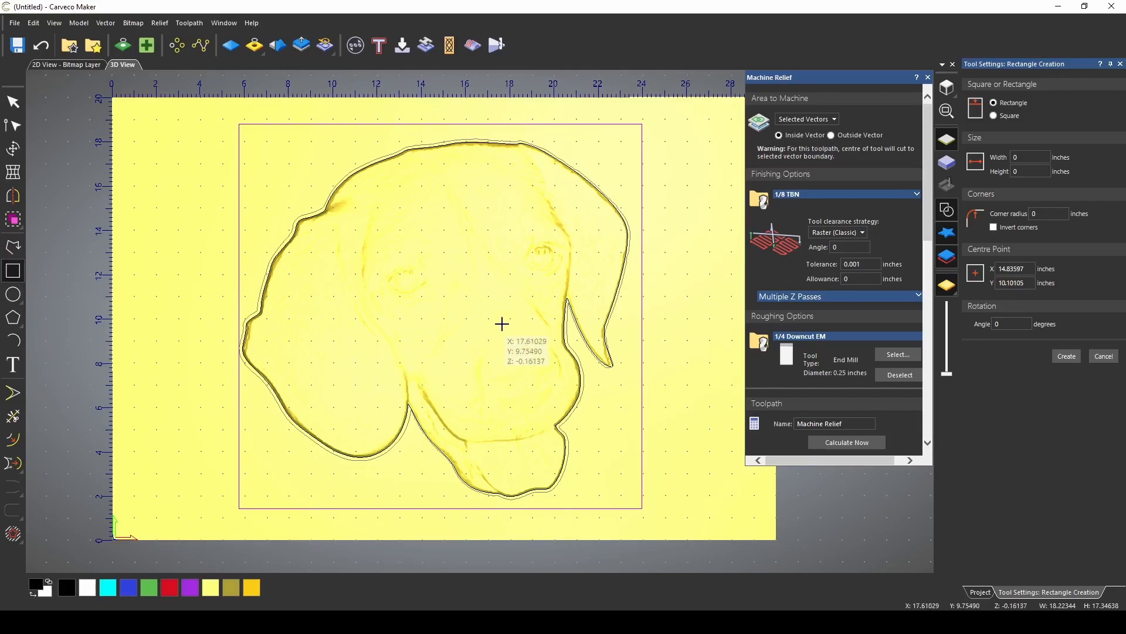
# - Draw a smaller rectangle about 9.7 by 12.2 inches over the dog's face and close the rectangle tool
pyautogui.scroll(-3, 503, 323)
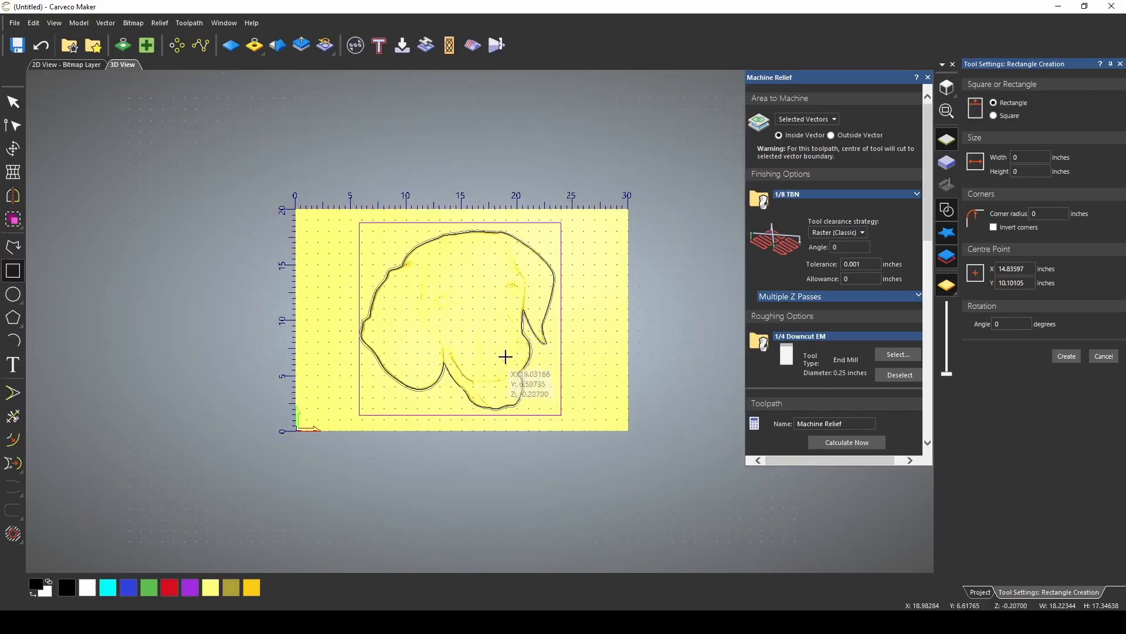
pyautogui.moveTo(421, 245); pyautogui.dragTo(529, 380)
pyautogui.click(1068, 358)
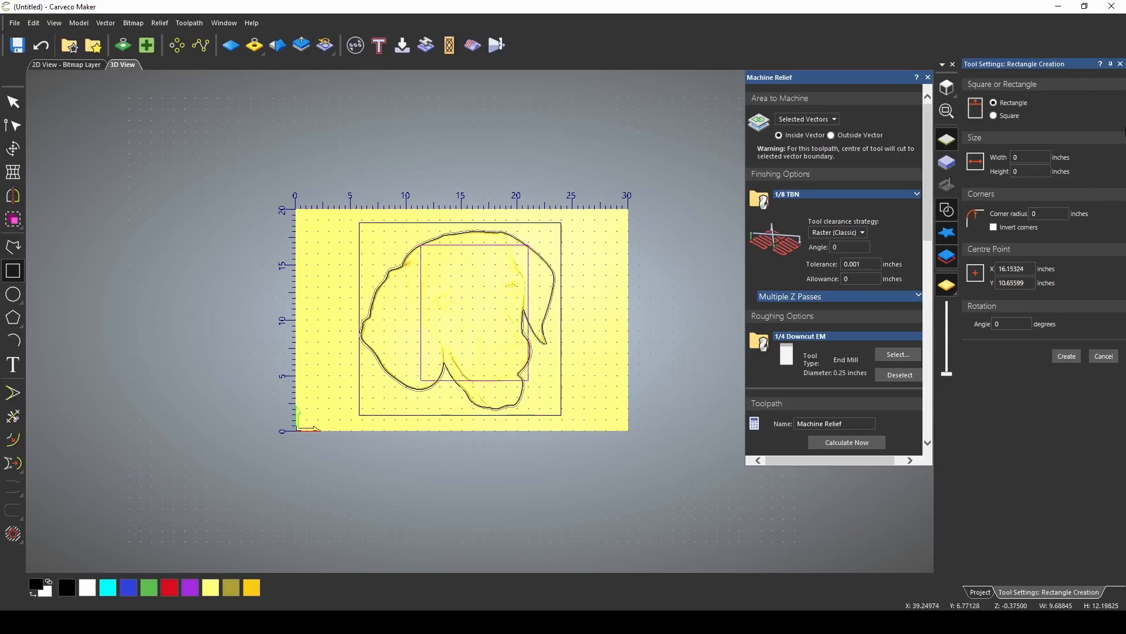
pyautogui.click(1121, 64)
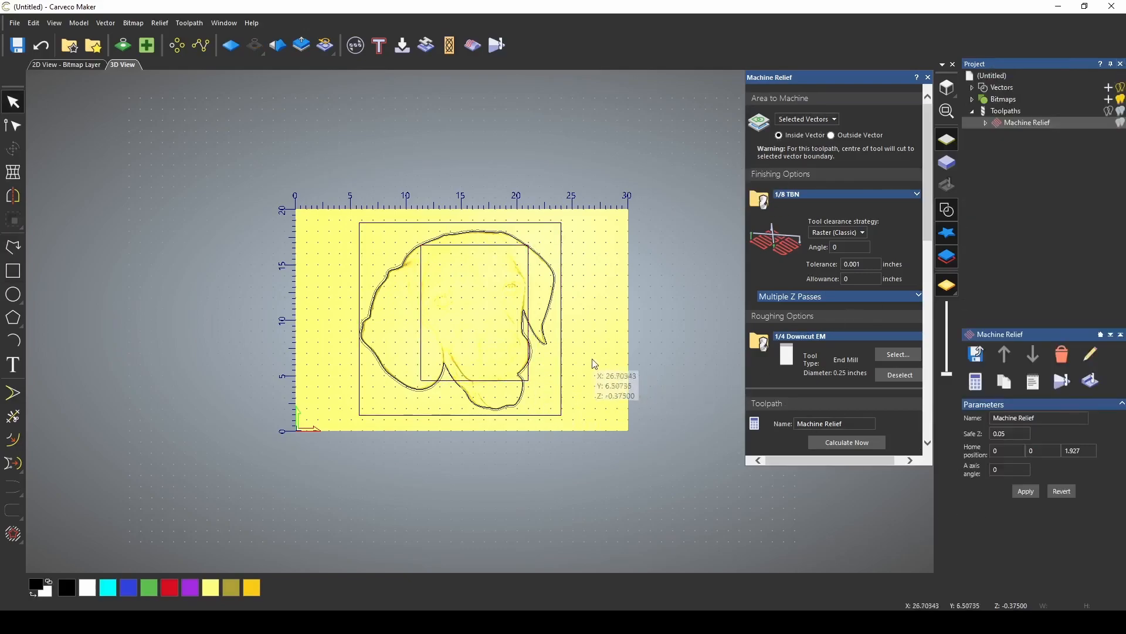
# - Select the large outer rectangle and recalculate the Machine Relief toolpath inside it
pyautogui.click(561, 378)
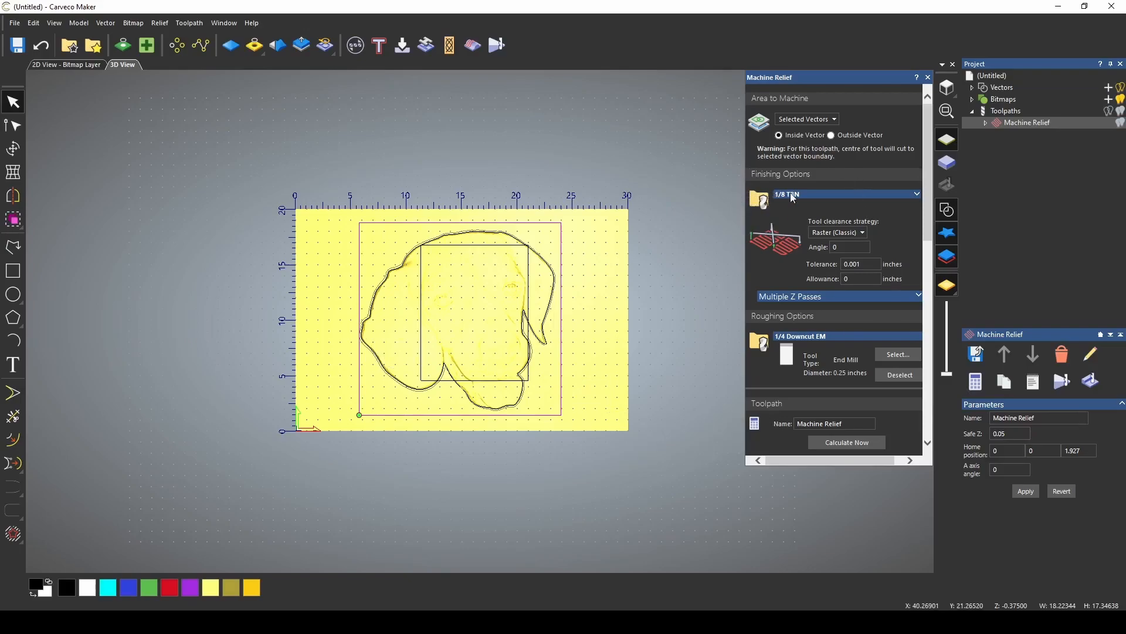
pyautogui.click(847, 442)
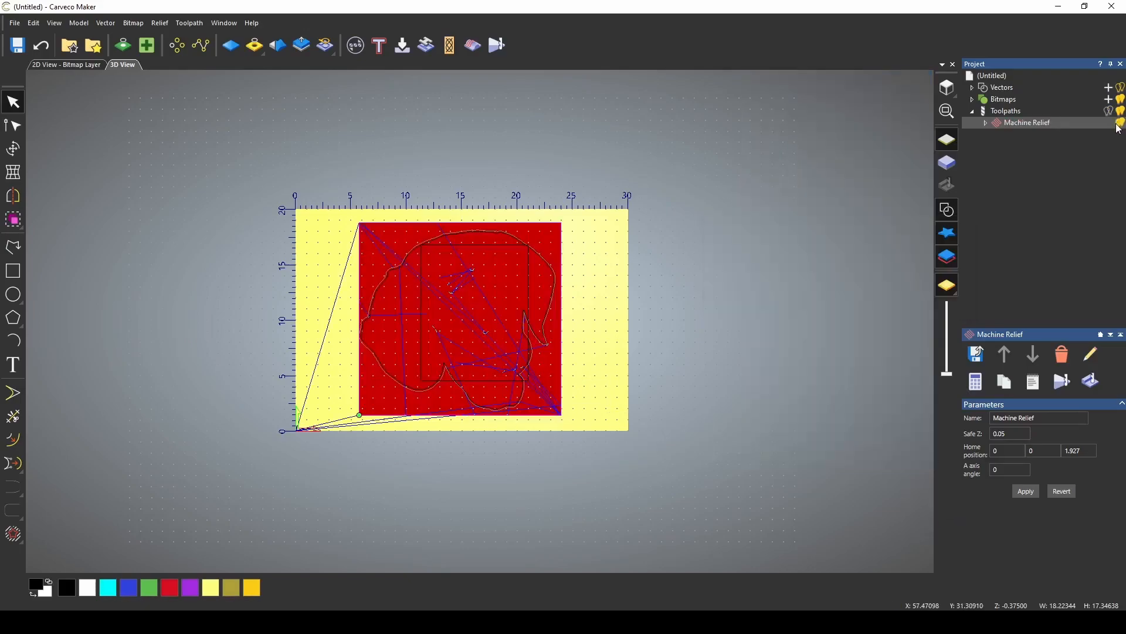
# - Set up a second Machine Relief toolpath on the inner face rectangle, using Selected Vectors and the 1/32 TBN finishing tool
pyautogui.click(511, 381)
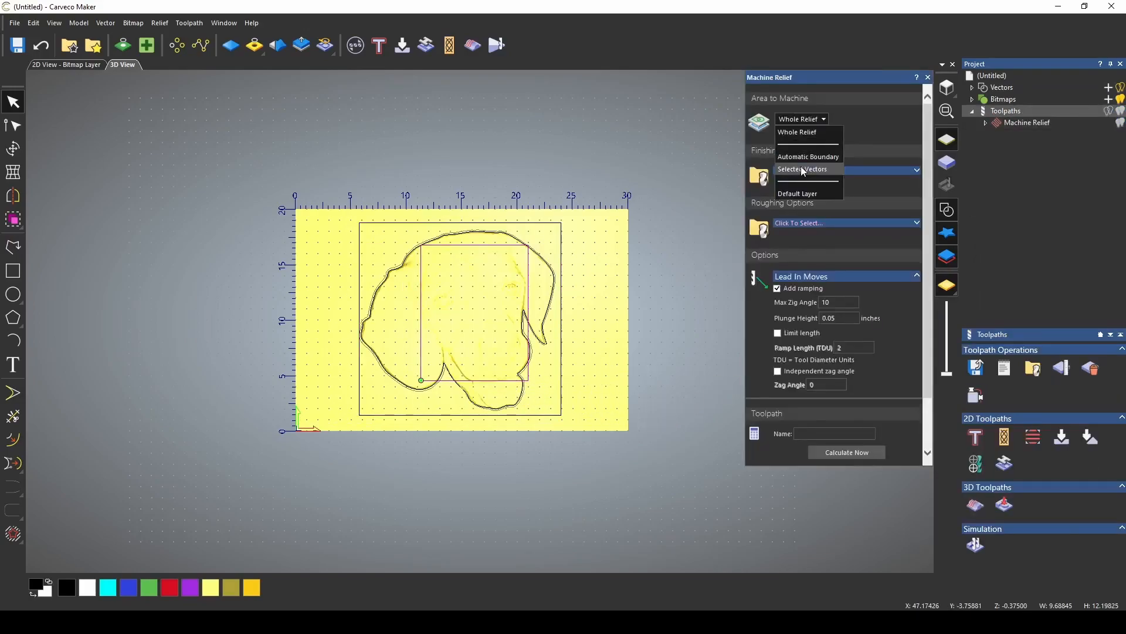
pyautogui.click(801, 169)
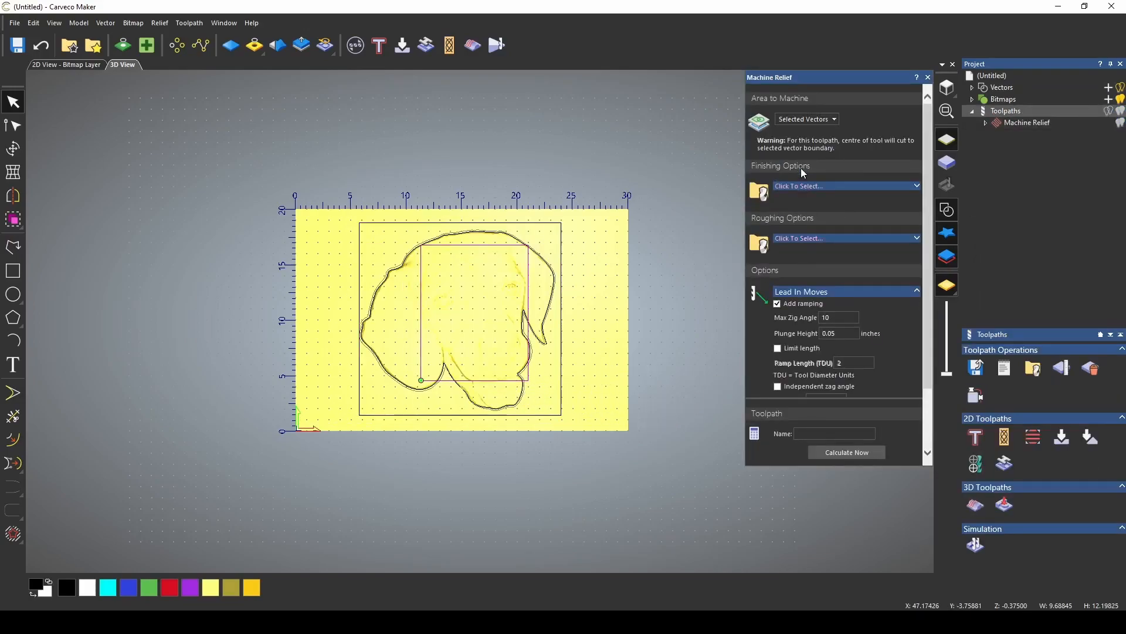
pyautogui.click(823, 196)
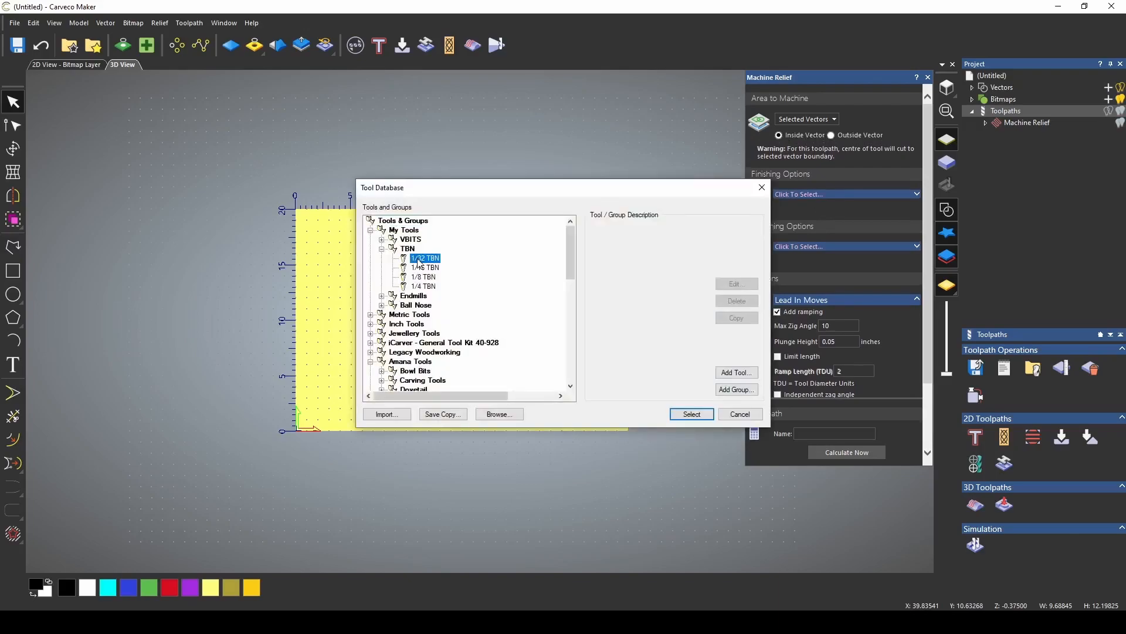
pyautogui.click(690, 414)
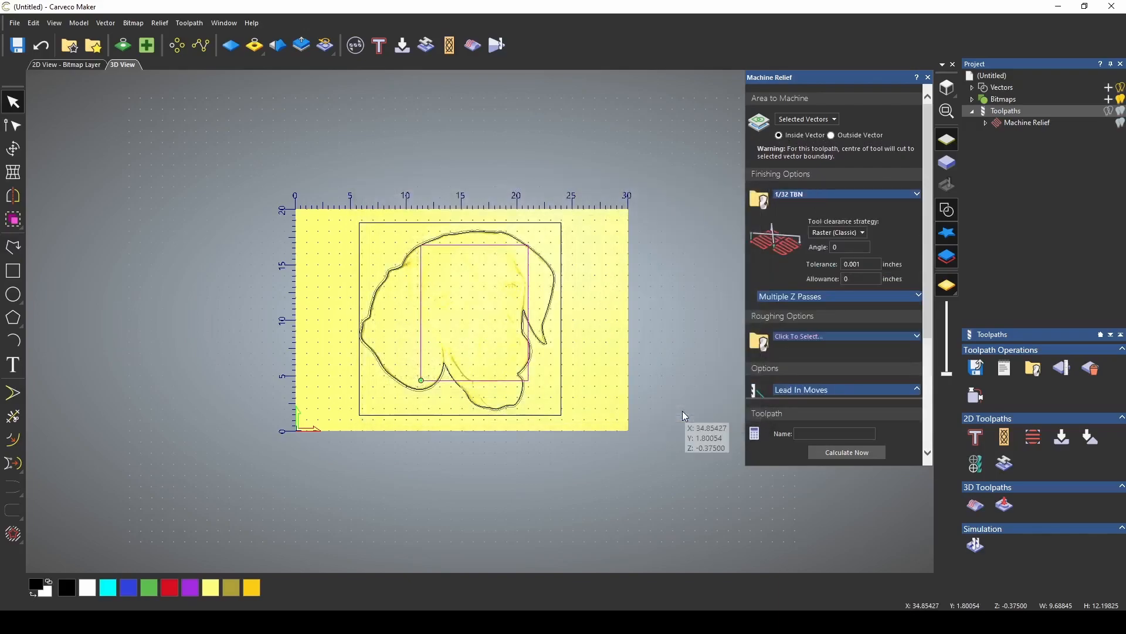
# - Set the finishing raster angle to 45, turn off ramping and calculate the second Machine Relief toolpath
pyautogui.scroll(-3, 921, 340)
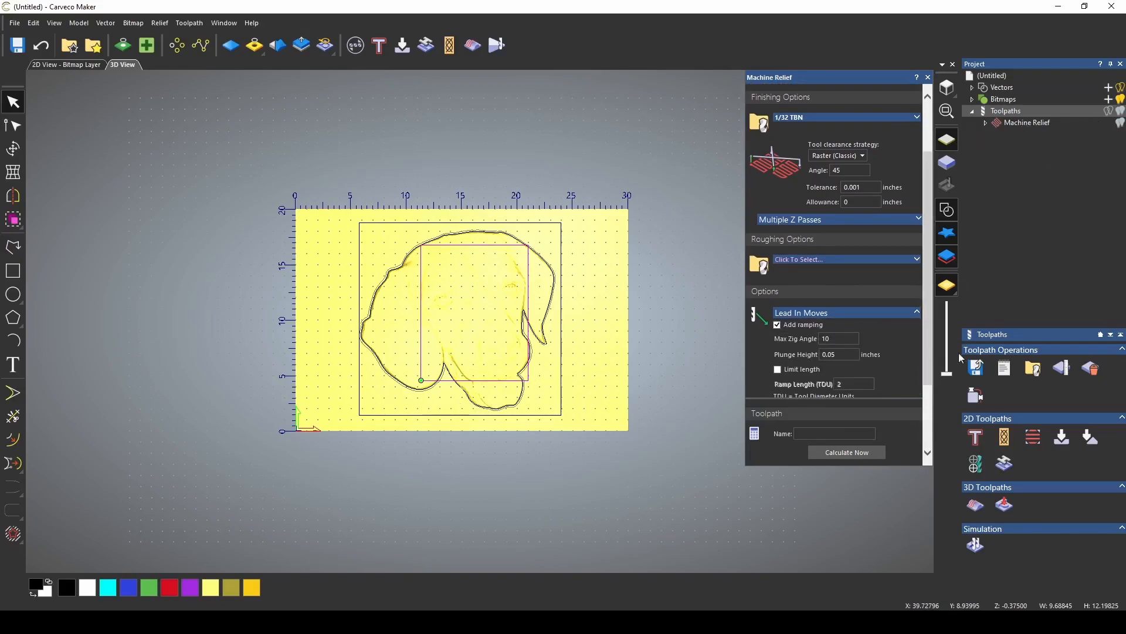
pyautogui.scroll(-3, 764, 230)
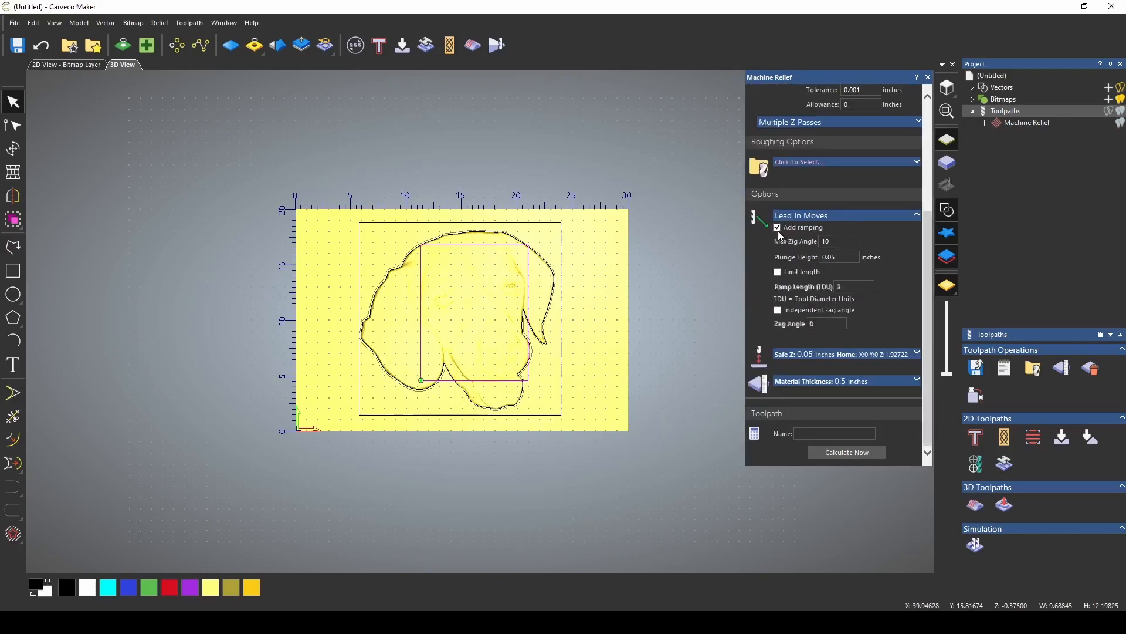
pyautogui.click(778, 228)
pyautogui.click(842, 453)
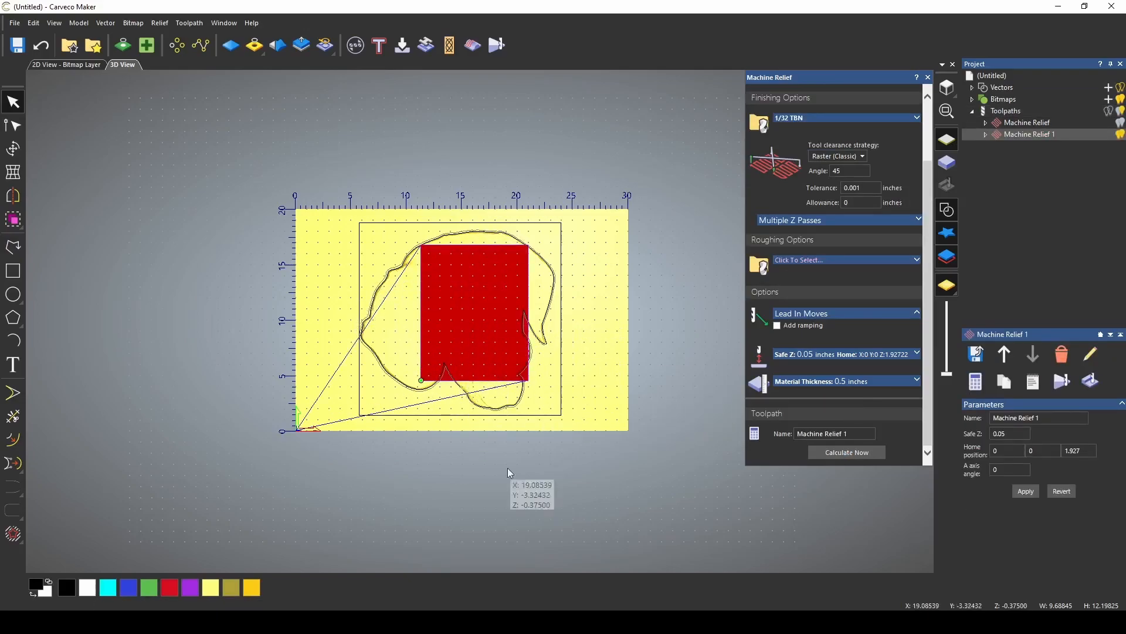
# - Simulate all toolpaths and examine the carved detail of the dog's face and the boundary lines around it
pyautogui.click(998, 112)
pyautogui.click(976, 545)
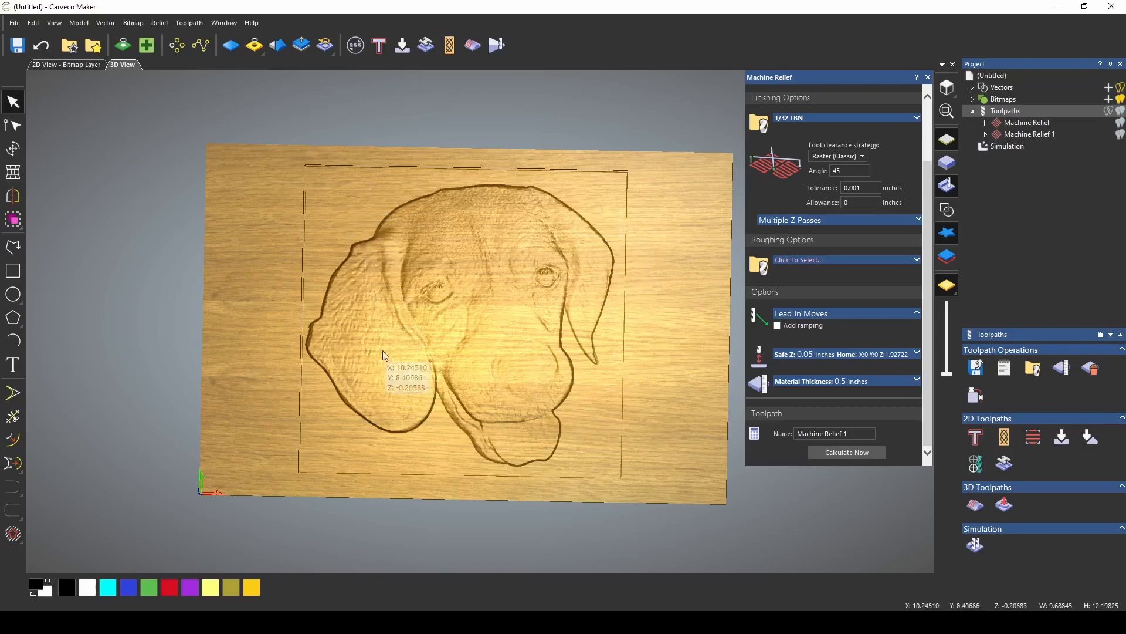
pyautogui.scroll(5, 514, 374)
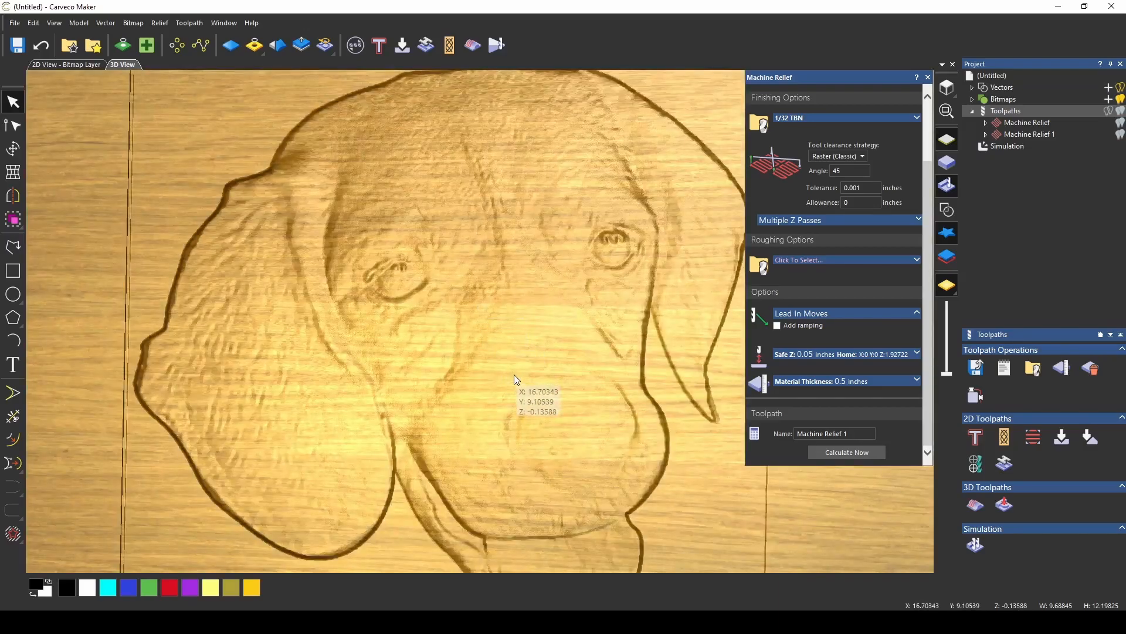
pyautogui.scroll(-3, 514, 374)
pyautogui.scroll(5, 508, 362)
pyautogui.scroll(-3, 477, 294)
pyautogui.scroll(4, 498, 301)
pyautogui.scroll(-4, 521, 337)
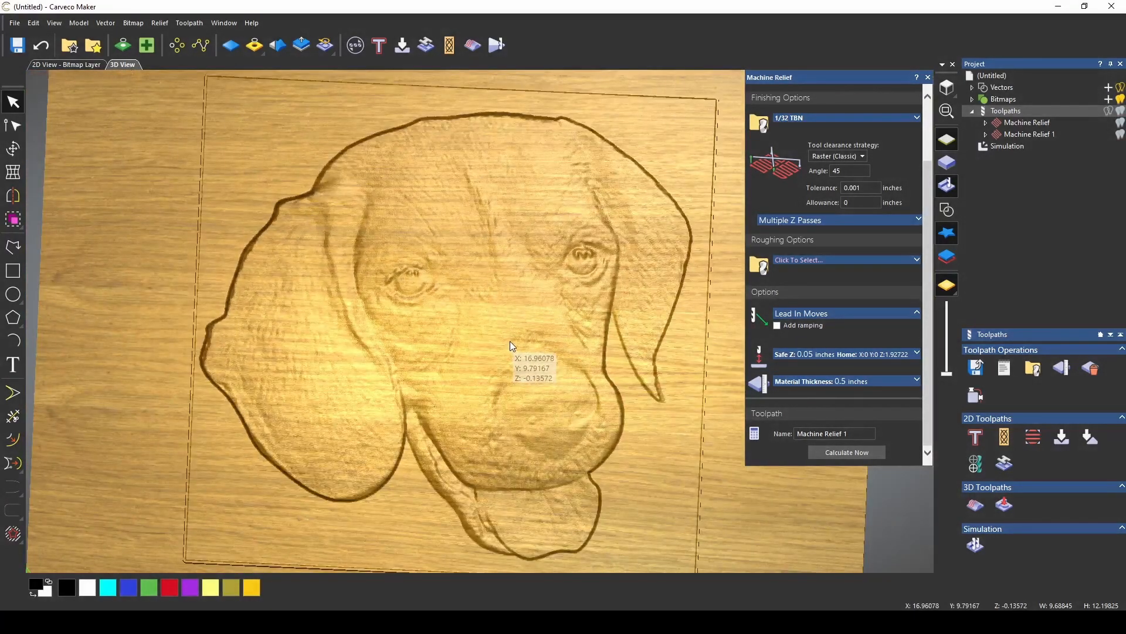
pyautogui.scroll(-3, 510, 343)
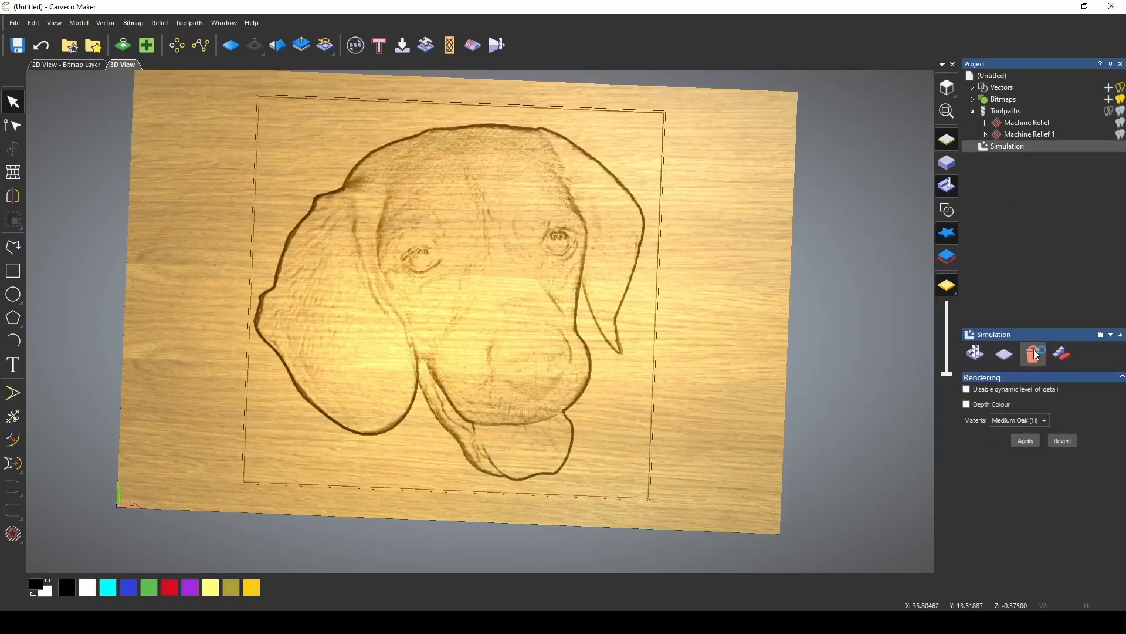
# - Delete the simulation and return to the plain dog relief
pyautogui.click(1036, 354)
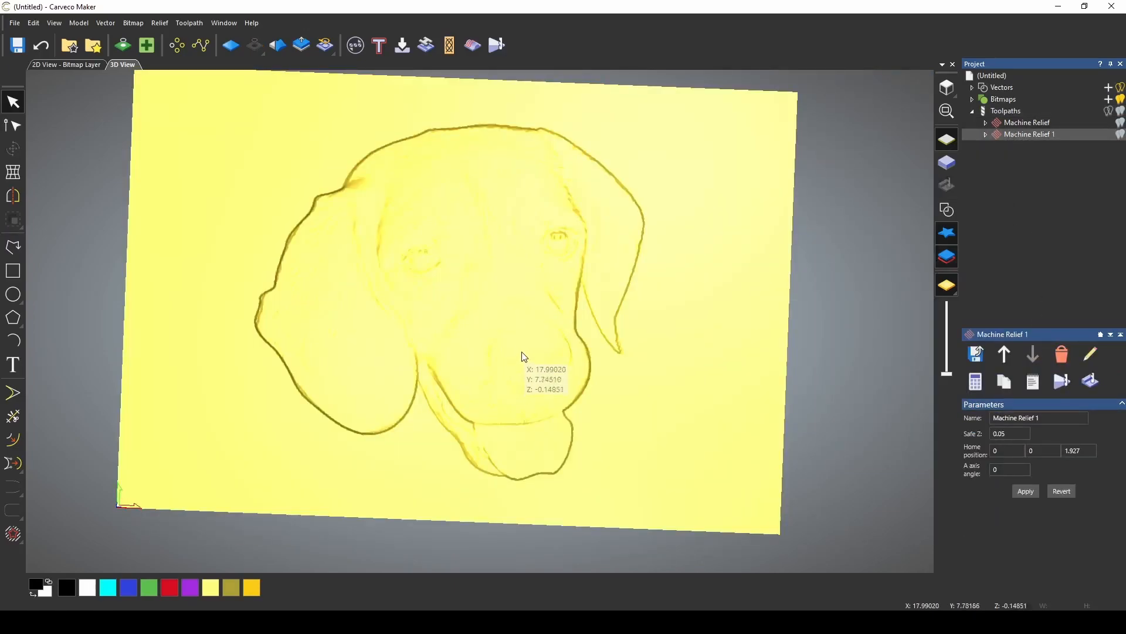
pyautogui.scroll(3, 523, 346)
pyautogui.scroll(-1, 522, 356)
pyautogui.scroll(-4, 523, 356)
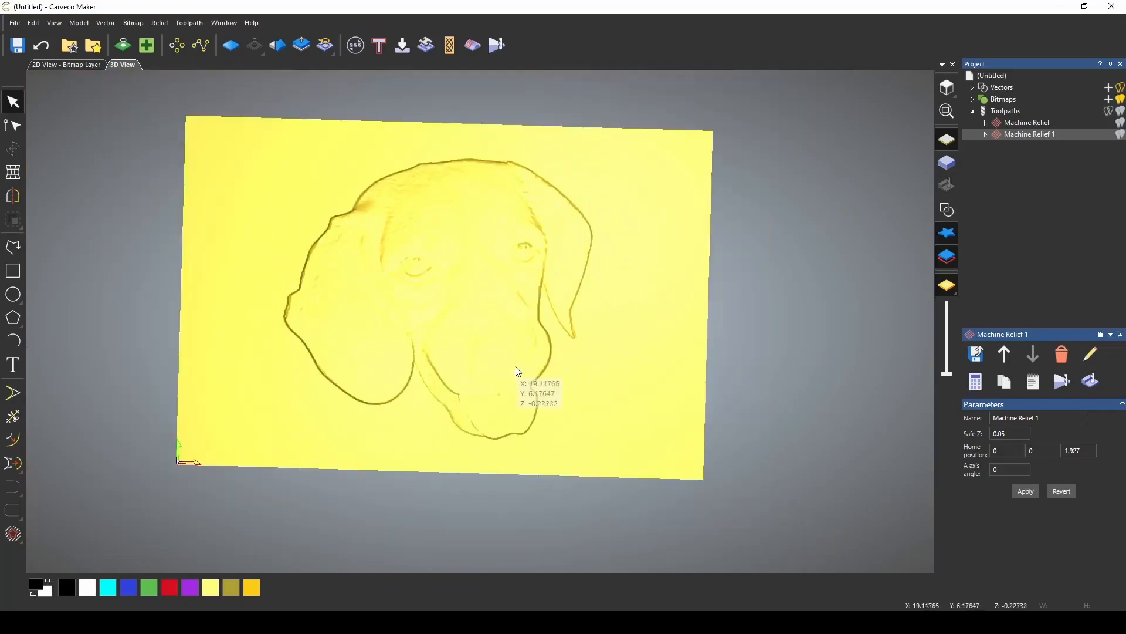
# - Create a boundary vector from the relief without height range or smoothing, and clear away the two rectangles around the dog
pyautogui.click(105, 28)
pyautogui.moveTo(223, 96)
pyautogui.click(293, 257)
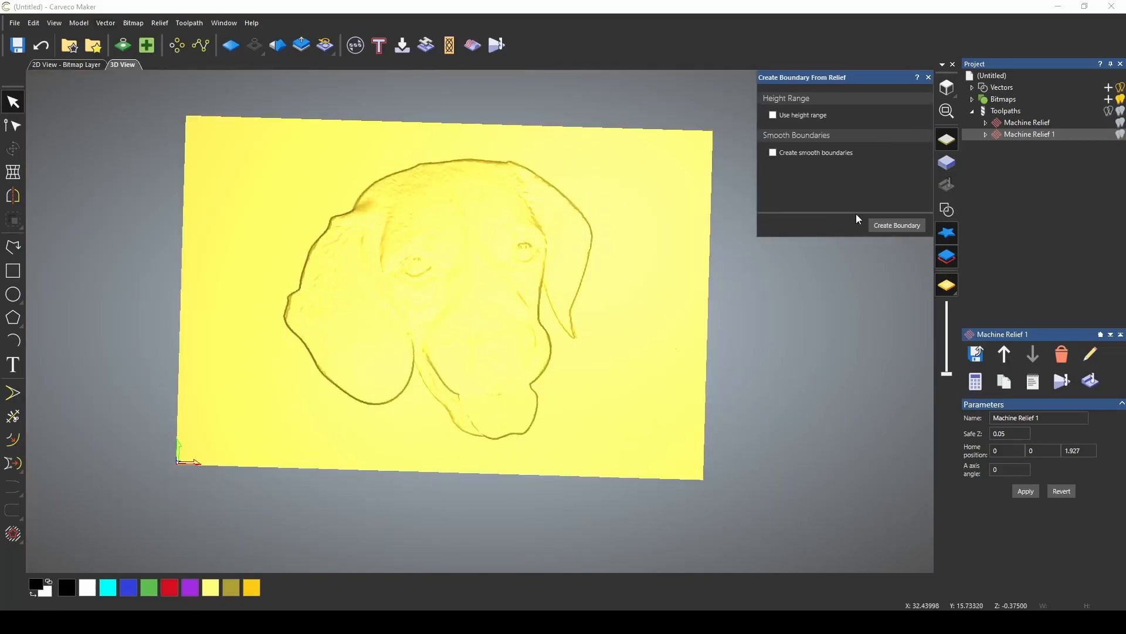
pyautogui.click(888, 226)
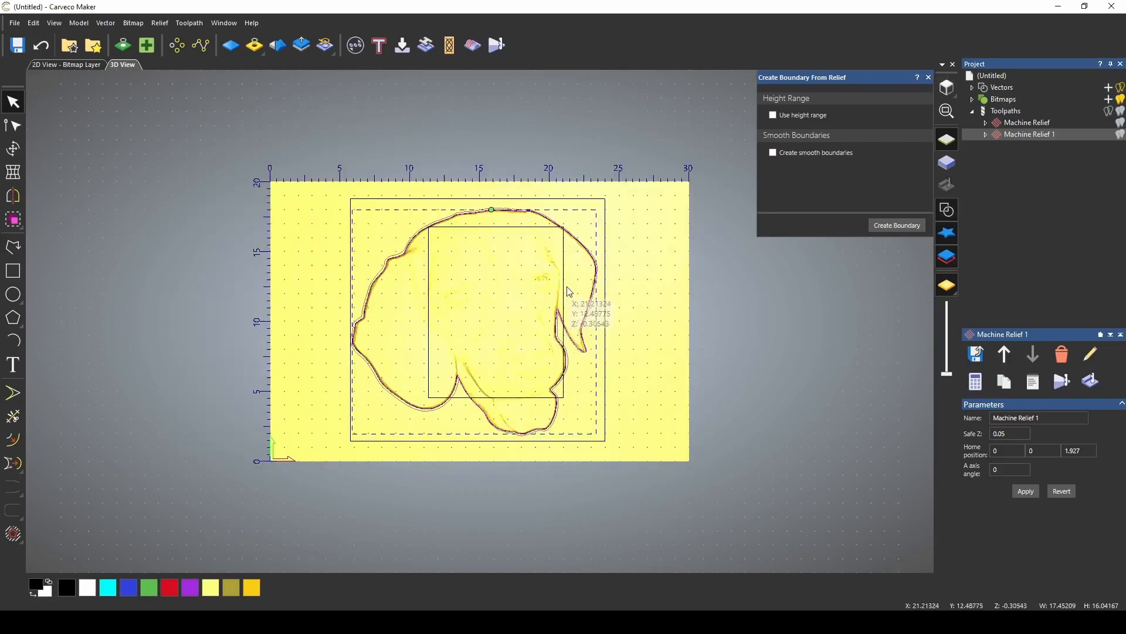
pyautogui.click(610, 340)
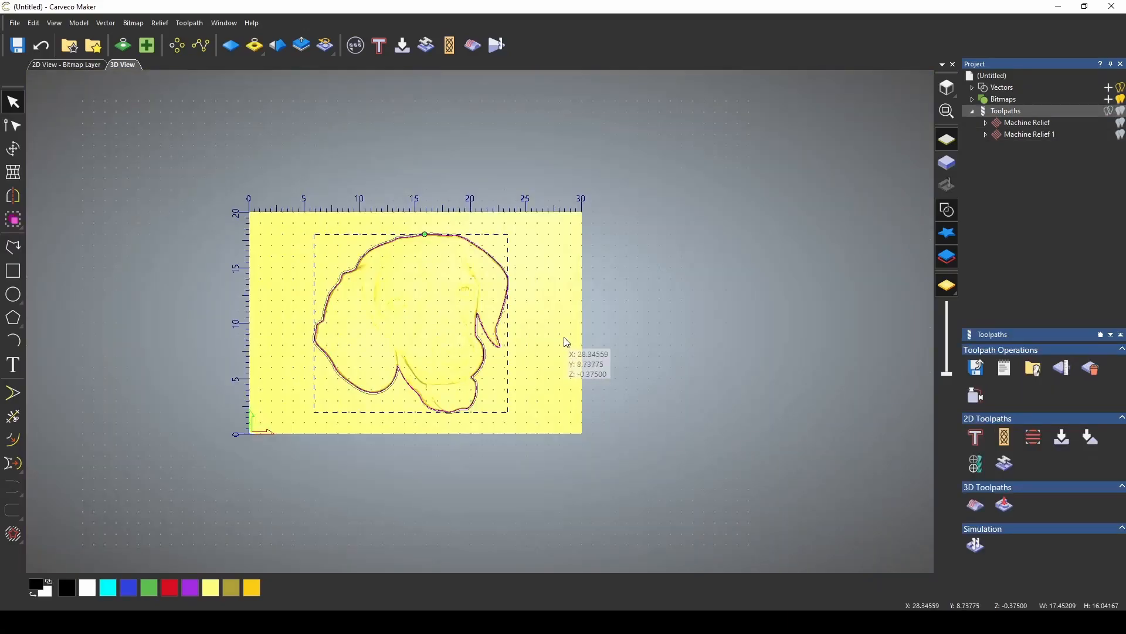
# - Start an outside Profiling toolpath on the dog boundary with the final pass thickness turned off and a finish depth of 0.5 inches
pyautogui.click(980, 436)
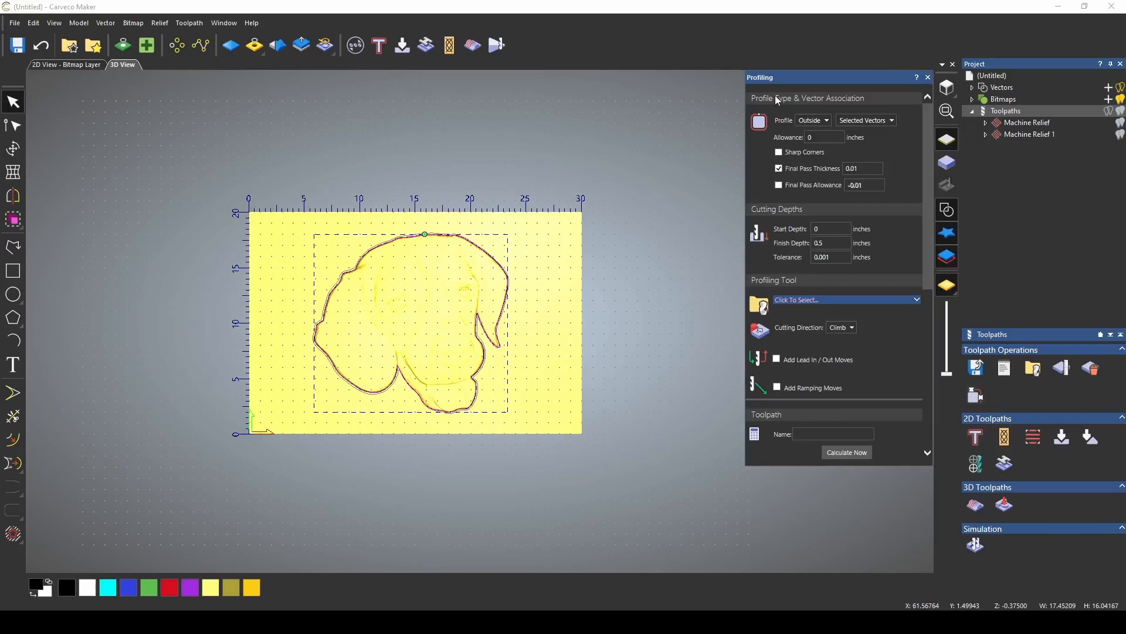
pyautogui.click(779, 168)
pyautogui.click(820, 243)
# - Assign the 1/8 Upcut EM end mill from My Tools as the profiling tool
pyautogui.click(822, 299)
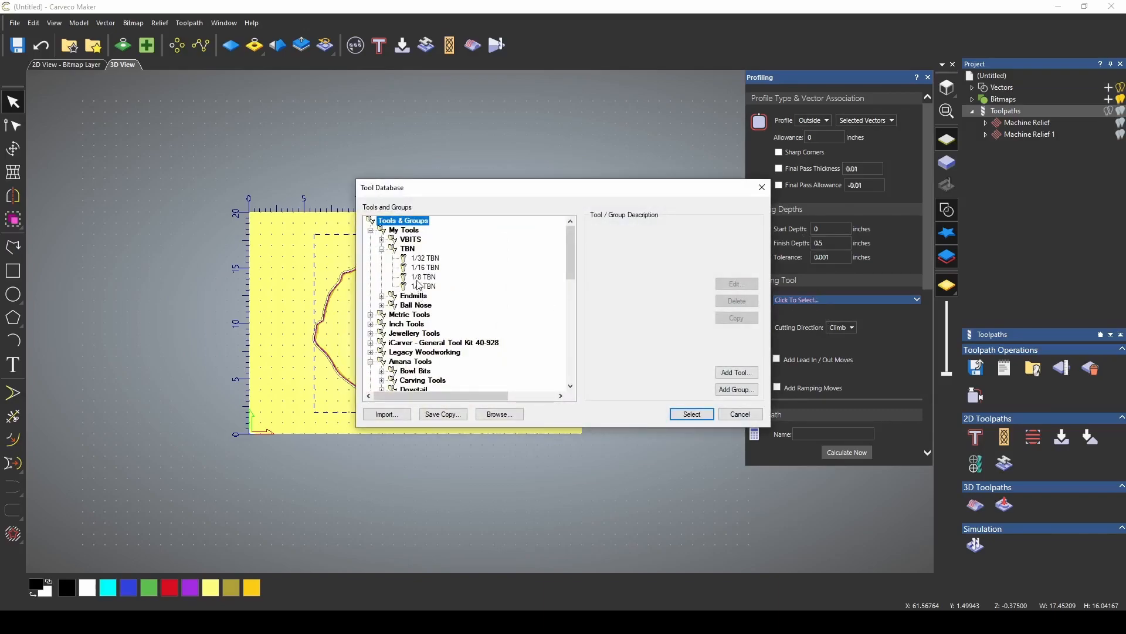
pyautogui.click(381, 249)
pyautogui.click(382, 258)
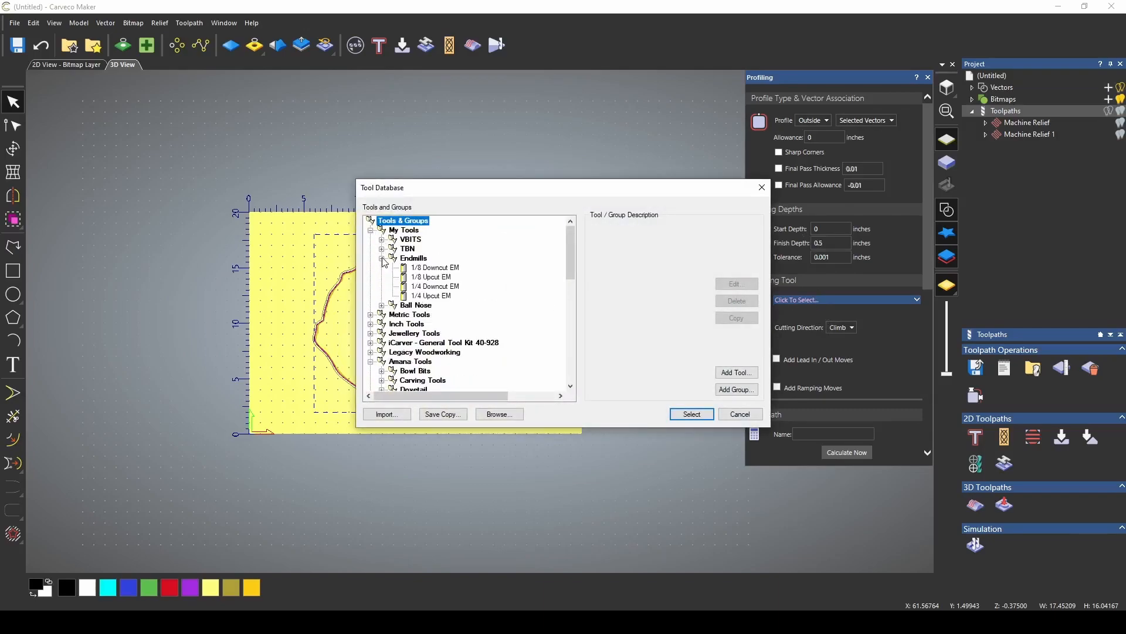
pyautogui.click(431, 277)
pyautogui.click(685, 414)
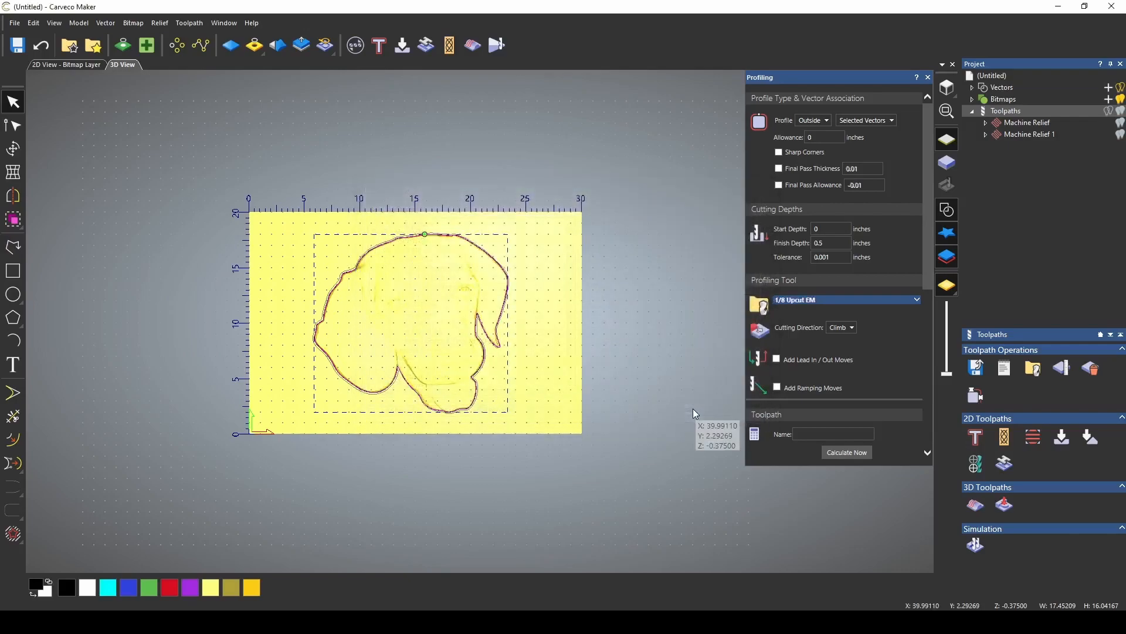
# - Enable smooth ramping moves for the profile toolpath
pyautogui.scroll(-2, 780, 319)
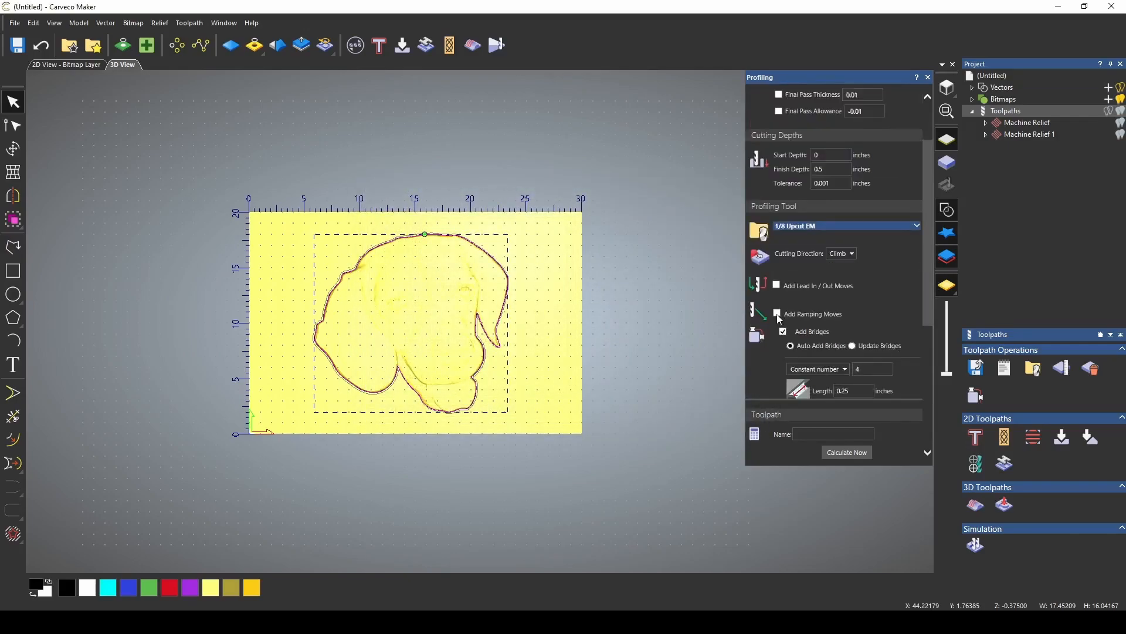
pyautogui.click(778, 315)
pyautogui.scroll(-2, 927, 286)
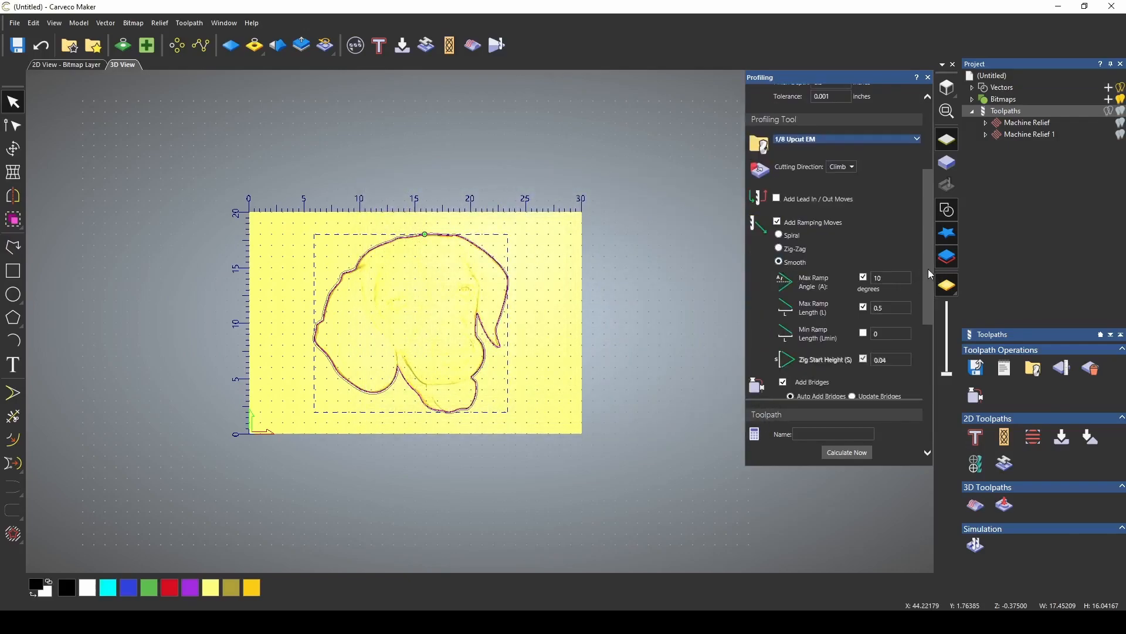
# - Add four automatic 3D bridges, 0.25 inches long and 0.25 inches thick, and calculate the profile toolpath
pyautogui.scroll(-5, 933, 264)
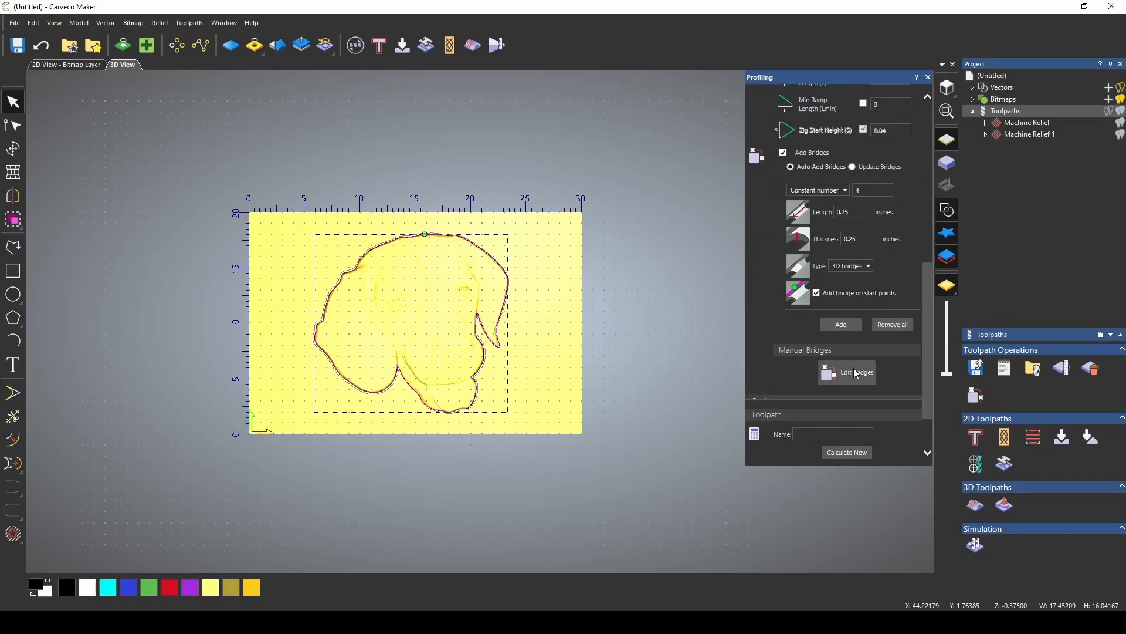
pyautogui.click(848, 328)
pyautogui.scroll(-2, 851, 364)
pyautogui.click(856, 452)
# - Simulate all toolpaths and examine the cut-out outline and bridges around the carved dog
pyautogui.click(999, 112)
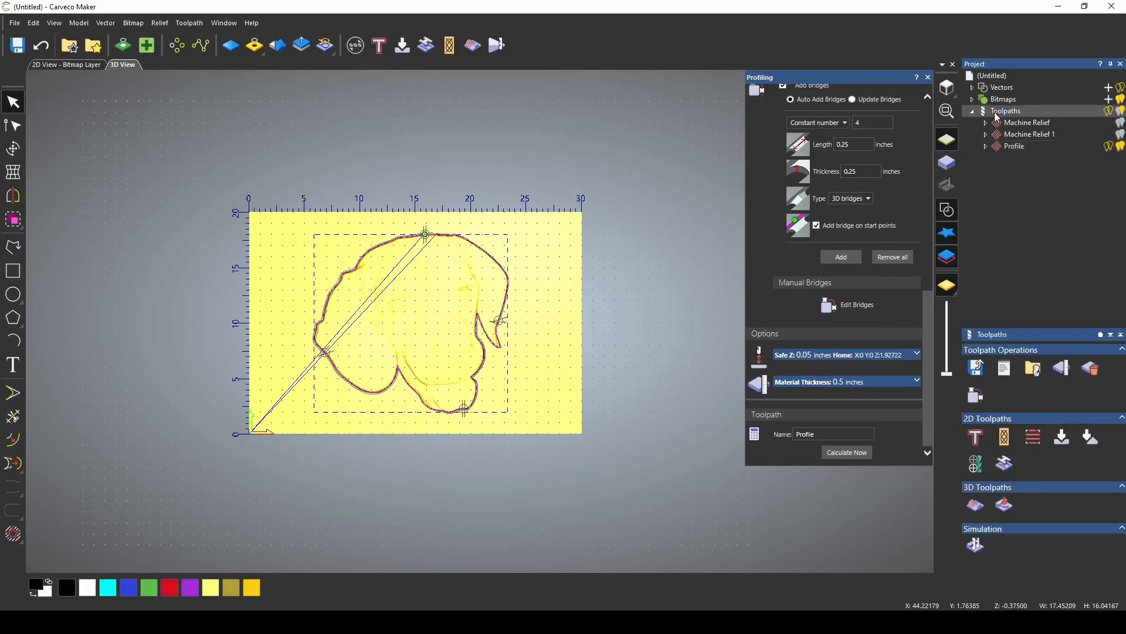
pyautogui.click(975, 547)
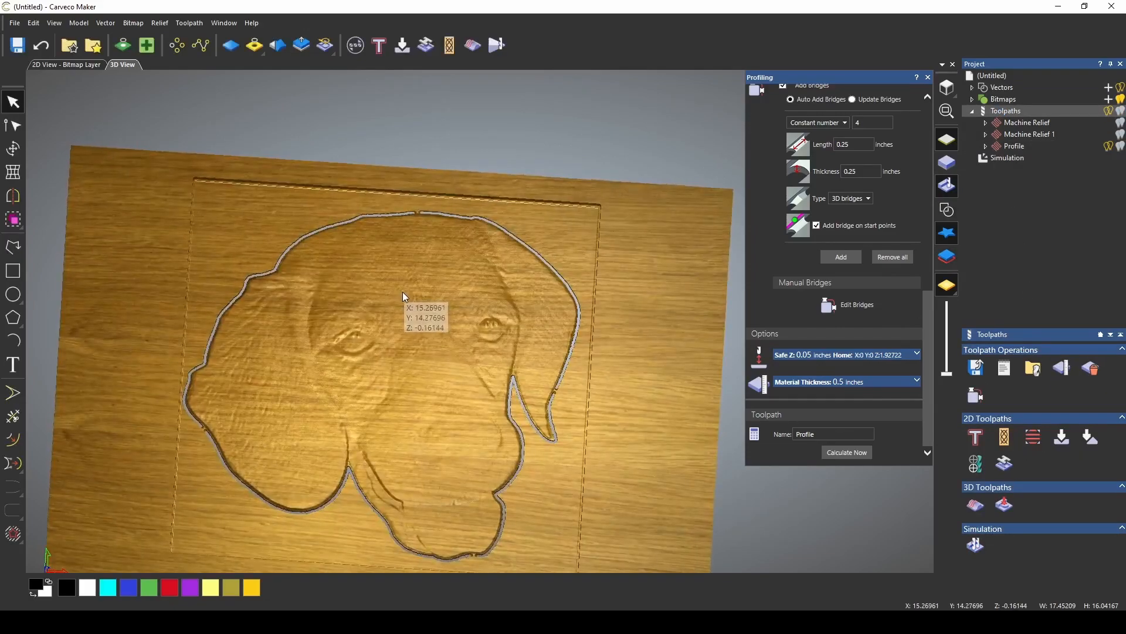
pyautogui.scroll(10, 411, 299)
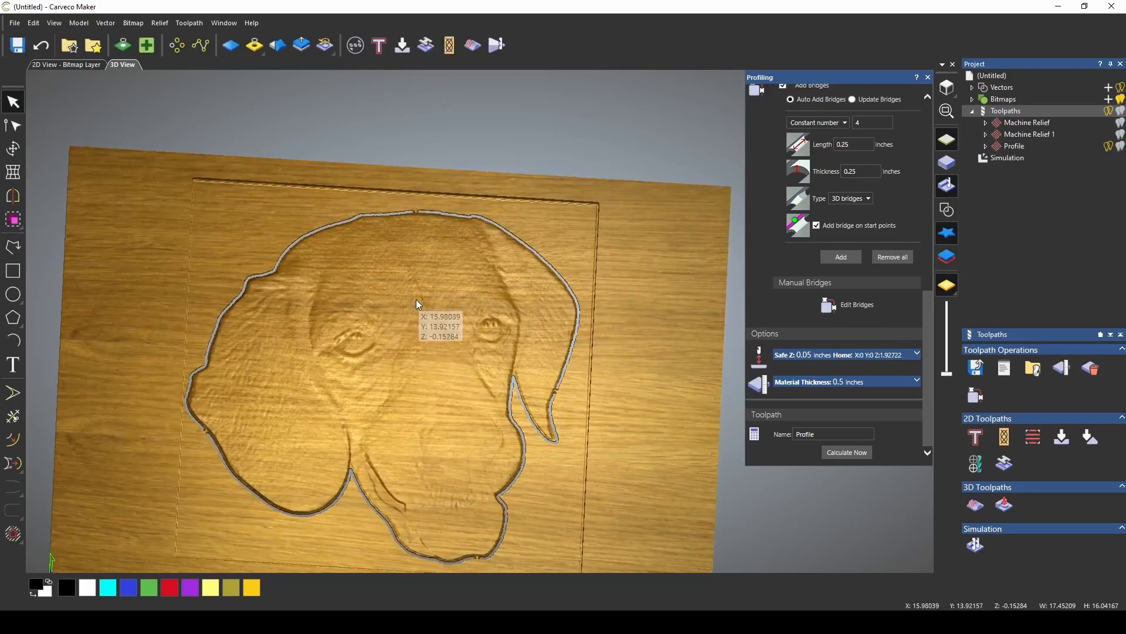
pyautogui.scroll(-10, 377, 460)
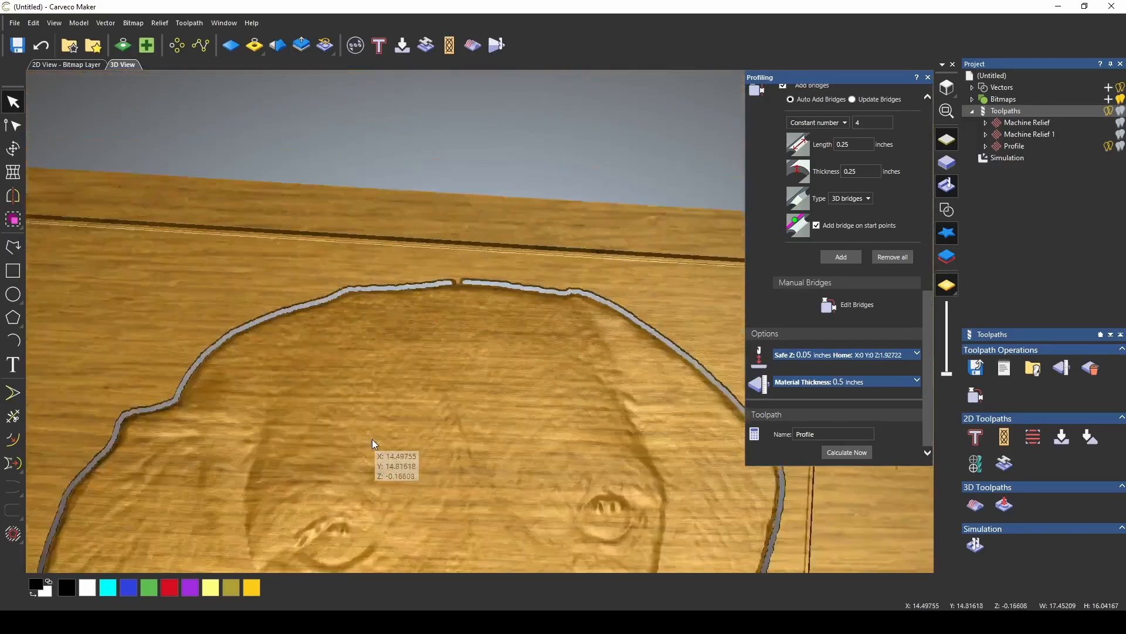
pyautogui.scroll(-5, 545, 461)
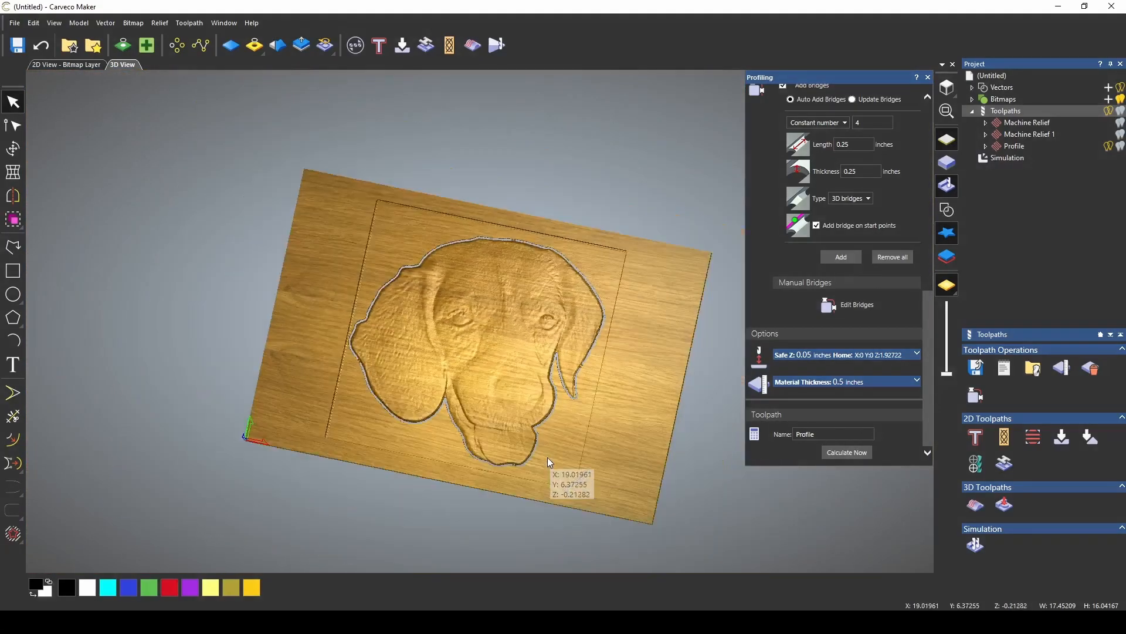
pyautogui.scroll(5, 505, 337)
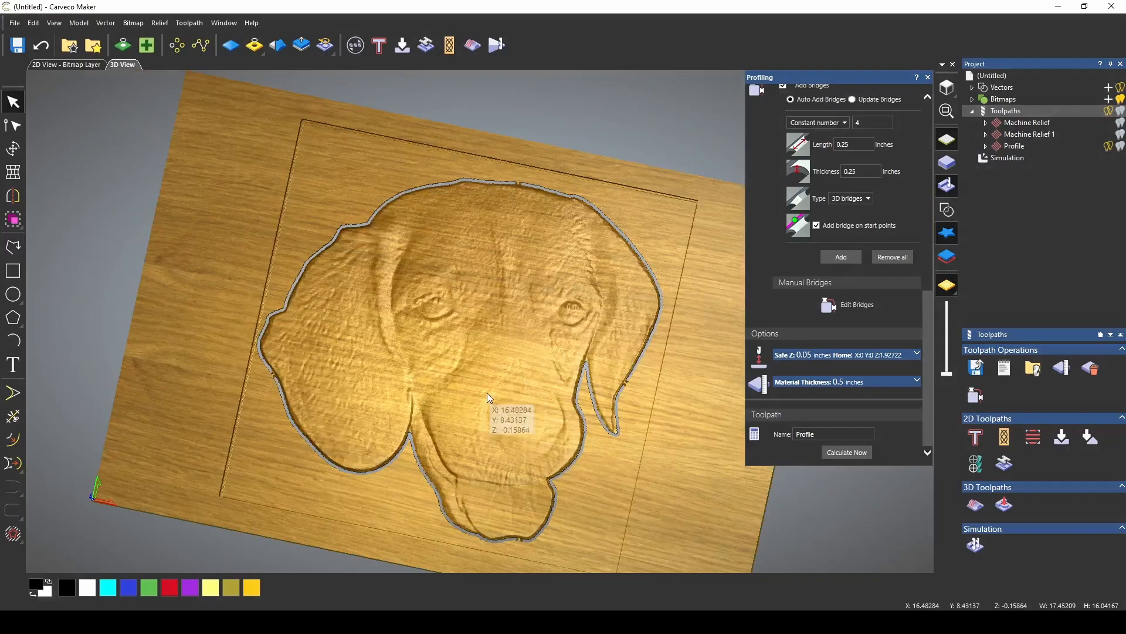